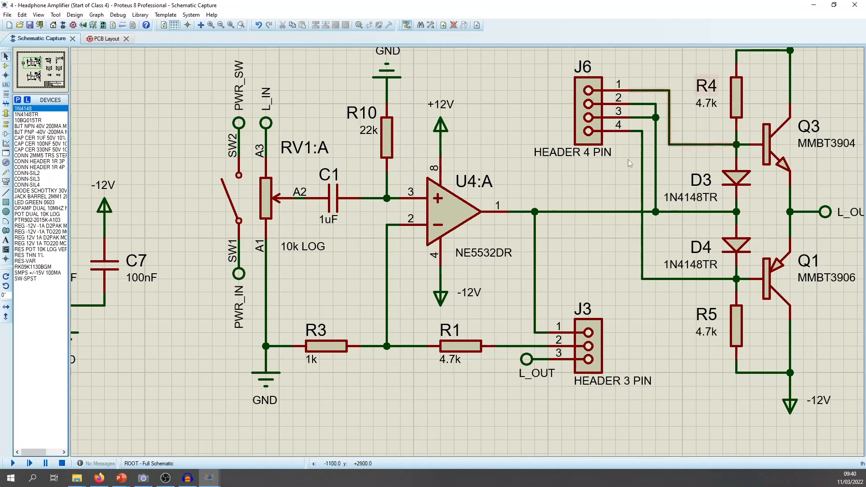
Step: Check the PCB package options of op-amp U4:A in its component properties
double_click(424, 201)
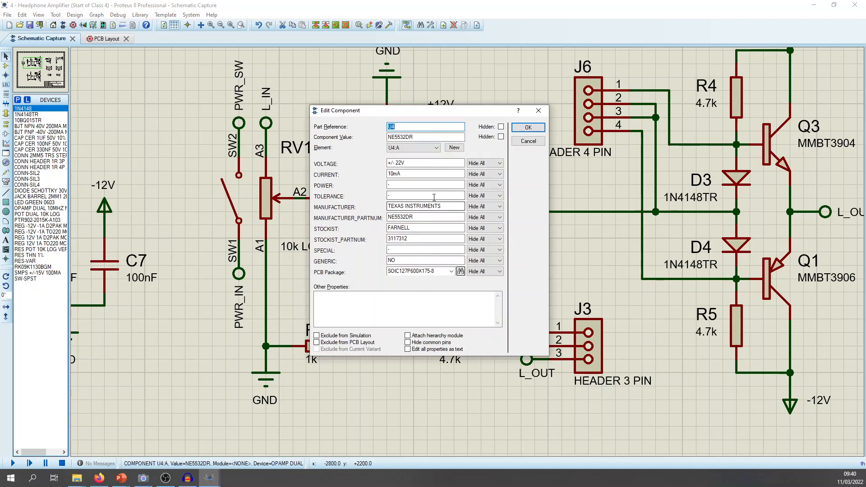
click(415, 272)
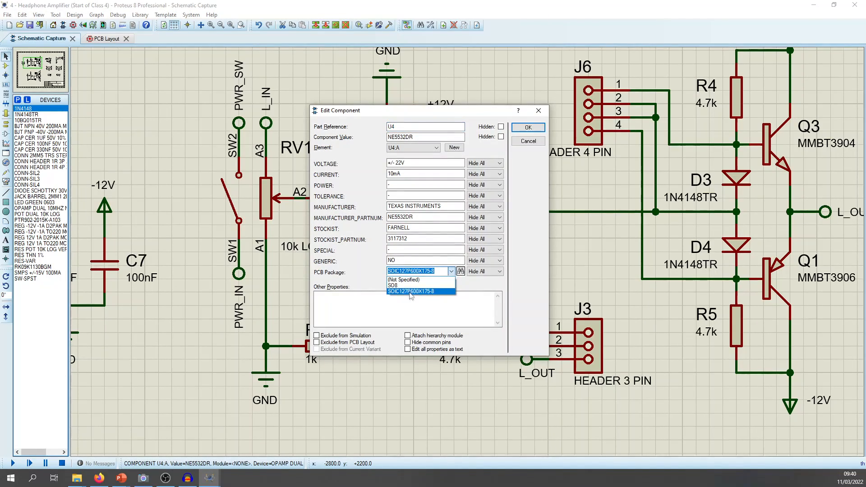
click(528, 127)
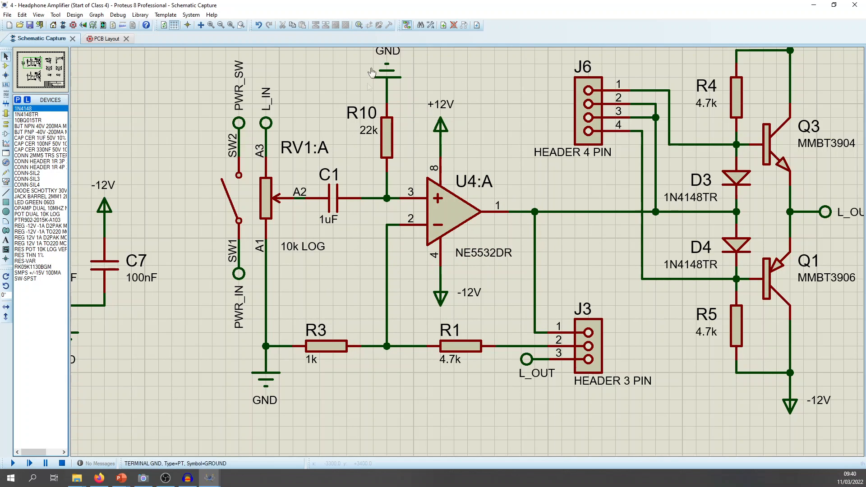
scroll(466, 221, down, 3)
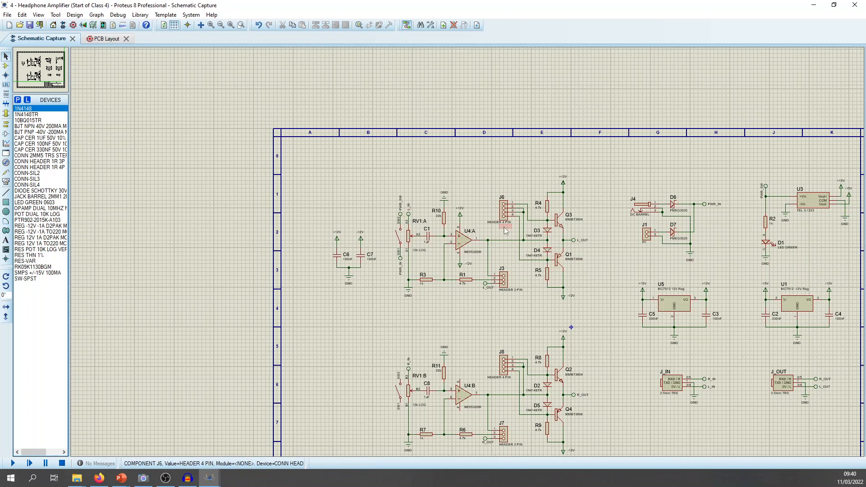
scroll(506, 231, up, 3)
drag(700, 258, 654, 190)
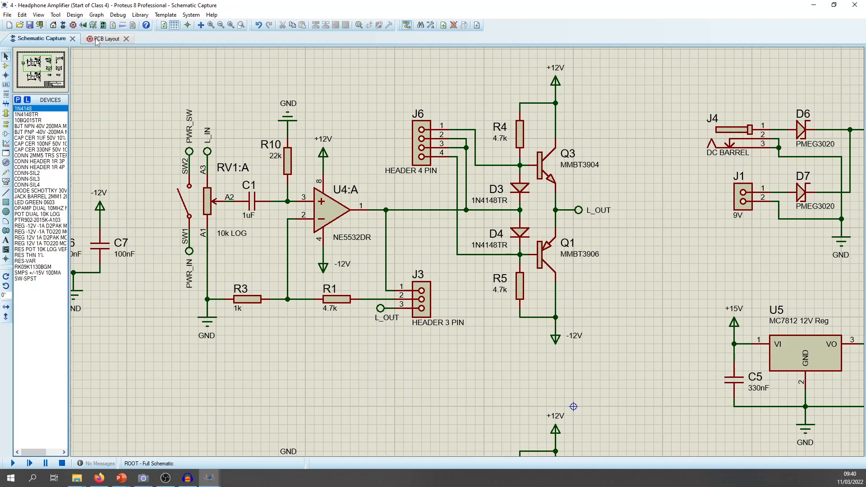
Step: Switch from the schematic to the PCB layout of the headphone amplifier
click(74, 25)
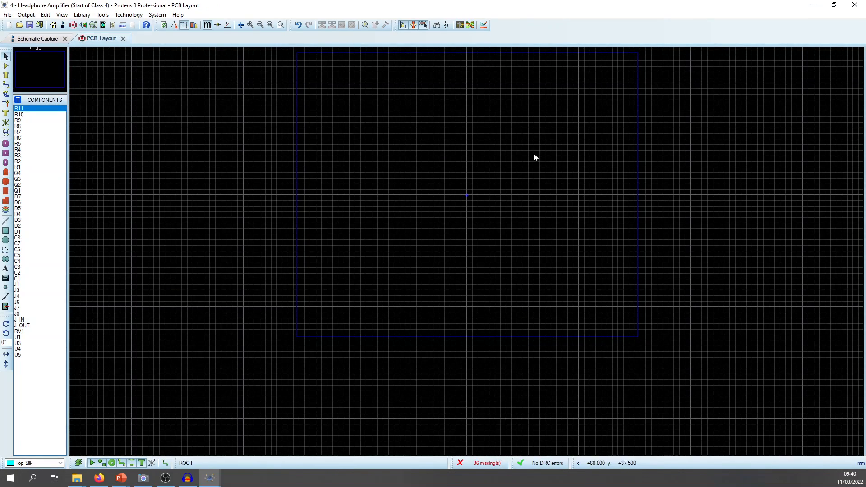
scroll(484, 160, up, 1)
middle_click(464, 246)
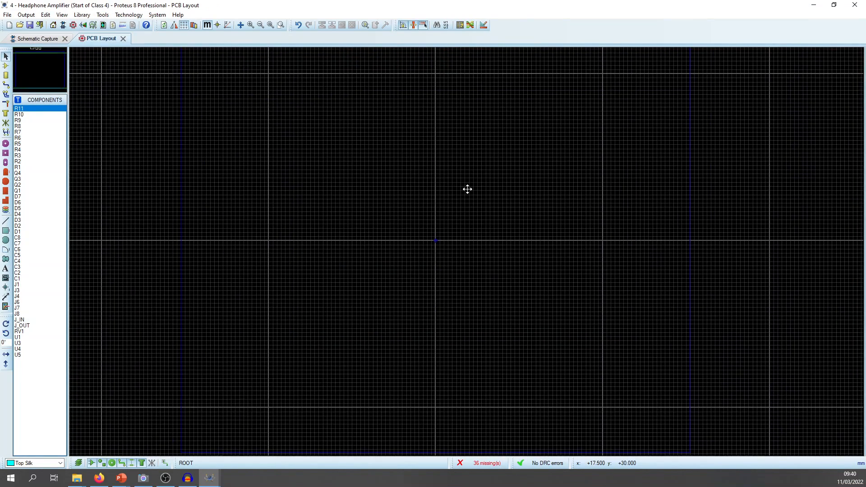
click(468, 192)
scroll(466, 252, up, 1)
middle_click(466, 251)
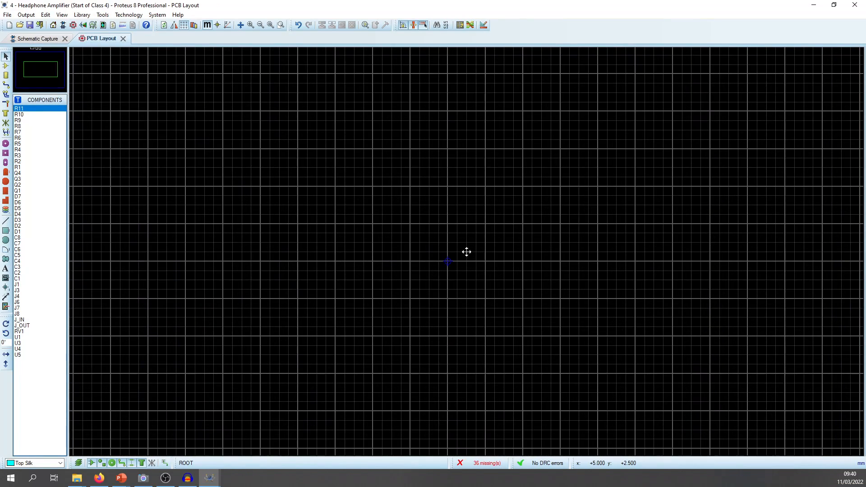
Step: Assign Ctrl+X to the Cut To Clipboard command in the PCB editor's keyboard mapping
click(139, 14)
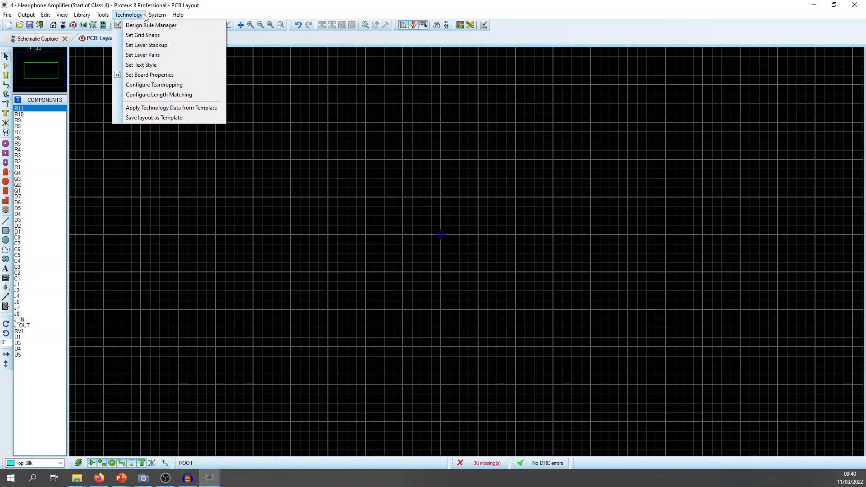
mouse_move(147, 17)
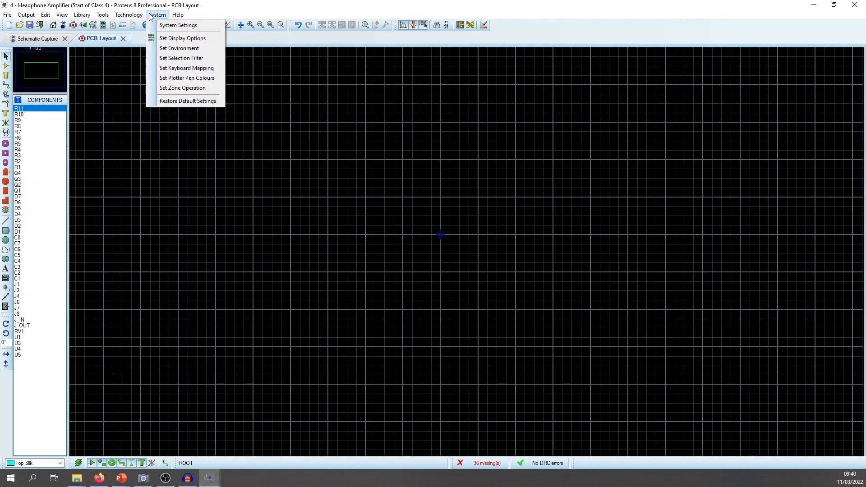
click(186, 67)
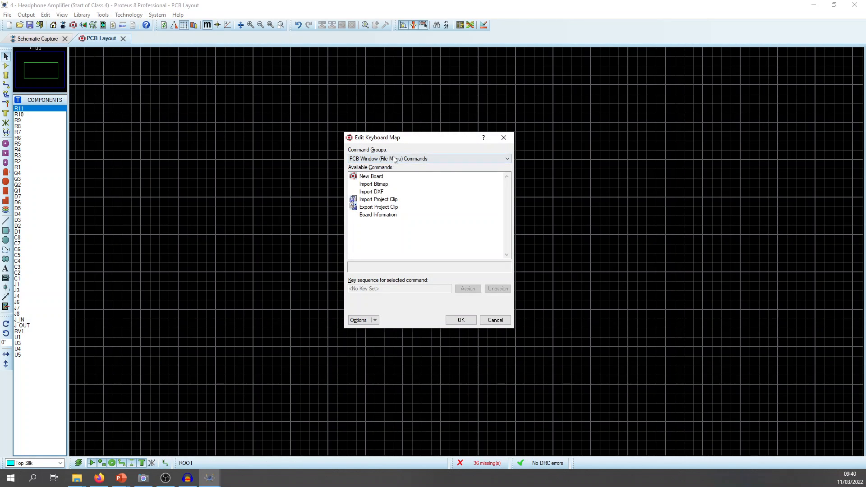
scroll(394, 159, down, 2)
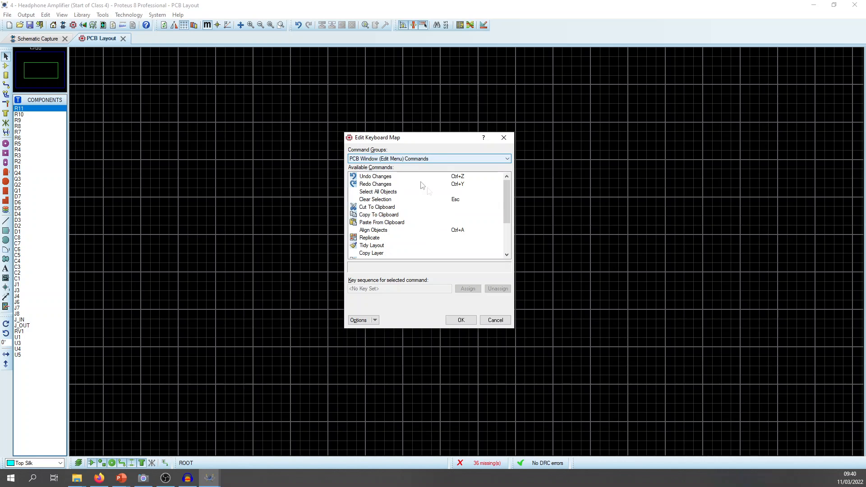
click(391, 206)
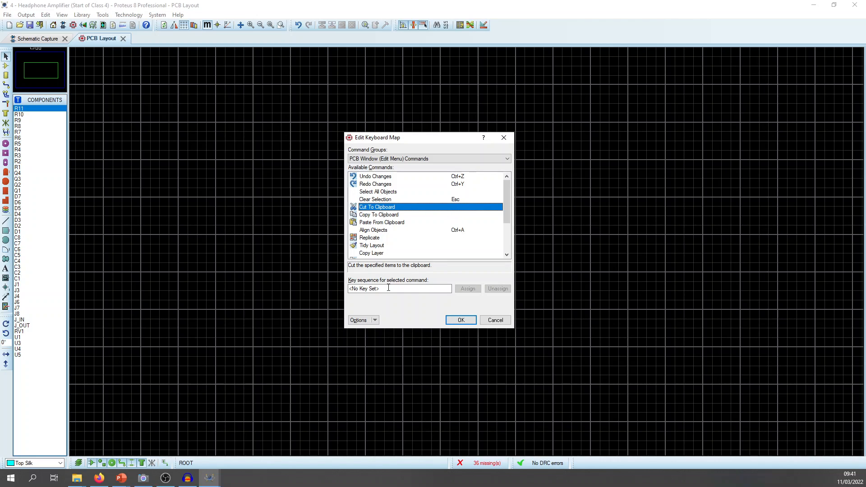
click(467, 289)
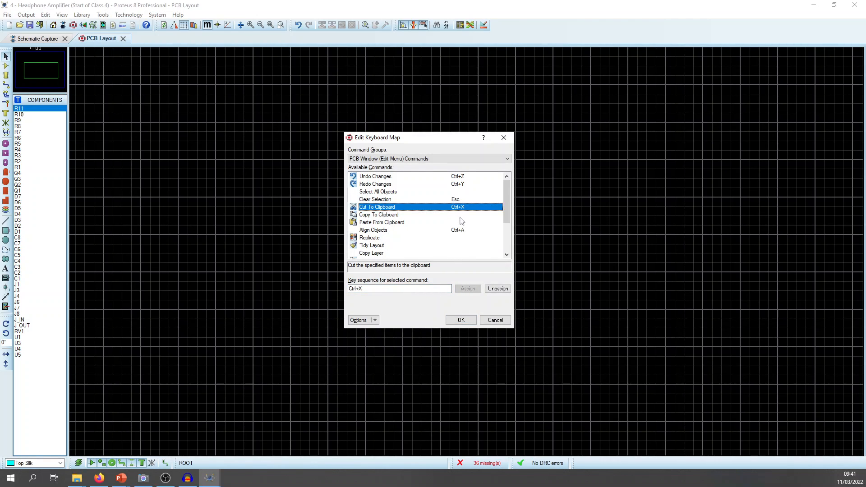
Step: Assign Ctrl+C to the Copy To Clipboard command and Ctrl+V to Paste From Clipboard
click(457, 215)
key(ctrl+c)
click(468, 289)
click(459, 223)
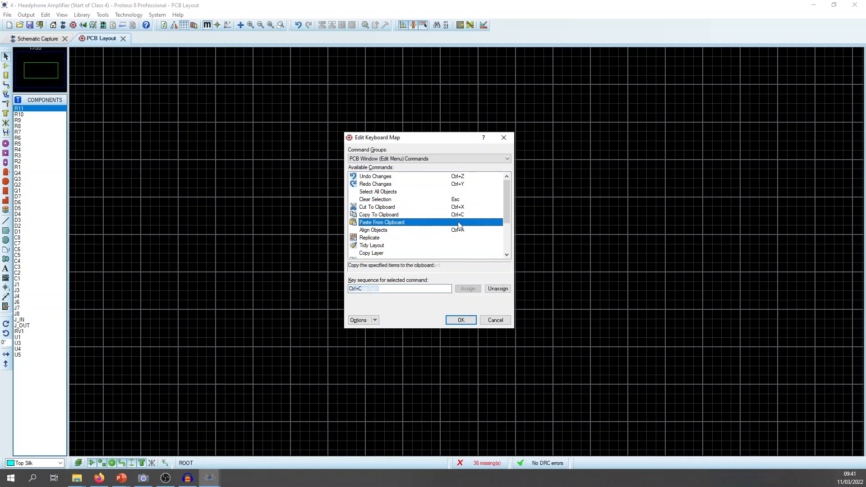
key(ctrl+v)
click(472, 290)
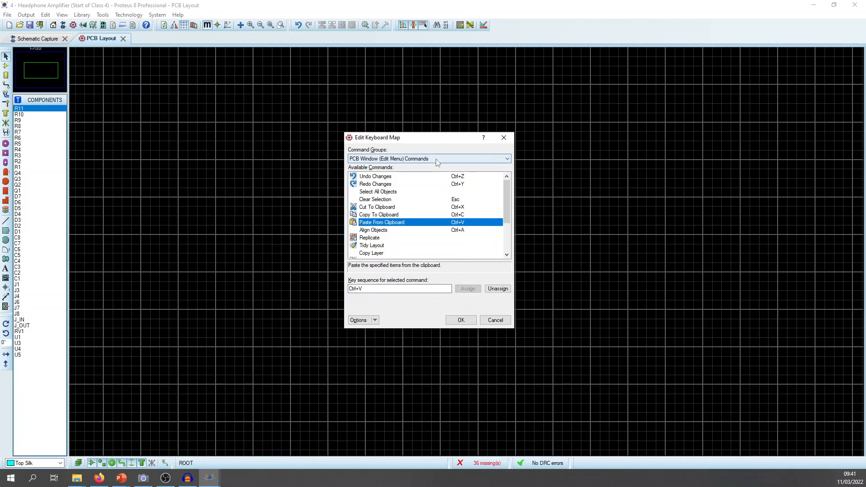
Step: In the Mode Selection command group, assign S to Selection Mode and C to Component Mode
scroll(437, 163, down, 2)
scroll(436, 163, down, 4)
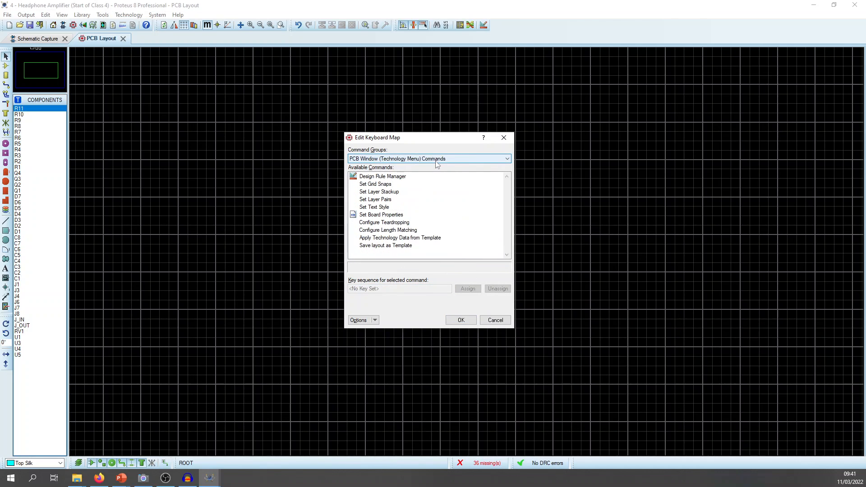
scroll(437, 165, down, 1)
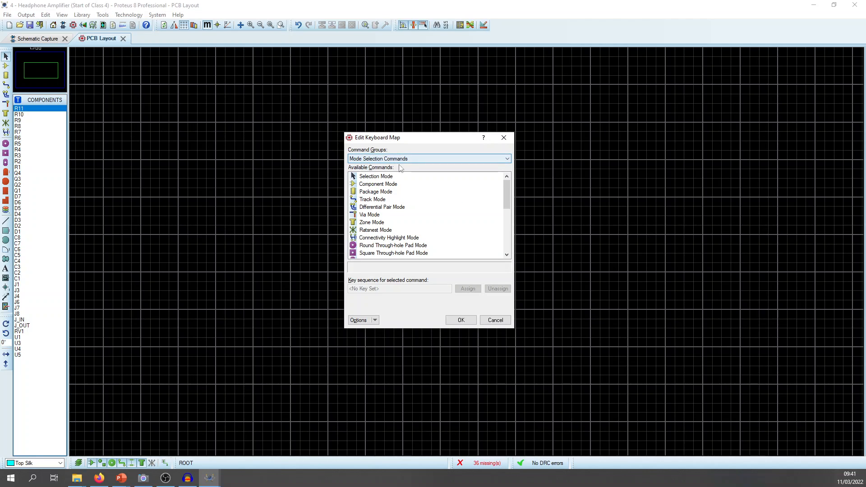
click(439, 178)
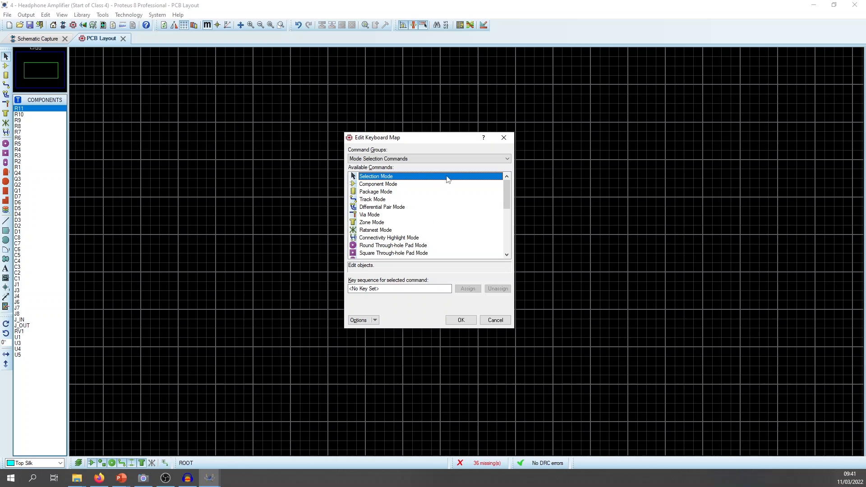
key(s)
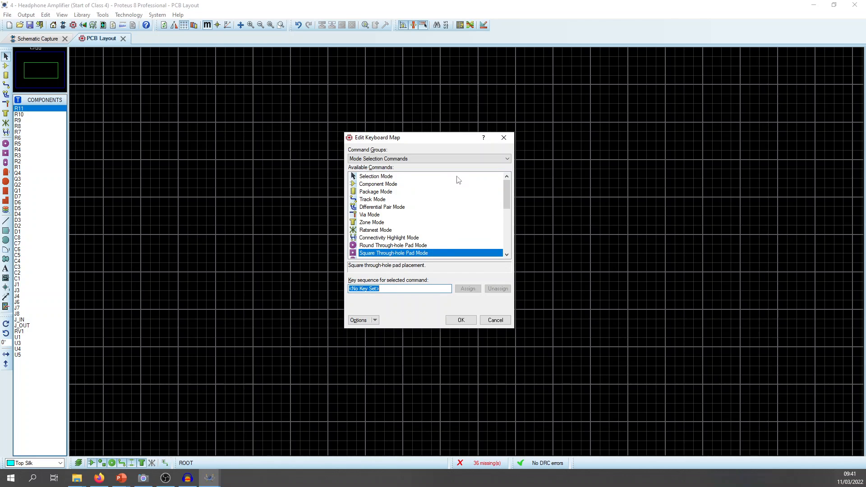
click(452, 178)
key(s)
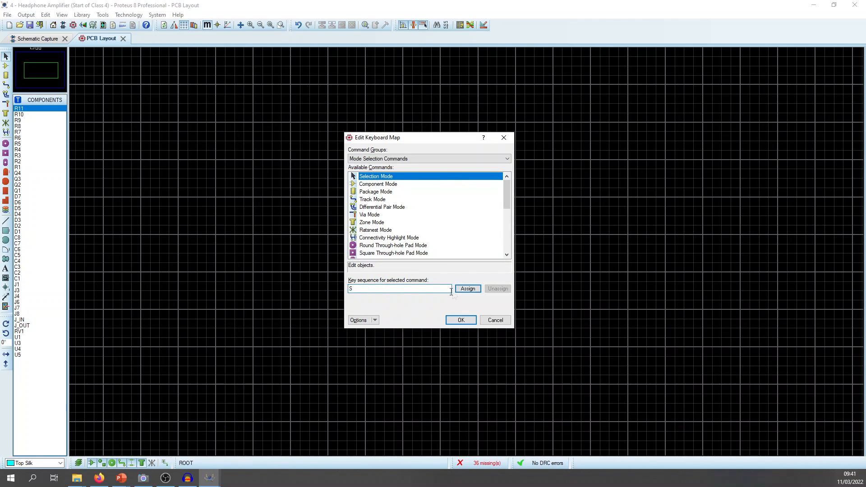
click(469, 290)
key(c)
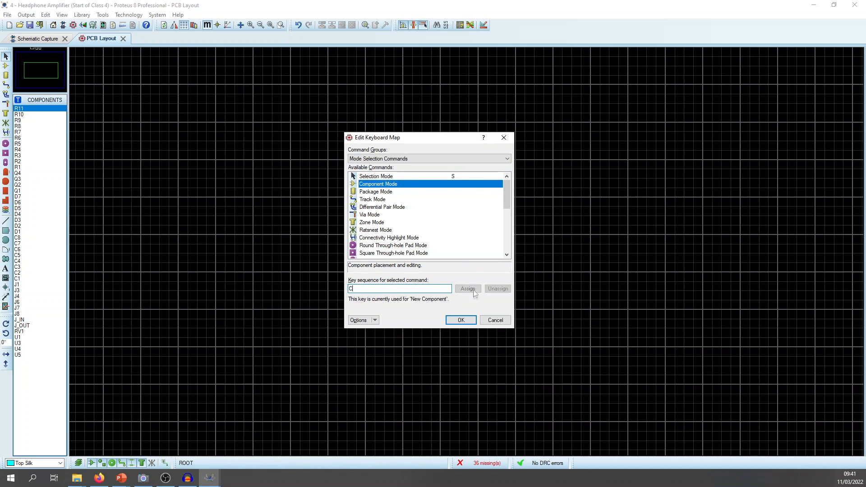
click(475, 292)
Step: Assign the key P to Package Mode and T to Track Mode
click(394, 193)
key(p)
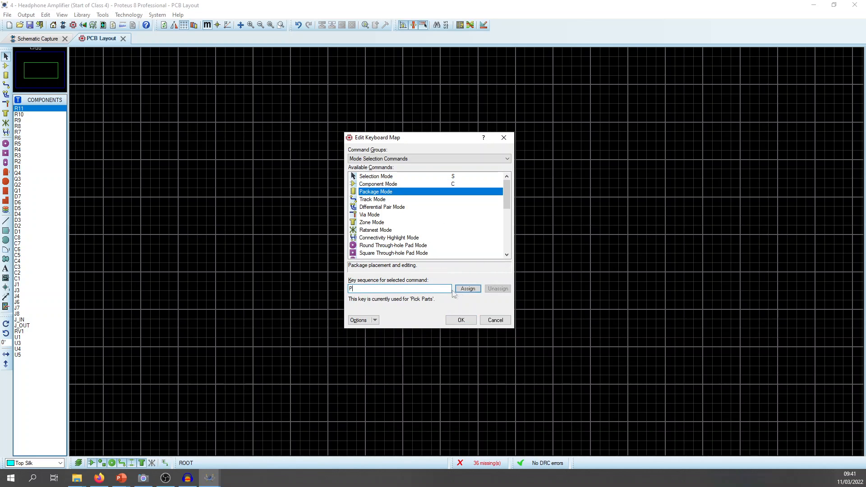
click(468, 289)
click(392, 199)
key(t)
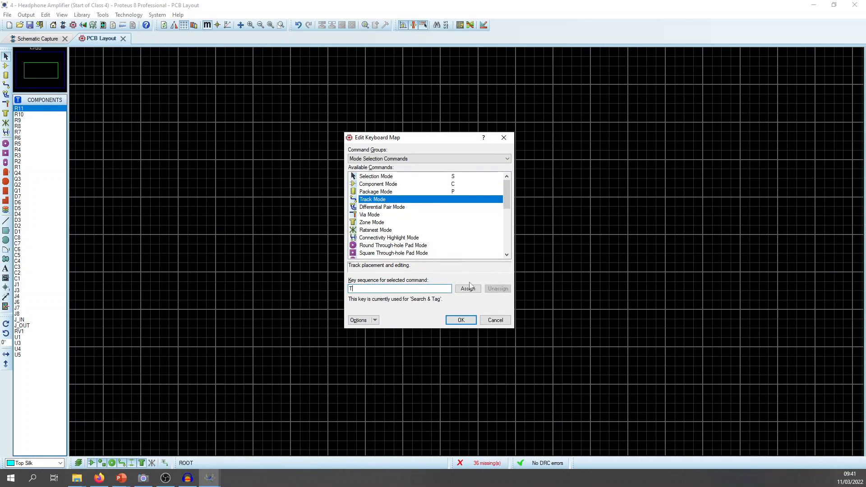
click(469, 288)
Step: Assign V to Via Mode and Z to Zone Mode, and accept the keyboard map
click(423, 222)
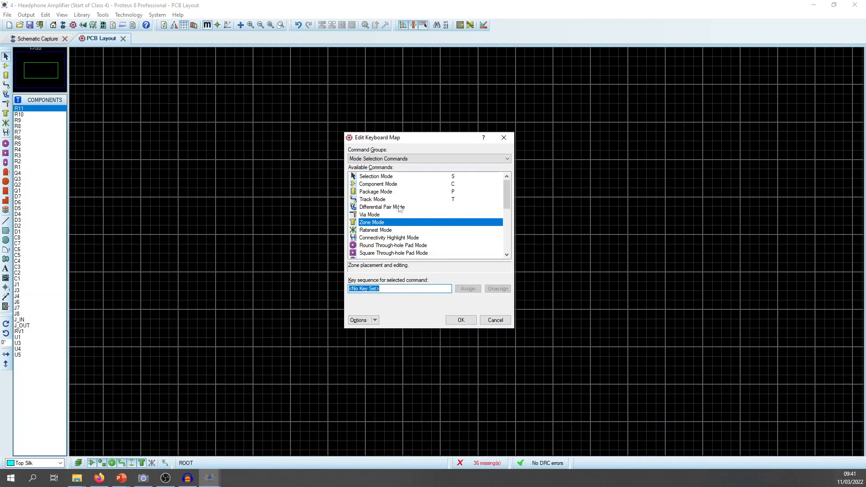
click(387, 215)
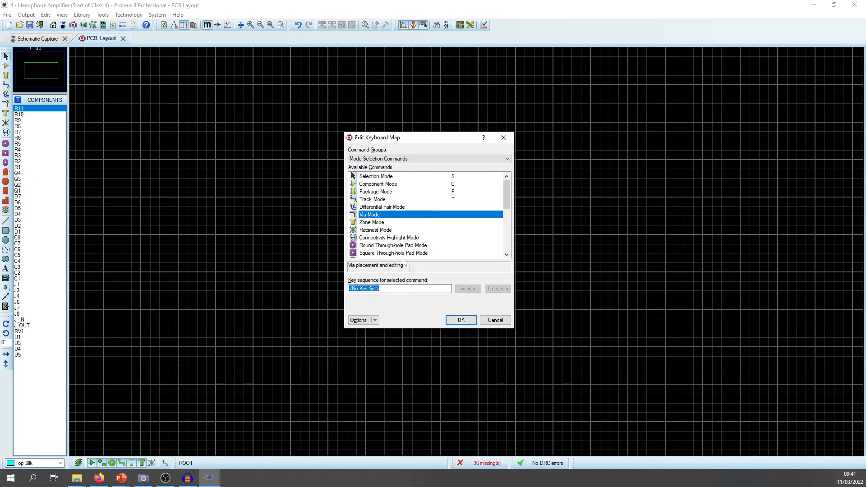
key(v)
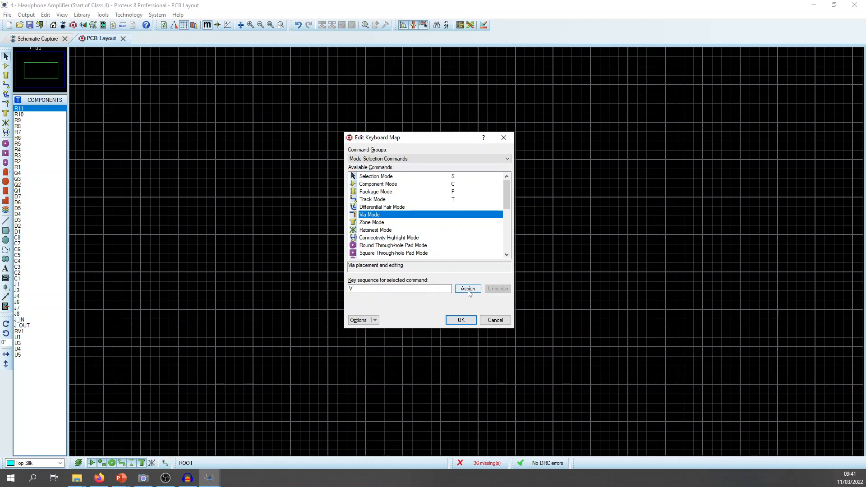
click(468, 288)
click(391, 223)
key(z)
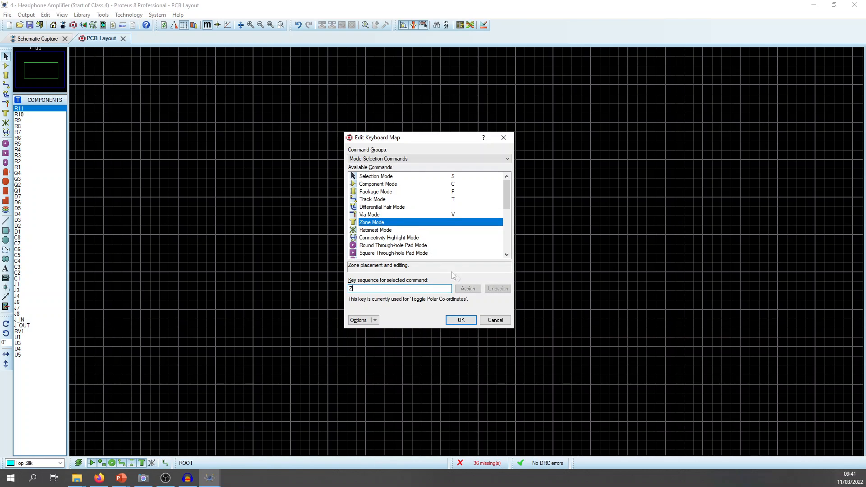
click(469, 320)
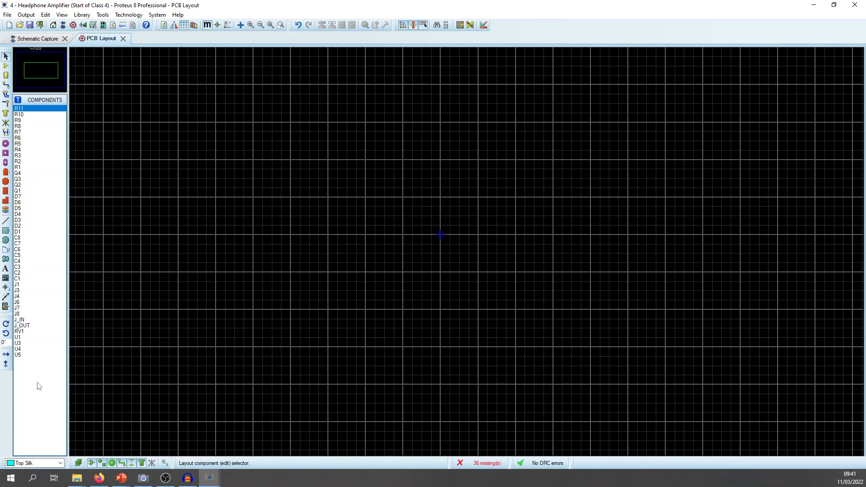
click(38, 463)
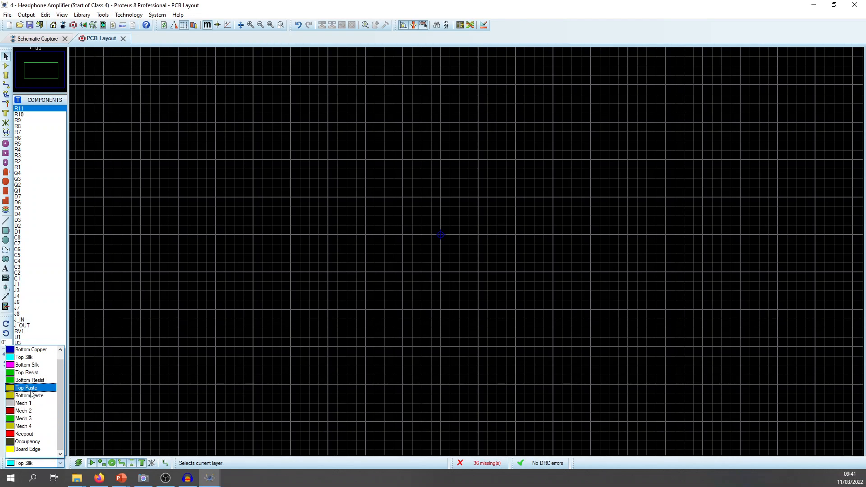
click(26, 449)
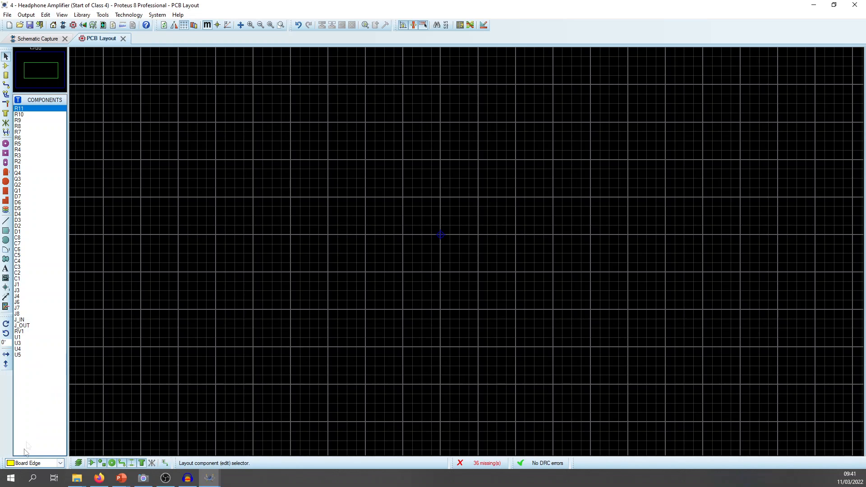
click(6, 224)
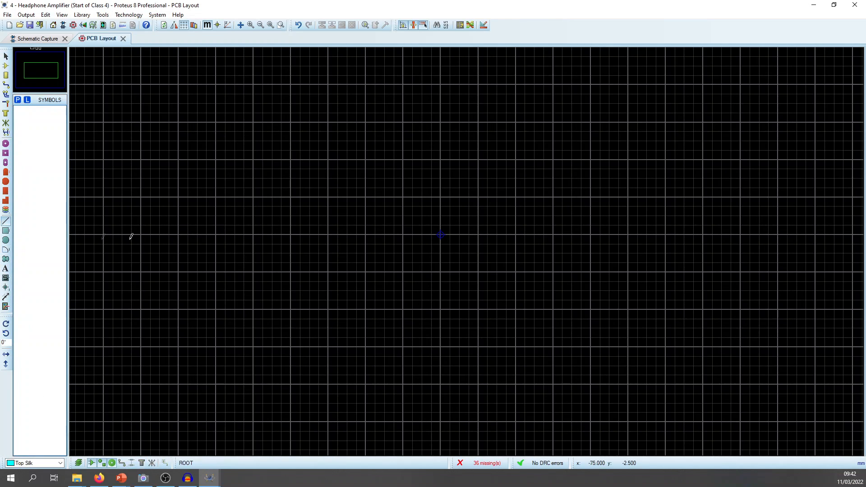
click(5, 251)
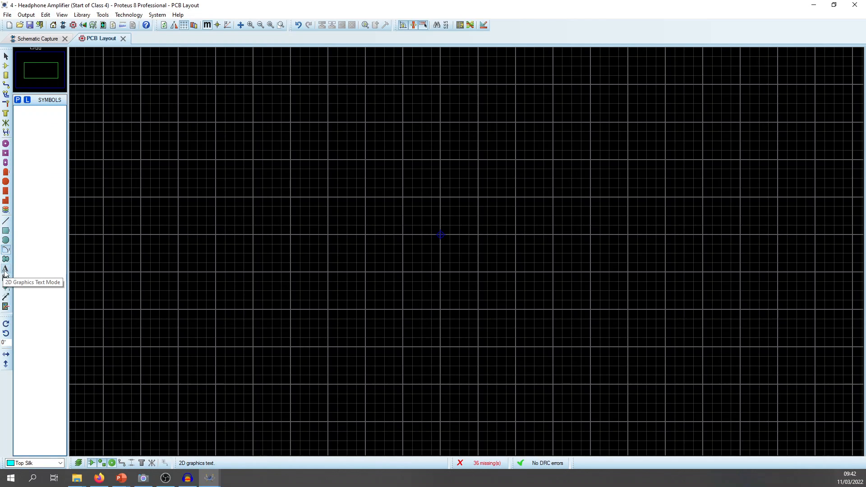
click(5, 269)
click(6, 231)
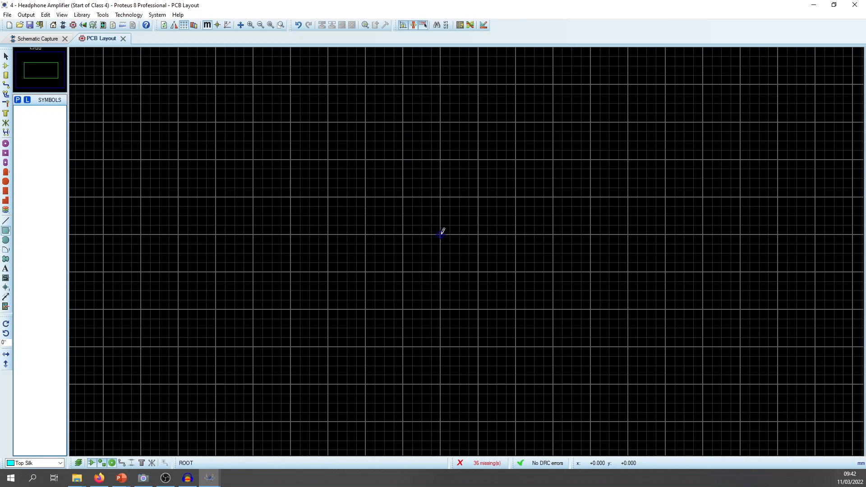
scroll(442, 233, up, 3)
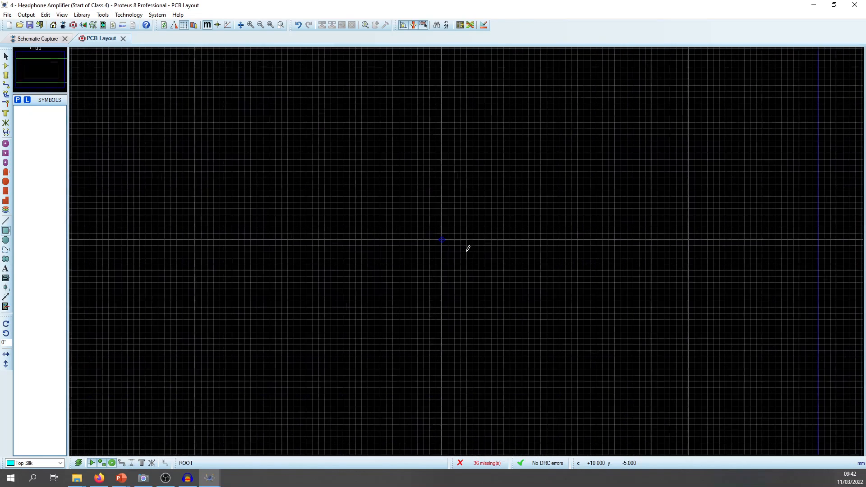
scroll(468, 249, up, 2)
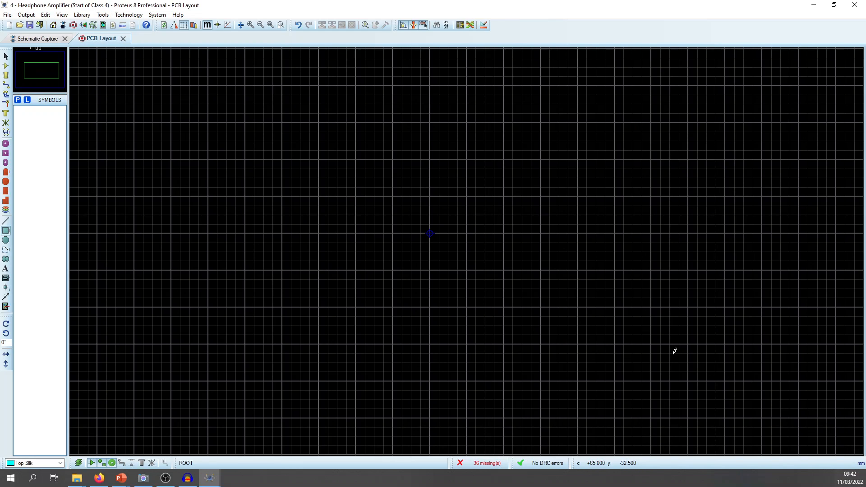
key(m)
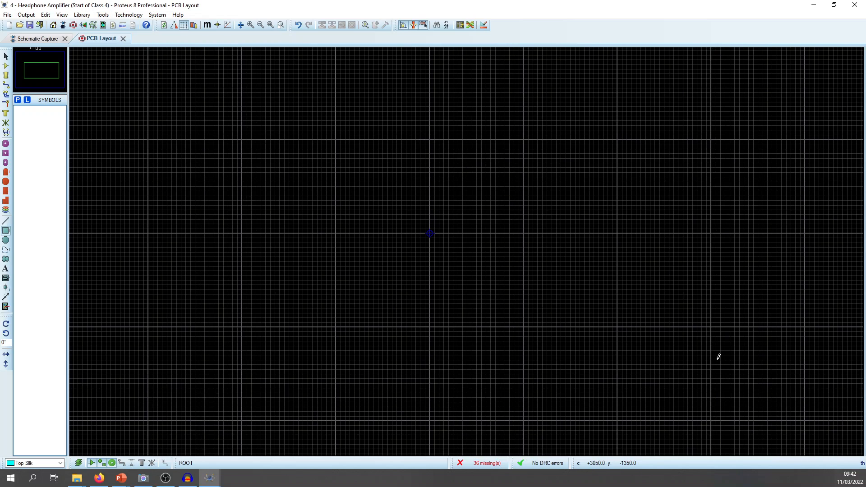
key(m)
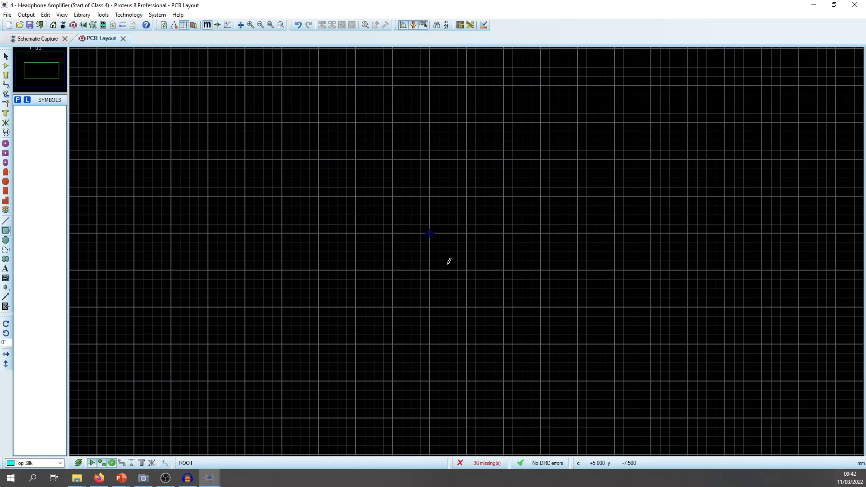
drag(403, 216, 557, 249)
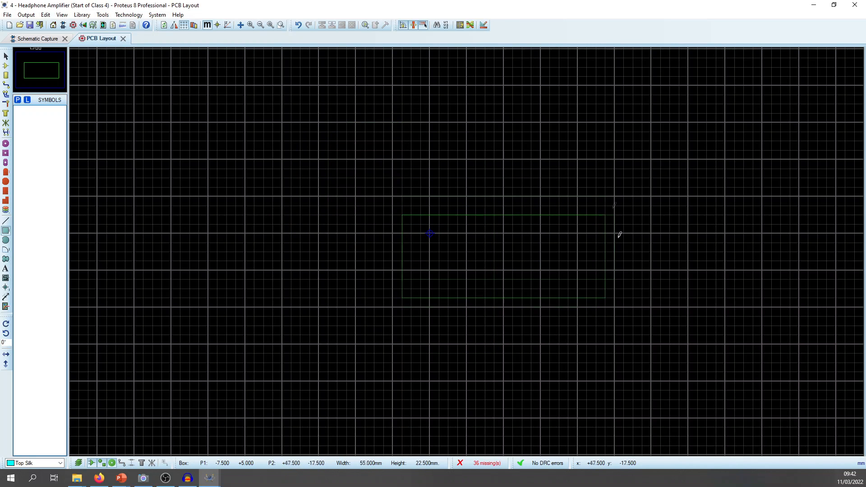
key(Escape)
Step: Draw a 2D graphics box of about 70 by 70 mm with its upper-left corner at the origin
middle_click(491, 242)
click(316, 88)
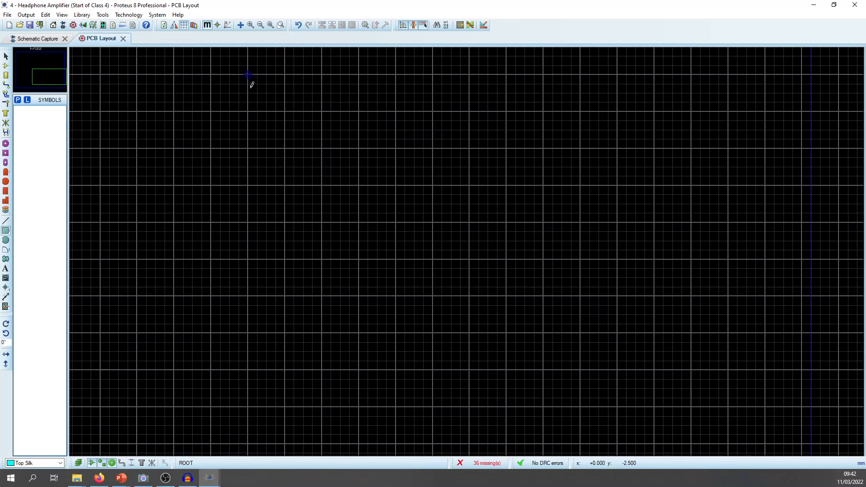
click(248, 75)
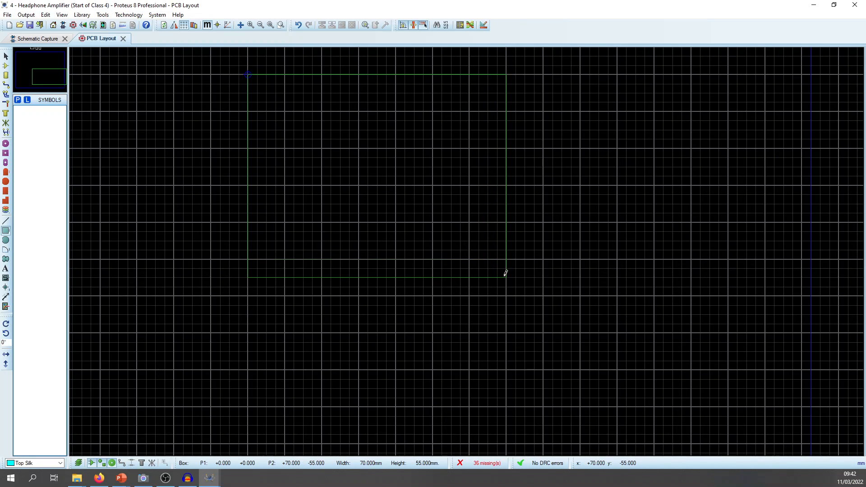
click(508, 328)
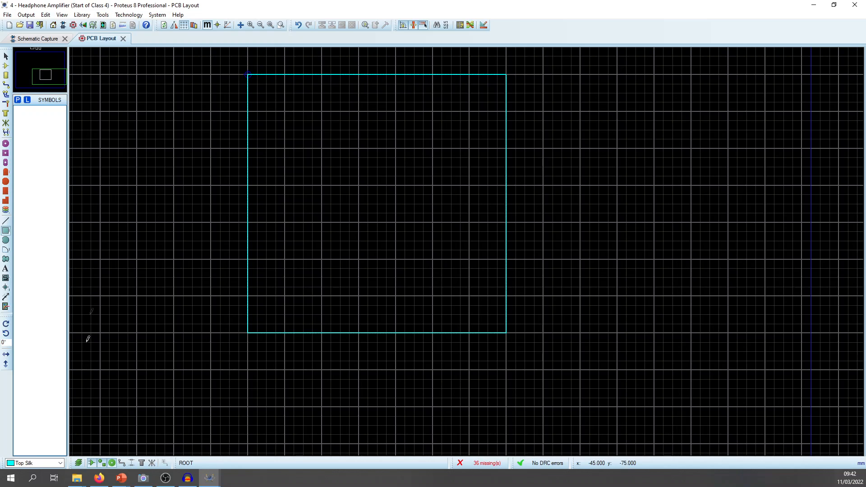
Step: Change the drawn box's layer from Top Silk to Board Edge
click(6, 57)
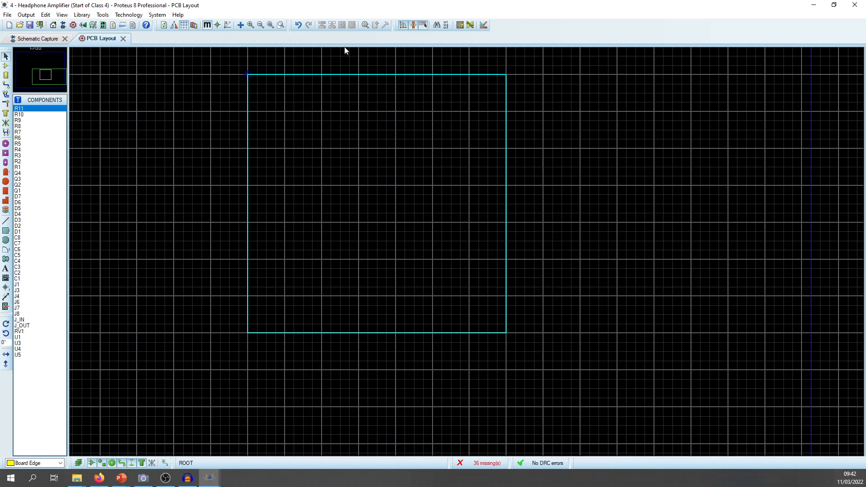
right_click(311, 80)
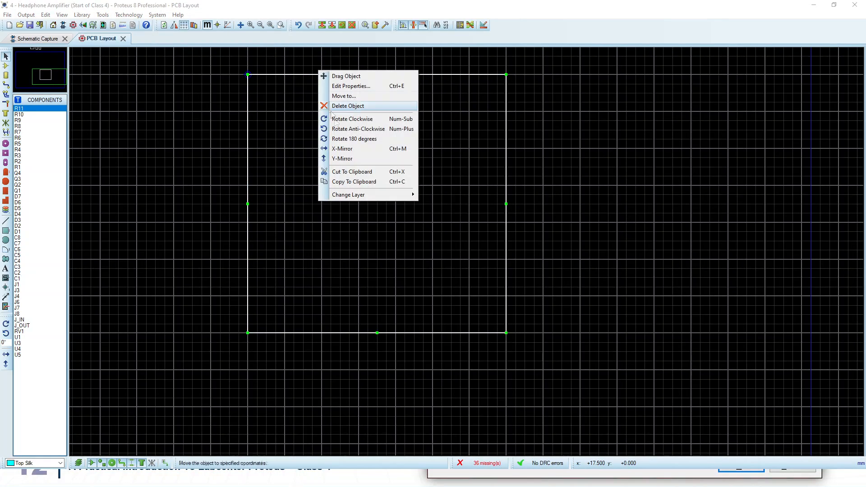
mouse_move(362, 198)
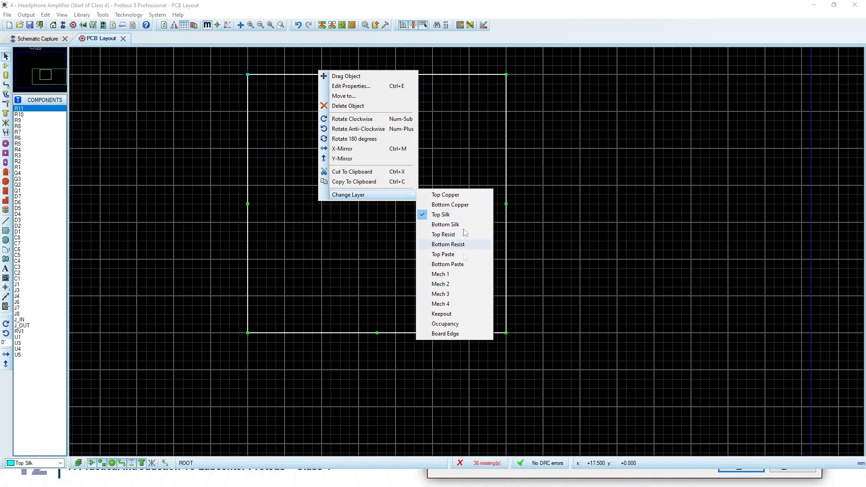
click(452, 338)
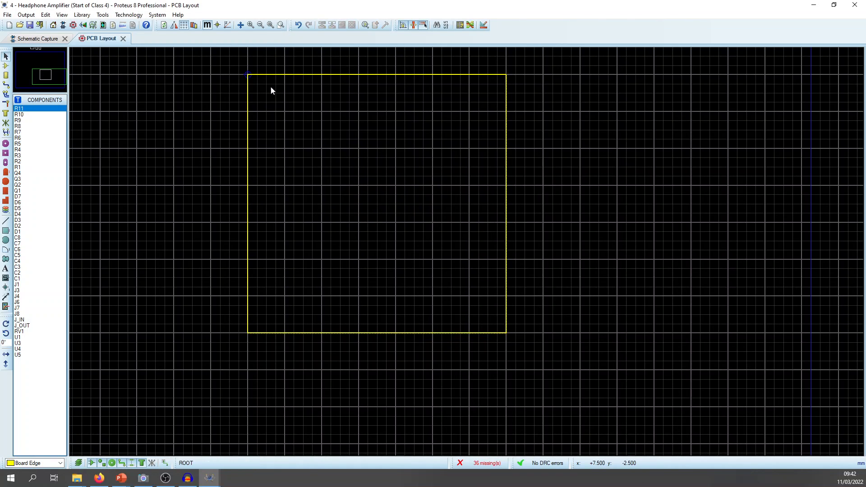
Step: Delete the box from the Board Edge layer
scroll(270, 85, up, 1)
right_click(469, 240)
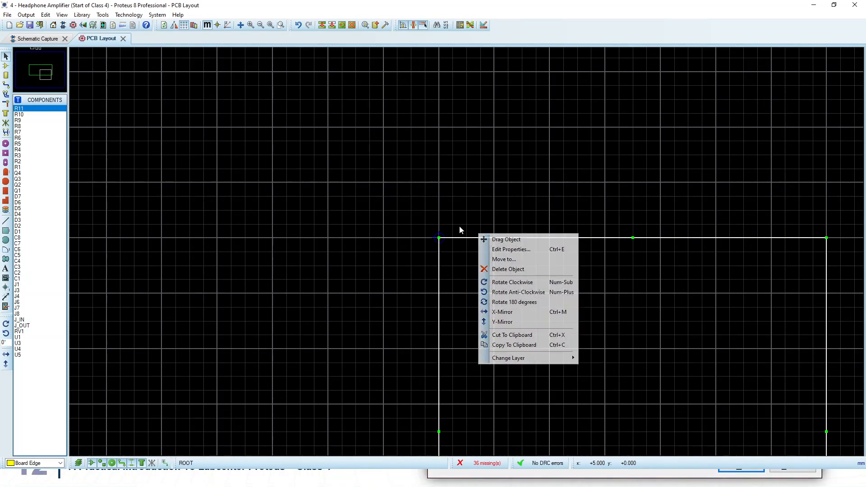
click(461, 227)
click(468, 240)
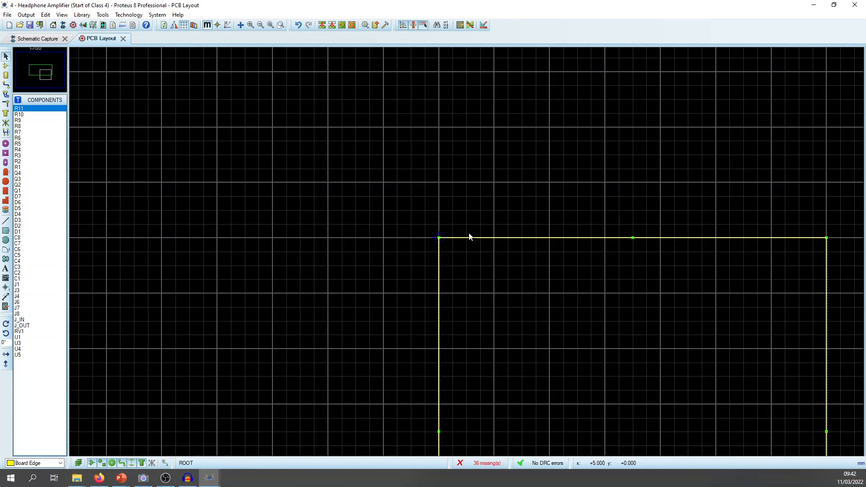
key(Delete)
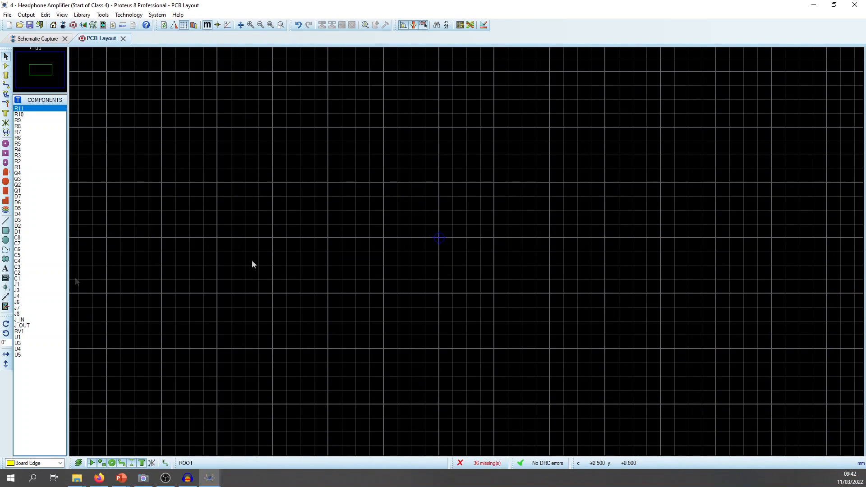
Step: Draw a trial box around the origin on the Top Silk layer and delete it
click(5, 231)
drag(370, 169, 536, 266)
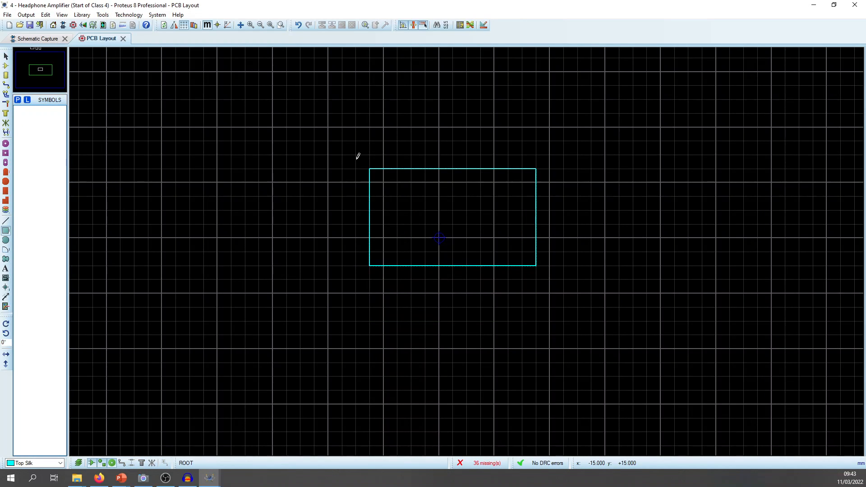
right_click(416, 167)
right_click(416, 168)
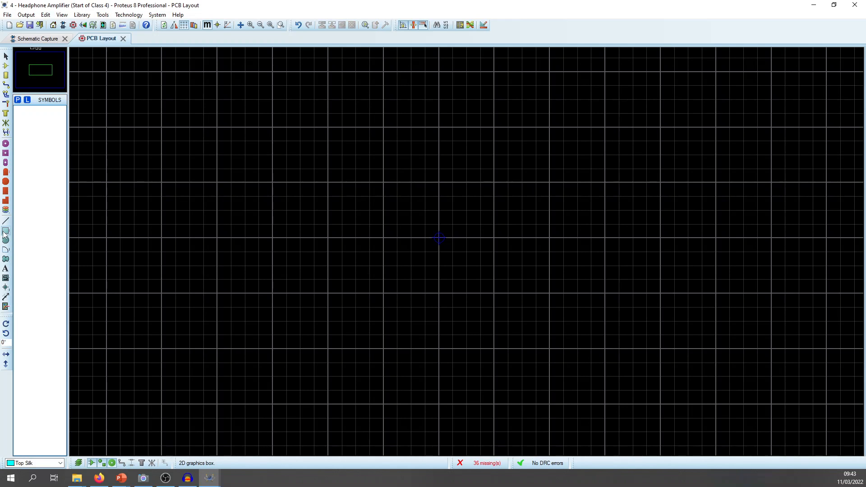
Step: Draw a 2D graphics box of about 22.5 by 17.5 mm around the origin on the Board Edge layer
click(40, 466)
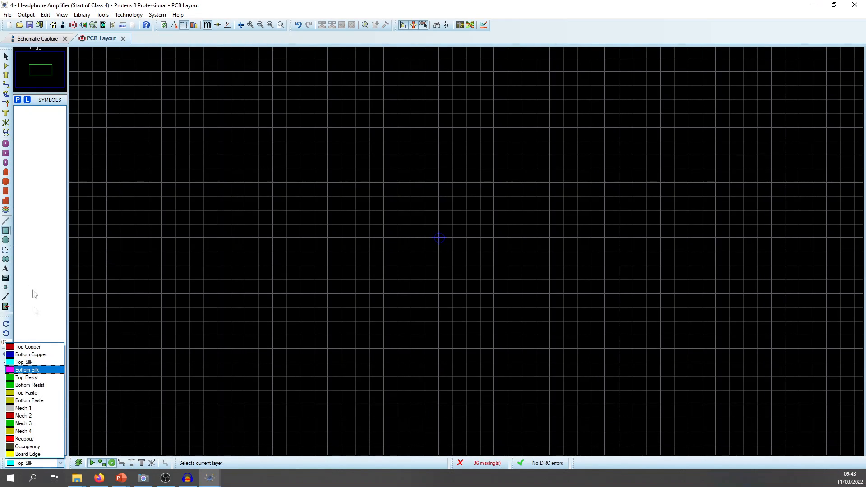
click(28, 454)
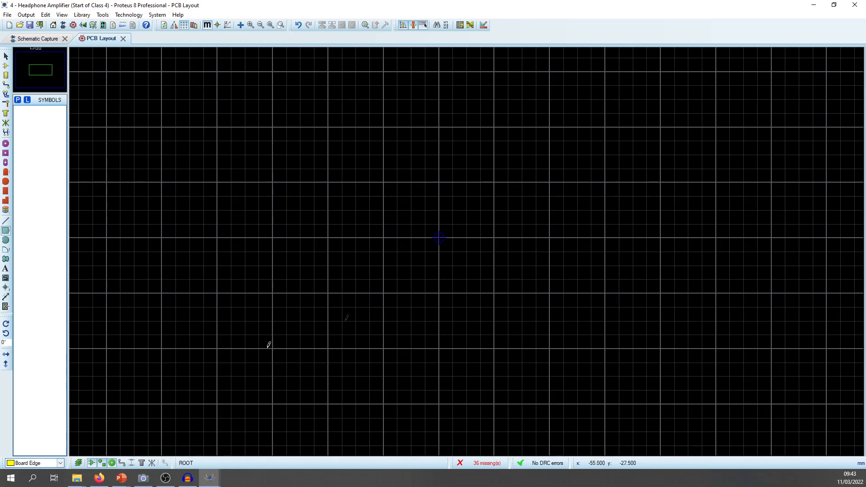
click(384, 197)
click(508, 293)
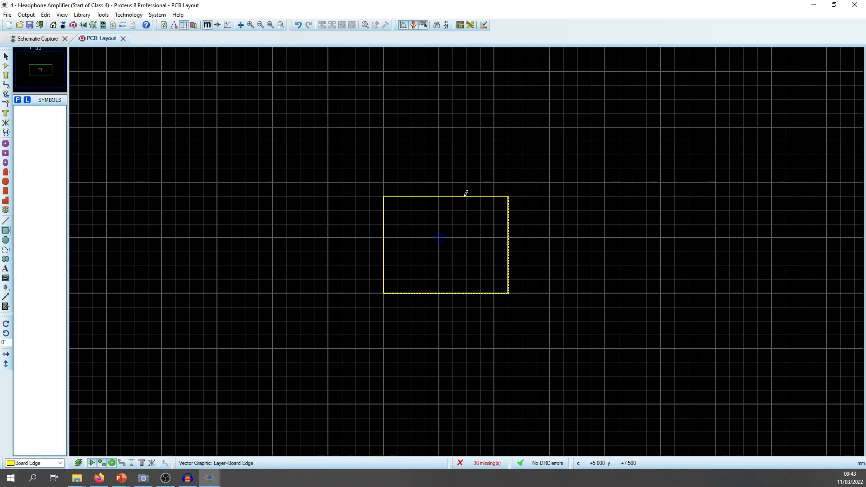
Step: Edit the board edge box's properties, setting both its width and height to 70 mm
key(Escape)
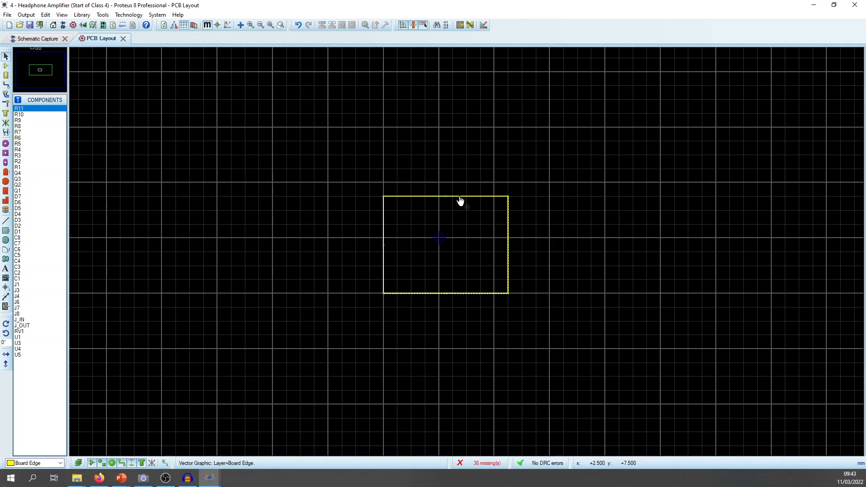
right_click(460, 200)
click(497, 208)
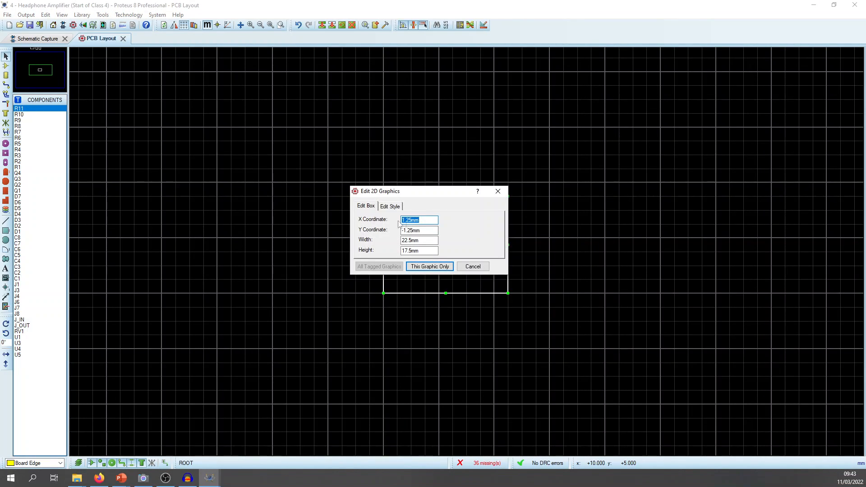
key(Tab)
key(Tab)
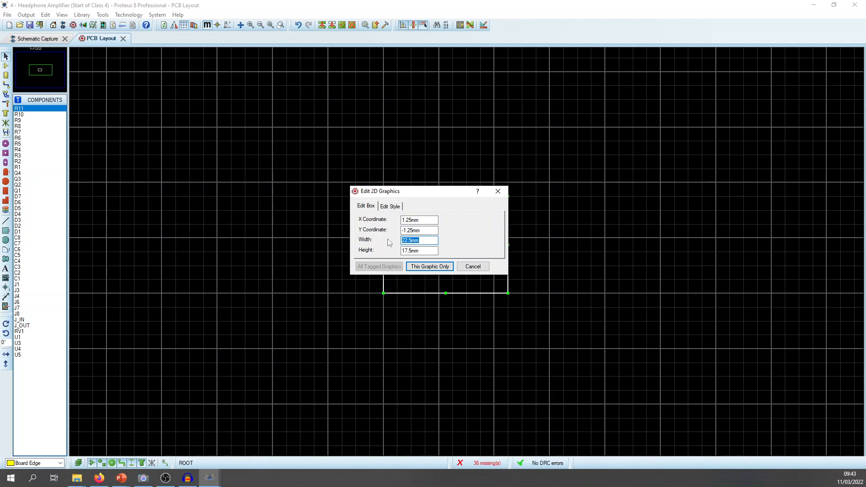
text(70mm)
key(Tab)
text(7mm)
key(Left)
key(Left)
text(0)
key(Return)
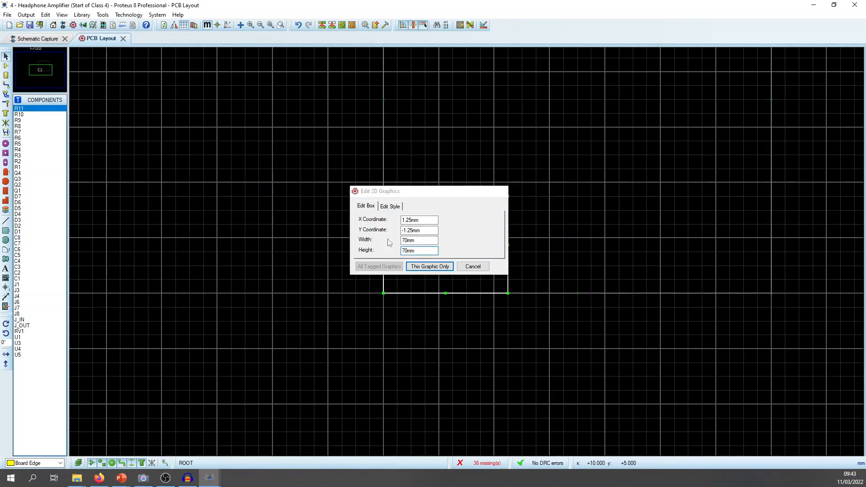
Step: Centre the board edge box on the origin by setting its X and Y coordinates to 0
scroll(388, 238, down, 2)
click(663, 123)
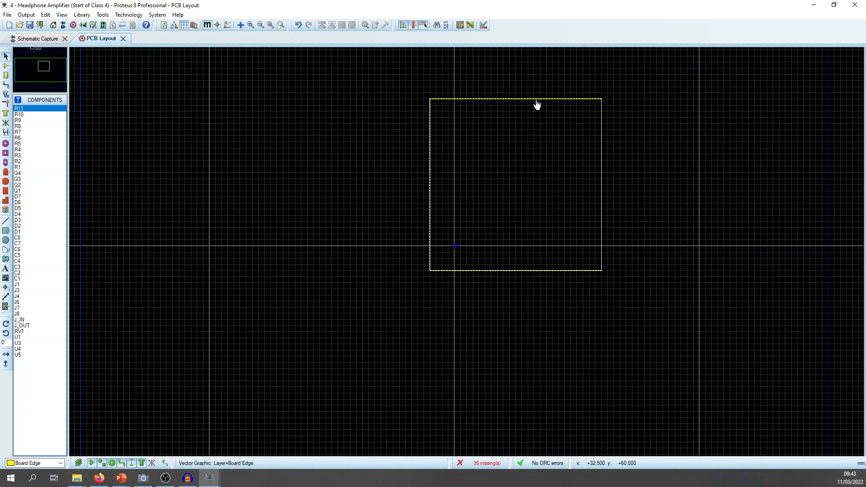
click(537, 105)
click(529, 117)
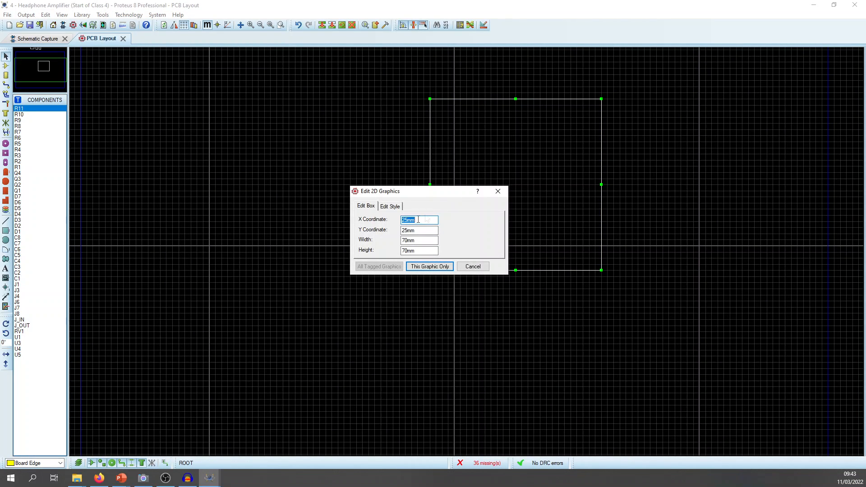
drag(426, 192, 286, 205)
text(0)
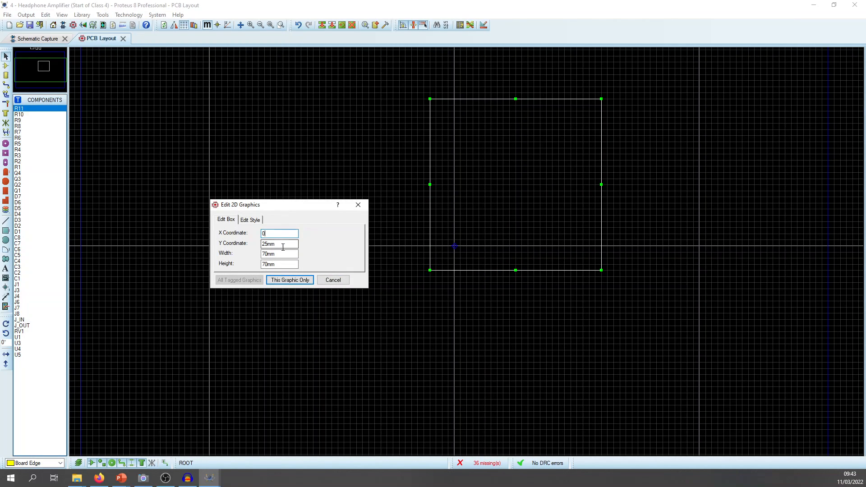
double_click(283, 247)
text(0)
click(289, 280)
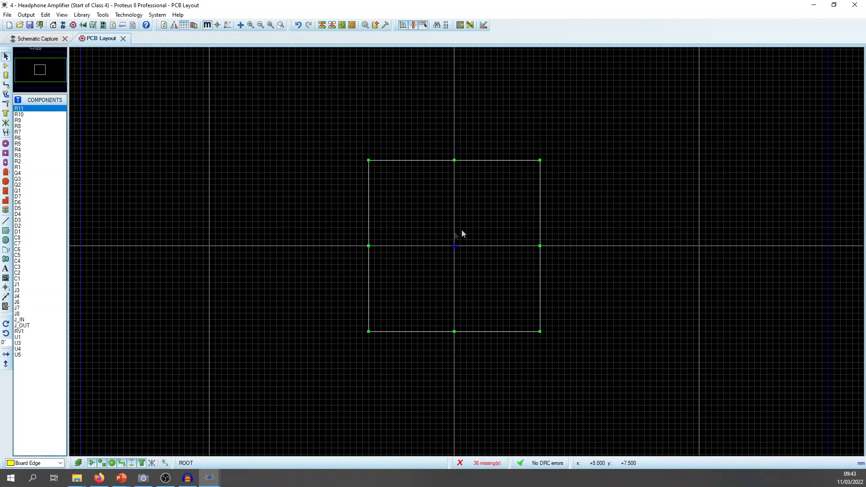
Step: Deselect the board outline and open the layer stackup settings
scroll(470, 250, down, 2)
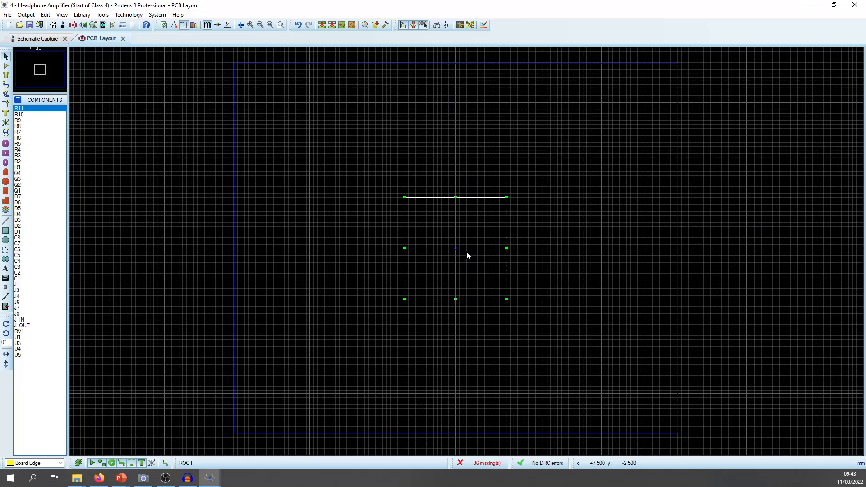
middle_click(477, 110)
click(476, 120)
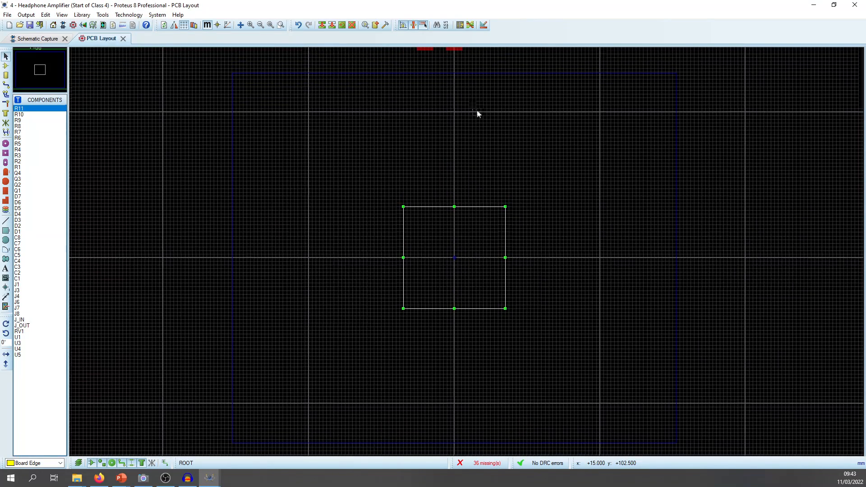
scroll(467, 252, up, 2)
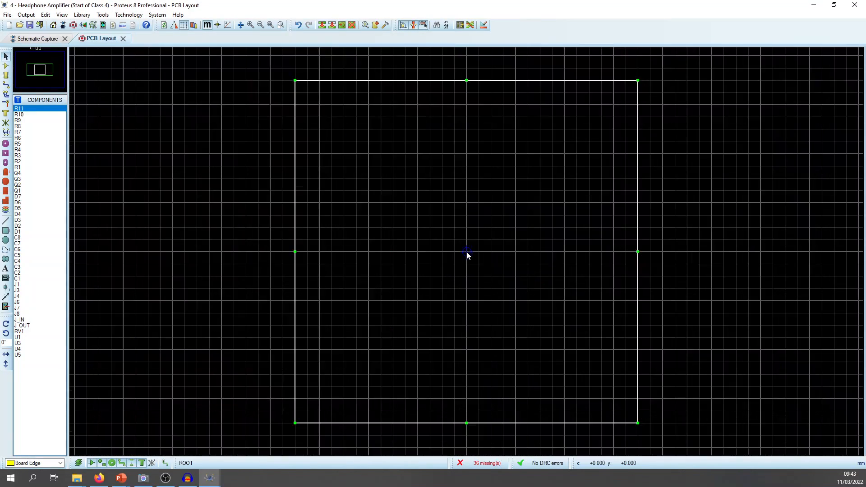
click(464, 247)
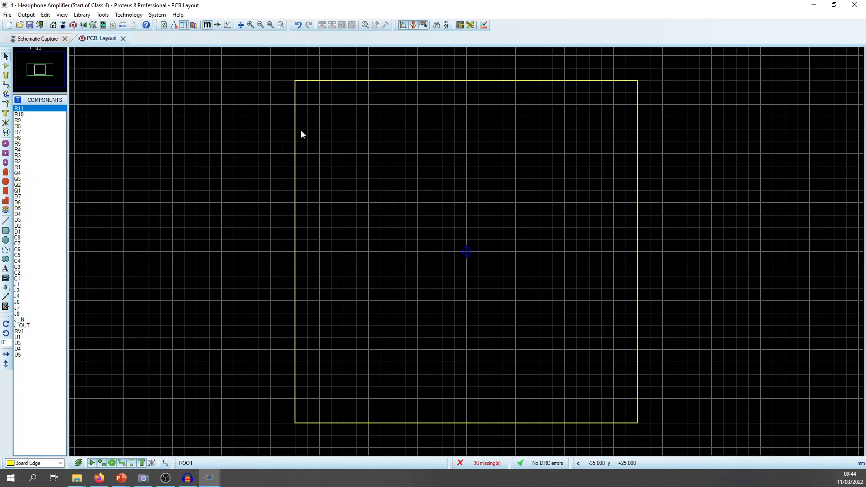
click(130, 16)
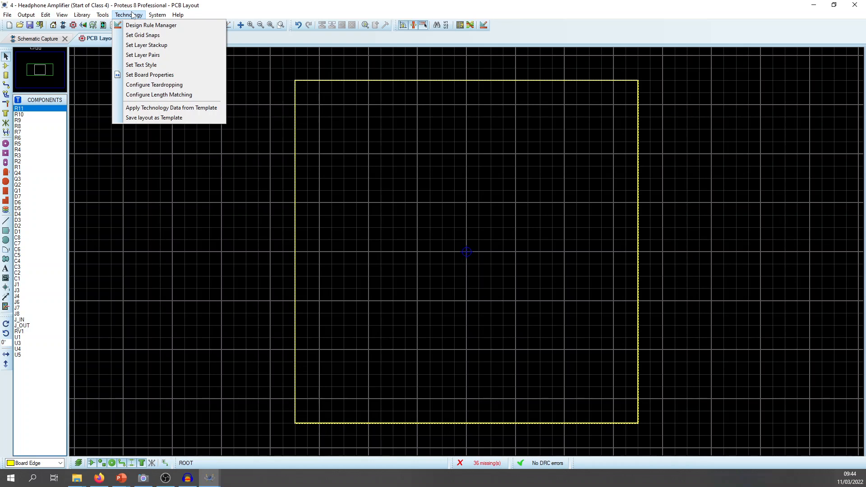
click(152, 47)
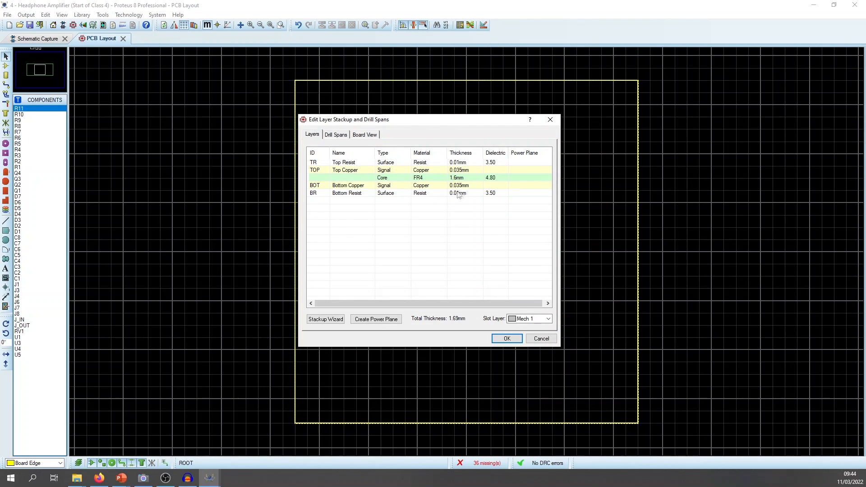
Step: Use the Stackup Wizard to set the board to 4 copper layers
click(326, 319)
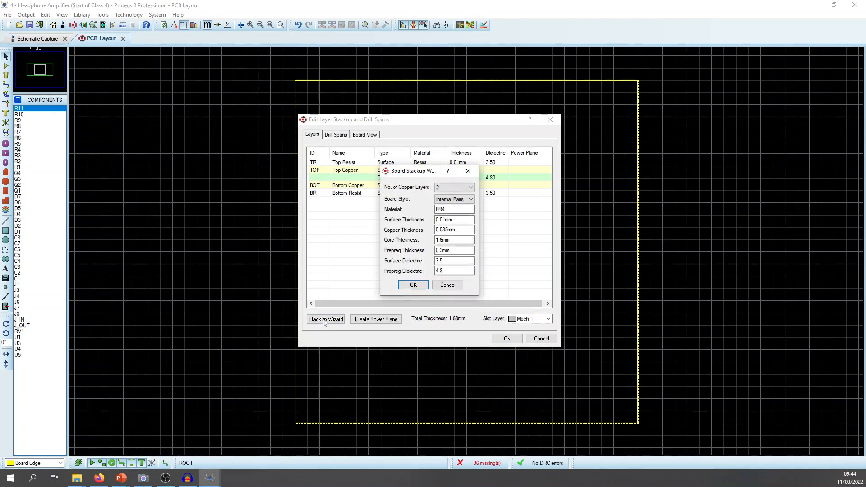
click(470, 188)
click(455, 208)
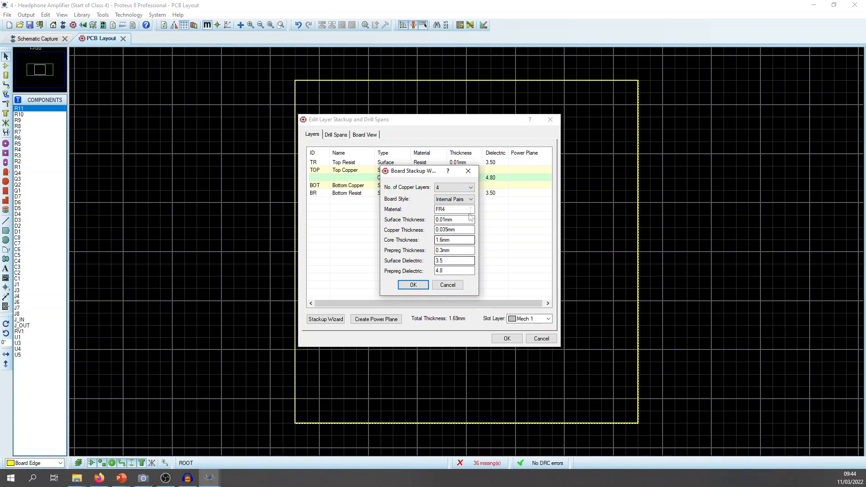
click(412, 285)
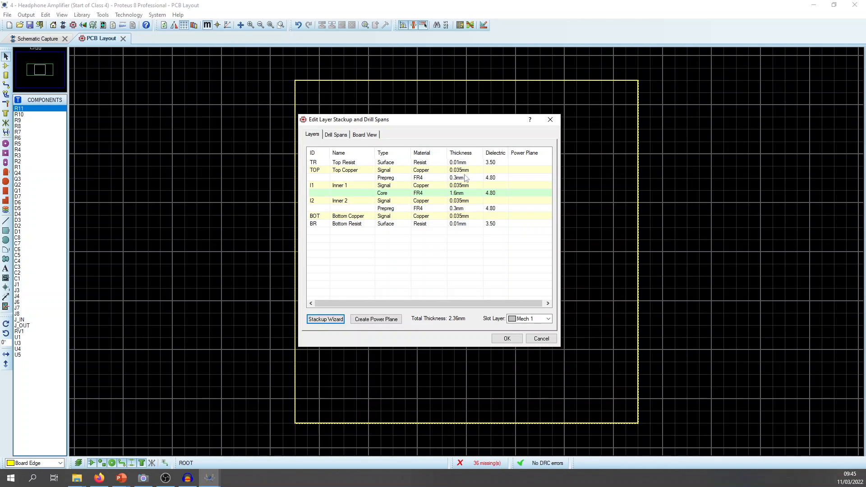
Step: Check the copper and core thicknesses in the layer list against the reference stackup on the presentation slide
click(464, 196)
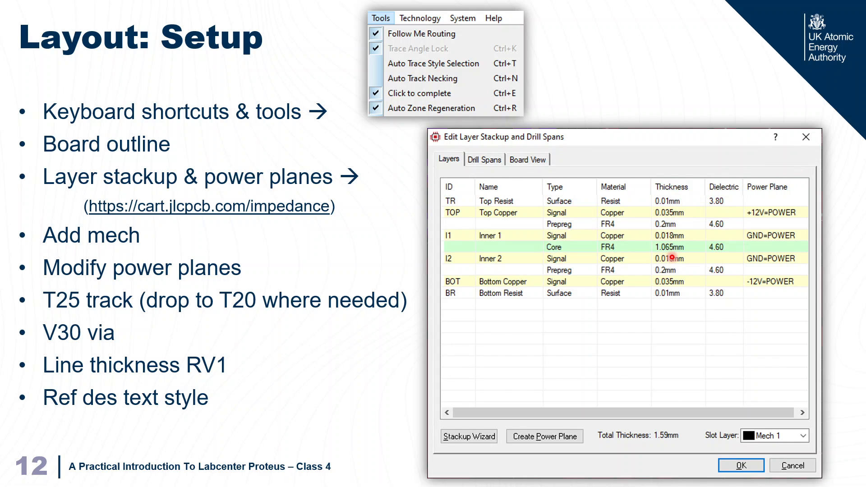
key(alt+Tab)
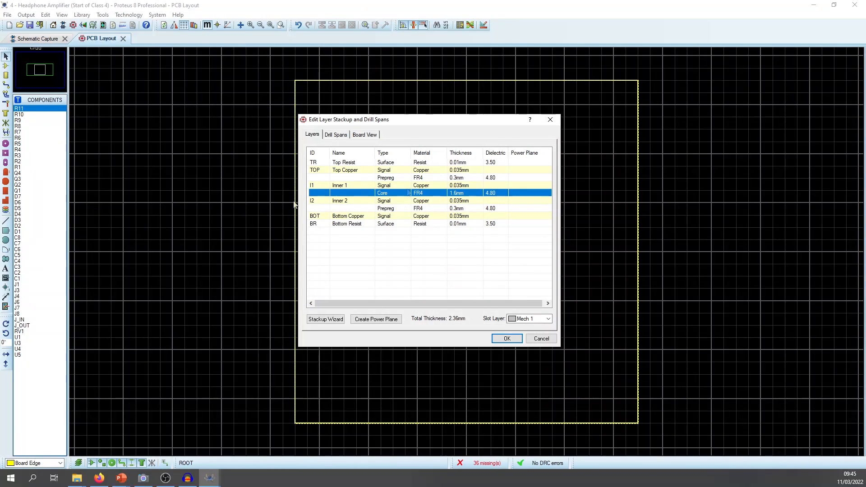
double_click(467, 170)
double_click(463, 184)
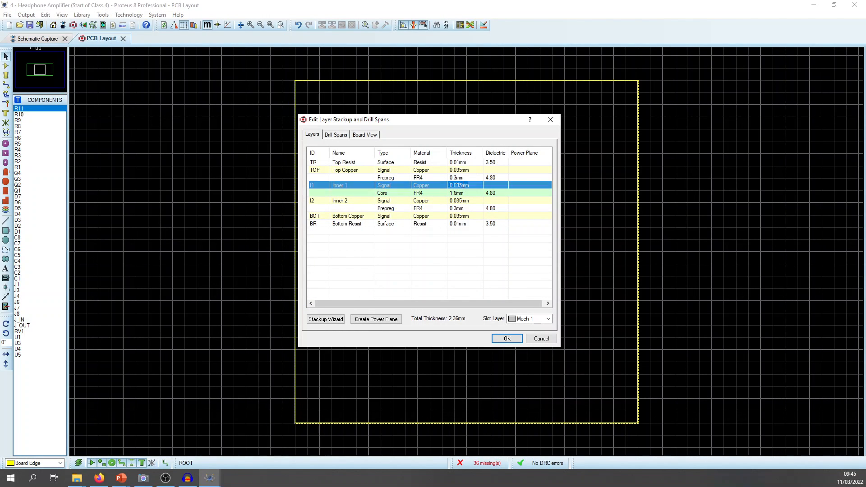
double_click(464, 192)
click(473, 202)
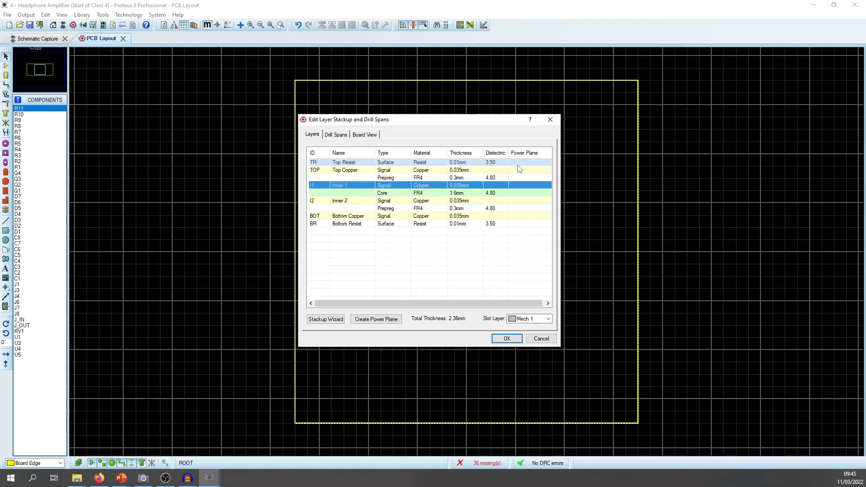
Step: Create a power plane for the +12V=POWER net on the Top Copper layer
click(529, 171)
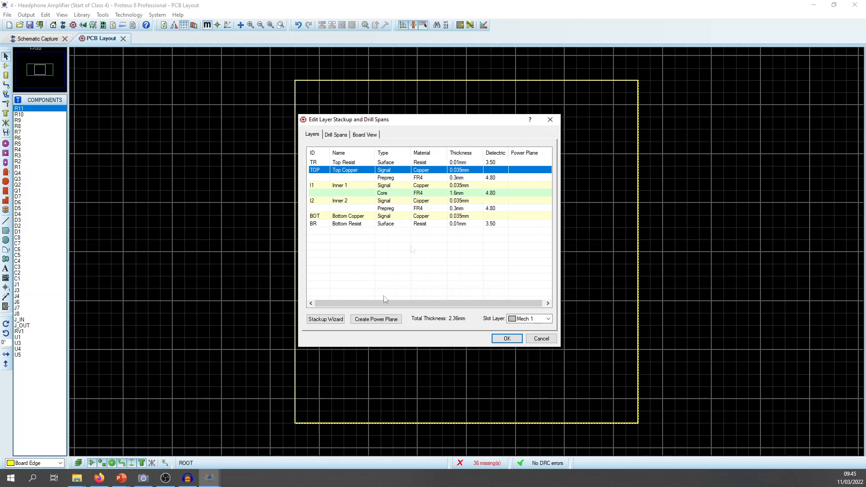
click(338, 185)
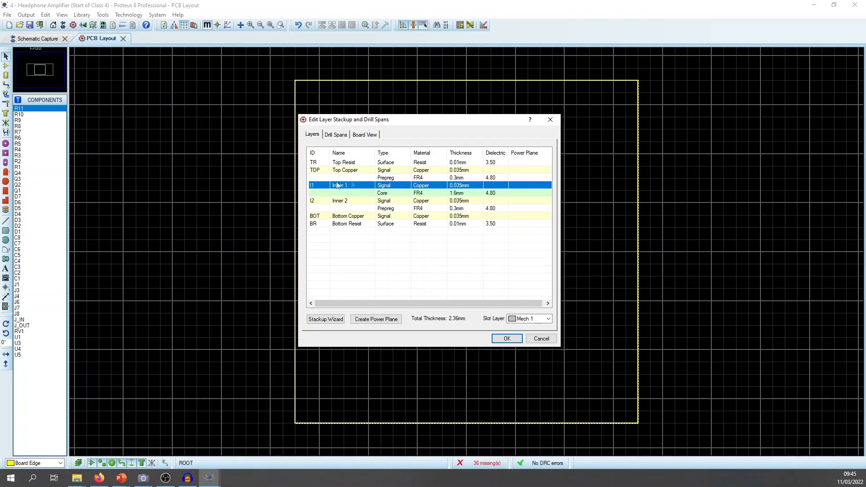
click(383, 321)
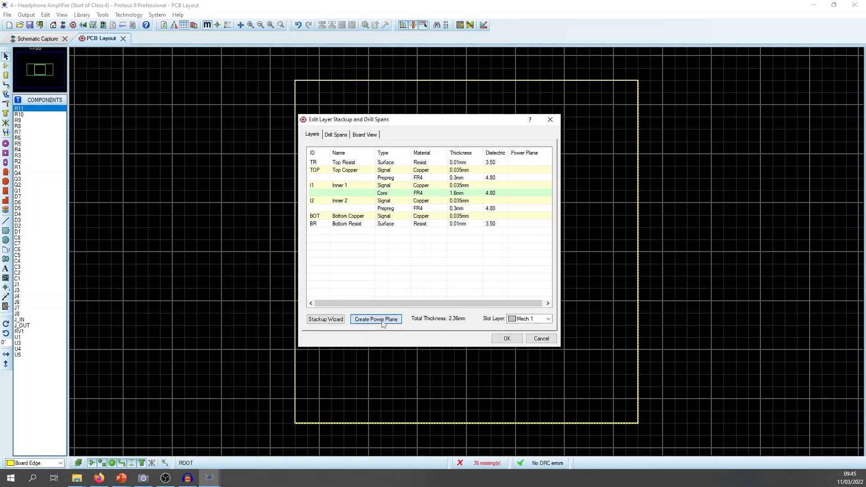
click(436, 217)
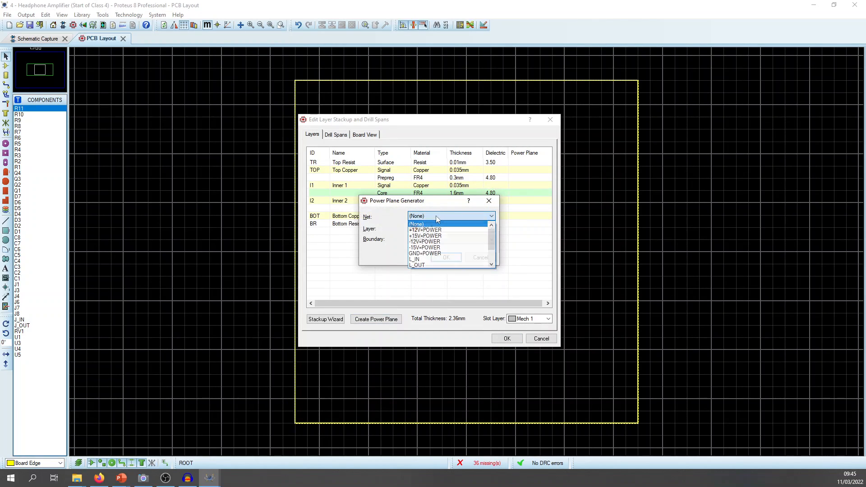
click(437, 217)
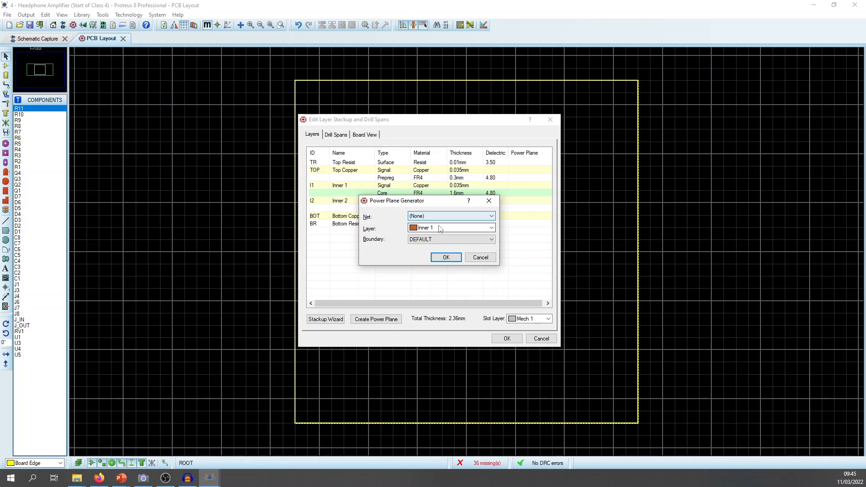
click(441, 227)
click(441, 235)
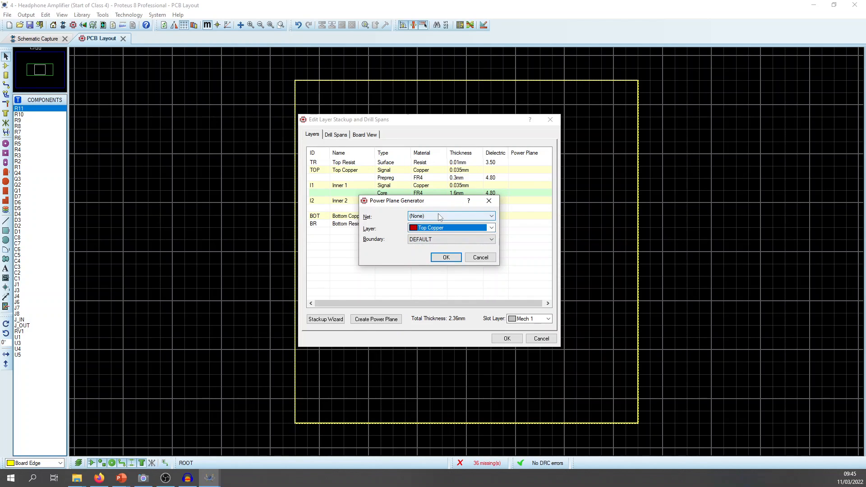
click(440, 218)
click(440, 230)
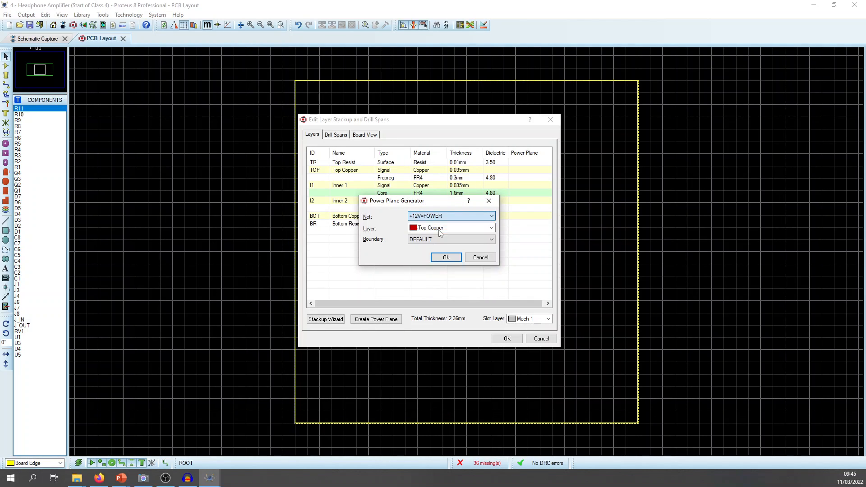
click(446, 256)
Step: Create a power plane for the GND=POWER net on the Inner 1 layer
click(376, 319)
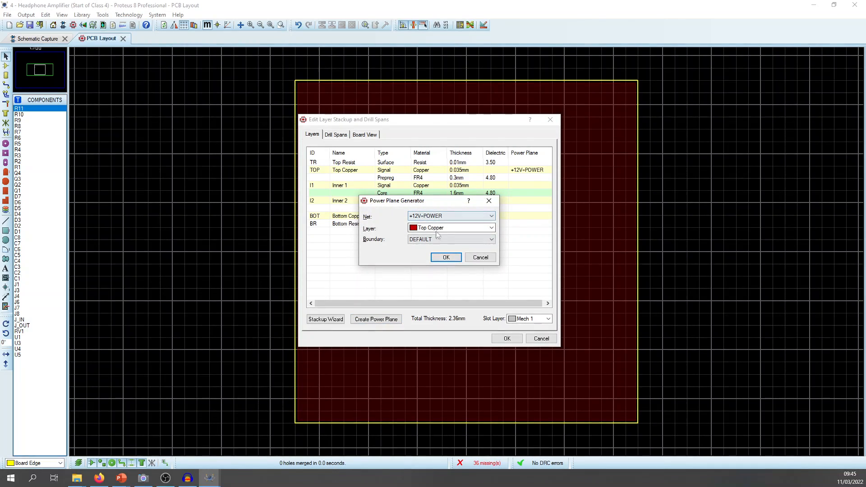
click(437, 234)
click(438, 237)
click(439, 217)
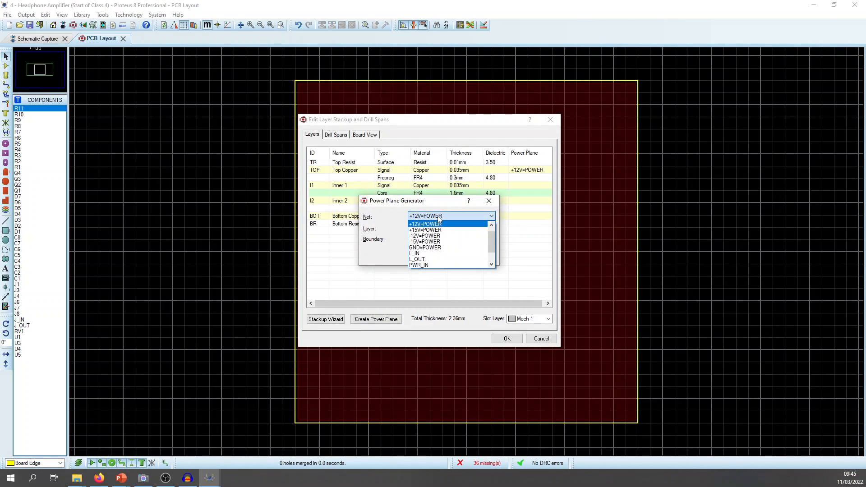
click(425, 247)
click(445, 256)
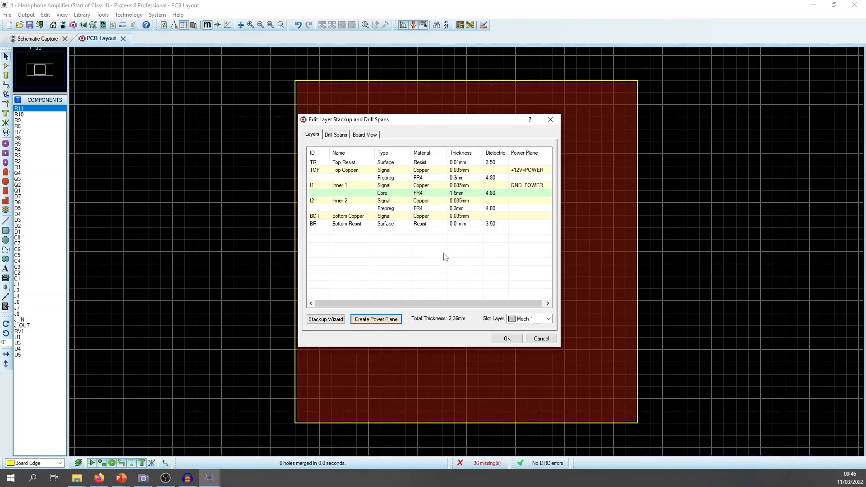
Step: Add a second GND=POWER plane on the Inner 2 layer
click(376, 319)
click(433, 228)
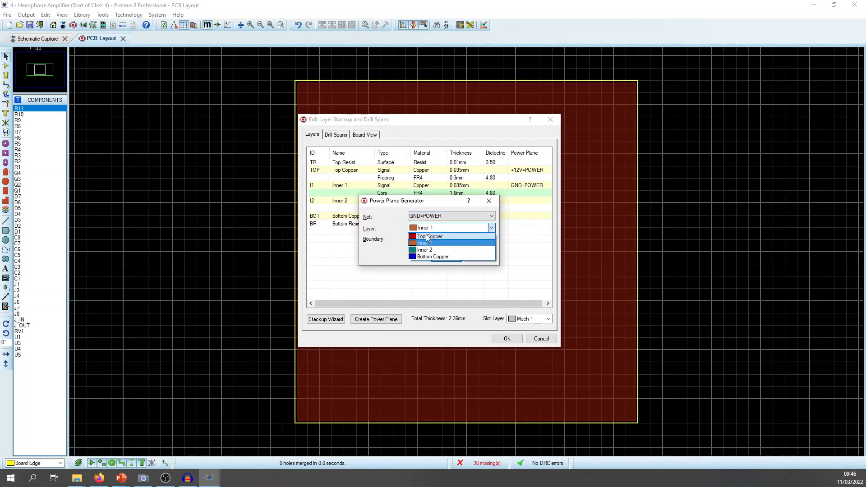
click(424, 250)
click(446, 257)
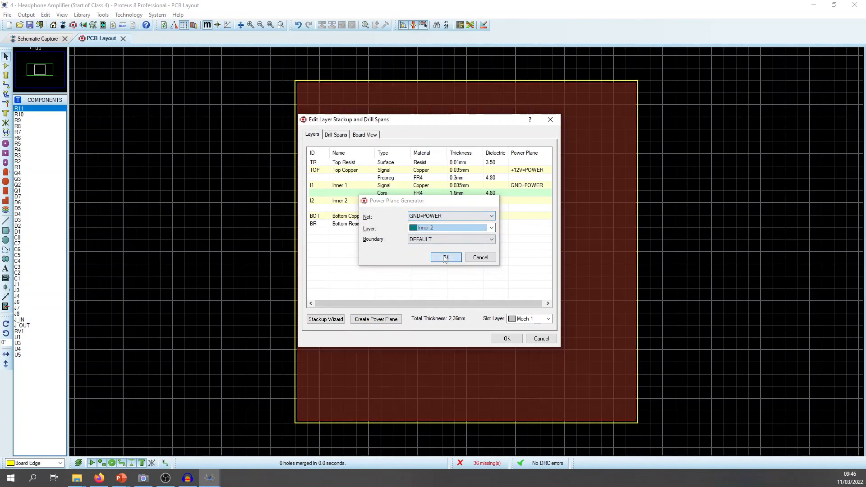
Step: Create a power plane for the -12V=POWER net on the Bottom Copper layer
click(376, 319)
click(446, 216)
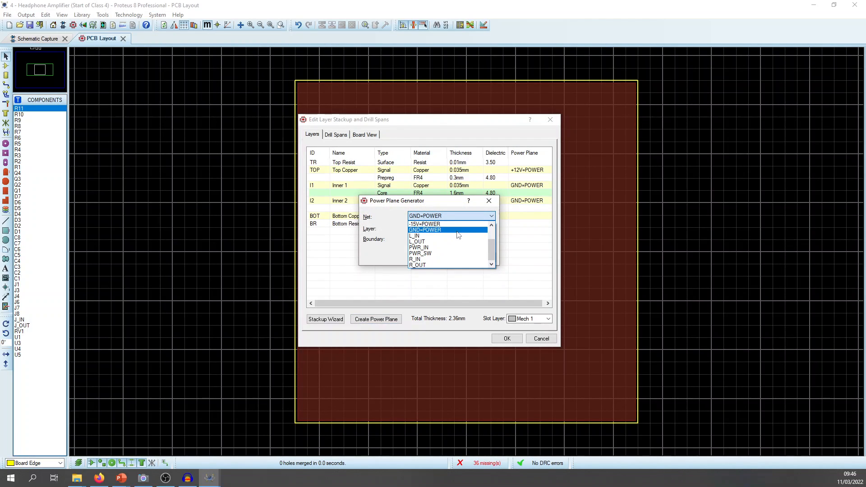
scroll(459, 234, up, 3)
click(442, 236)
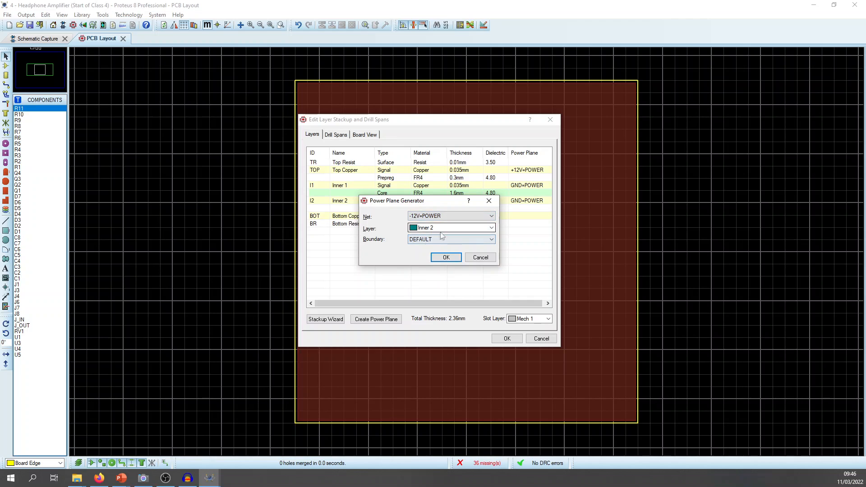
click(444, 228)
click(445, 257)
click(446, 257)
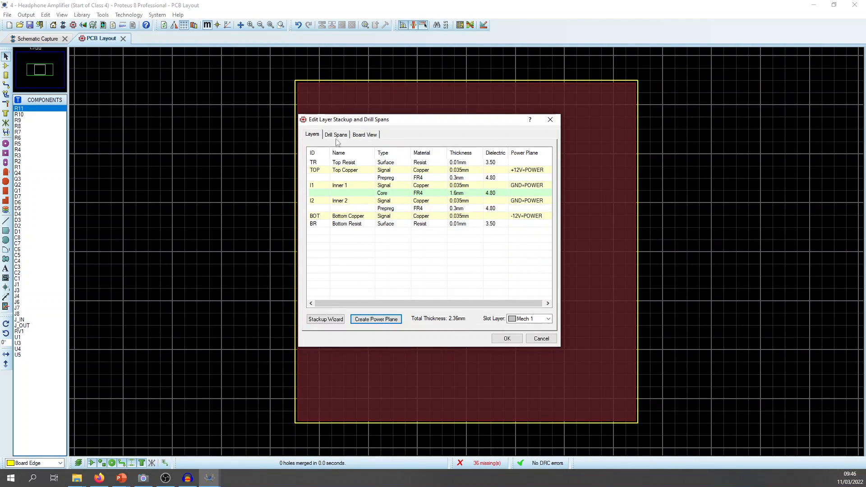
Step: Review the board's cross-section view and accept the layer stackup settings
click(366, 136)
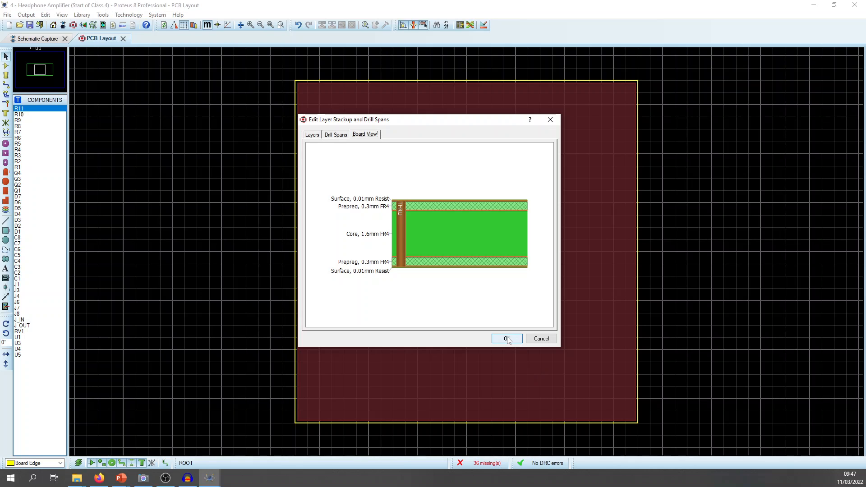
click(507, 339)
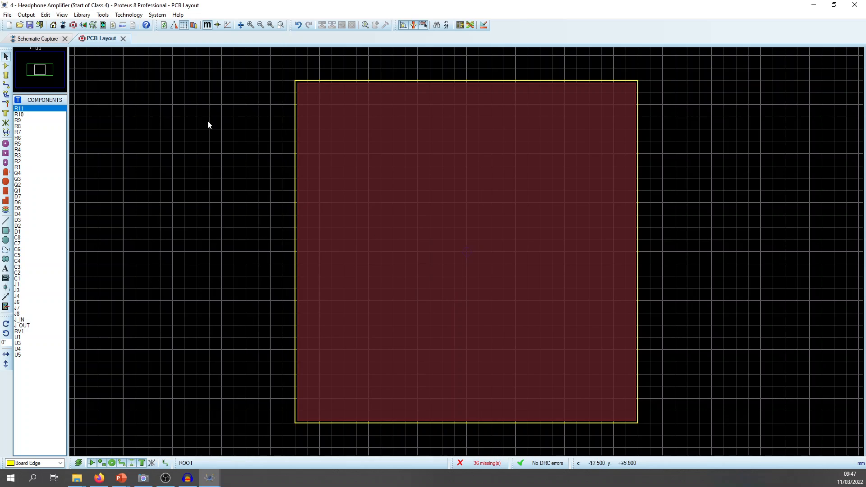
Step: Choose T25 as the trace style and V30 as the via style
click(6, 84)
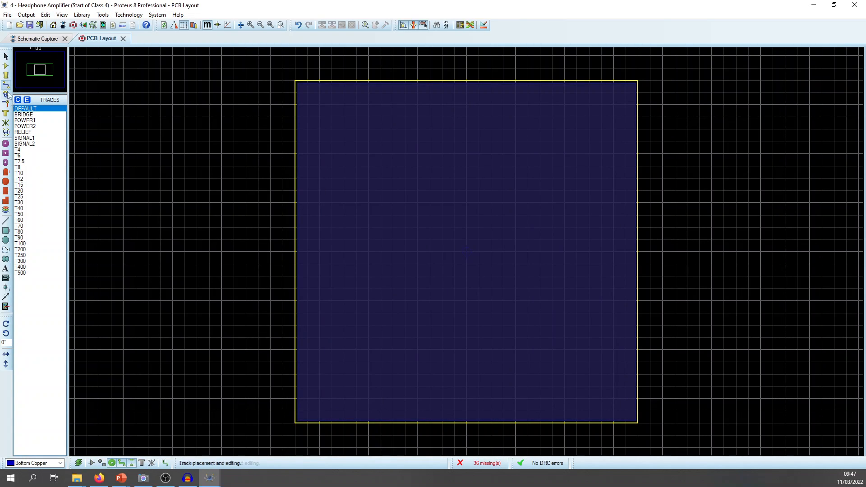
click(19, 197)
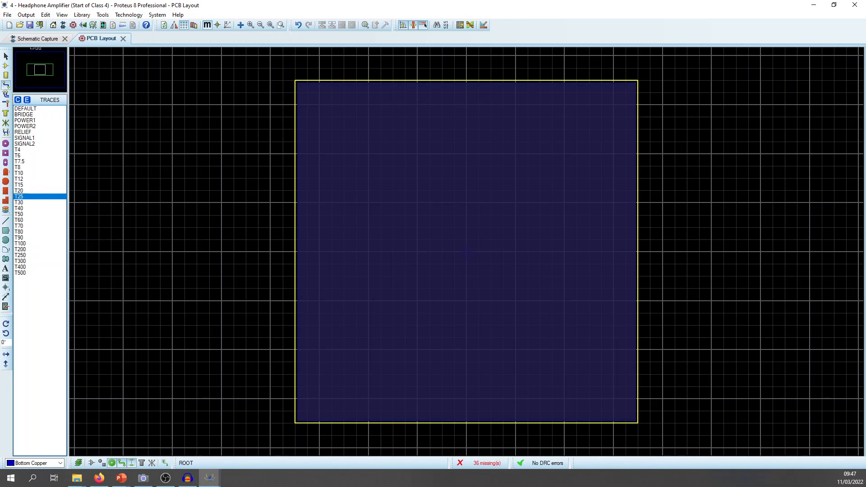
click(6, 103)
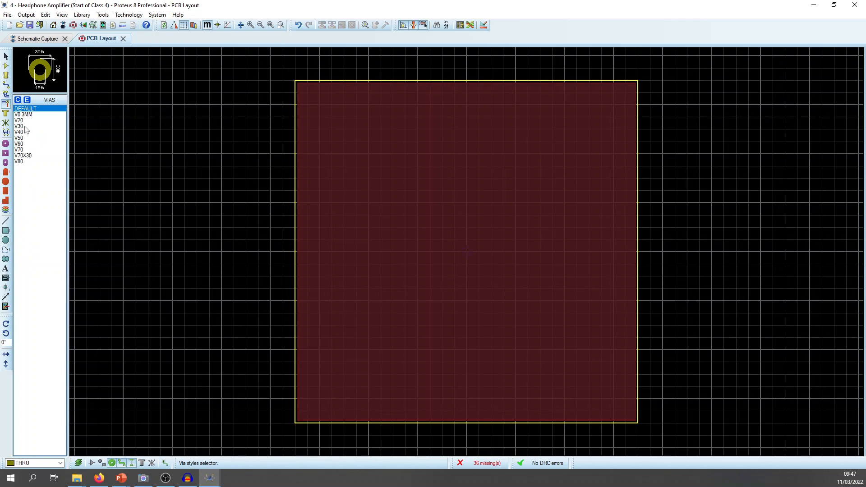
click(19, 126)
Step: Place a V30 through via in the board's upper-left area at about X -12.5, Y 20 mm
key(F6)
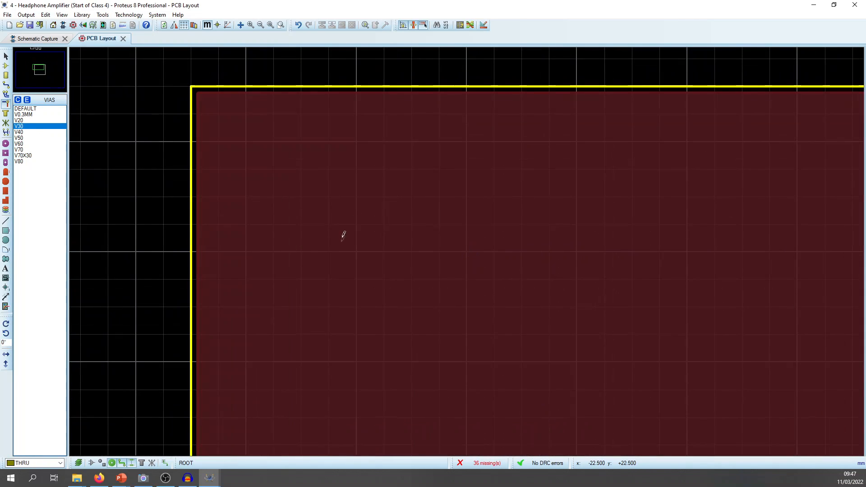
scroll(442, 246, up, 3)
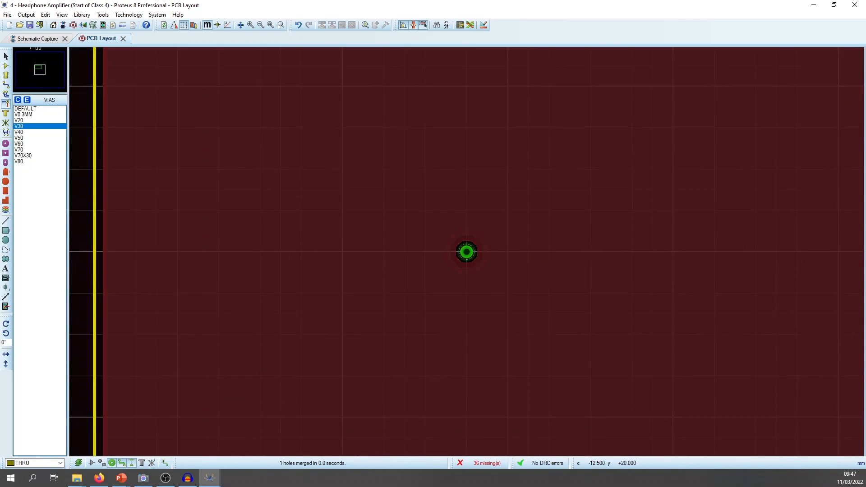
right_click(592, 243)
middle_click(524, 225)
click(471, 221)
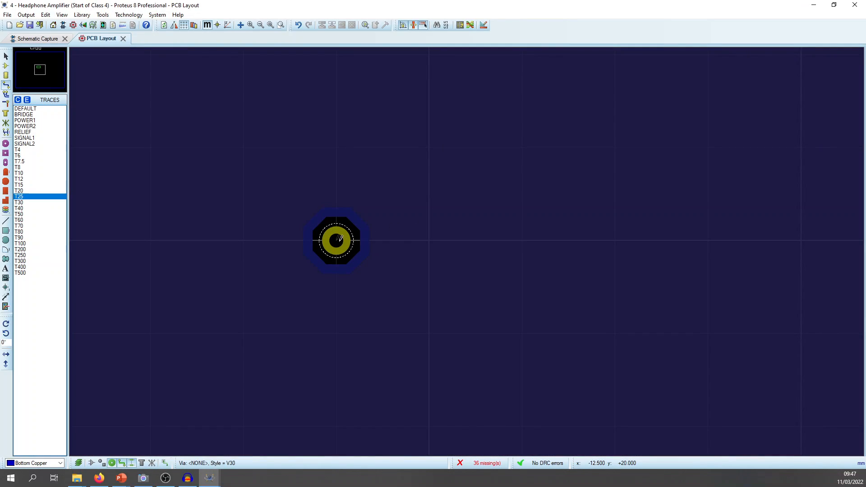
click(338, 239)
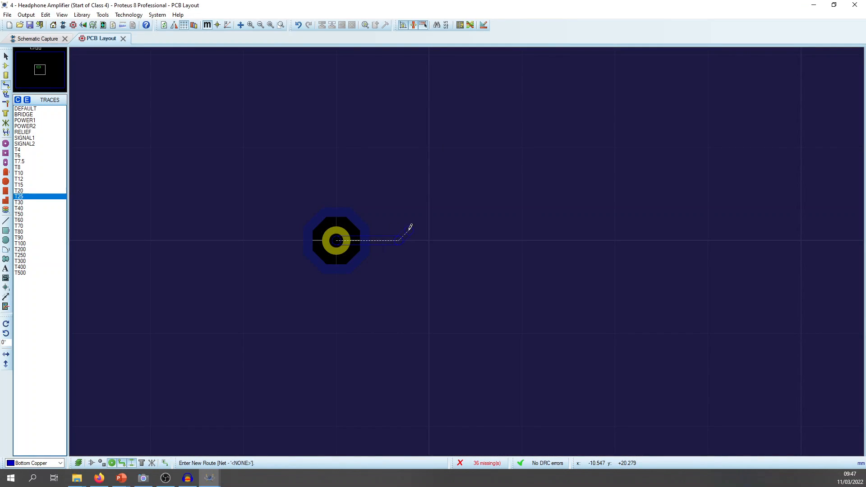
key(Escape)
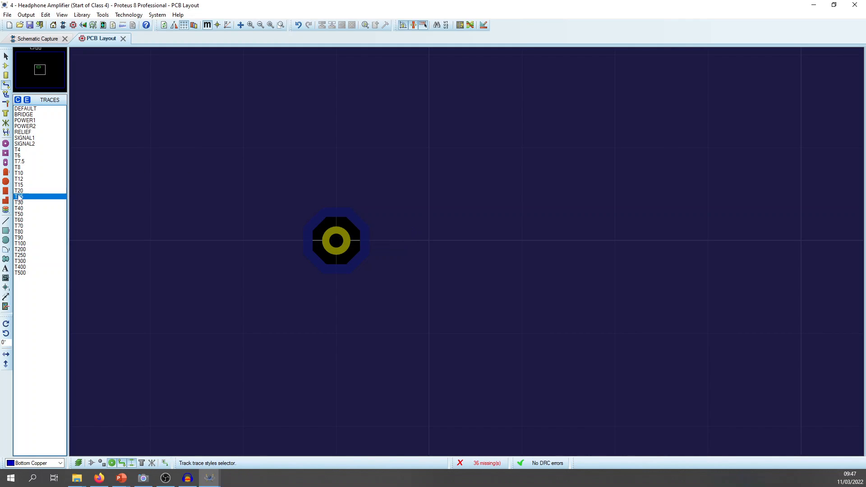
click(6, 104)
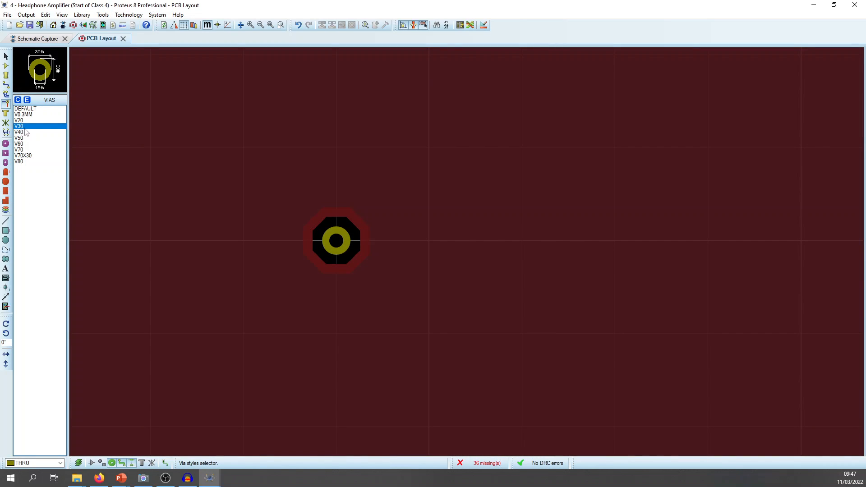
Step: Route a short trace about 3.3 mm long on Top Copper out of the V30 via
click(6, 84)
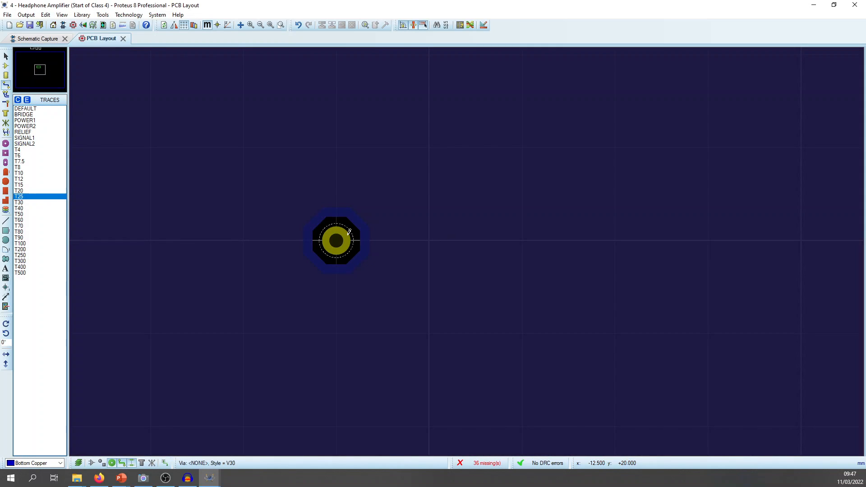
key(space)
click(336, 241)
scroll(401, 212, down, 2)
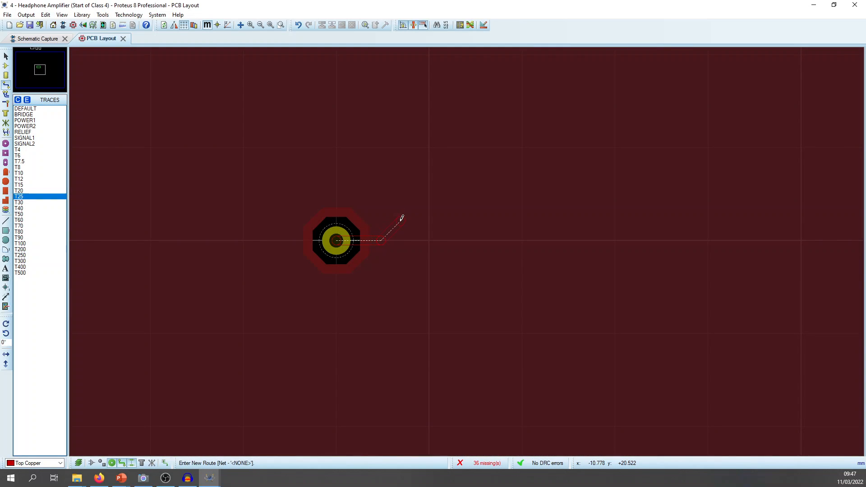
key(Escape)
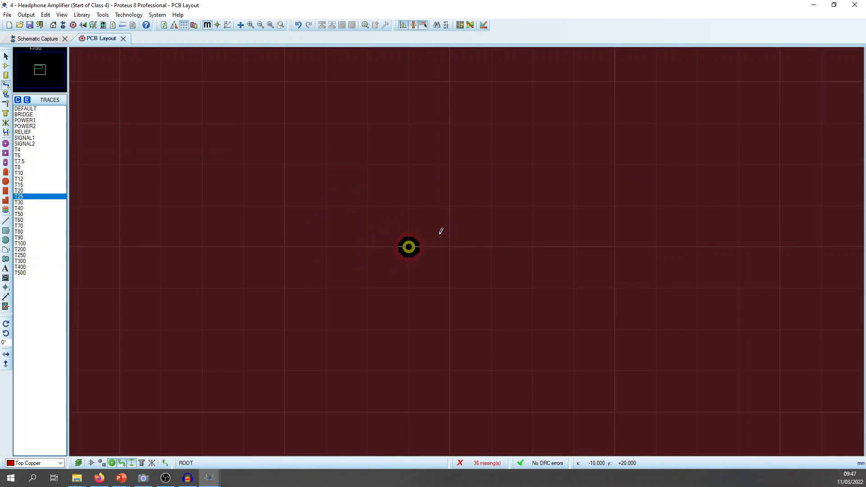
click(409, 247)
double_click(462, 235)
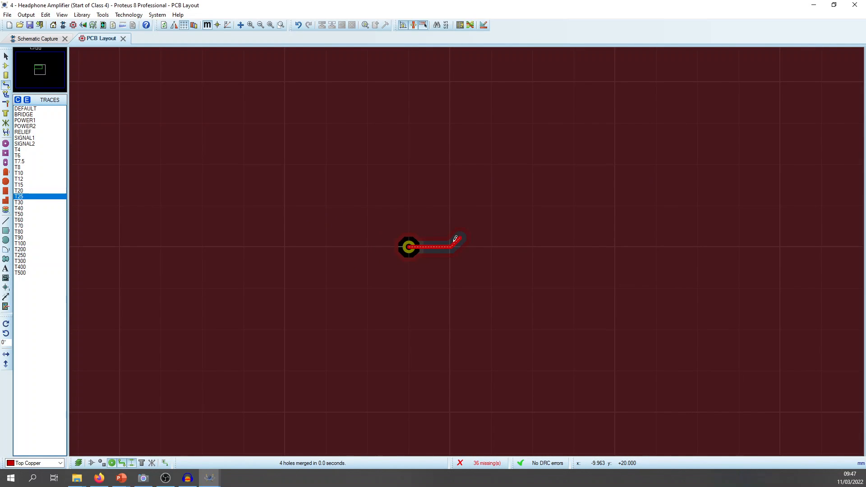
Step: Check the trace style options of the new route and turn off Auto Trace Style Selection and Auto Track Necking
right_click(461, 232)
mouse_move(526, 336)
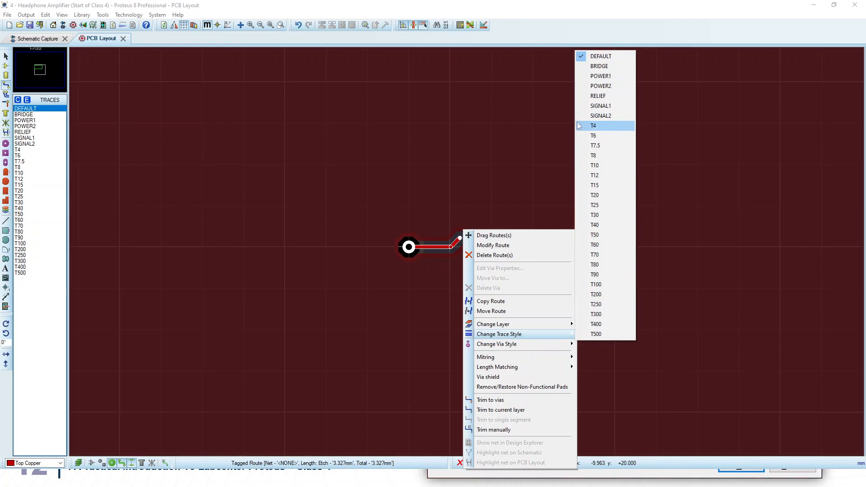
click(601, 106)
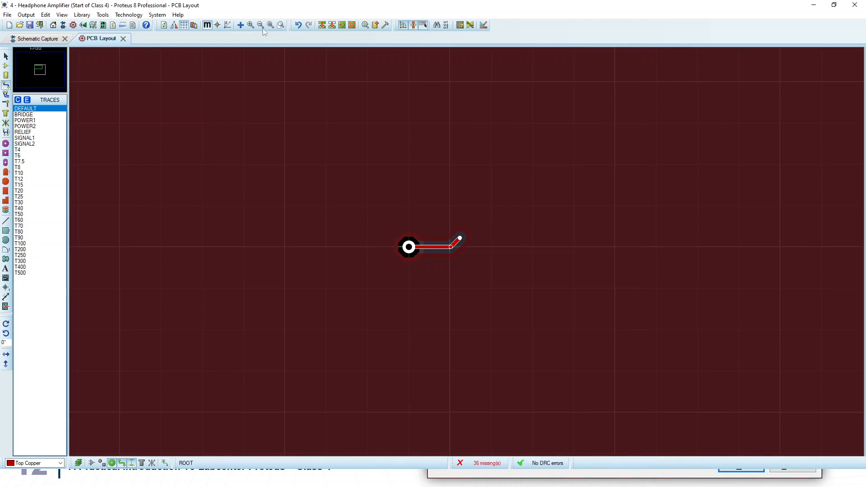
click(125, 15)
mouse_move(104, 15)
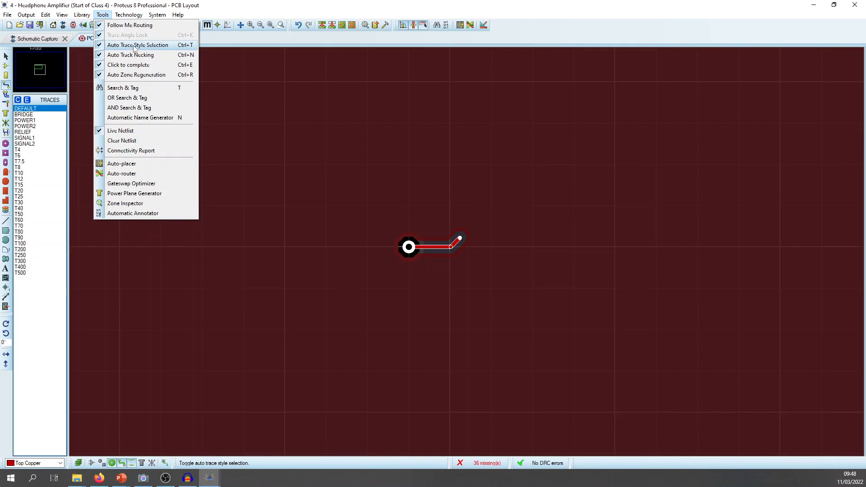
click(136, 45)
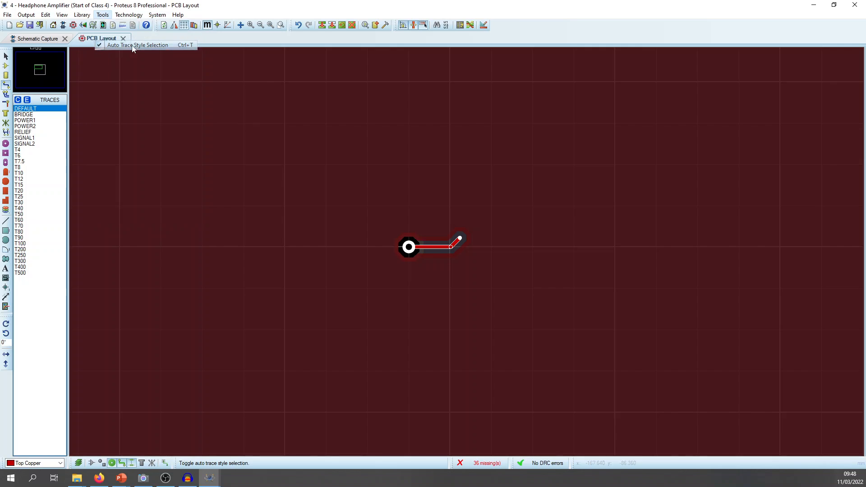
click(103, 15)
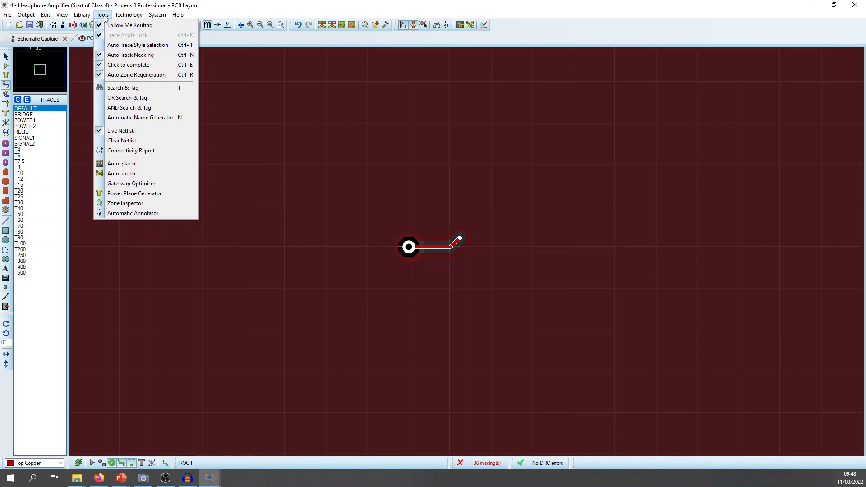
click(134, 56)
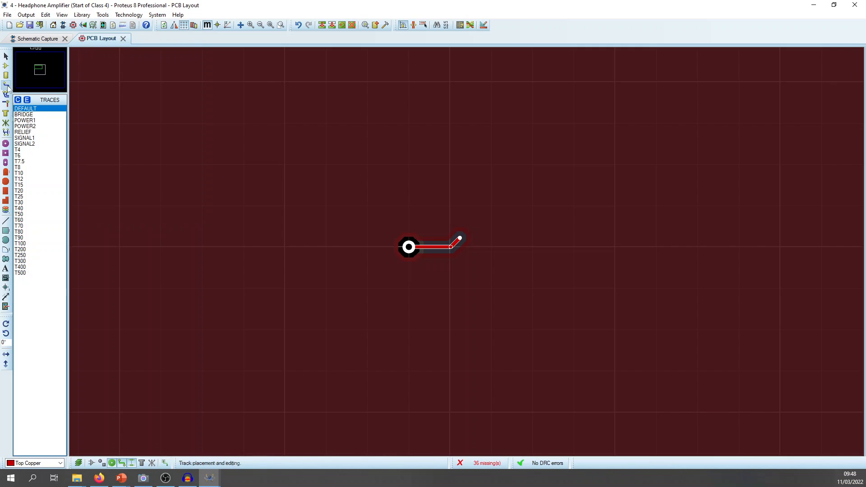
Step: Reselect the T25 trace style and the V30 via style, and delete the test trace together with its via
click(27, 200)
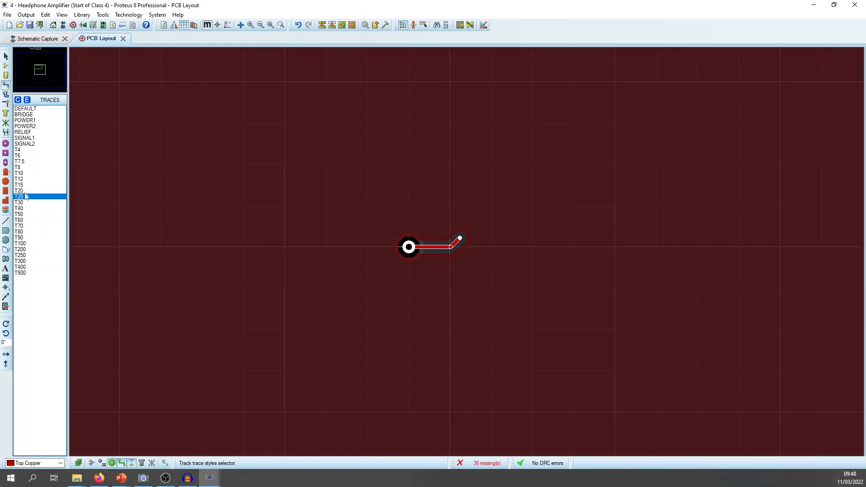
click(6, 104)
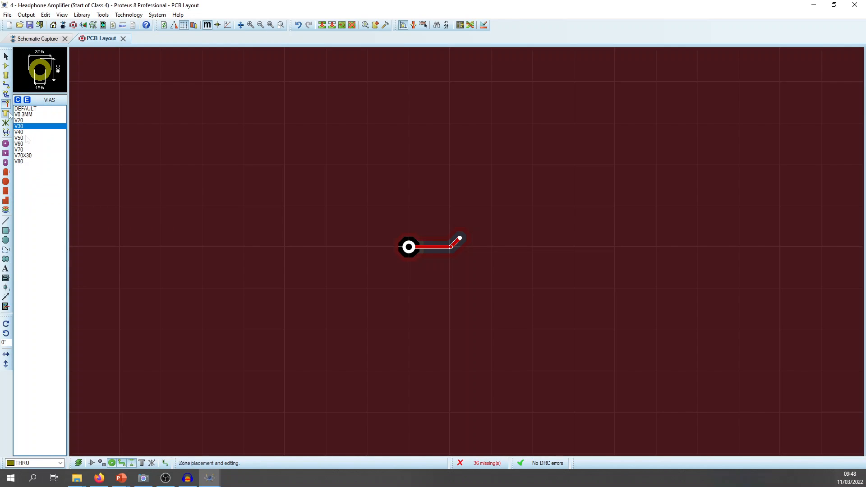
right_click(452, 243)
right_click(453, 243)
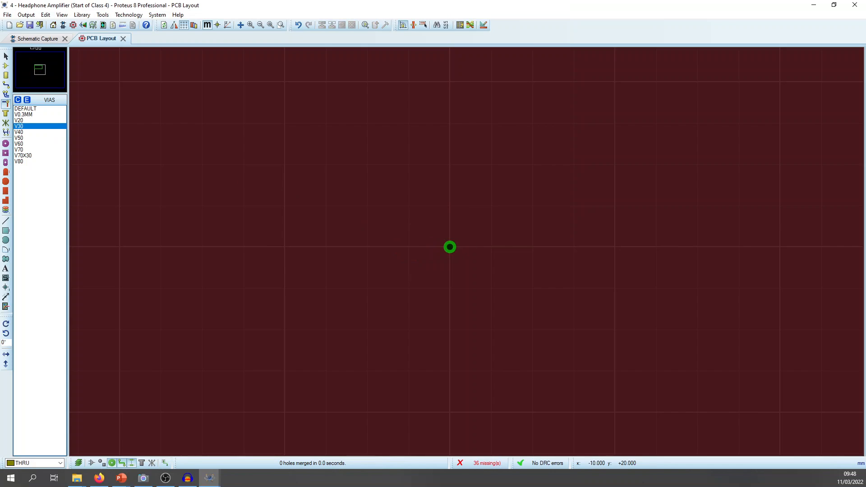
Step: Place a V30 via at X -10, Y 20 mm and route a T25 trace about 2.8 mm long from it on Top Copper
key(t)
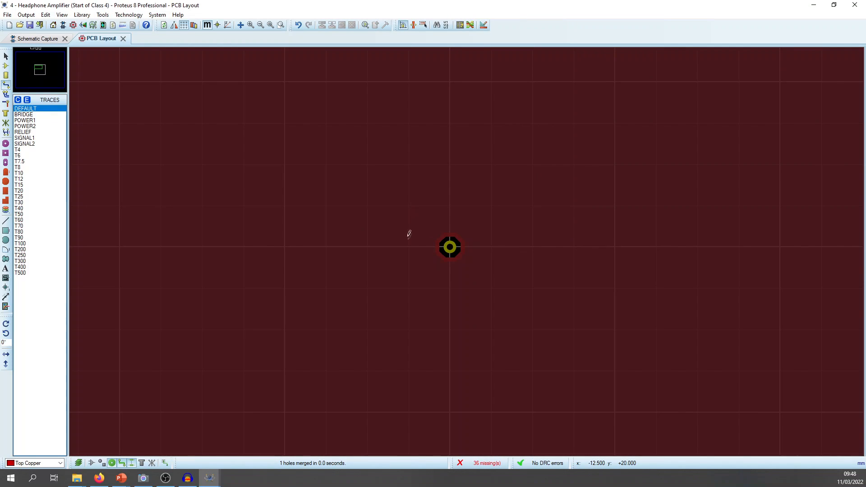
click(456, 244)
key(Escape)
click(20, 197)
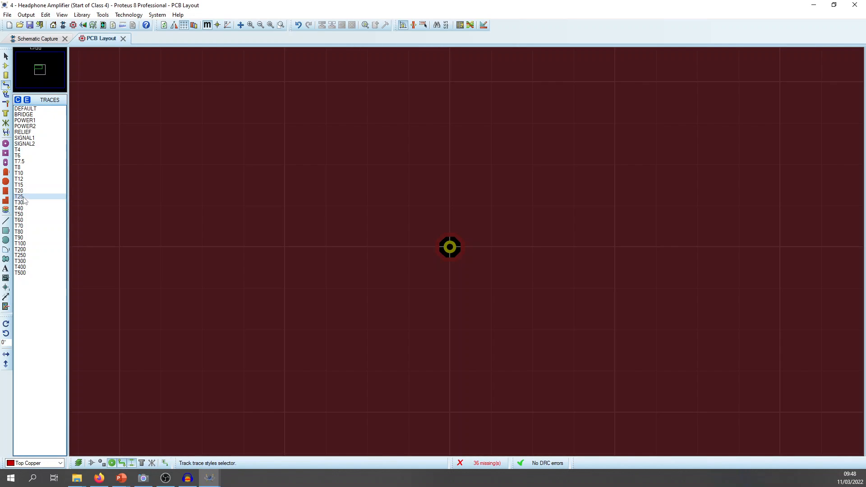
click(450, 247)
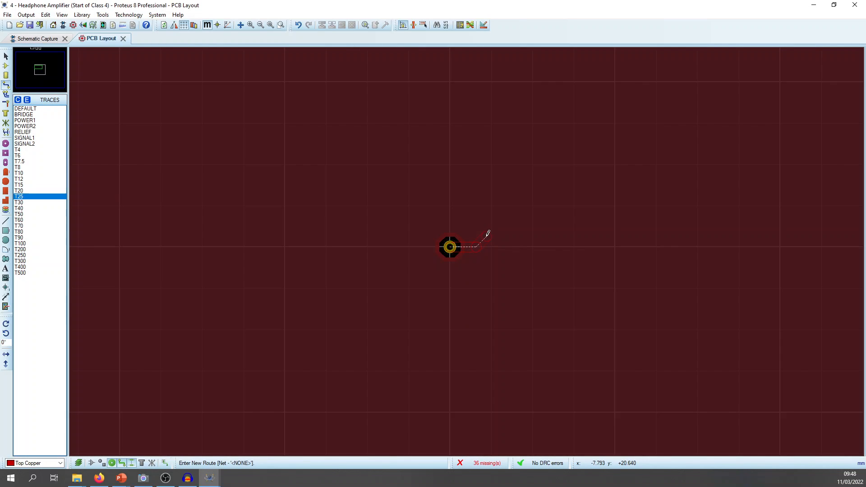
scroll(489, 233, up, 2)
double_click(479, 238)
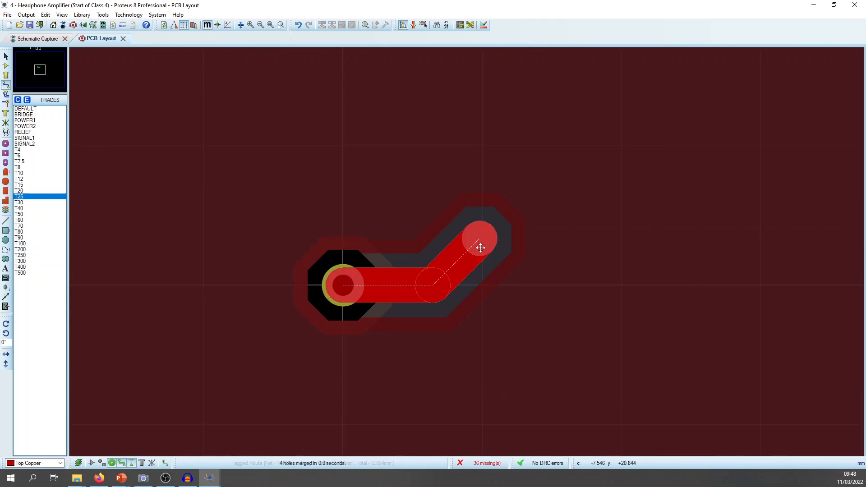
Step: Delete the short T25 trace and its V30 via so the board area is empty
right_click(480, 248)
right_click(480, 247)
scroll(431, 259, down, 6)
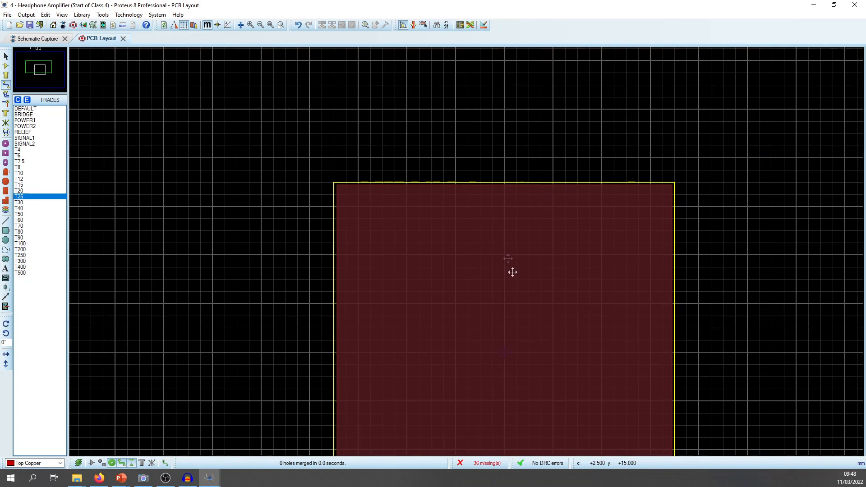
click(474, 174)
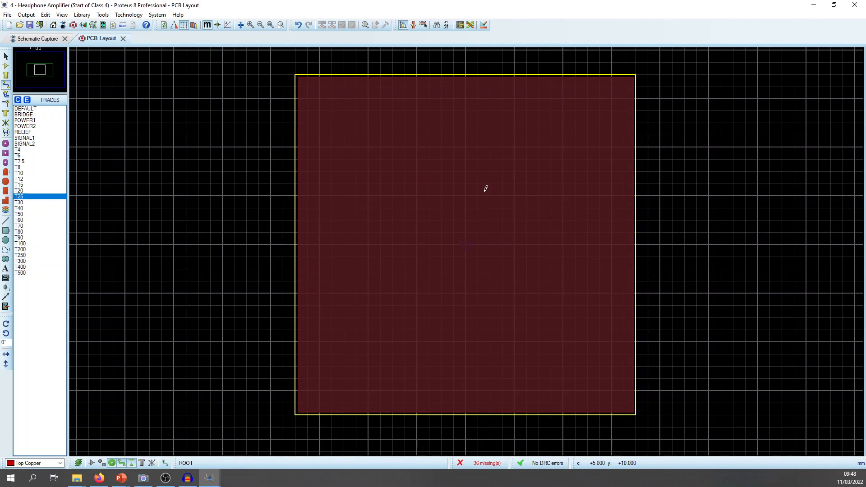
scroll(486, 188, down, 3)
scroll(474, 231, up, 3)
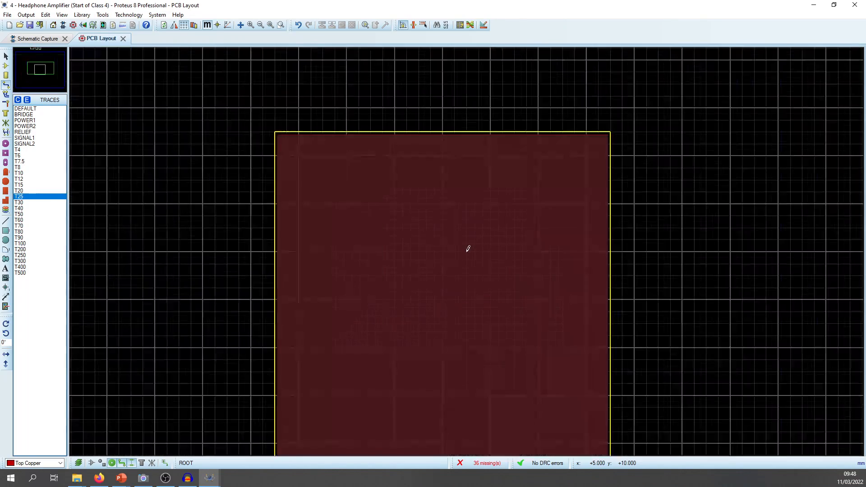
drag(473, 268, 462, 191)
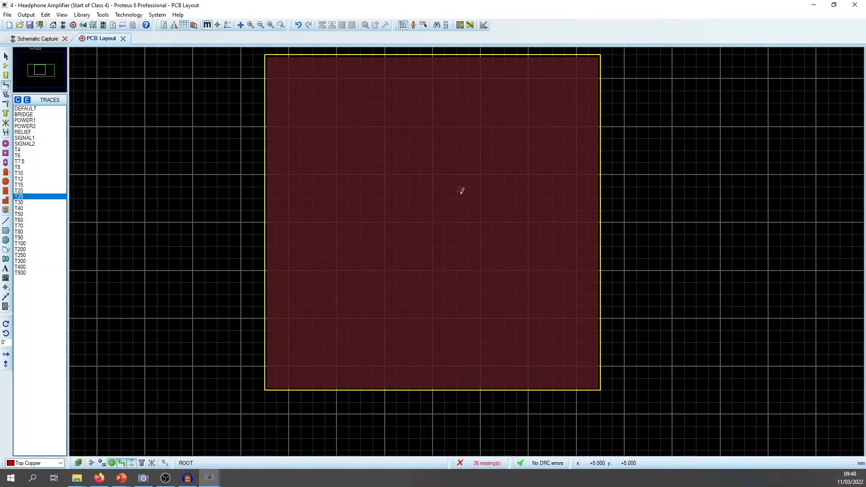
Step: Look over the full headphone amplifier schematic and return to the PCB layout
click(38, 38)
scroll(495, 246, down, 3)
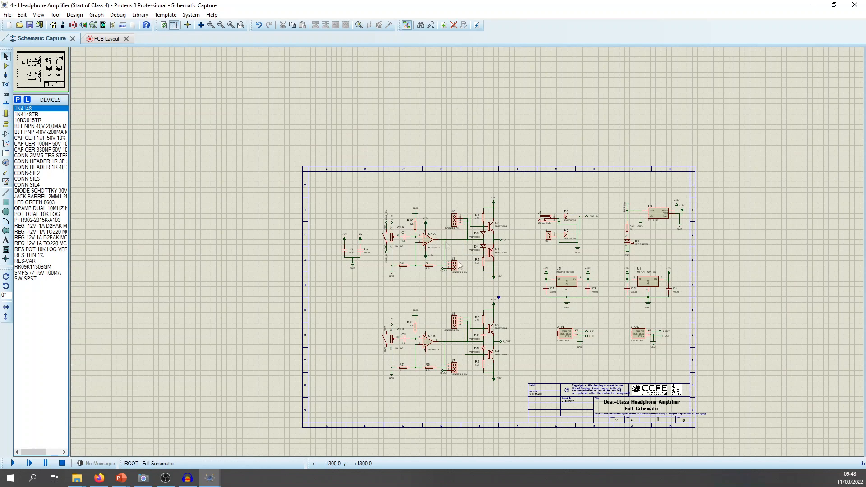
click(100, 39)
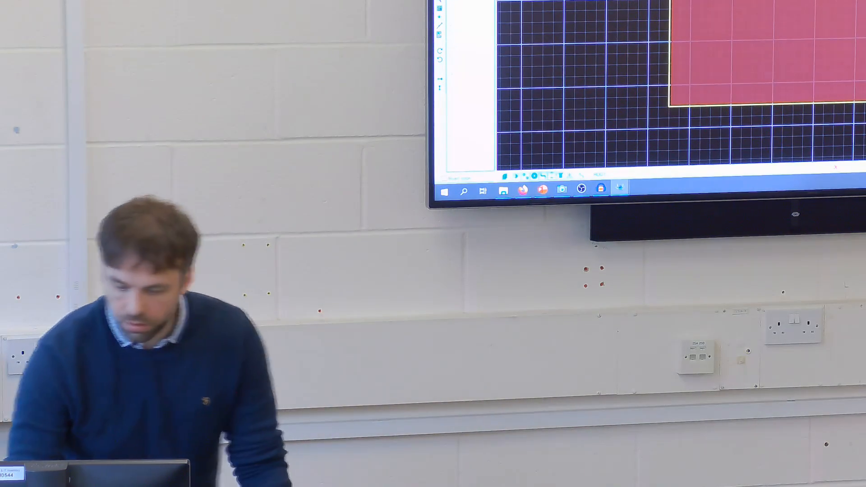
Step: Examine the cluster of components above the board, including their ratsnest connections and force vectors
scroll(681, 86, up, 2)
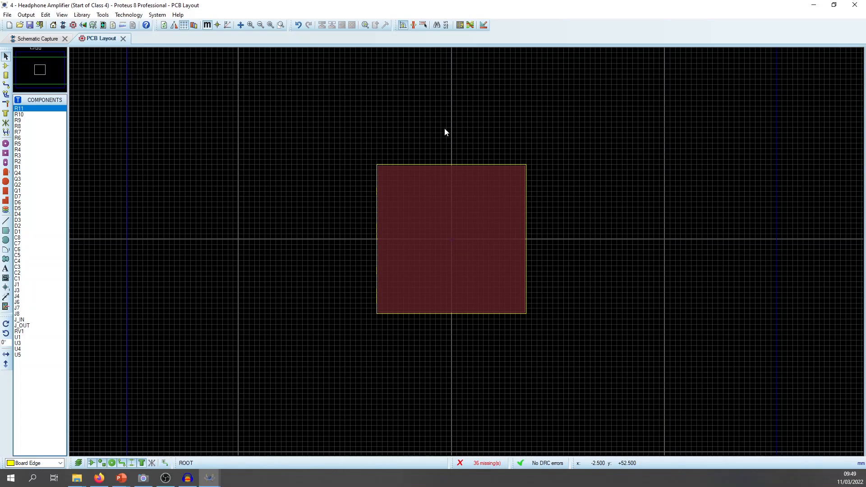
drag(445, 129, 446, 308)
drag(459, 200, 452, 344)
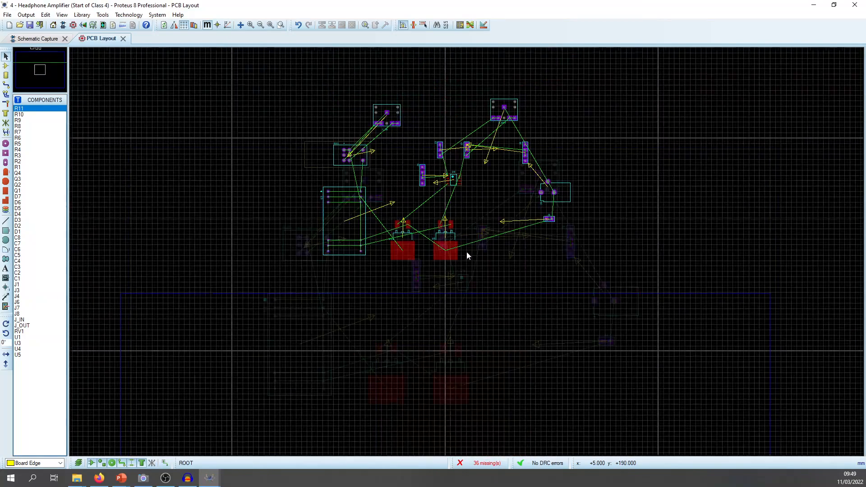
scroll(467, 251, up, 2)
drag(340, 252, 339, 224)
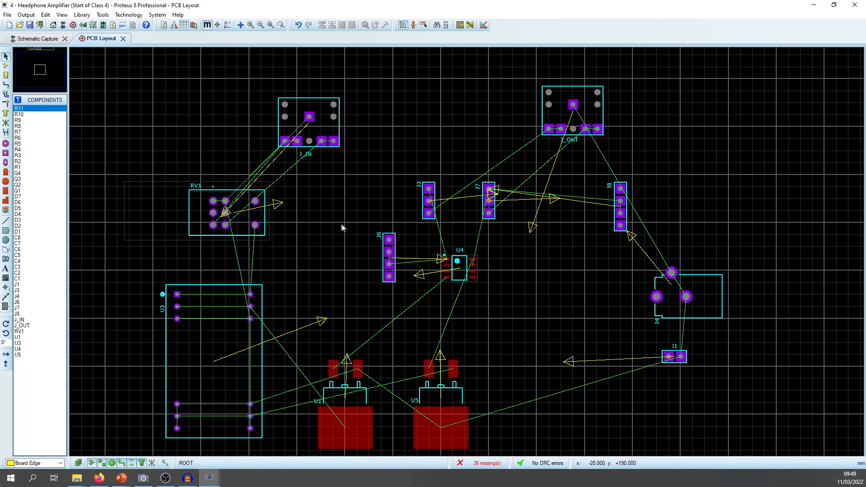
drag(536, 290, 540, 252)
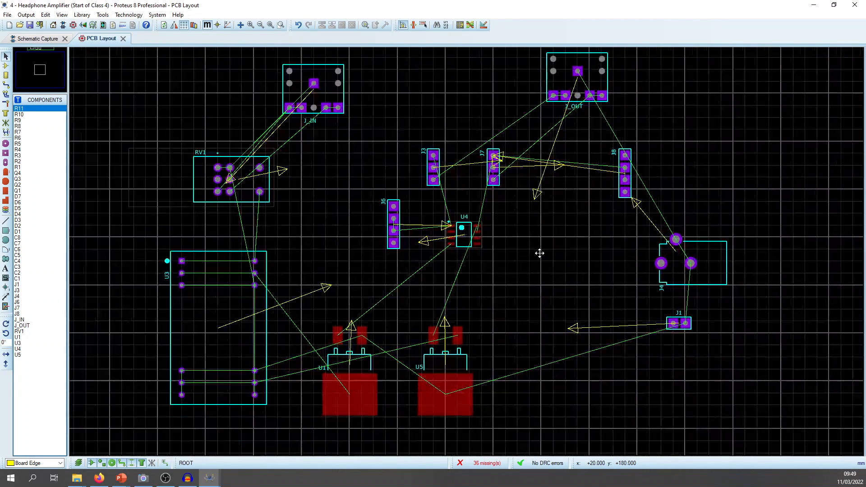
scroll(406, 203, down, 1)
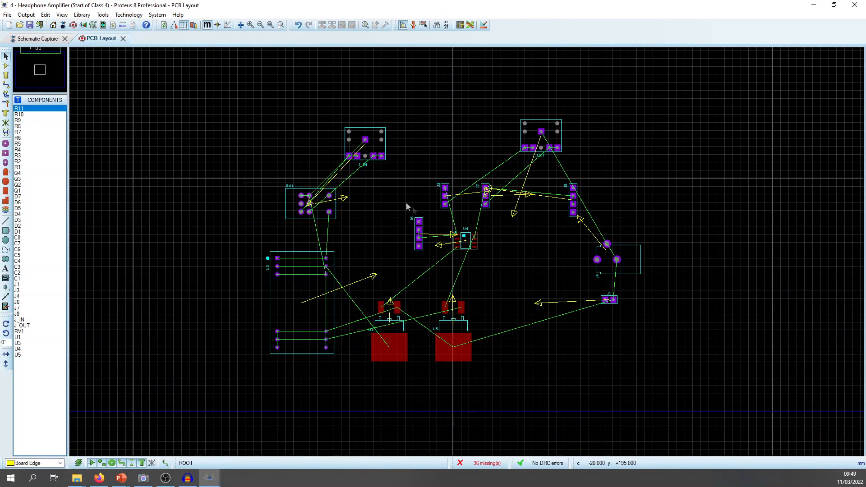
scroll(464, 238, up, 1)
drag(516, 271, 503, 236)
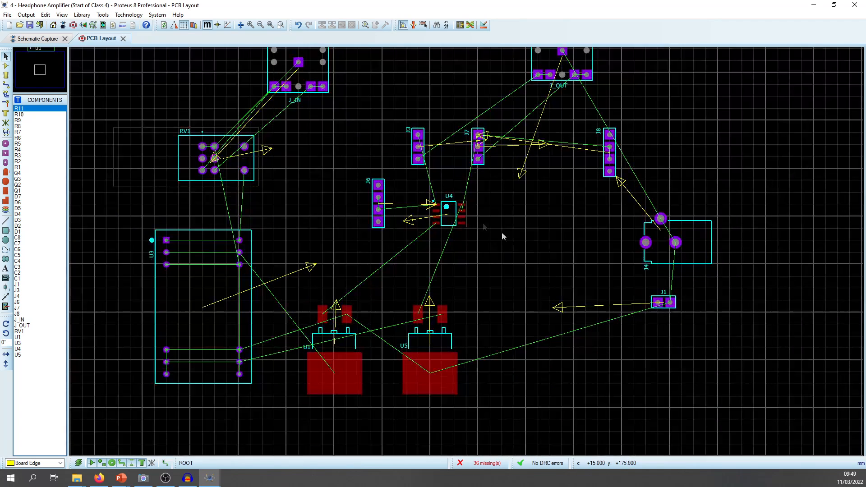
Step: Try placing component D1 (LED GREEN) above RV1 at about X -62.5, Y 205 mm, and delete it again
click(6, 67)
drag(42, 141, 40, 176)
click(146, 108)
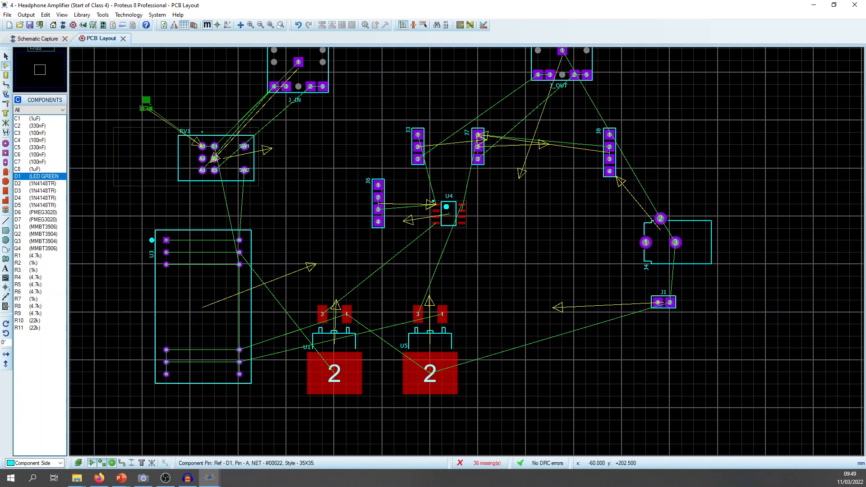
click(135, 96)
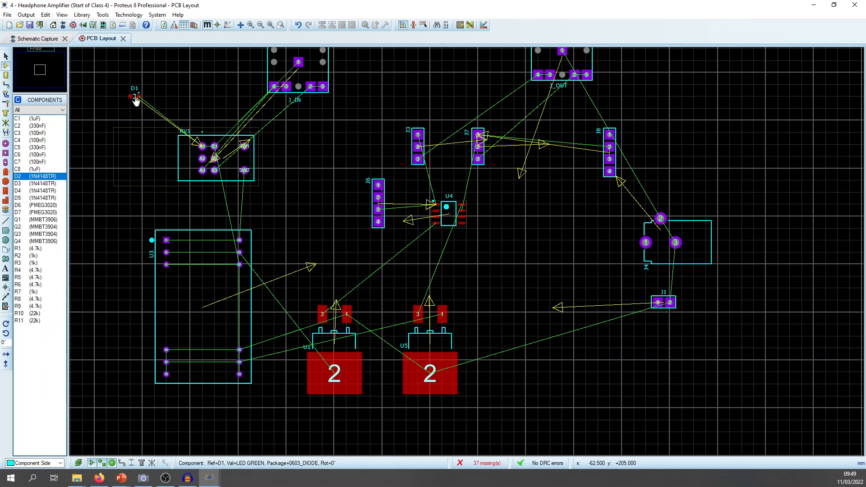
right_click(138, 96)
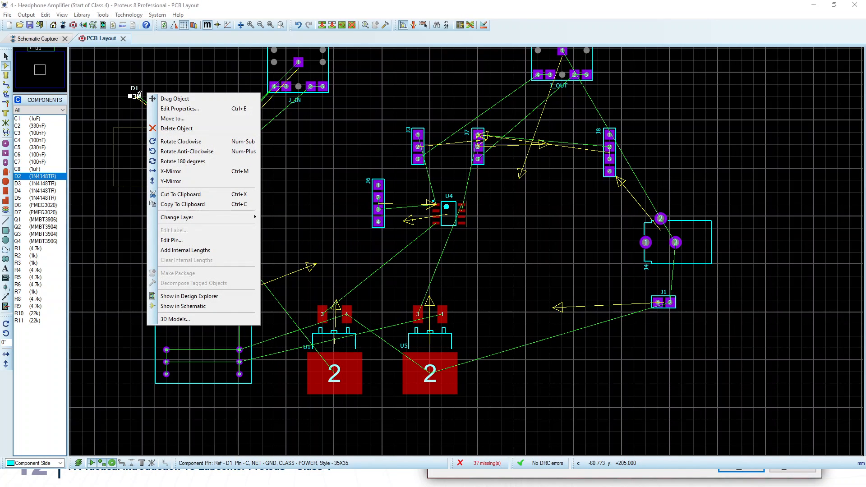
click(176, 129)
click(50, 177)
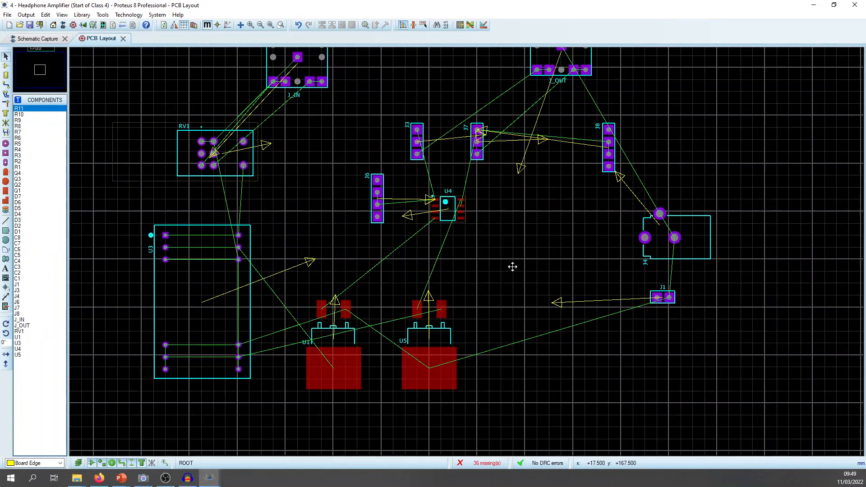
Step: Move the DC-DC converter U3 onto the lower-left part of the board
scroll(497, 266, down, 4)
middle_click(495, 306)
click(475, 188)
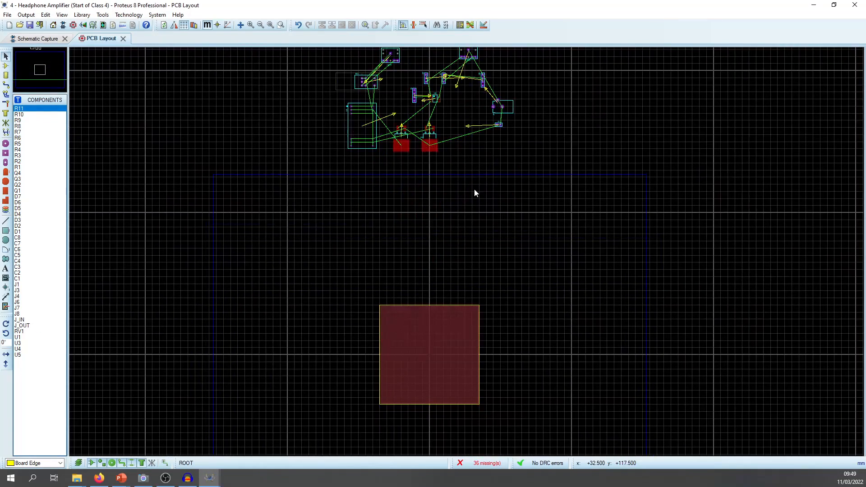
click(354, 114)
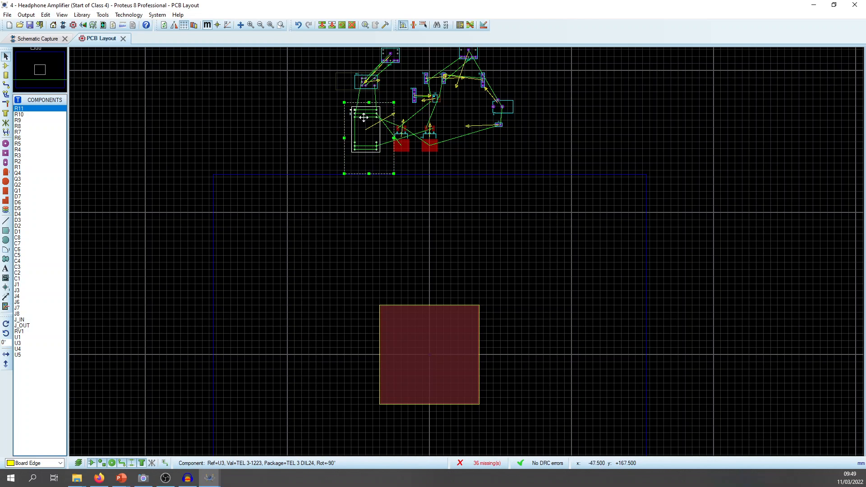
drag(354, 114, 401, 367)
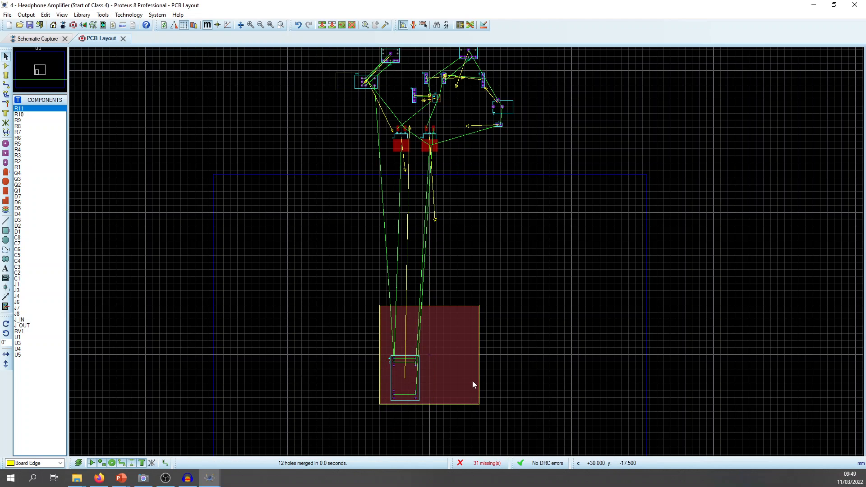
Step: Place an M3 circular through-hole pad outside the board, near its upper-left corner
scroll(472, 381, up, 3)
scroll(474, 226, down, 3)
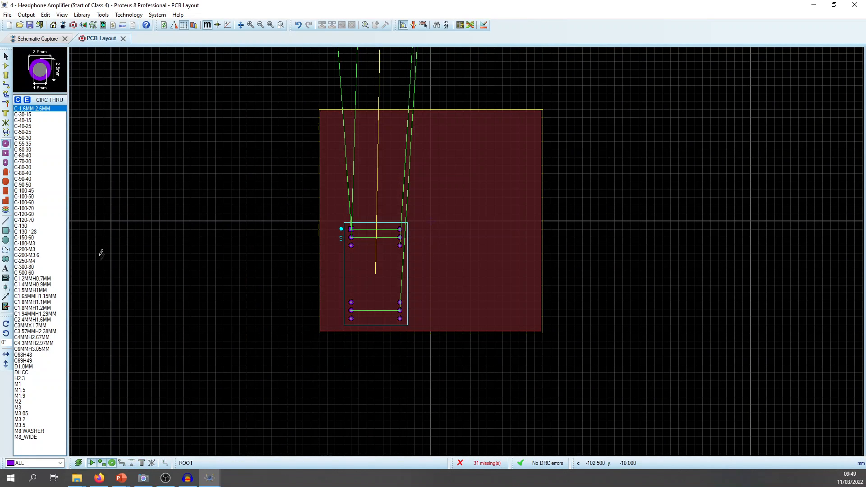
click(24, 409)
click(239, 165)
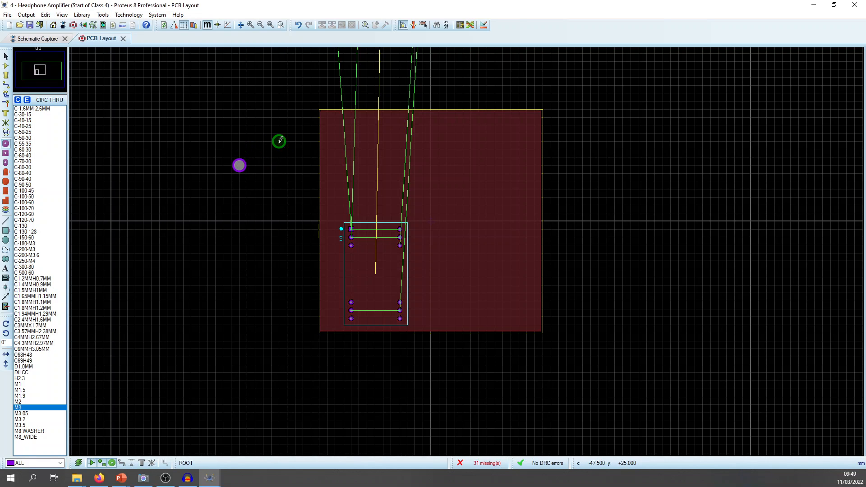
click(18, 101)
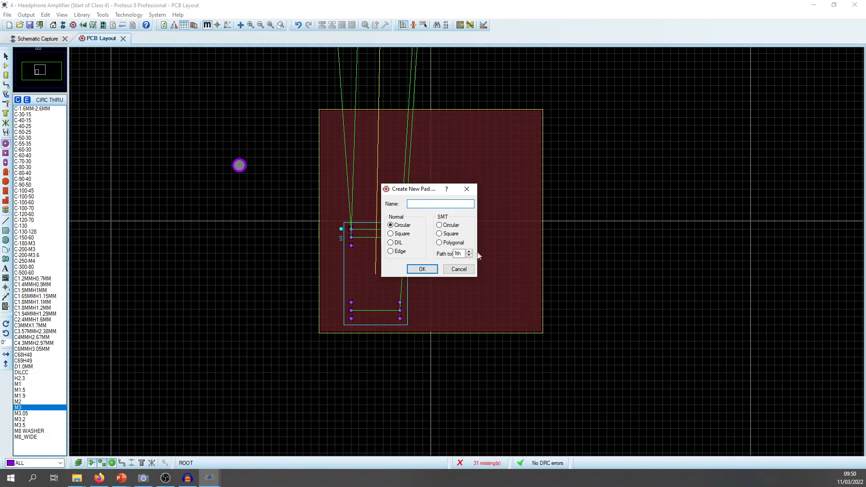
click(449, 269)
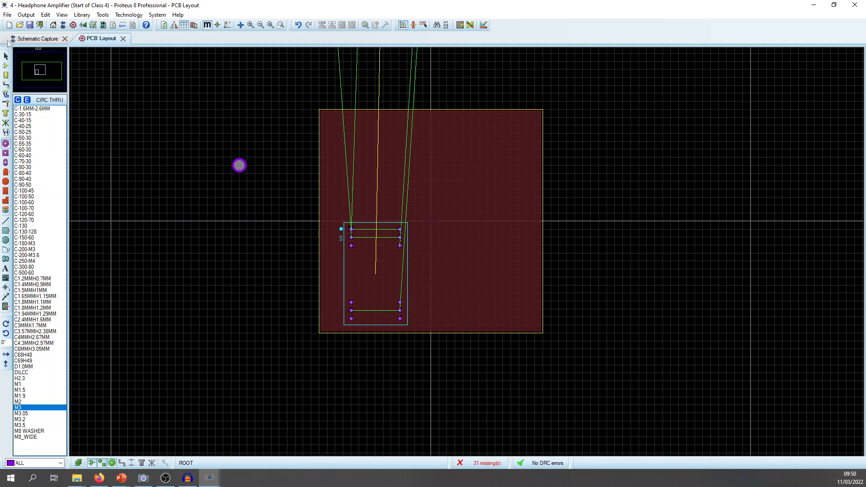
key(Escape)
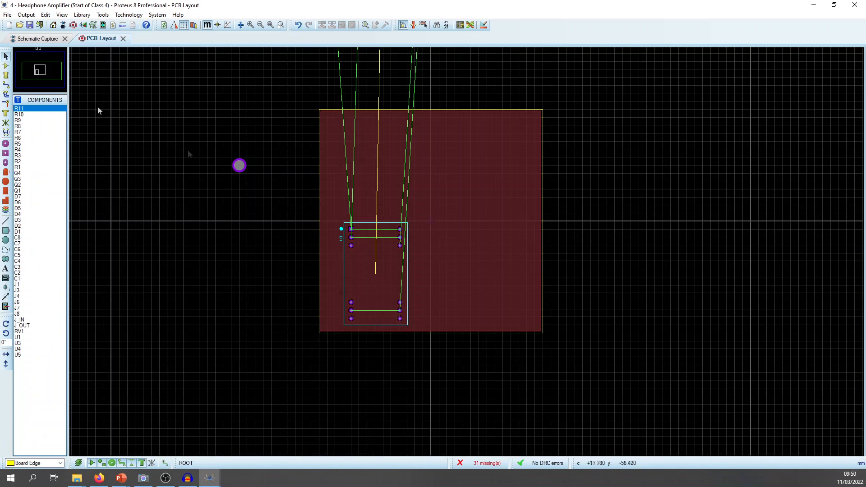
Step: Examine the M3 circular pad style's diameter and drill hole size, leaving its settings as they are
click(6, 144)
right_click(26, 407)
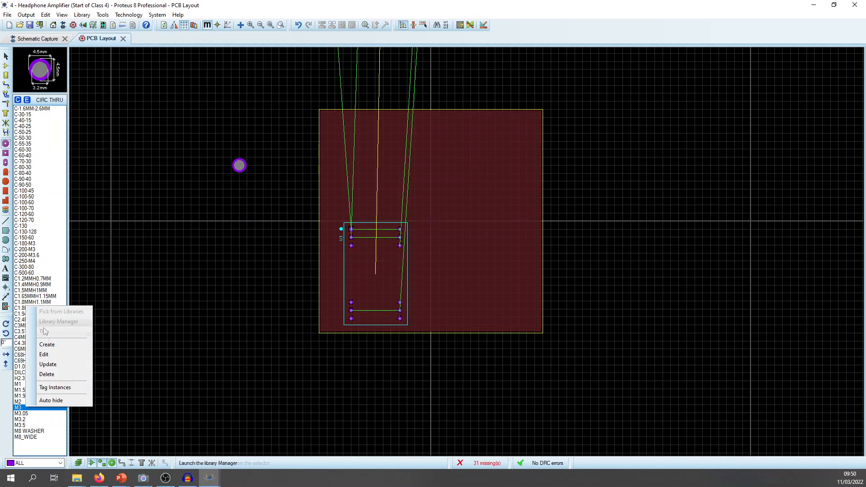
click(58, 354)
drag(426, 190, 274, 56)
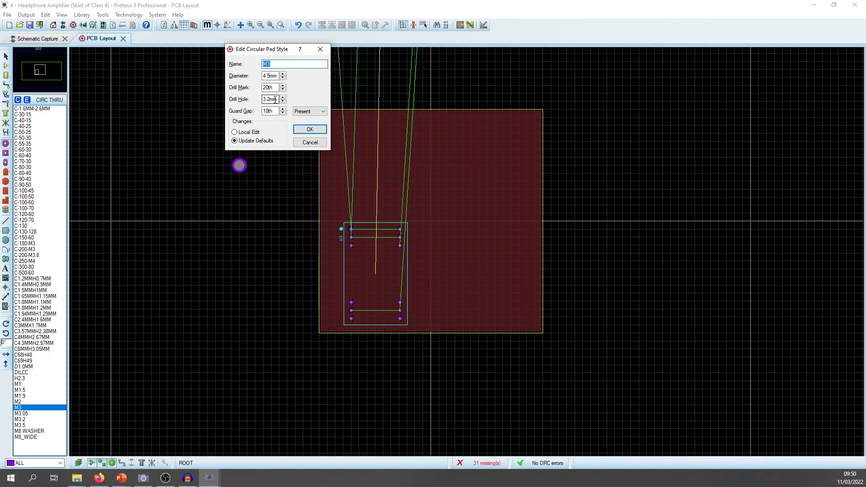
mouse_move(272, 100)
mouse_down()
mouse_move(264, 100)
mouse_move(271, 100)
mouse_up()
click(309, 143)
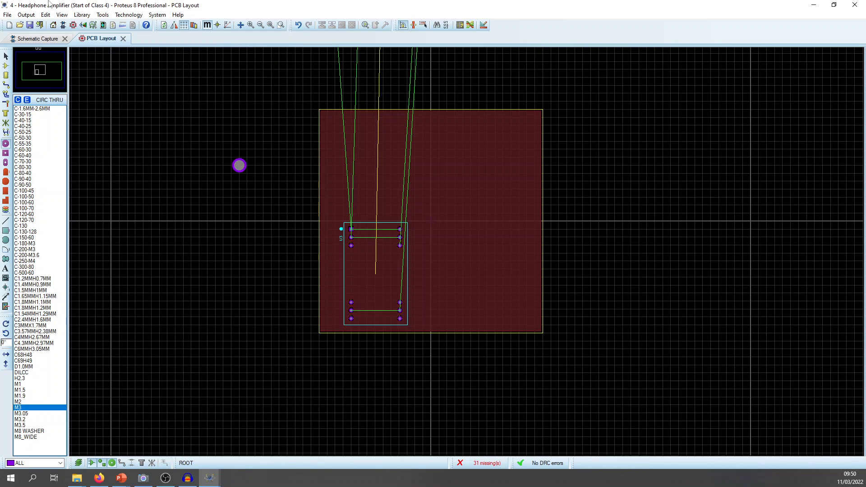
Step: Move the M3 pad inside the board's upper-left corner to X -31, Y 31 mm
click(6, 56)
drag(239, 167, 334, 126)
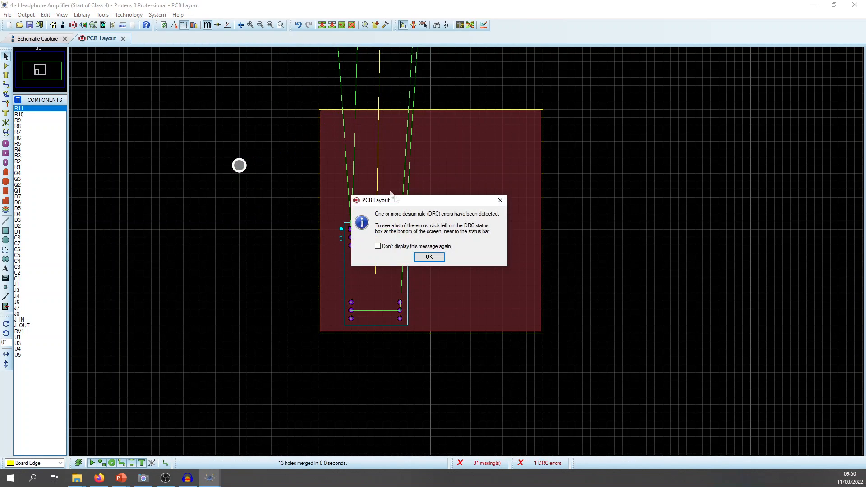
click(438, 260)
scroll(351, 149, up, 4)
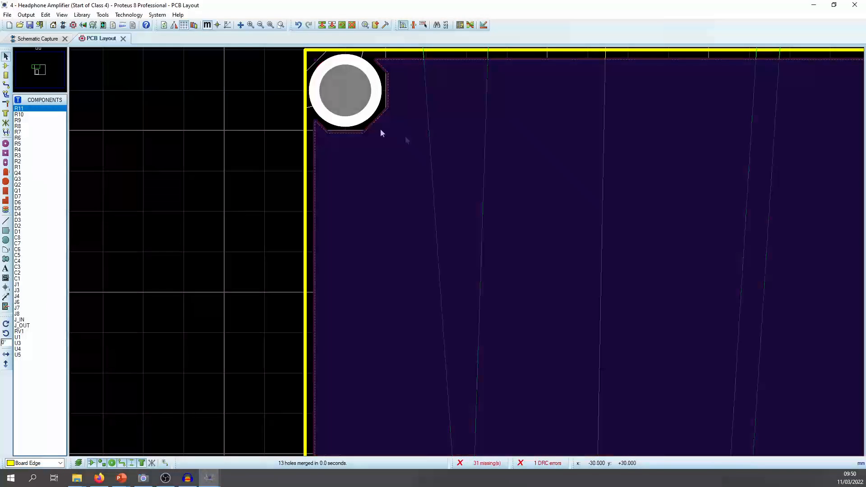
middle_click(420, 129)
click(391, 180)
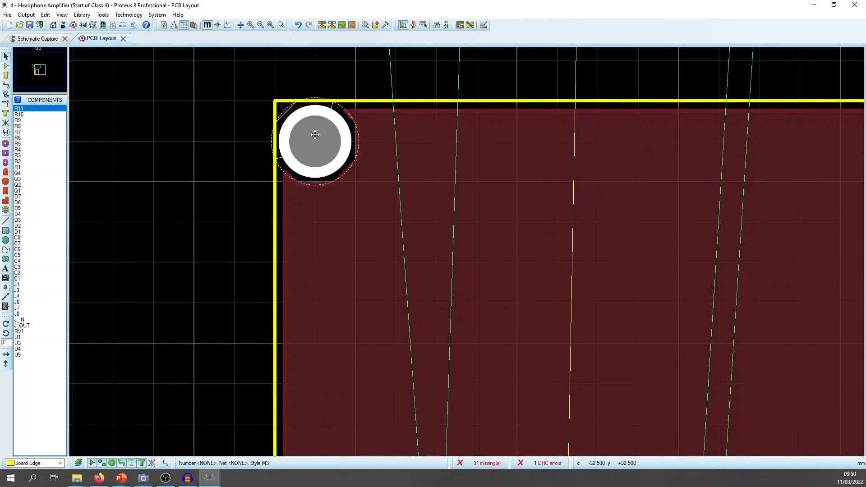
drag(315, 134, 339, 158)
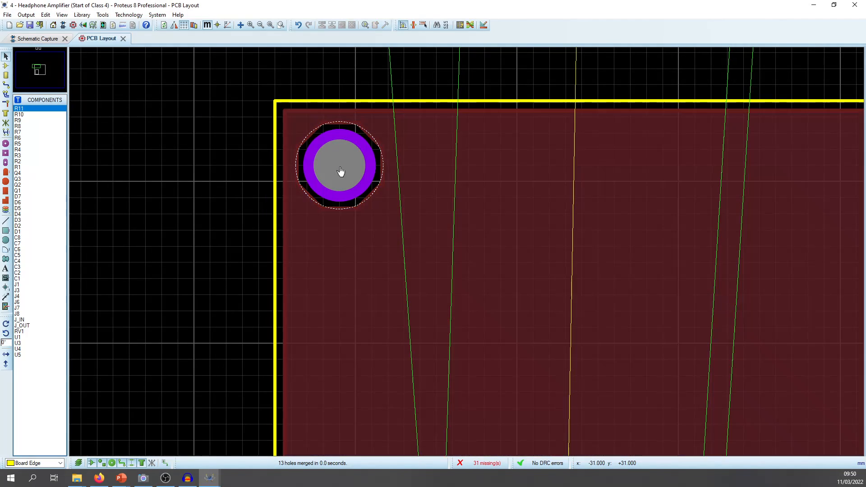
Step: Change the corner M3 pad's layer to Mounting Hole
right_click(341, 166)
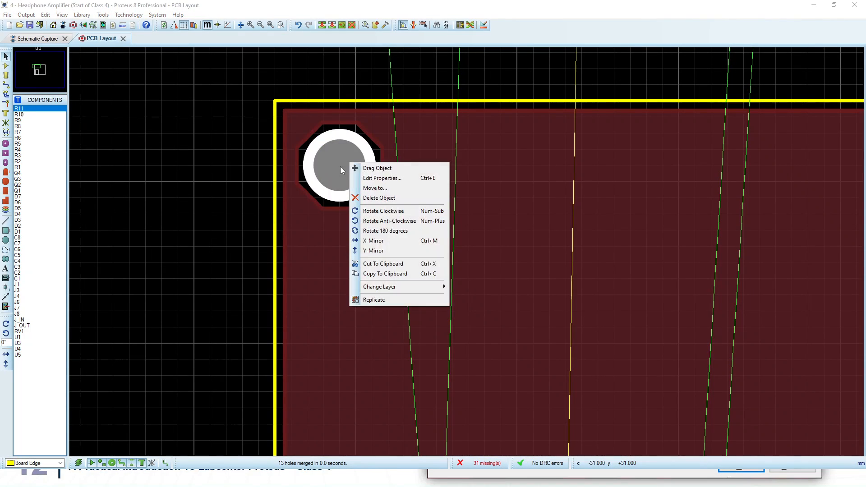
mouse_move(416, 287)
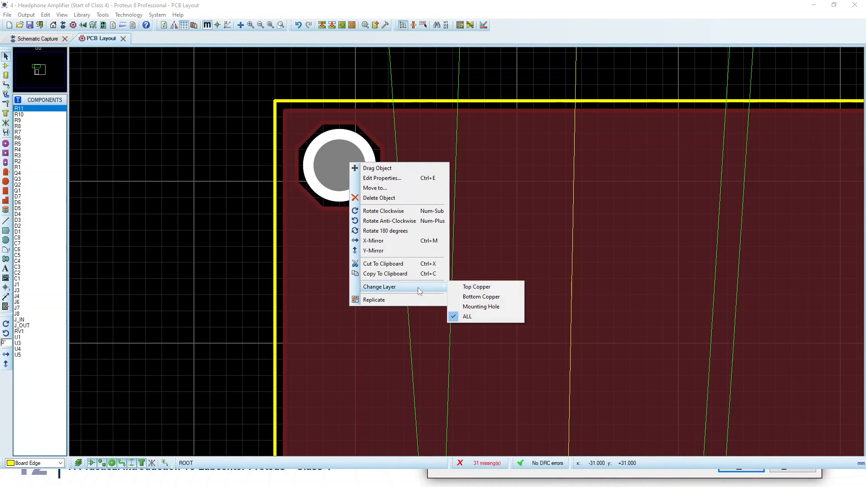
click(494, 311)
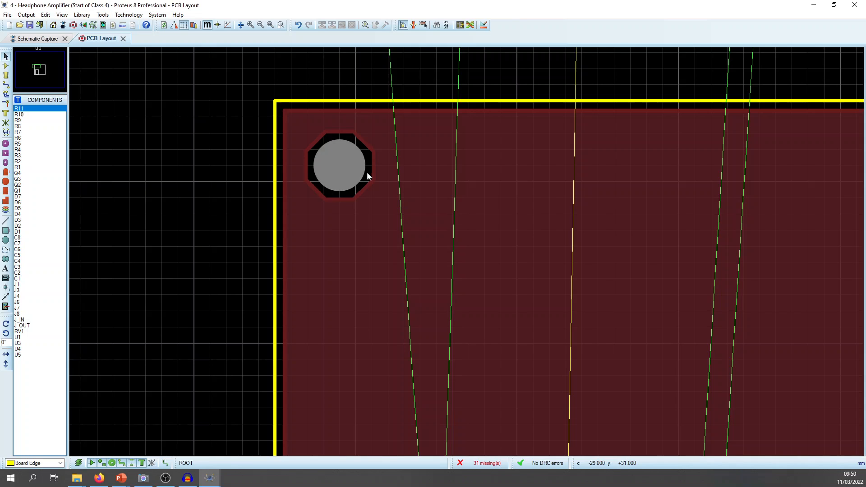
Step: Switch through the preset snap grid spacings near the board's upper-left corner to compare them
scroll(367, 176, down, 3)
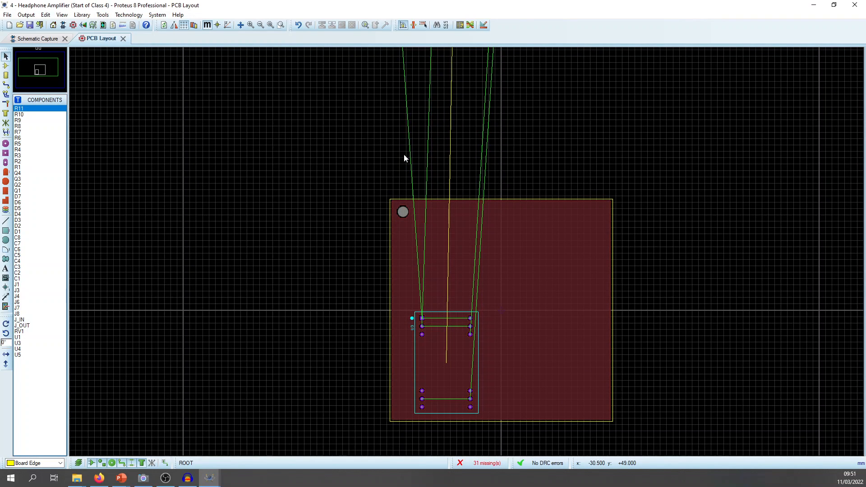
scroll(412, 203, up, 5)
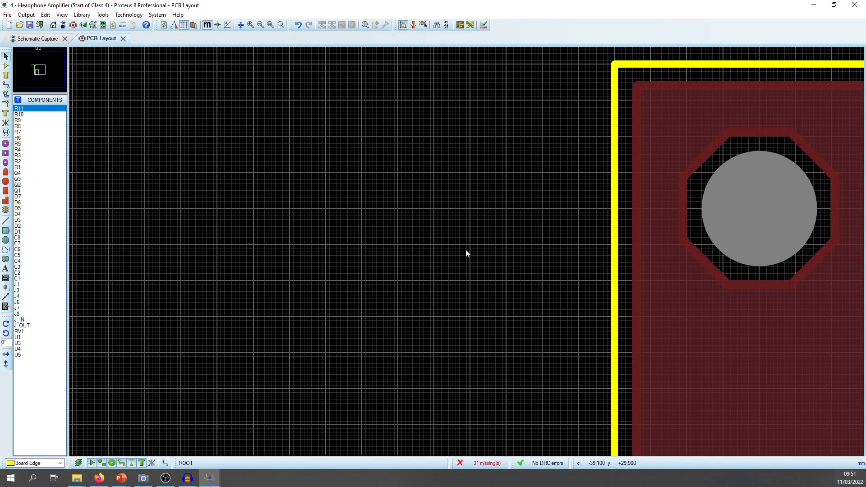
key(F2)
key(F3)
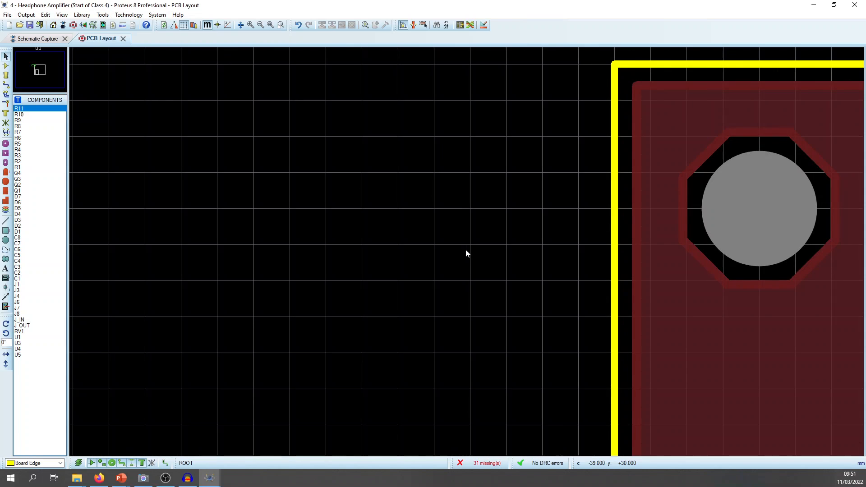
key(F4)
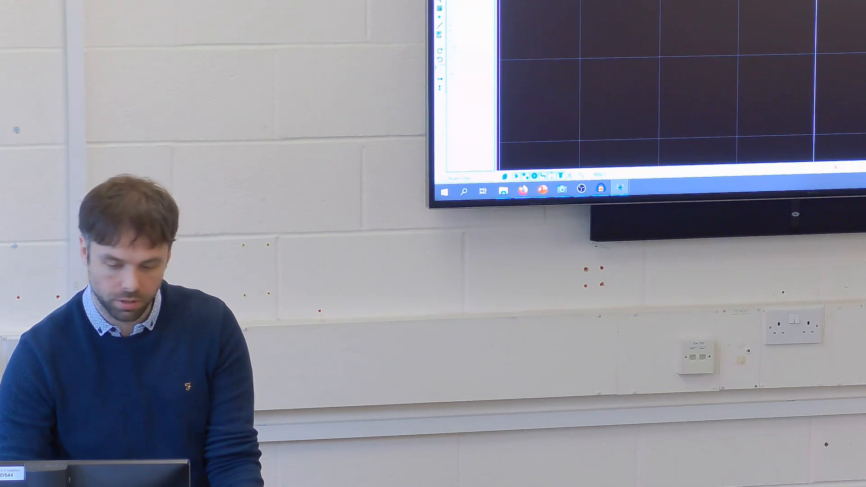
scroll(681, 86, down, 5)
scroll(682, 85, up, 5)
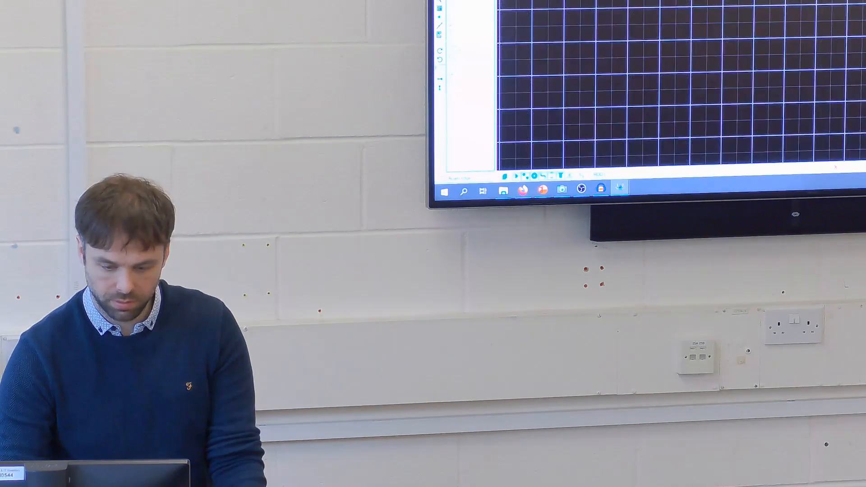
scroll(681, 86, down, 3)
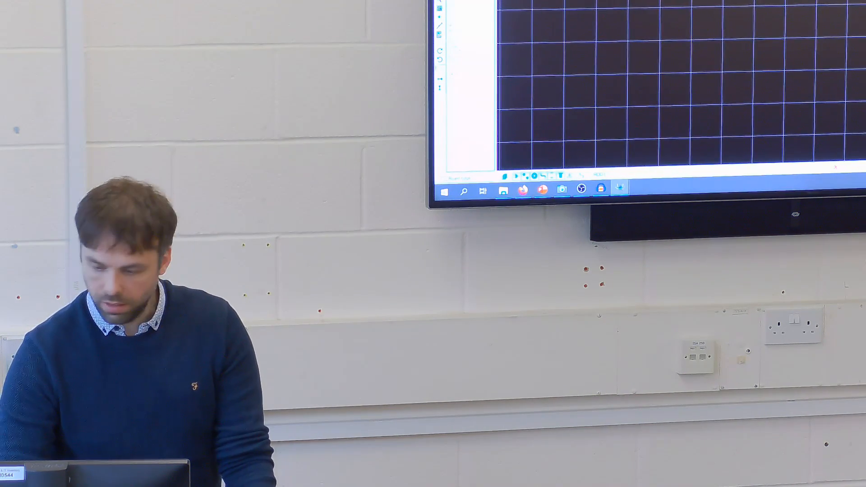
scroll(681, 85, up, 4)
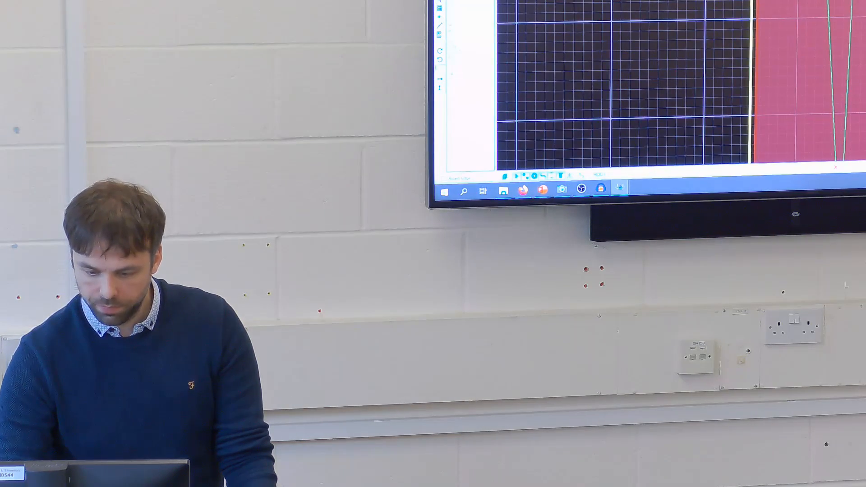
scroll(682, 86, down, 3)
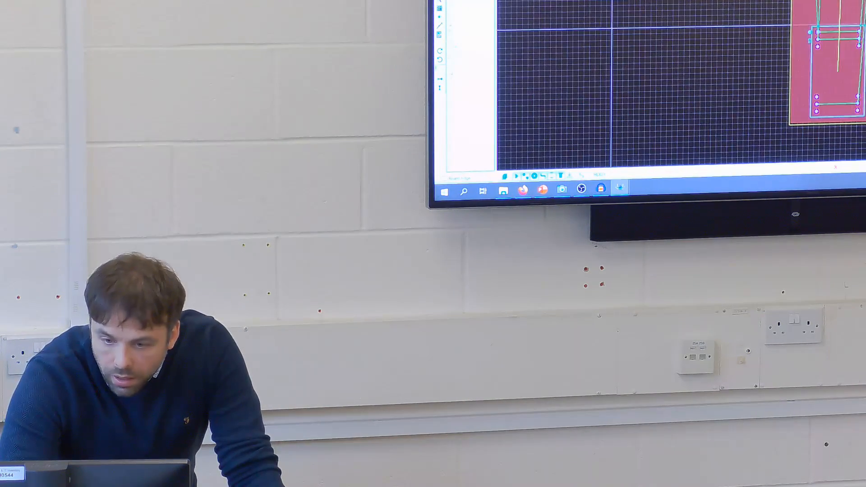
scroll(682, 86, down, 2)
scroll(681, 86, up, 2)
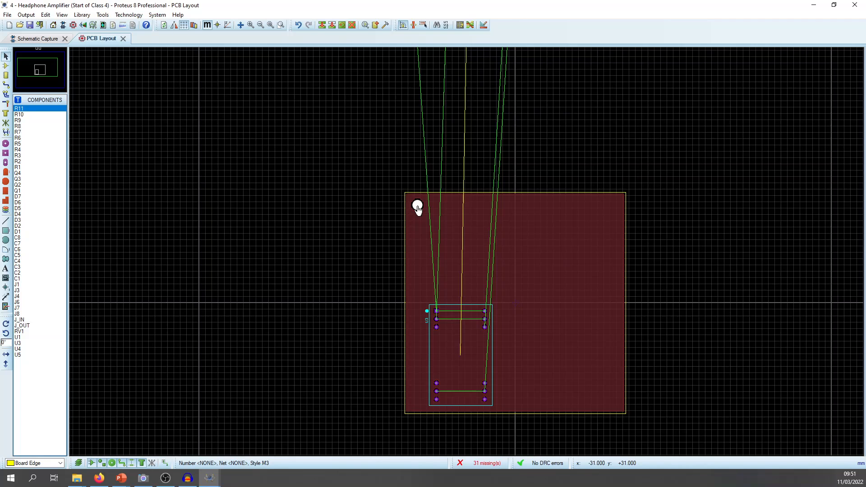
Step: Copy the M3 mounting hole into the board's upper-right corner and position the copy at X 31, Y 31 mm
scroll(613, 199, up, 2)
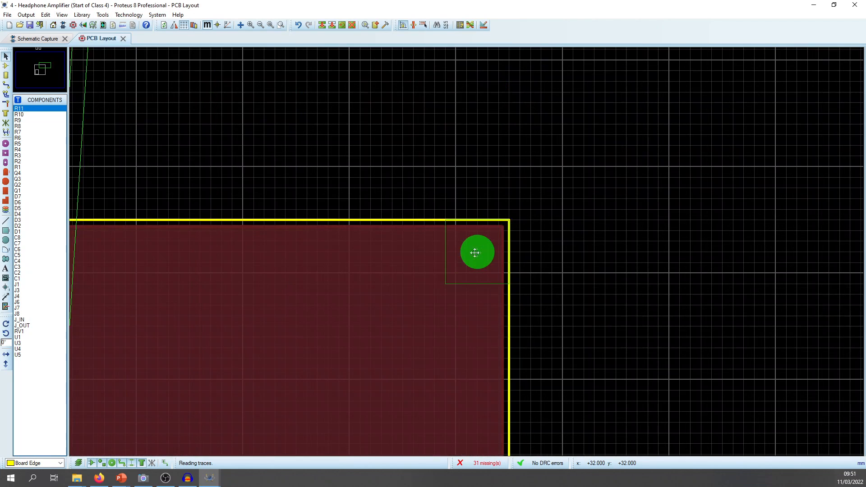
click(475, 253)
scroll(445, 269, down, 1)
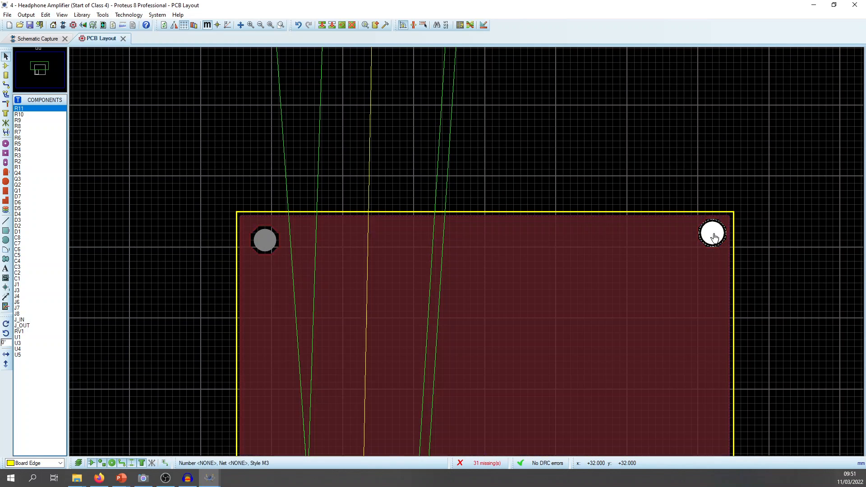
drag(713, 234, 706, 240)
Step: Measure the centre-to-centre distance between the two upper mounting holes using a temporary 2D graphics line
middle_click(569, 252)
click(482, 128)
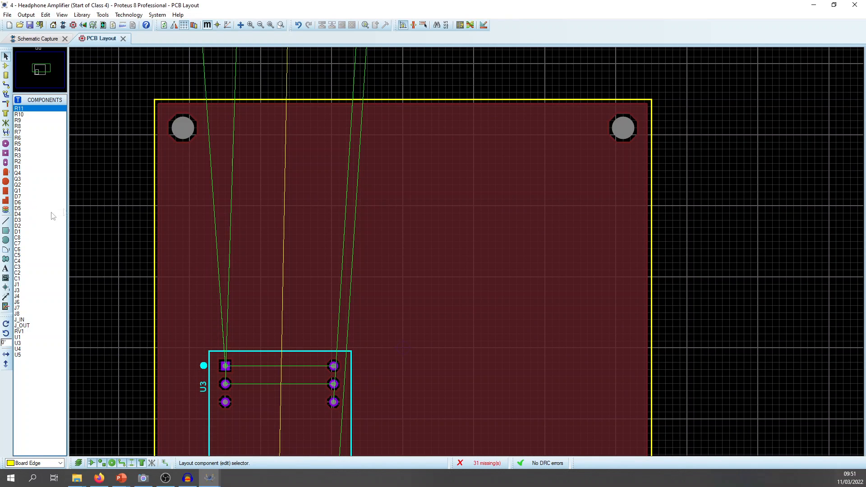
middle_click(291, 161)
click(301, 271)
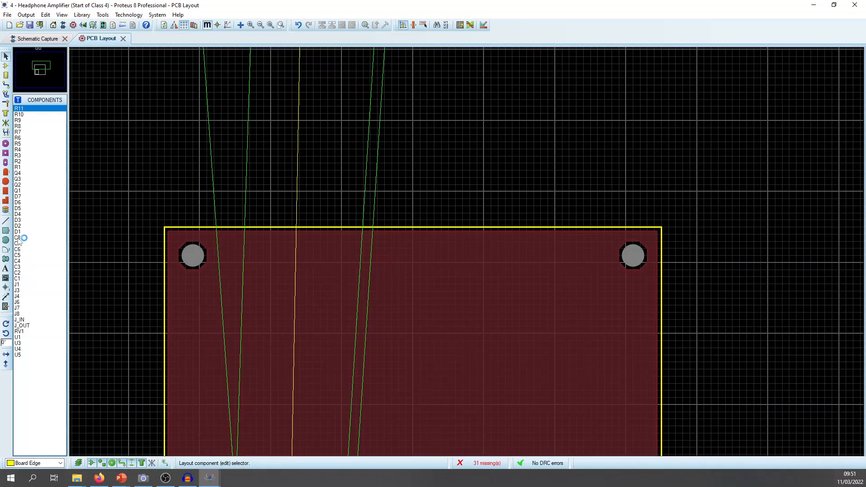
click(7, 222)
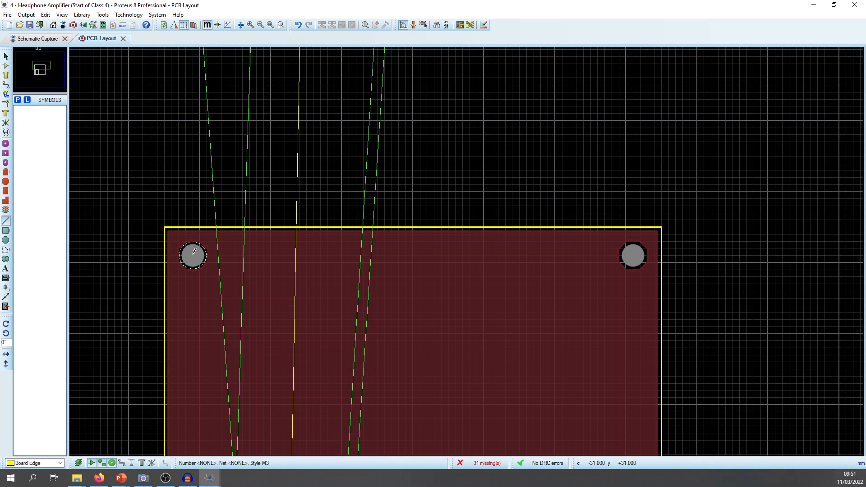
click(193, 252)
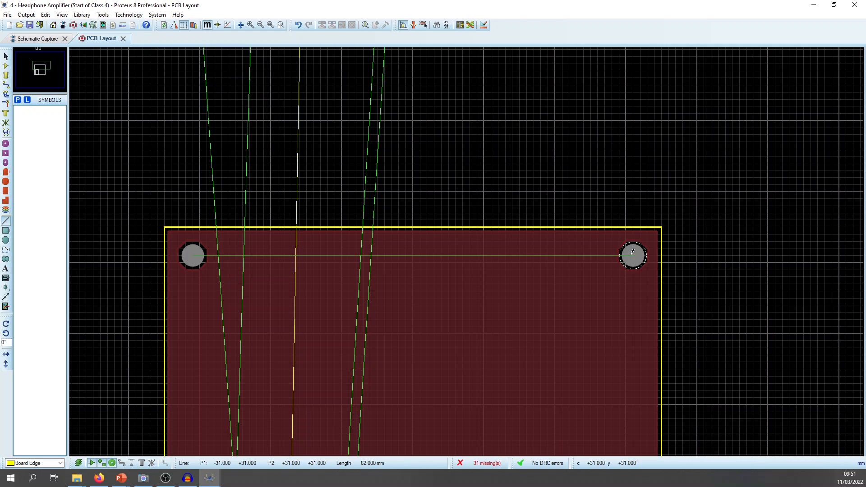
key(Escape)
middle_click(541, 259)
click(540, 135)
scroll(516, 173, down, 1)
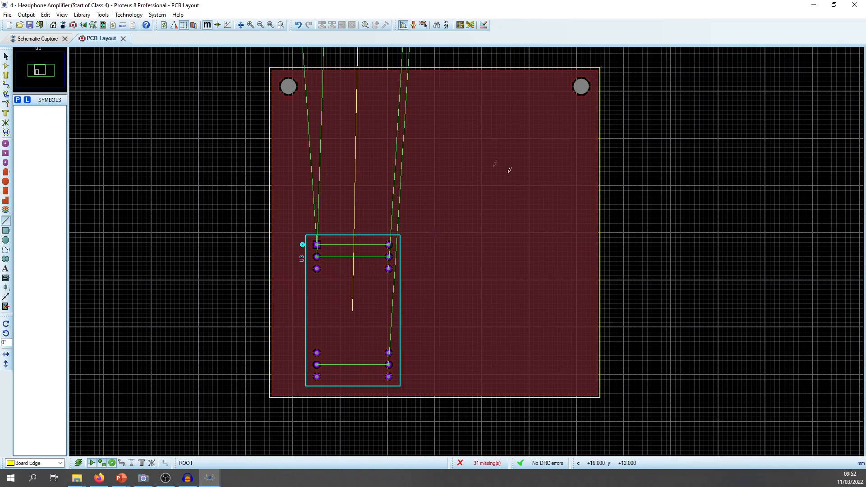
key(Escape)
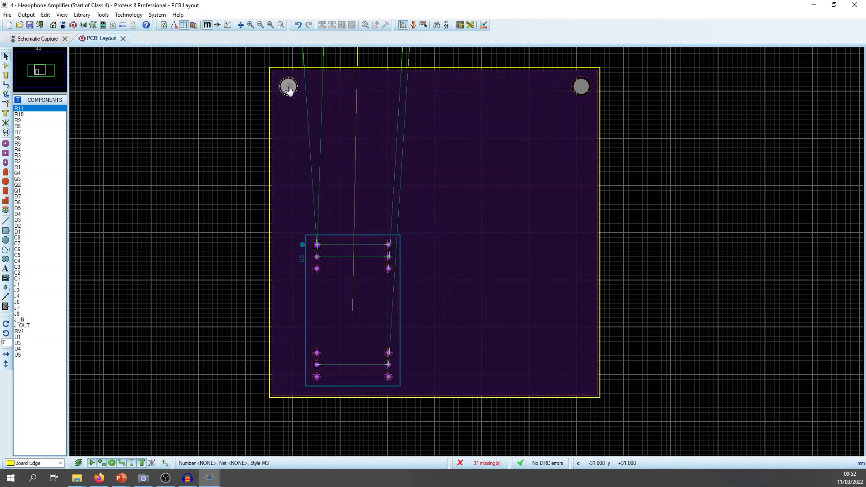
Step: Duplicate the two upper mounting holes together and place the copies in the board's lower corners
click(289, 88)
click(582, 88)
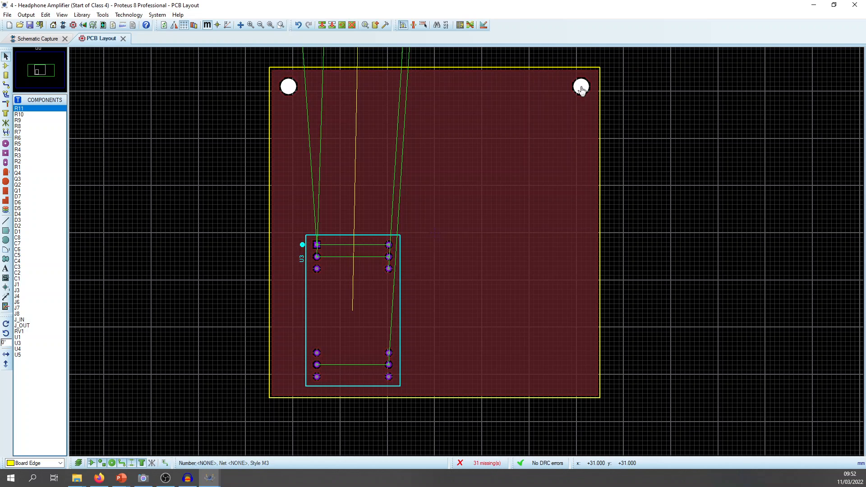
key(ctrl+c)
key(ctrl+v)
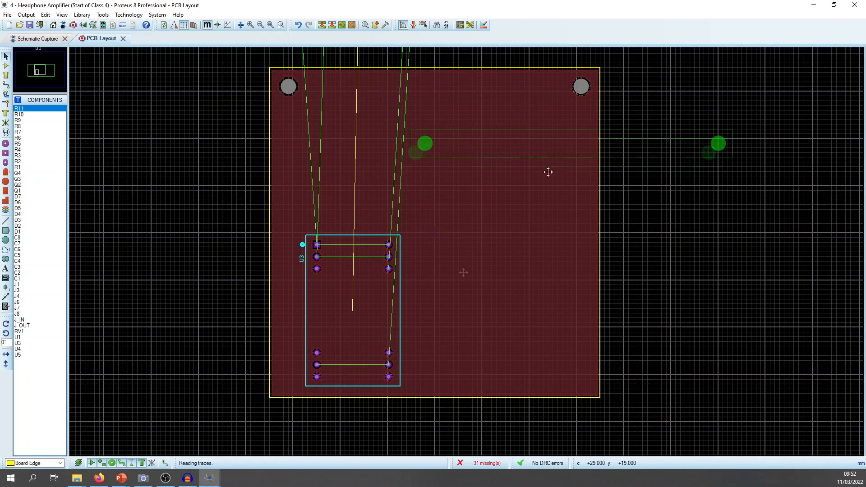
click(434, 386)
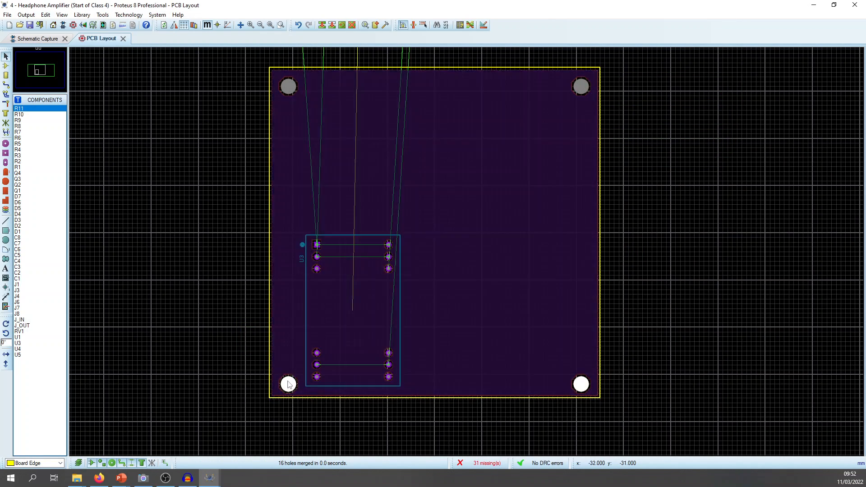
Step: Fine-position both lower mounting holes in their corners, placing the left one at X -31, Y -31 mm
scroll(289, 384, up, 2)
click(289, 379)
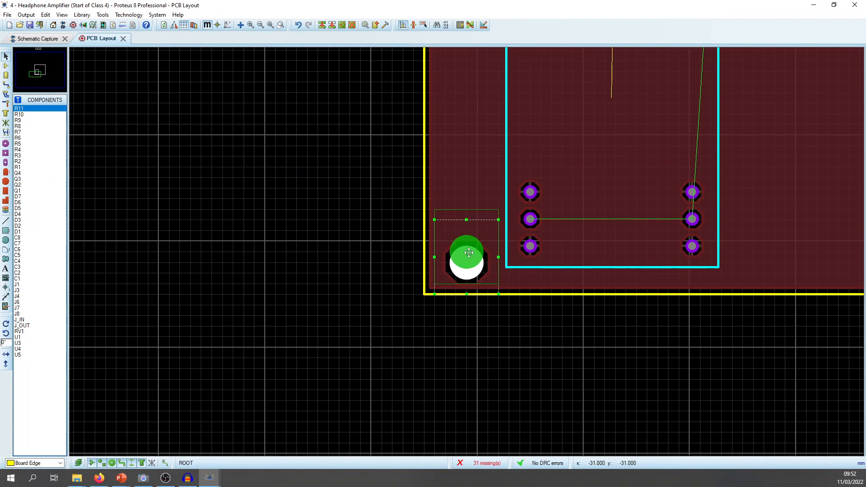
scroll(469, 253, down, 2)
drag(679, 224, 708, 252)
click(735, 254)
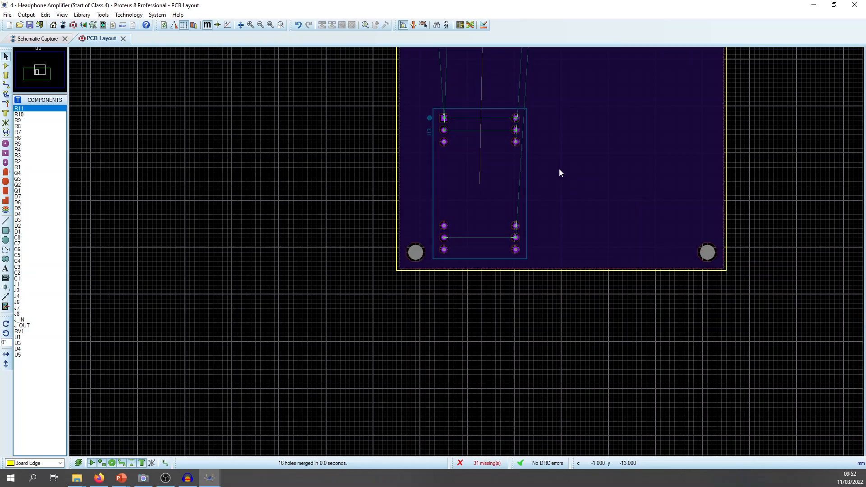
scroll(559, 171, down, 2)
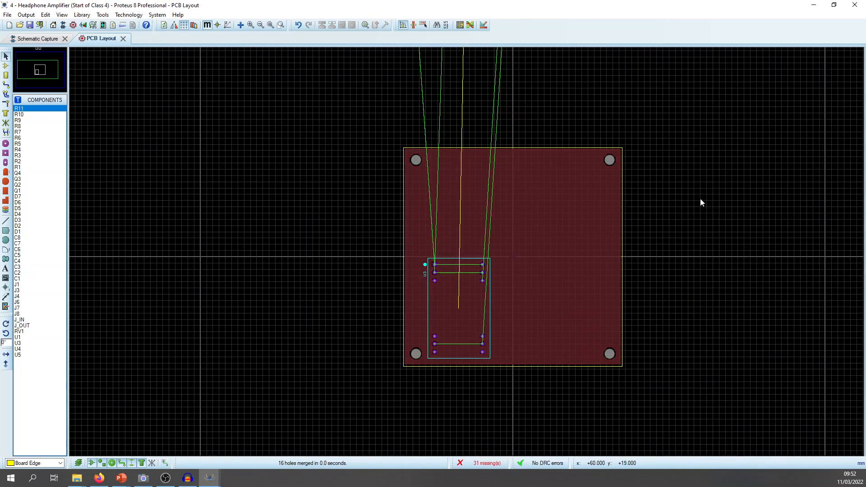
Step: Bring U1 and U5 onto the board beside U3 near the lower edge, and shift U5 closer to U1
scroll(701, 203, down, 2)
middle_click(534, 186)
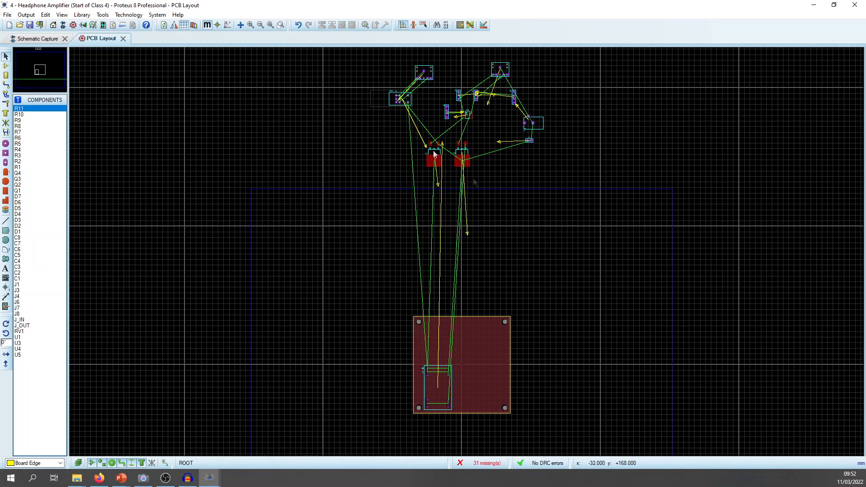
drag(415, 132, 496, 193)
drag(435, 187, 464, 401)
scroll(469, 246, up, 2)
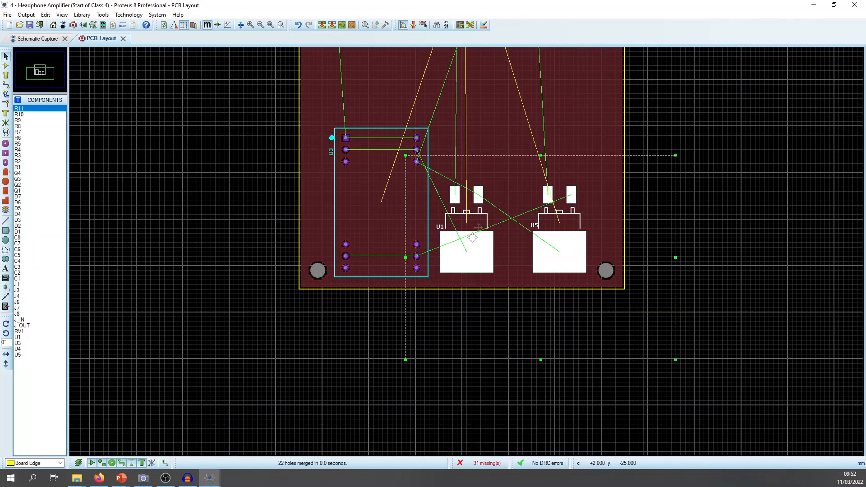
click(787, 113)
click(558, 249)
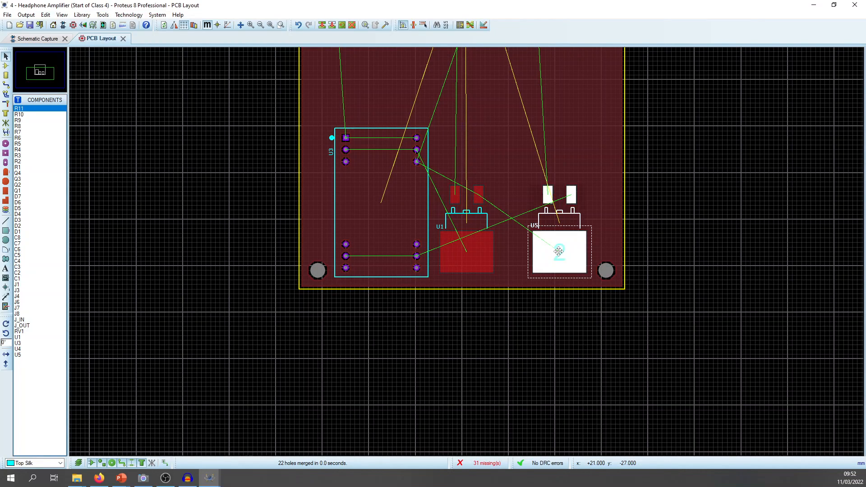
drag(558, 252, 545, 251)
Step: Move connectors J4 and J1 together from above the board onto its right side, above U5
middle_click(568, 96)
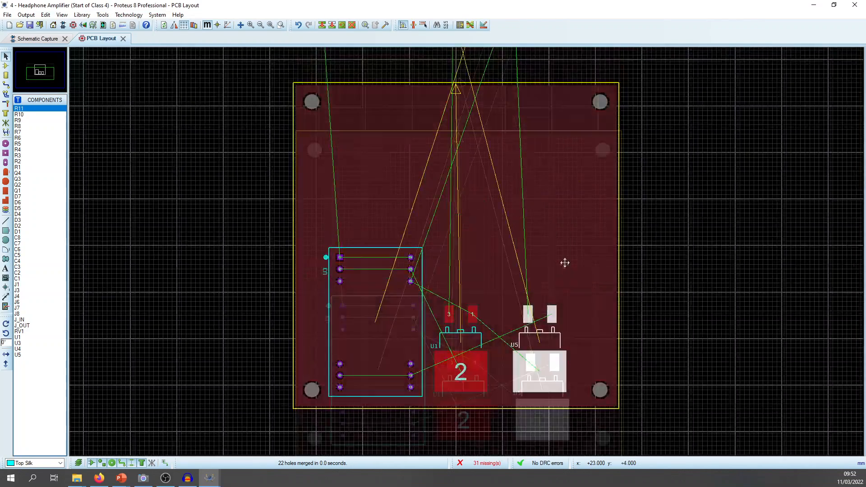
click(567, 311)
scroll(470, 252, down, 2)
middle_click(485, 195)
click(482, 411)
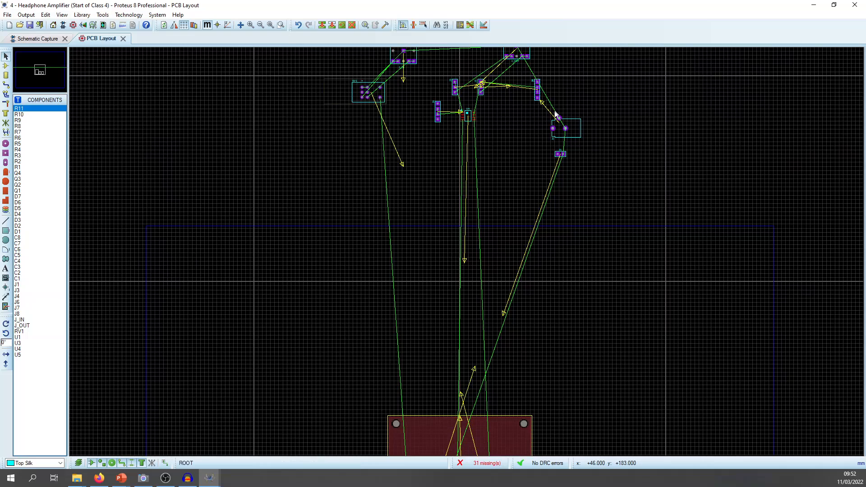
drag(546, 111, 614, 182)
middle_click(583, 237)
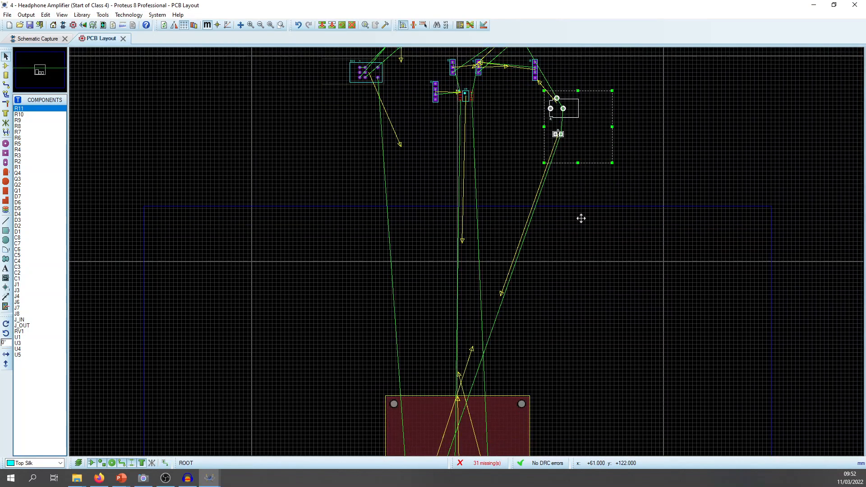
click(577, 203)
drag(554, 122, 571, 387)
middle_click(643, 412)
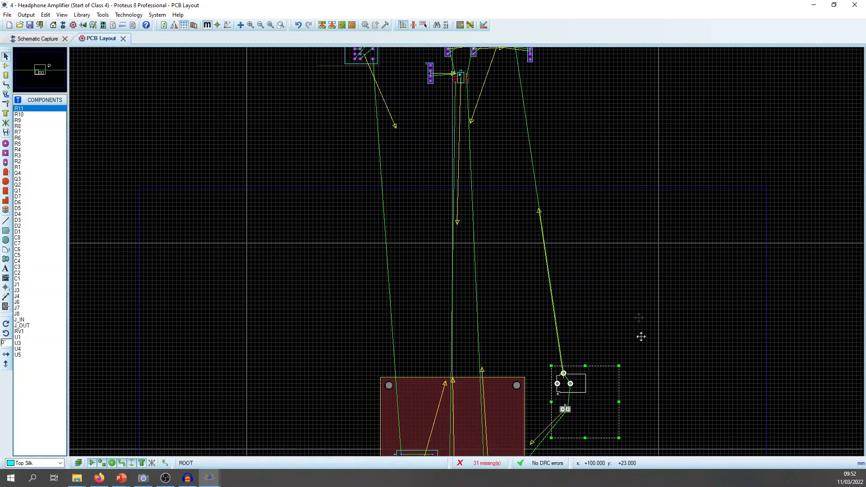
click(609, 205)
drag(524, 174, 460, 239)
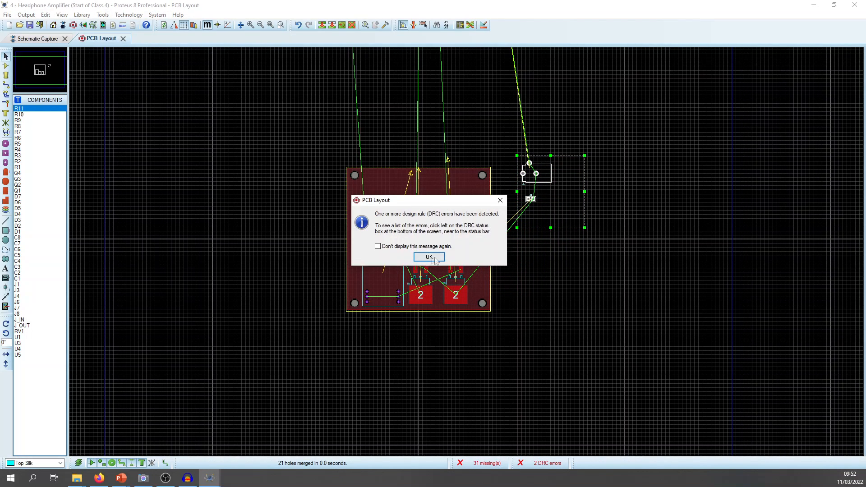
click(489, 253)
Step: Reposition J1 just below J4 so that it clears U5's pads
scroll(453, 259, up, 4)
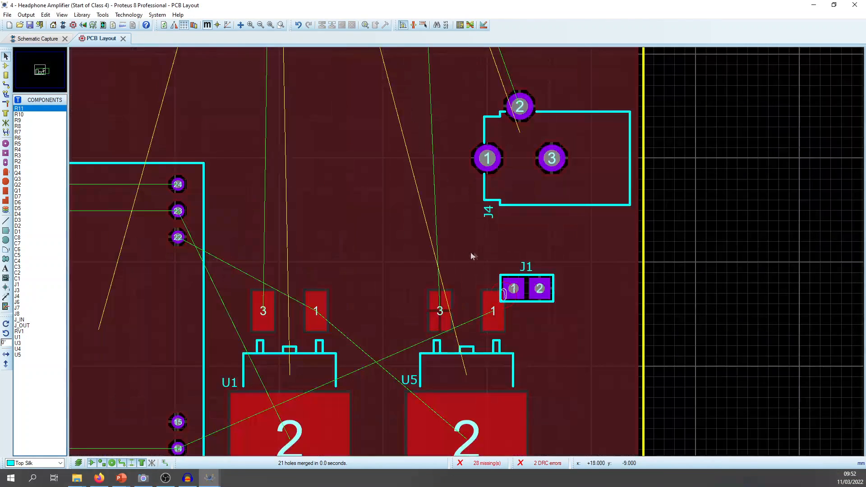
drag(515, 290, 519, 254)
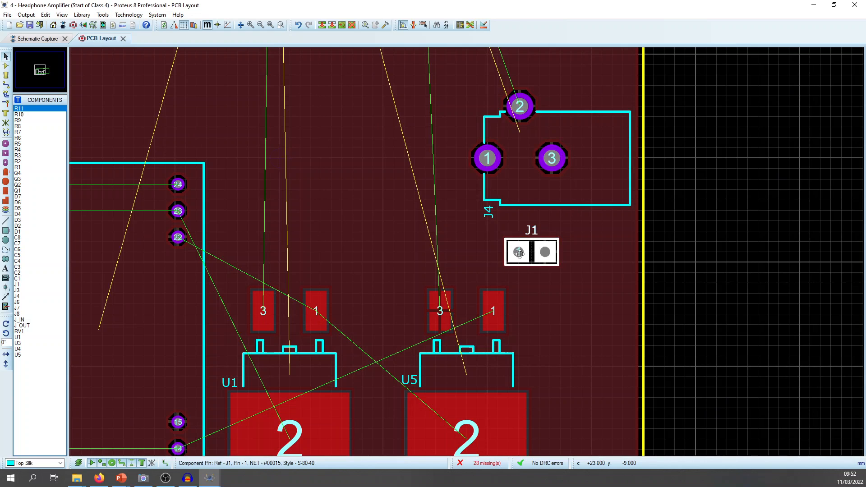
drag(522, 252, 541, 242)
scroll(600, 225, down, 1)
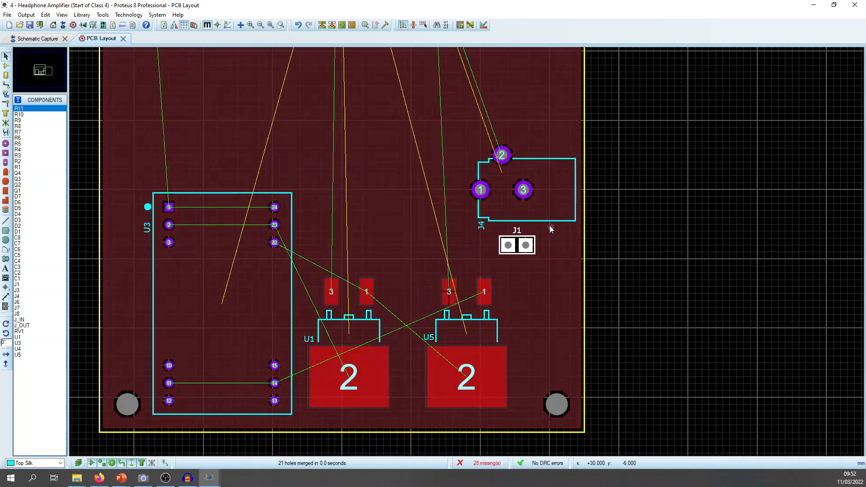
click(599, 101)
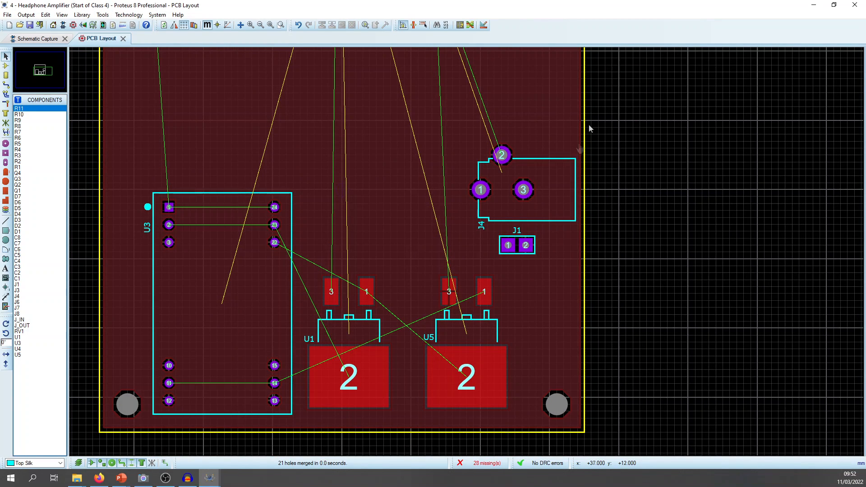
Step: Move J4 so it overlaps J1 and suppress further display of the design rule error message
click(523, 190)
drag(524, 189, 529, 239)
click(559, 303)
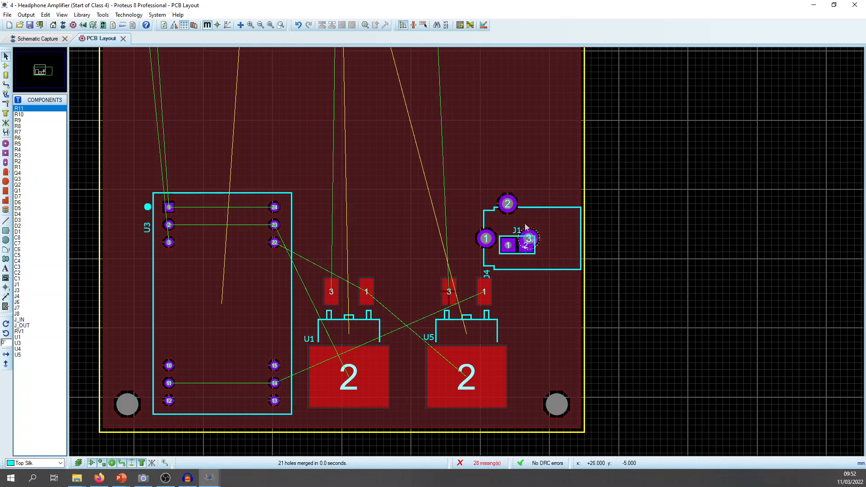
scroll(529, 232, up, 3)
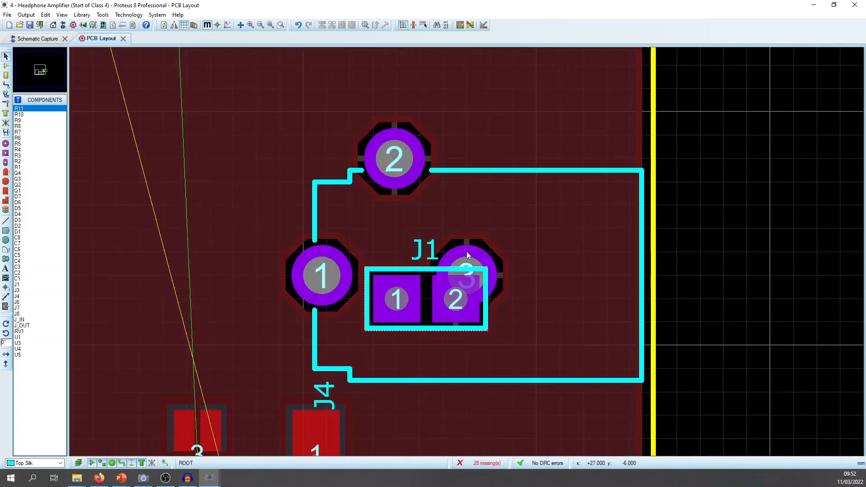
drag(395, 160, 479, 149)
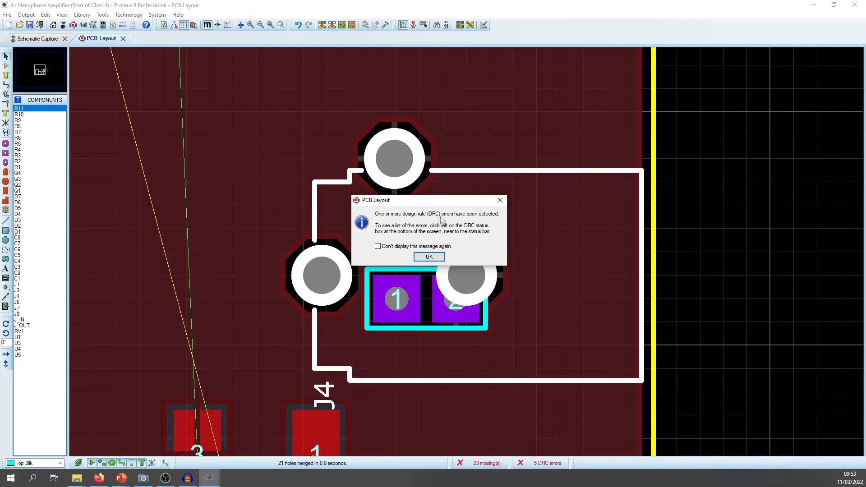
click(378, 246)
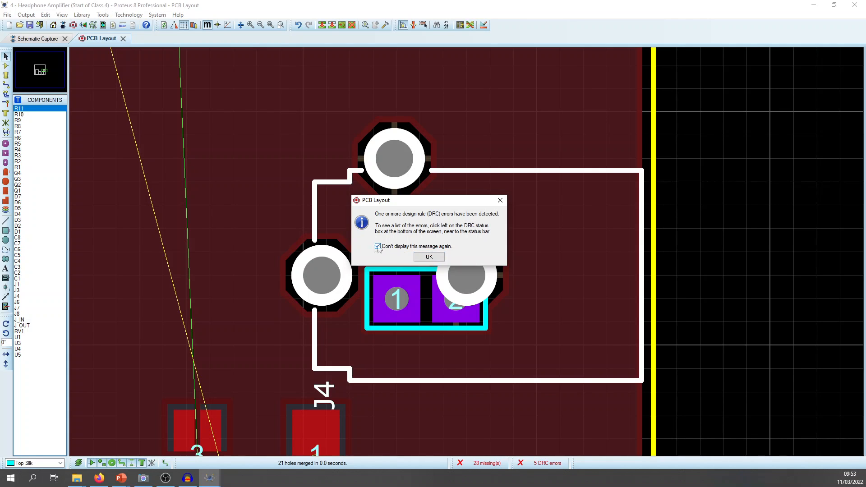
click(438, 257)
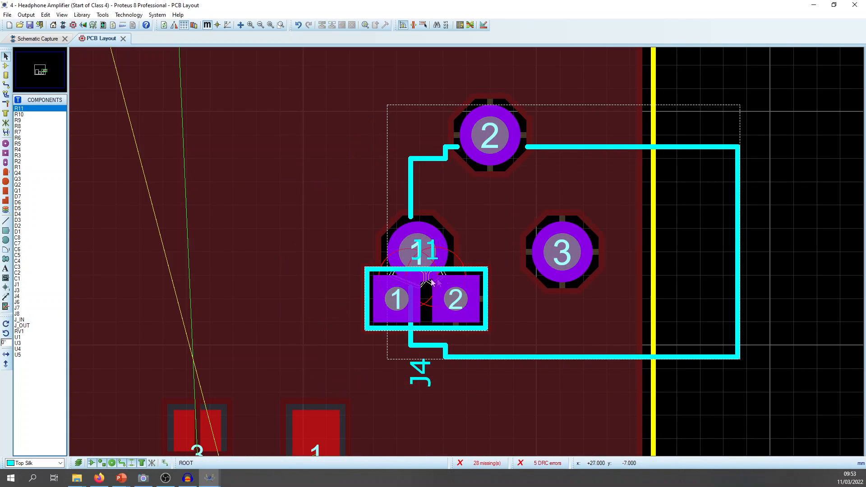
Step: Move J4 back above J1, against the board's right edge
scroll(492, 136, down, 3)
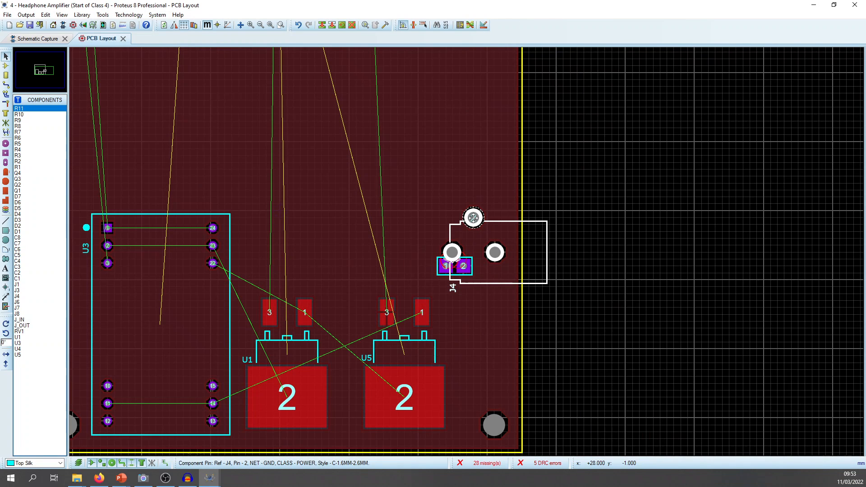
click(473, 218)
mouse_move(493, 218)
mouse_down()
mouse_move(492, 203)
mouse_move(499, 211)
mouse_up()
click(559, 219)
Step: Move RV1 onto the board's left side above U3, with its outer outline overhanging the left edge
scroll(548, 143, down, 2)
middle_click(446, 190)
scroll(472, 270, down, 3)
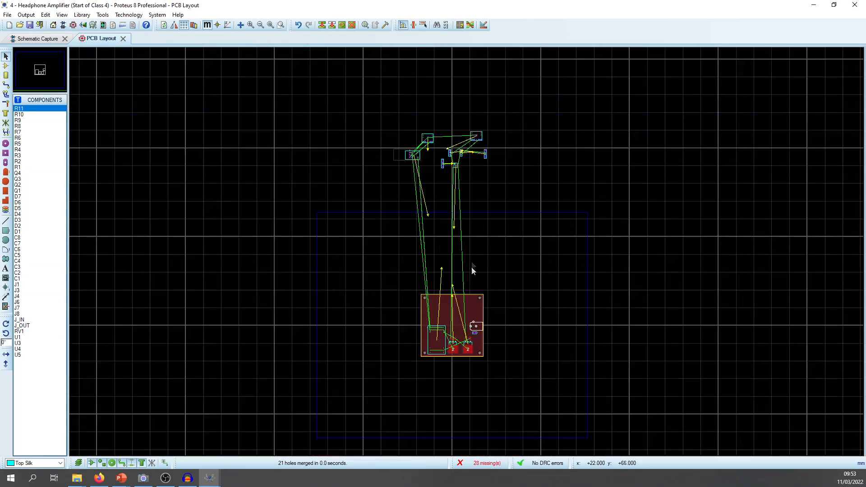
scroll(459, 162, up, 2)
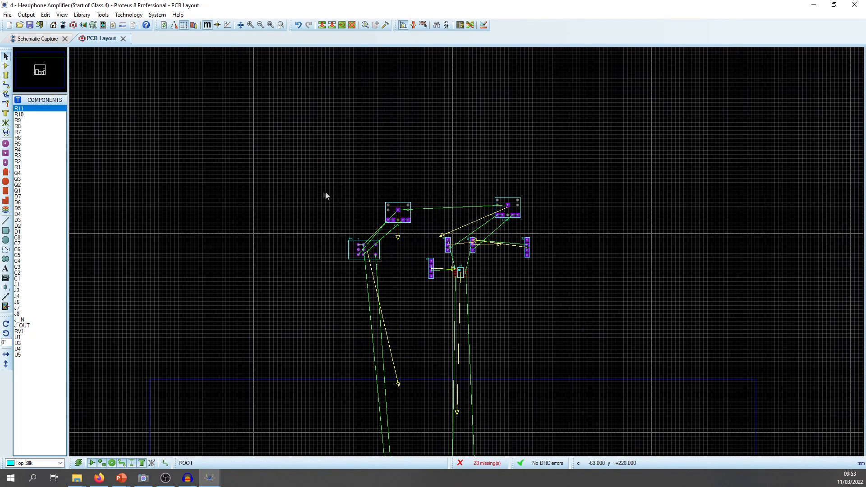
drag(308, 218, 399, 287)
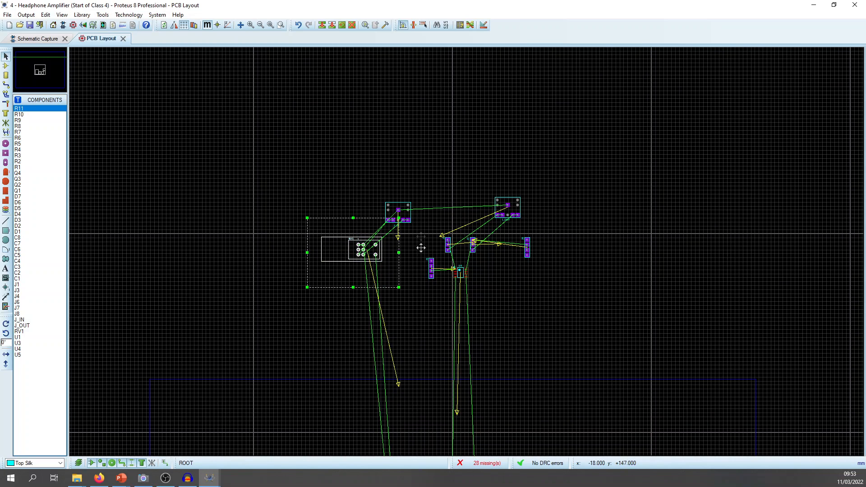
middle_click(416, 339)
click(429, 168)
drag(393, 82, 428, 410)
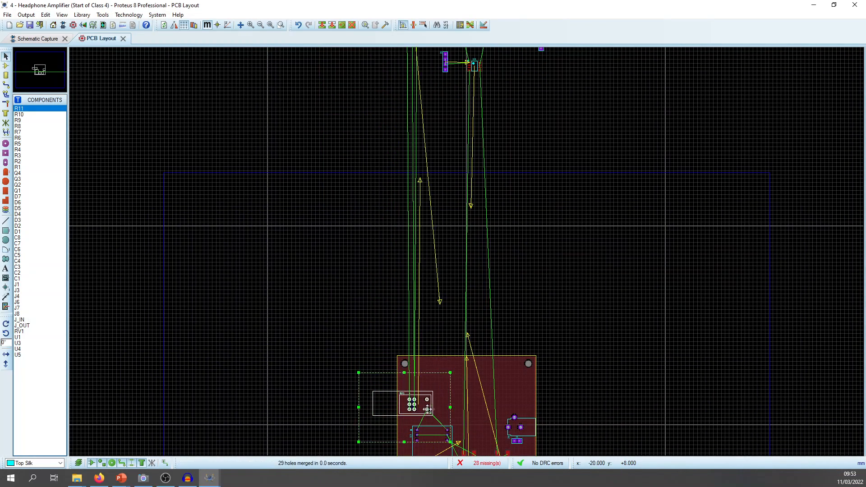
middle_click(456, 374)
click(461, 254)
click(417, 313)
scroll(417, 313, up, 3)
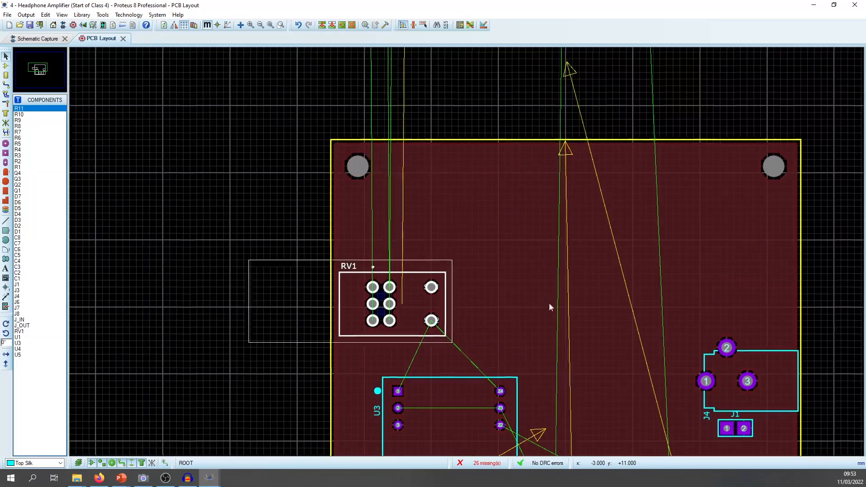
Step: Move the remaining group of off-board parts, including U4 and its surrounding connectors, down to just above the board
scroll(549, 306, down, 3)
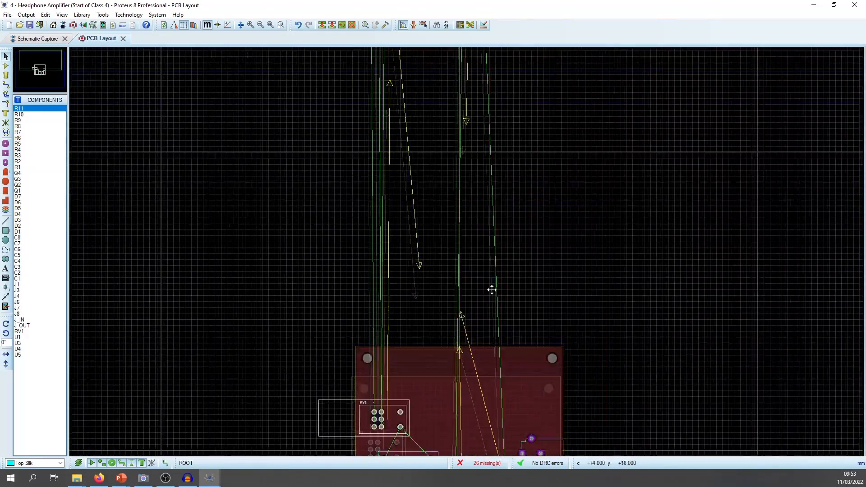
scroll(515, 383, down, 2)
scroll(464, 183, down, 1)
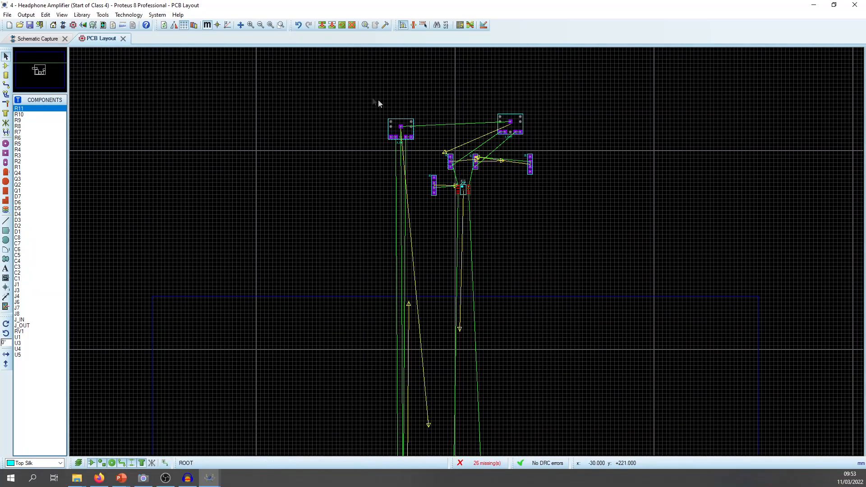
drag(360, 89, 633, 261)
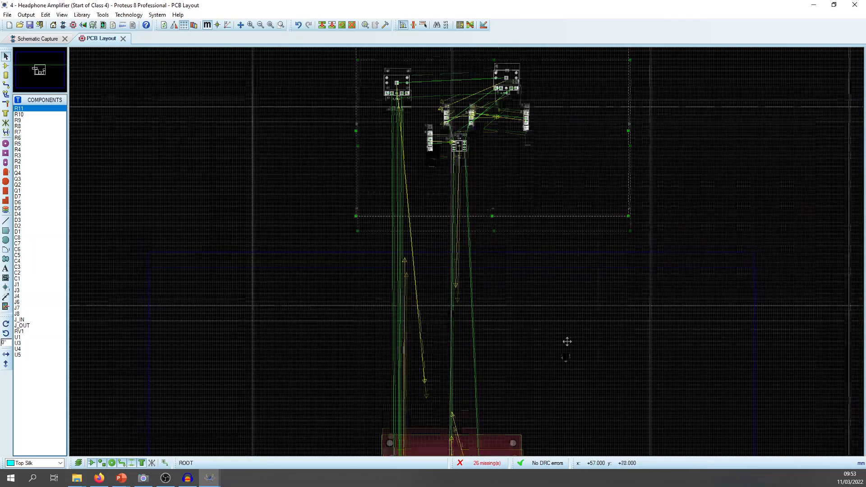
click(567, 332)
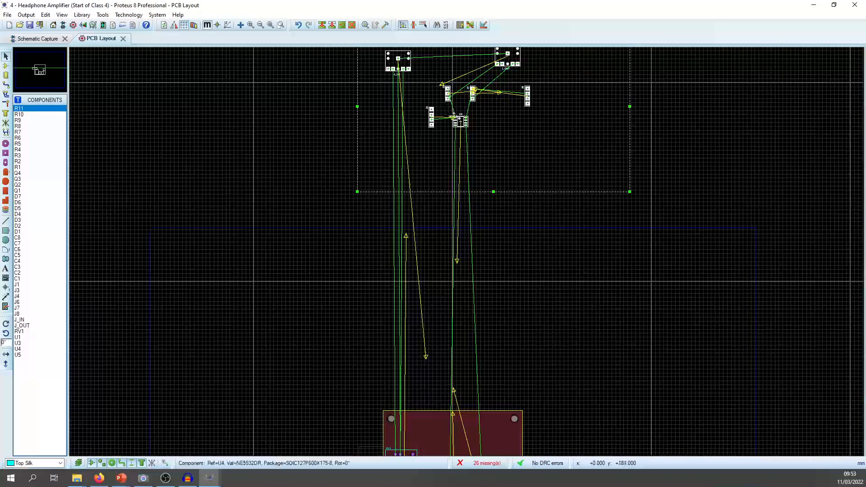
drag(453, 130, 440, 387)
click(718, 438)
middle_click(643, 312)
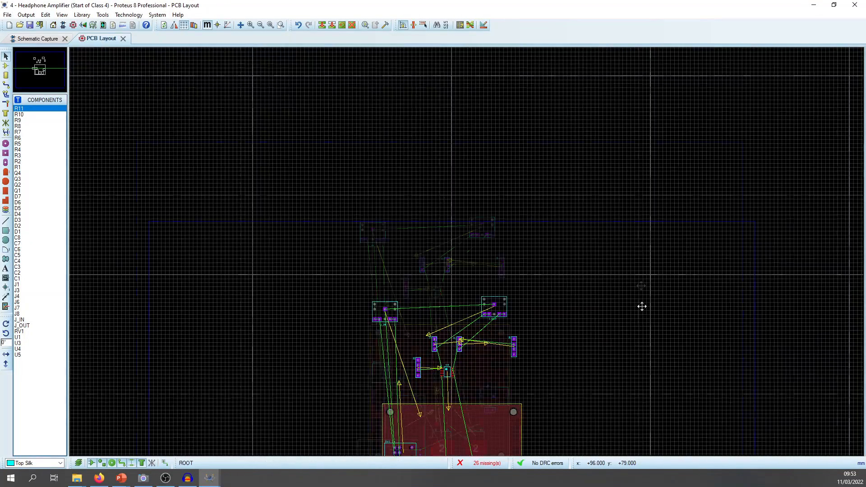
click(632, 140)
scroll(457, 254, up, 2)
middle_click(646, 161)
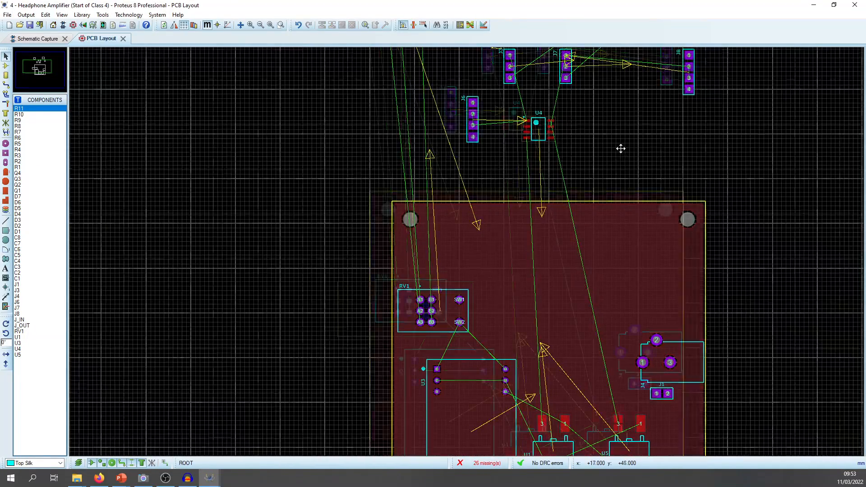
click(621, 148)
middle_click(588, 223)
click(556, 166)
right_click(555, 165)
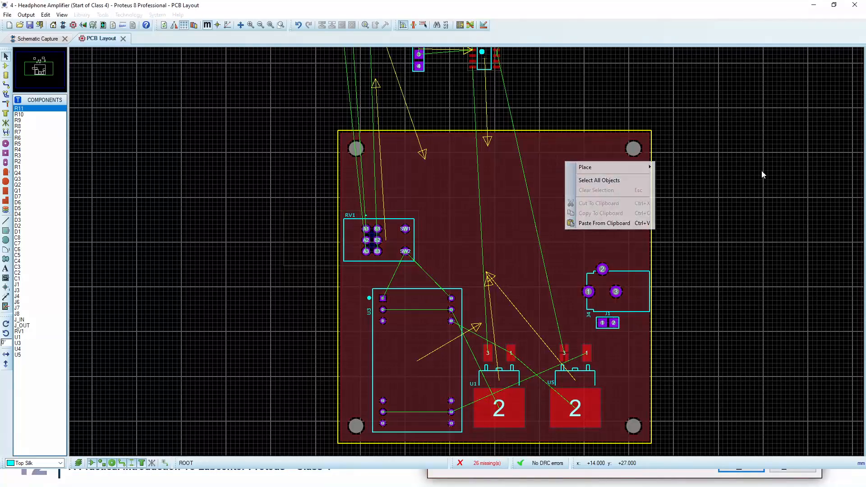
click(758, 171)
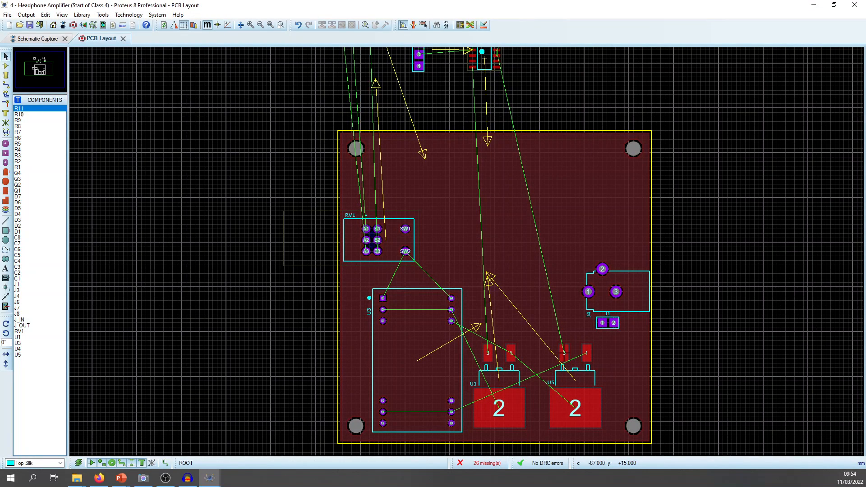
click(57, 463)
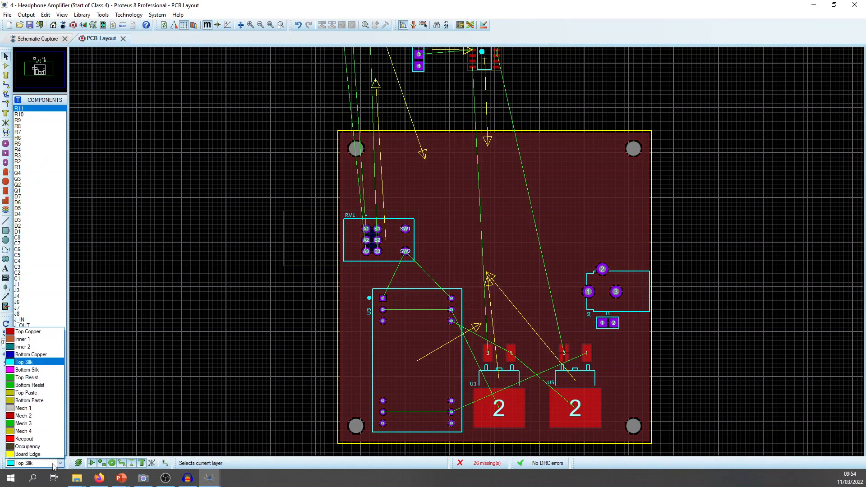
click(57, 463)
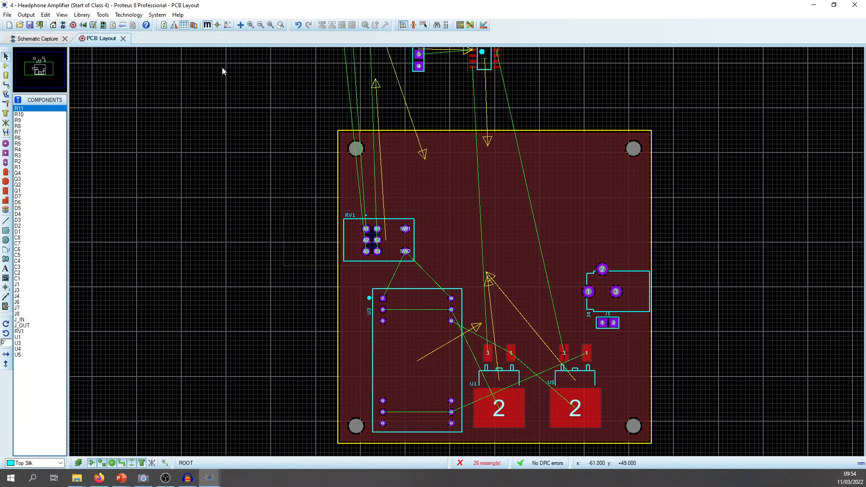
Step: In the display settings, hide all layers, preview Top Copper, Bottom Copper and Inner 1, and restore the display of all layers
click(193, 25)
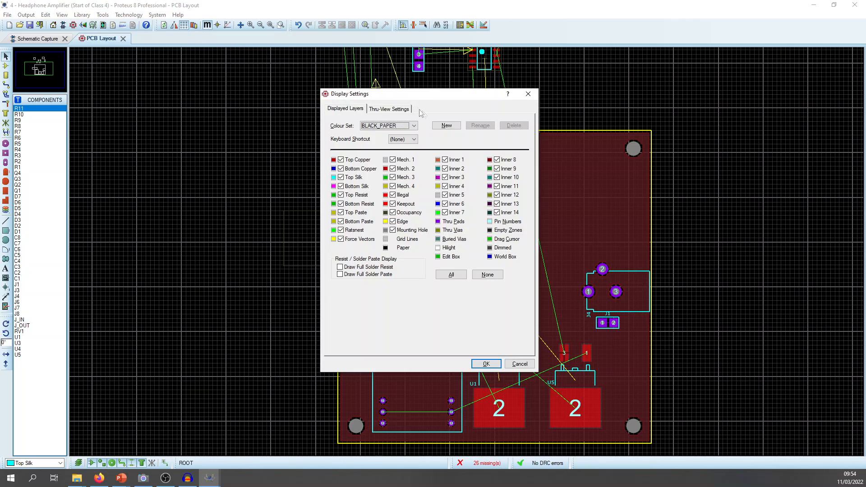
drag(419, 93, 145, 78)
click(213, 260)
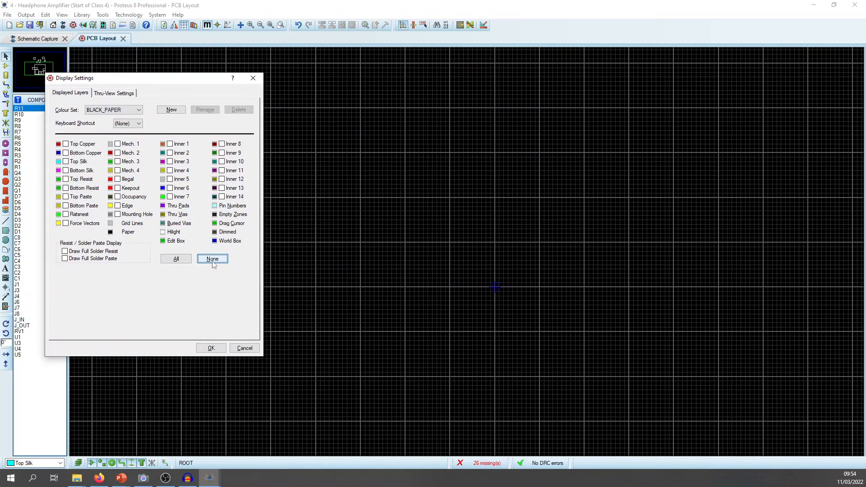
click(66, 144)
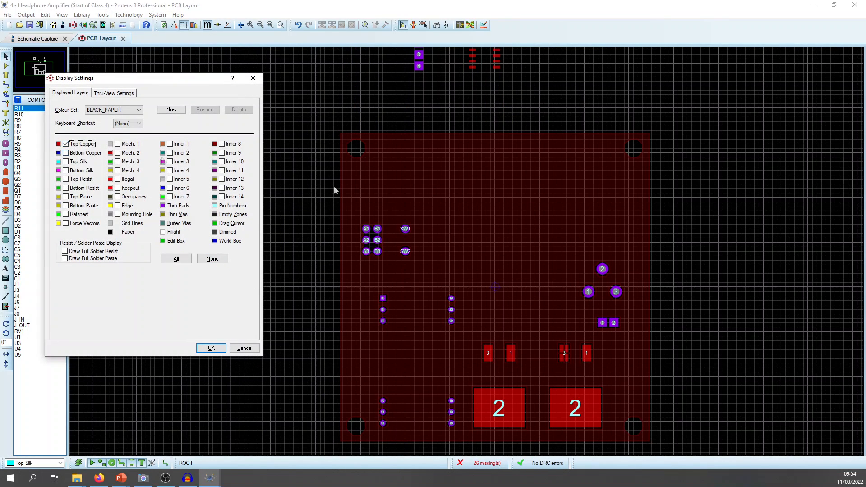
click(88, 146)
click(89, 154)
click(90, 154)
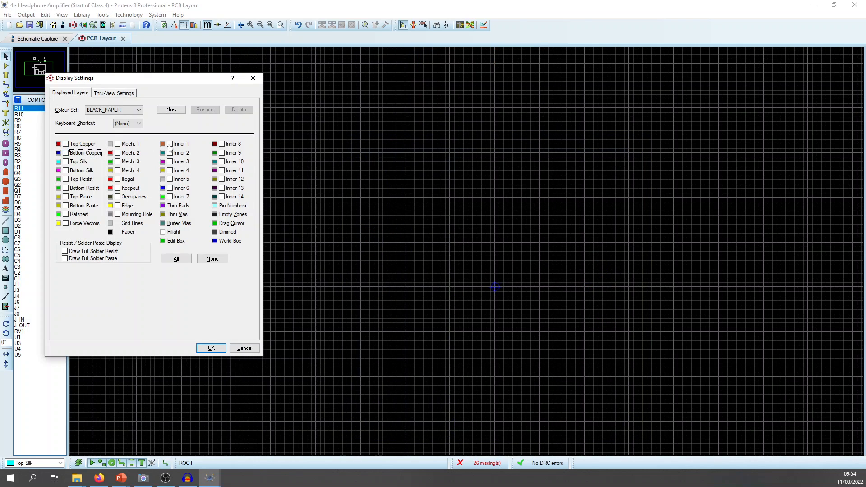
click(171, 145)
click(170, 145)
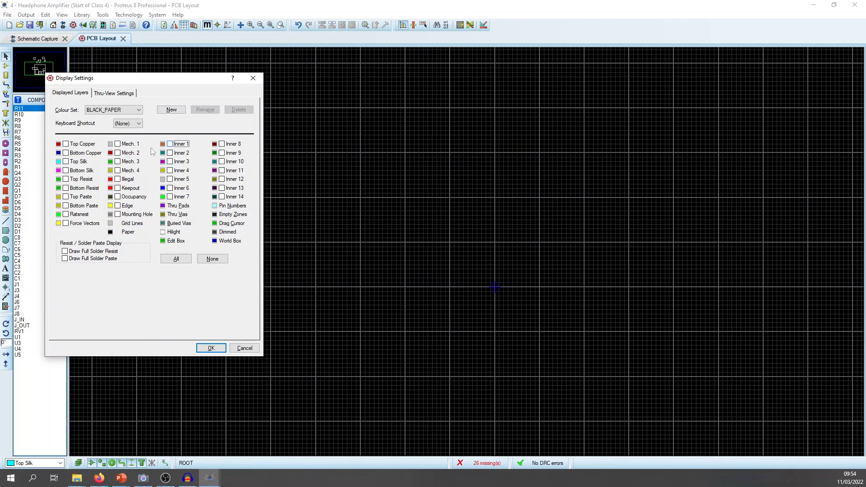
click(83, 145)
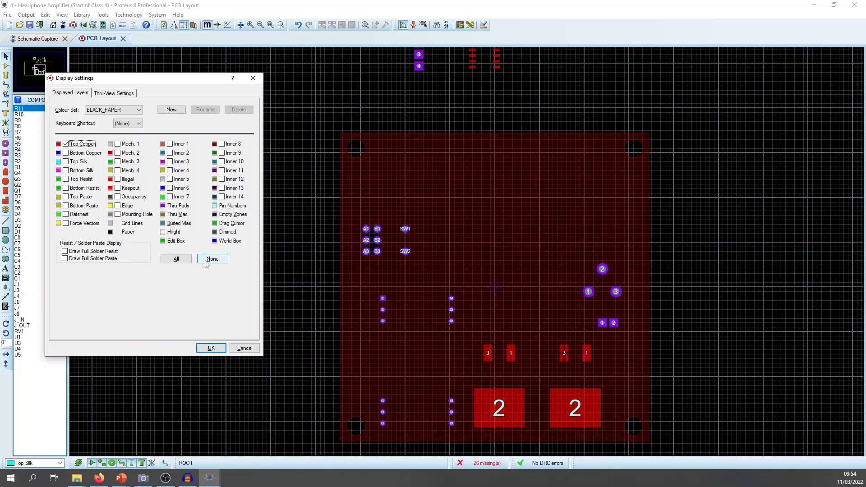
click(180, 261)
Step: Hide the Force Vectors and Ratsnest in the displayed layers and apply the settings
click(85, 224)
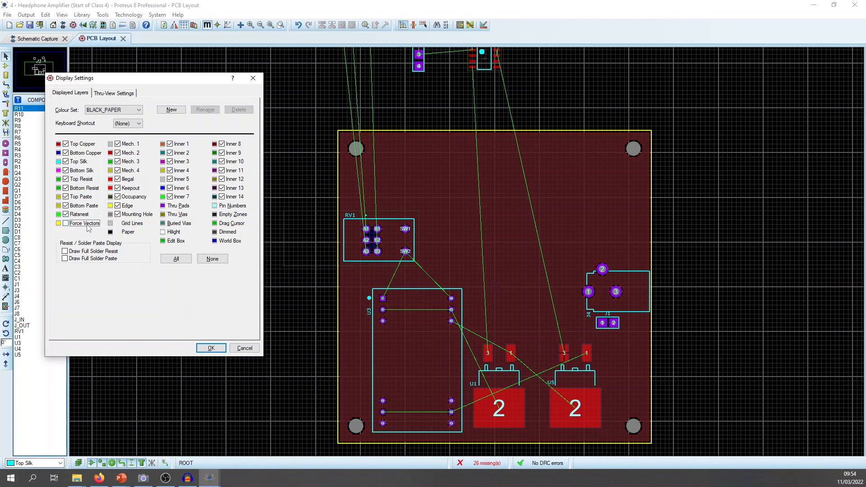
click(88, 229)
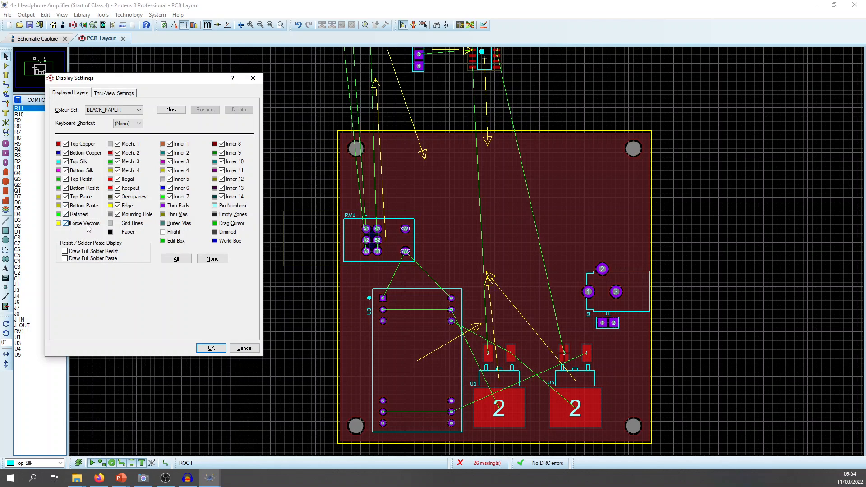
click(86, 225)
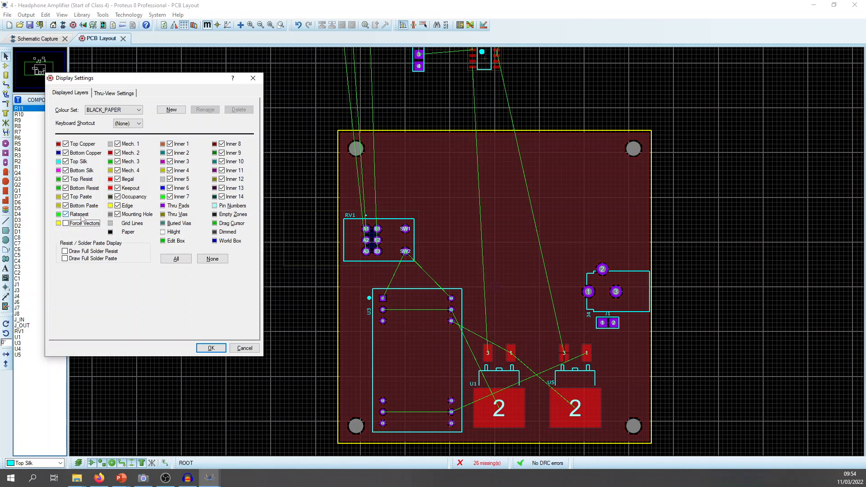
click(80, 215)
click(211, 348)
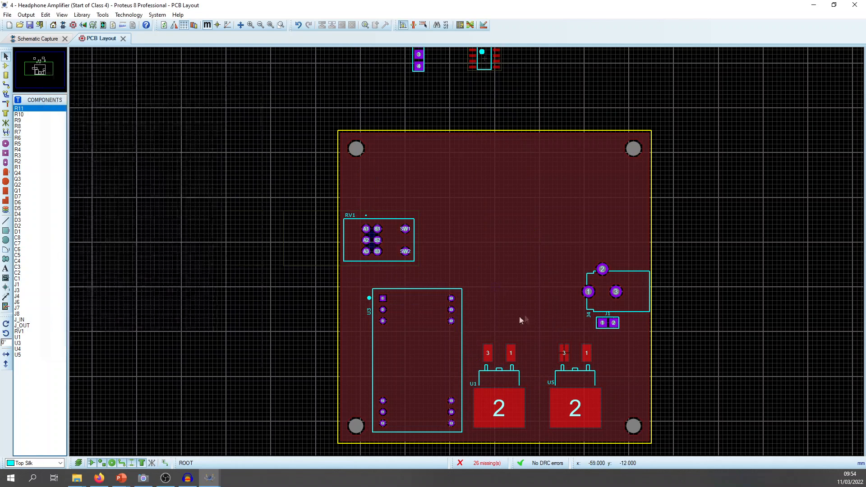
Step: Move J6, U4 and J3 onto the board, with J6 beside RV1, U4 near the centre and J3 above it
scroll(489, 256, down, 2)
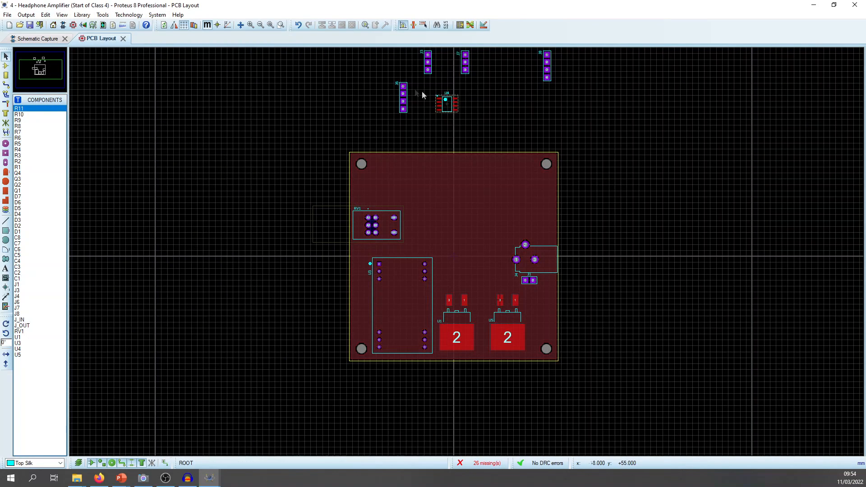
drag(403, 97, 424, 229)
click(439, 99)
drag(440, 102, 461, 231)
drag(431, 55, 446, 177)
Step: Move J7 above U4 and J8 to its right on the board, and shift J3 and J7 together closer to U4
middle_click(509, 74)
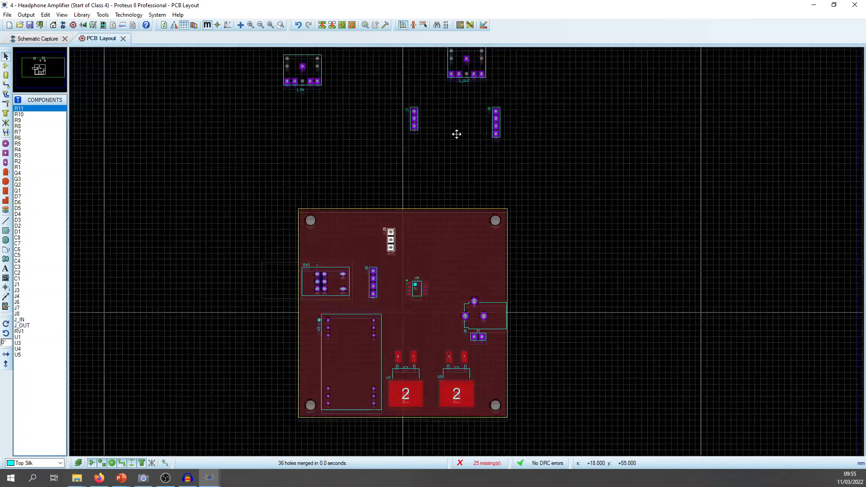
click(456, 134)
drag(396, 99, 540, 180)
drag(494, 141, 445, 299)
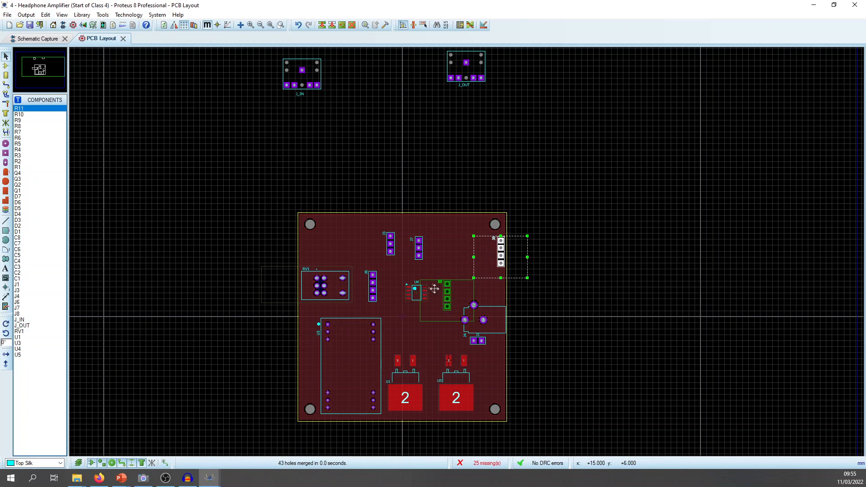
drag(372, 221, 444, 281)
drag(420, 252, 429, 266)
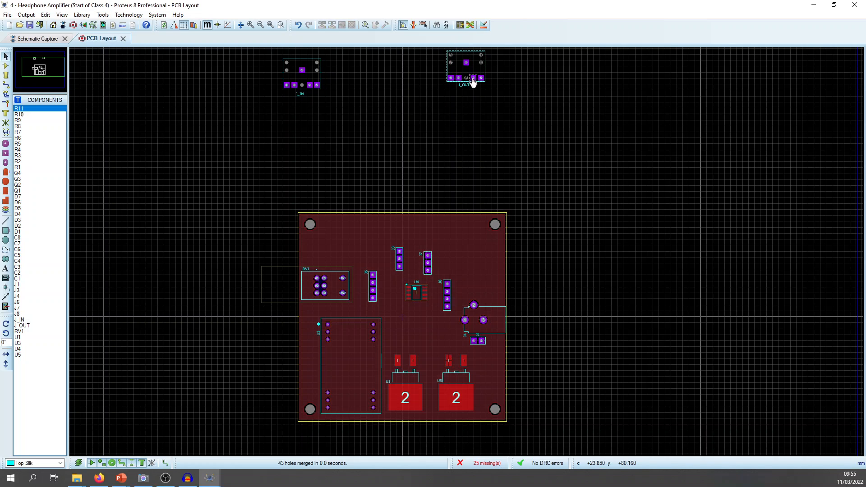
Step: Place J_OUT and J_IN flush with the board's top edge, J_OUT near the right mounting hole and J_IN near the left
drag(473, 81, 466, 239)
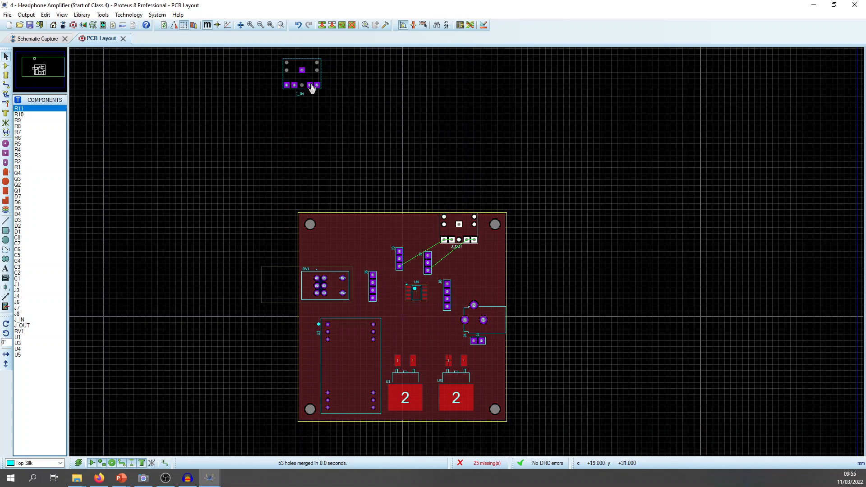
drag(302, 75, 323, 285)
drag(346, 225, 347, 226)
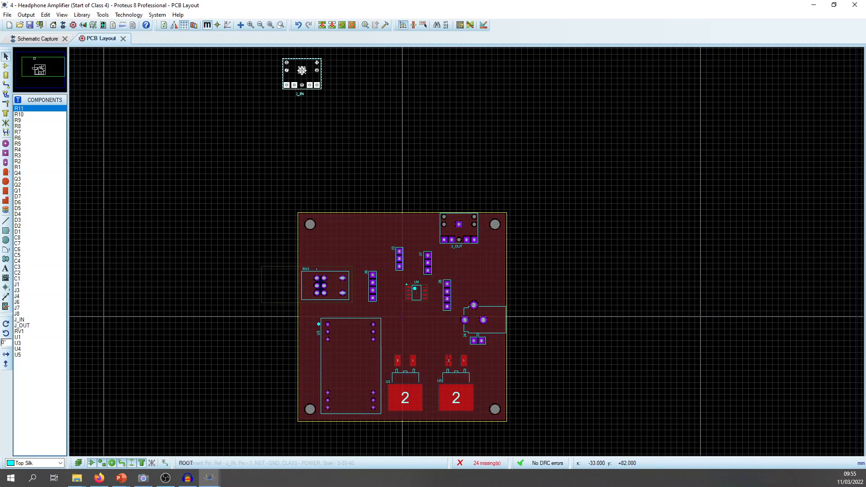
drag(302, 72, 349, 229)
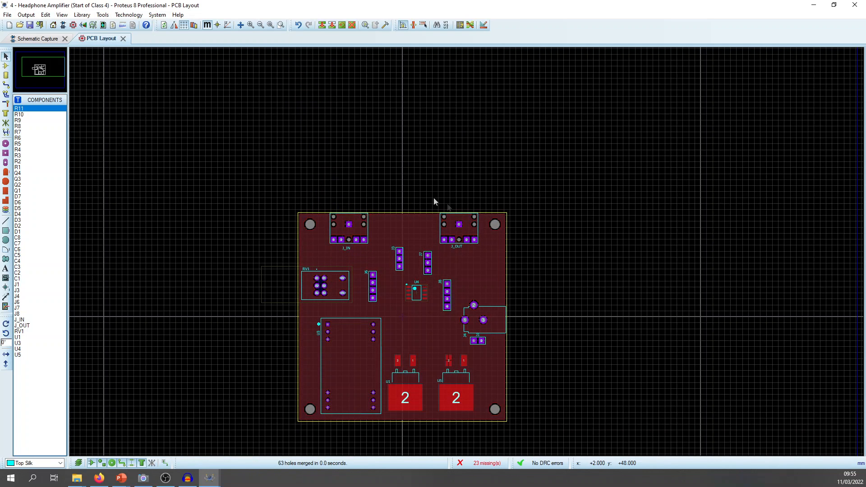
Step: Nudge J7 slightly up and right, and move U4 slightly down and left between J6 and J8
scroll(359, 251, up, 2)
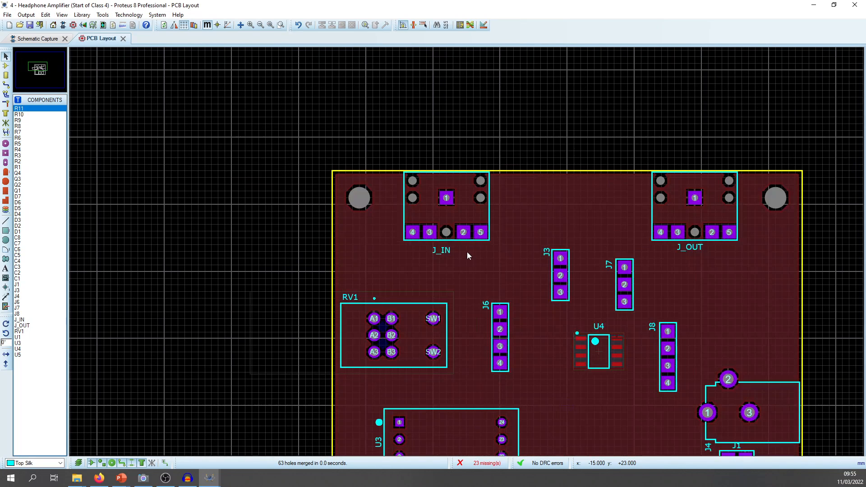
middle_click(575, 205)
click(469, 114)
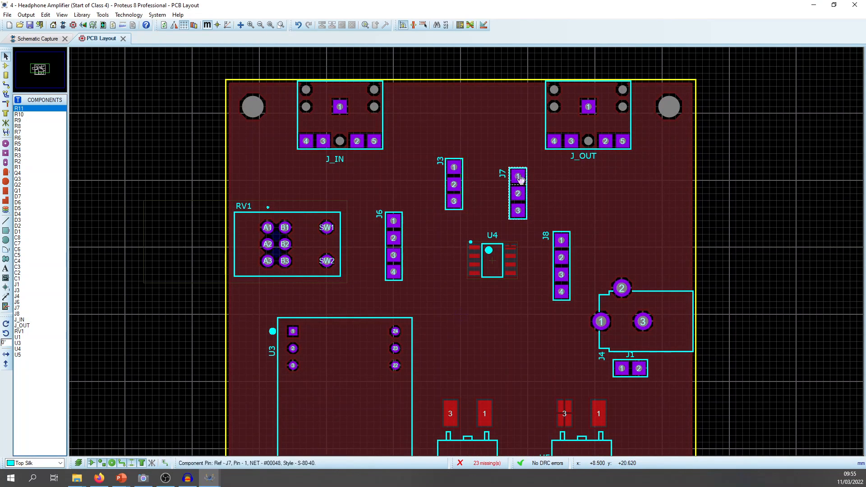
drag(520, 178, 523, 176)
click(475, 247)
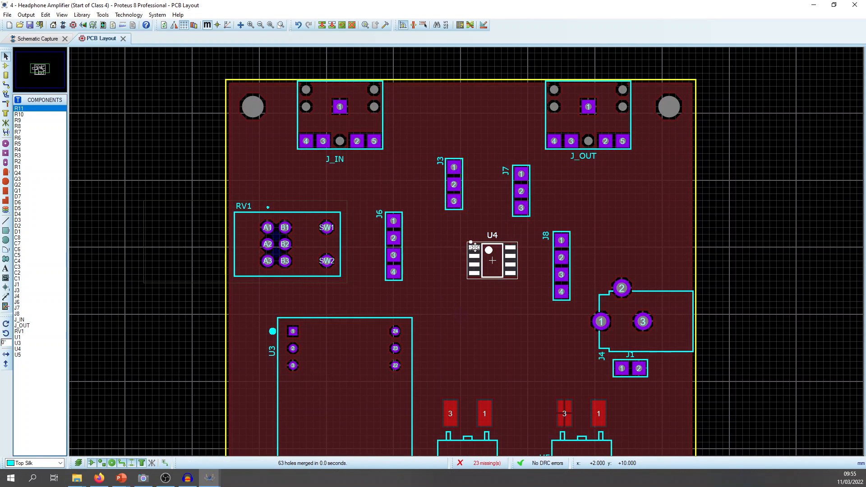
mouse_move(475, 247)
mouse_down()
mouse_move(458, 246)
mouse_move(468, 254)
mouse_up()
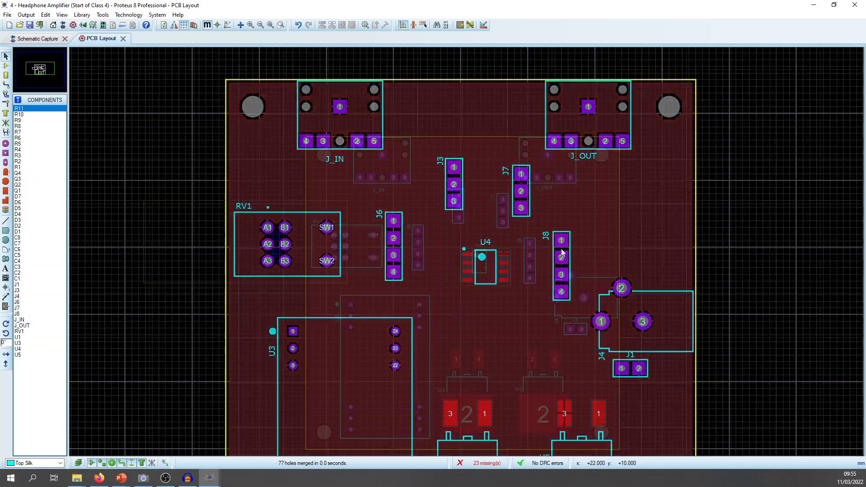
scroll(562, 249, down, 1)
Step: Switch to the schematic and examine the two amplifier channels, the power supply section and the capacitors C6 and C7 that belong to U4
click(35, 39)
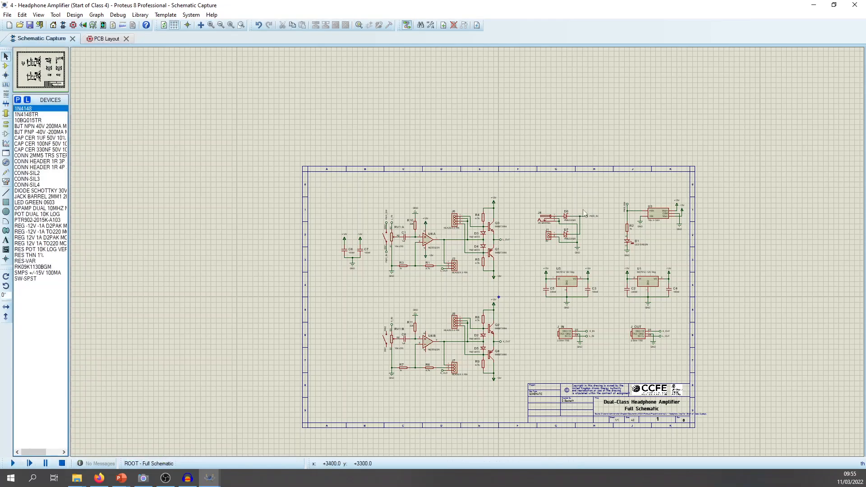
scroll(423, 249, up, 2)
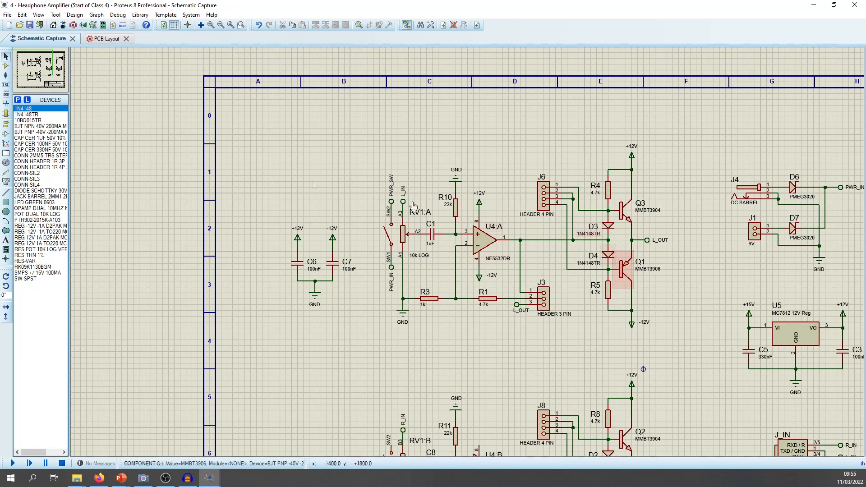
drag(262, 117, 685, 381)
click(727, 380)
middle_click(728, 381)
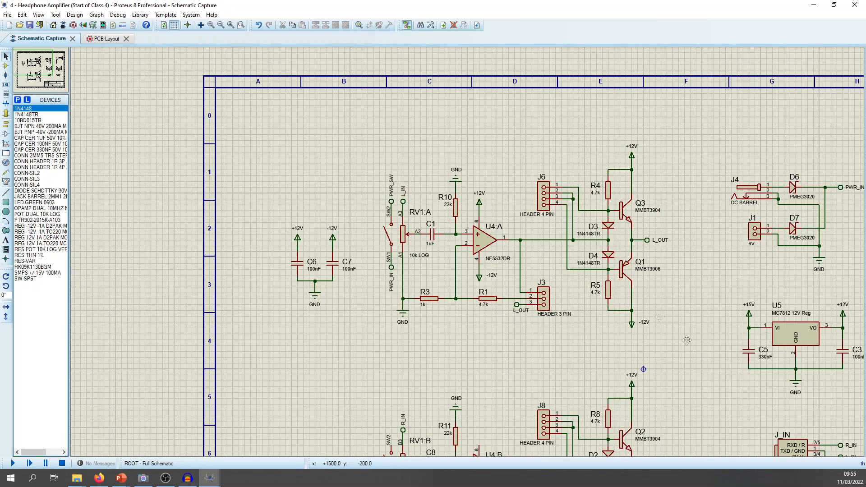
click(473, 173)
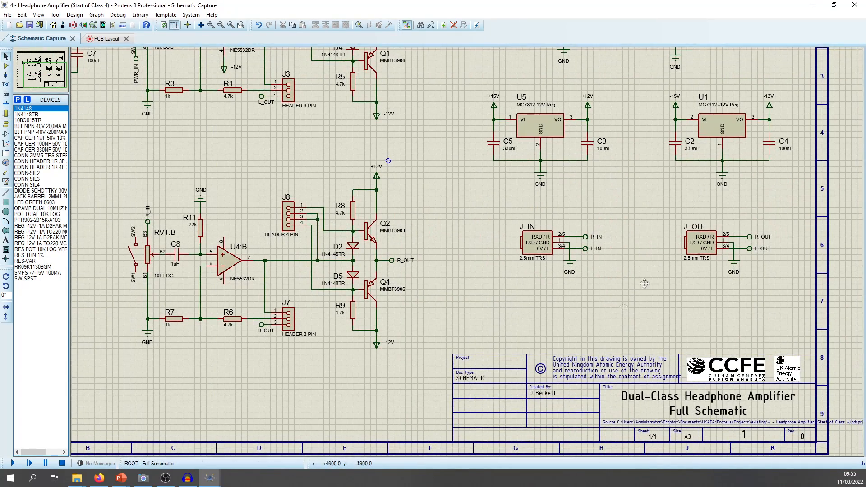
drag(342, 90, 740, 384)
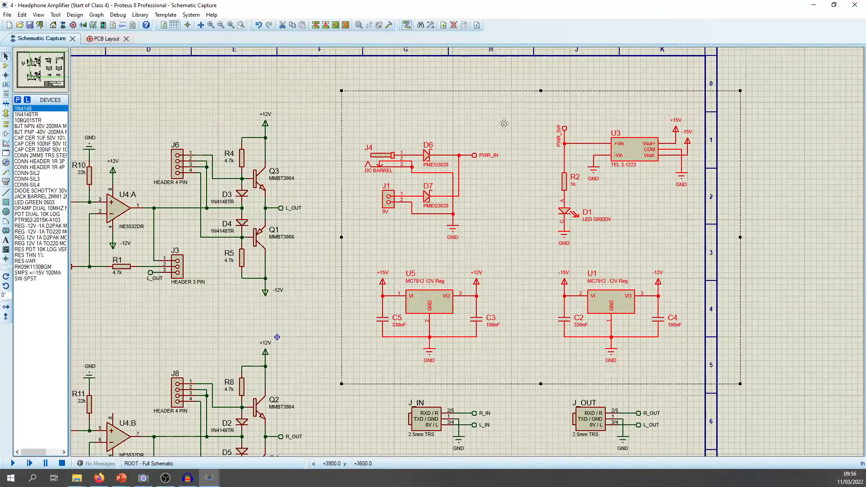
middle_click(504, 123)
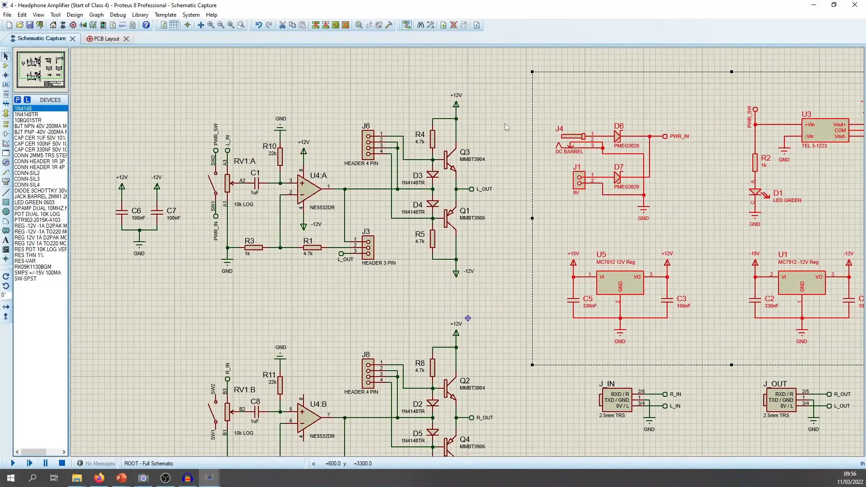
click(503, 123)
scroll(302, 185, up, 1)
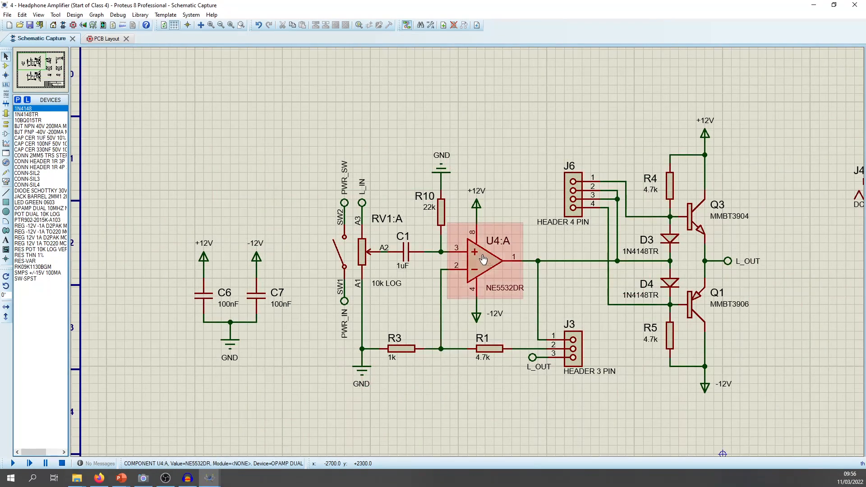
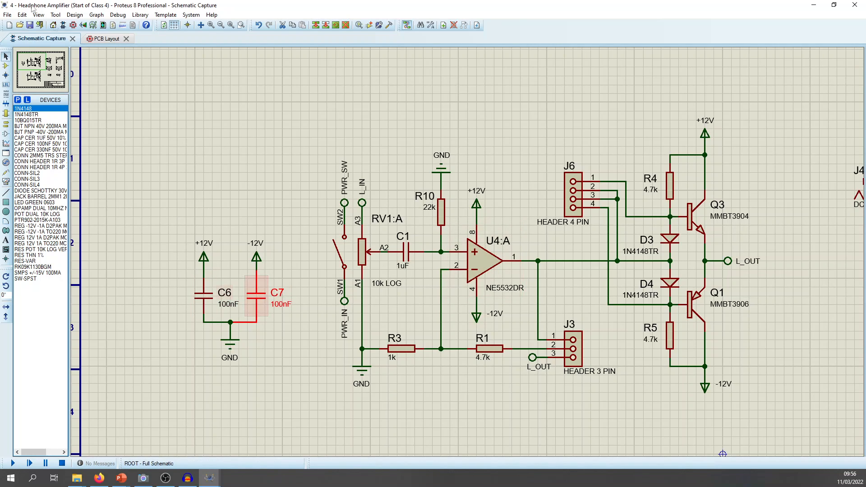
Step: Return to the PCB layout and place C6 just above U4 and C7 below it
click(107, 39)
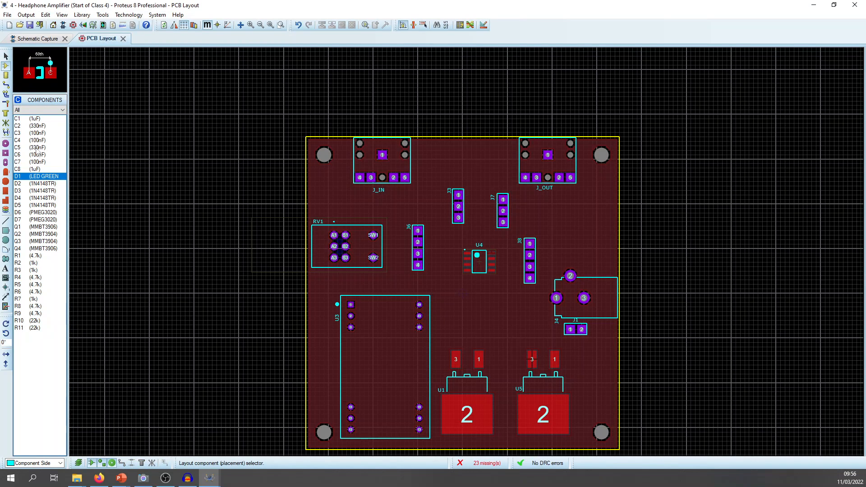
click(33, 155)
scroll(472, 252, up, 4)
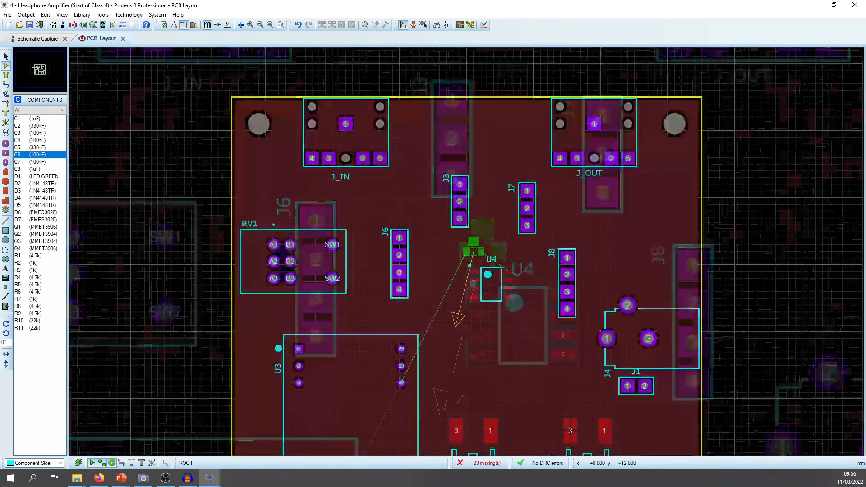
click(516, 238)
middle_click(587, 322)
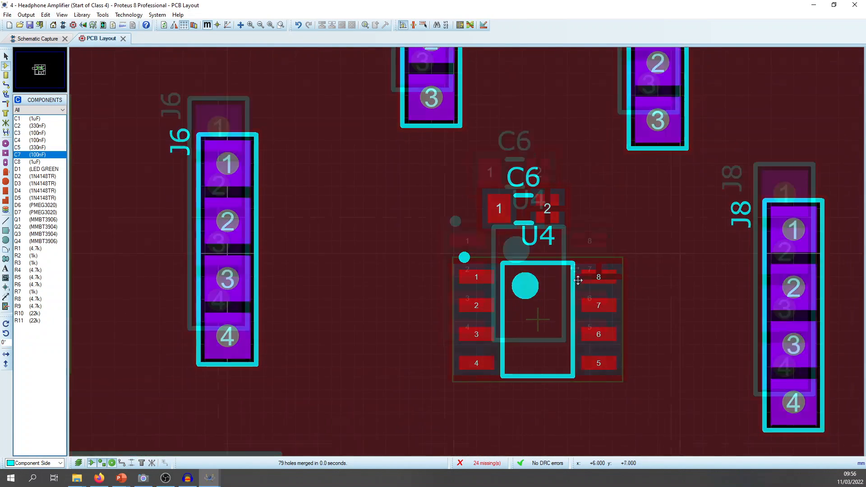
middle_click(546, 178)
click(493, 350)
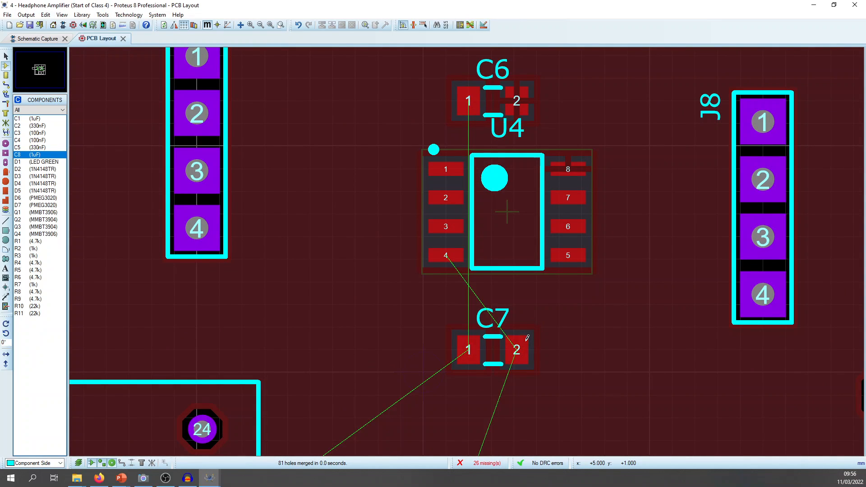
Step: Turn on the display of the Ratsnest layer
key(ctrl+e)
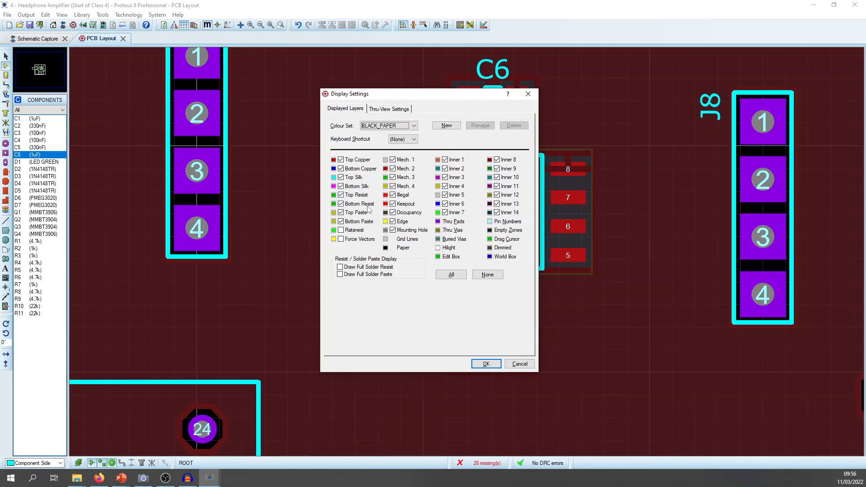
click(355, 230)
click(486, 364)
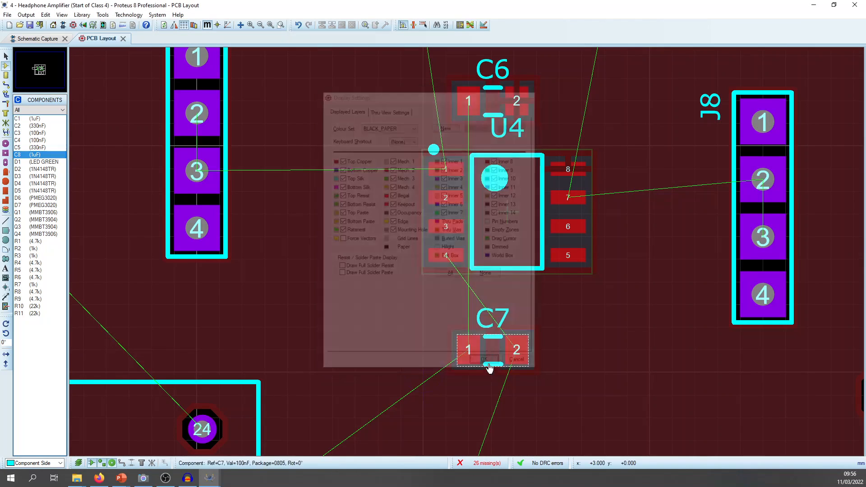
middle_click(538, 341)
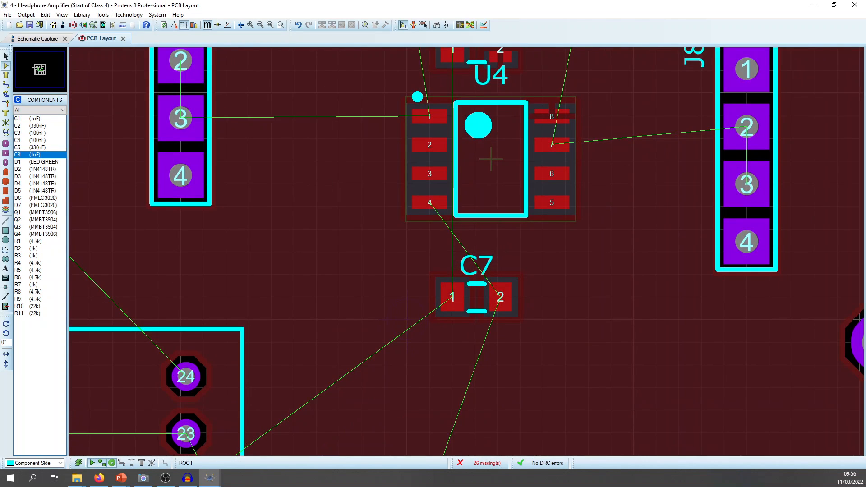
Step: Rotate C7 by 180 degrees so that its pin 2 is on the side of U4's pin 4
click(6, 56)
click(500, 295)
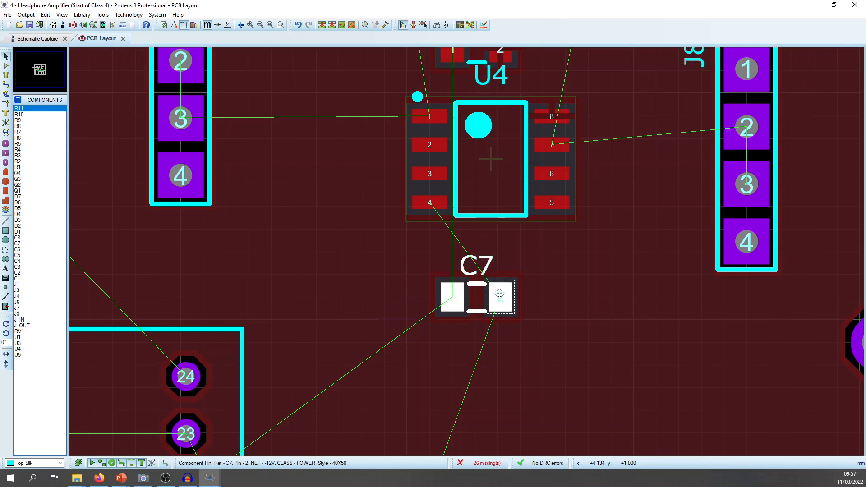
key(KP_Add)
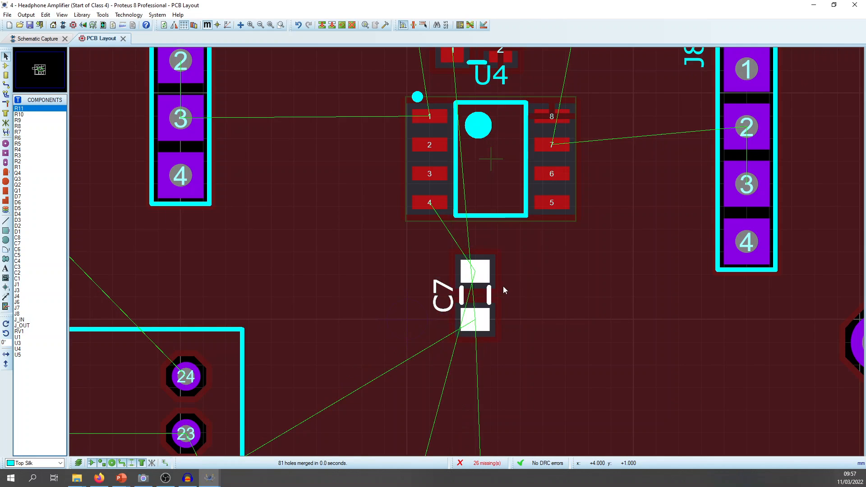
key(KP_Add)
middle_click(519, 256)
click(514, 282)
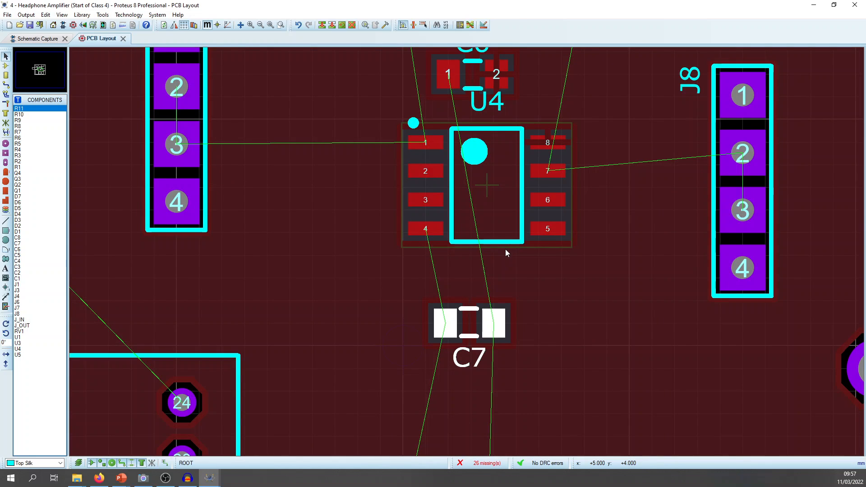
click(514, 269)
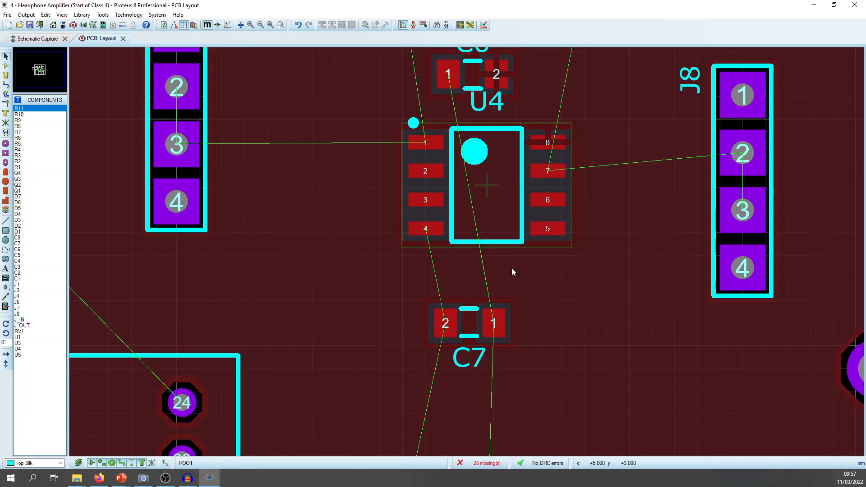
Step: Check the ground connection shared by C6 and C7 in the schematic and return to the PCB layout
click(46, 38)
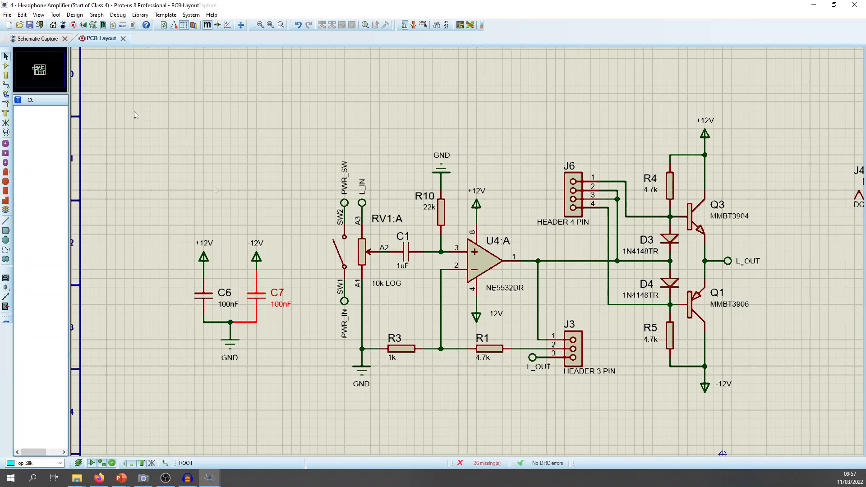
click(239, 368)
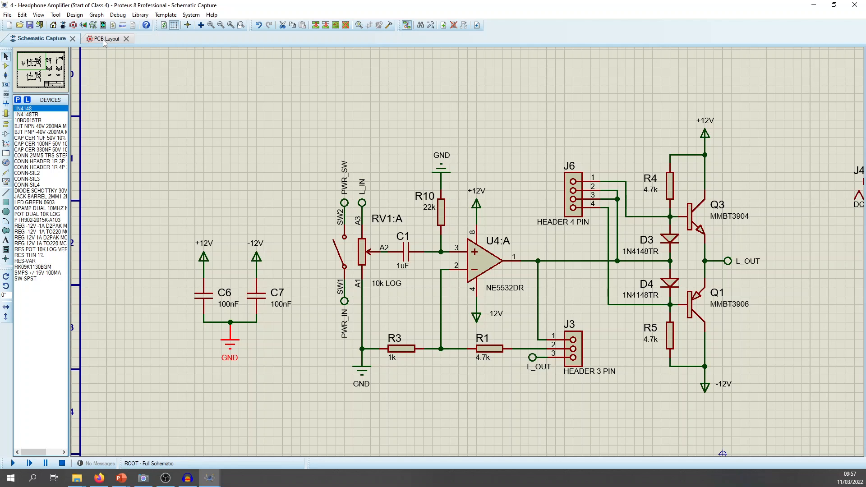
click(103, 40)
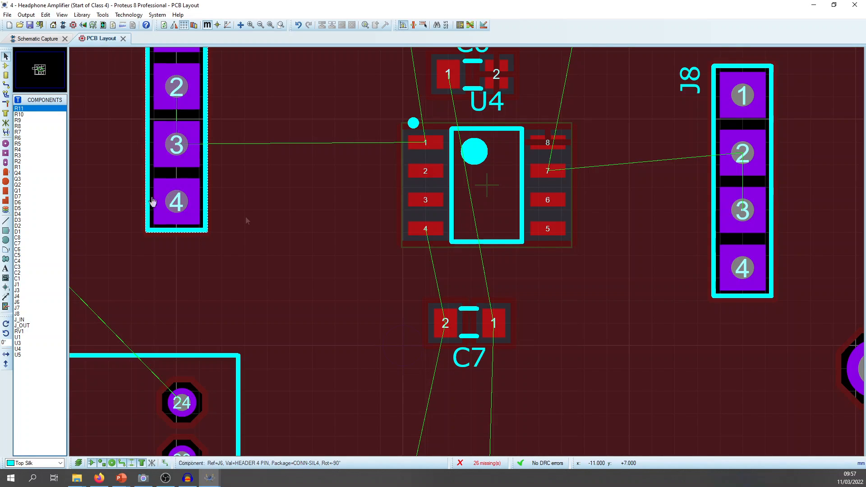
Step: Move C7 up close beneath U4, with its pin 2 directly below U4's pin 4
drag(432, 312, 432, 289)
click(500, 286)
middle_click(500, 285)
scroll(480, 272, up, 3)
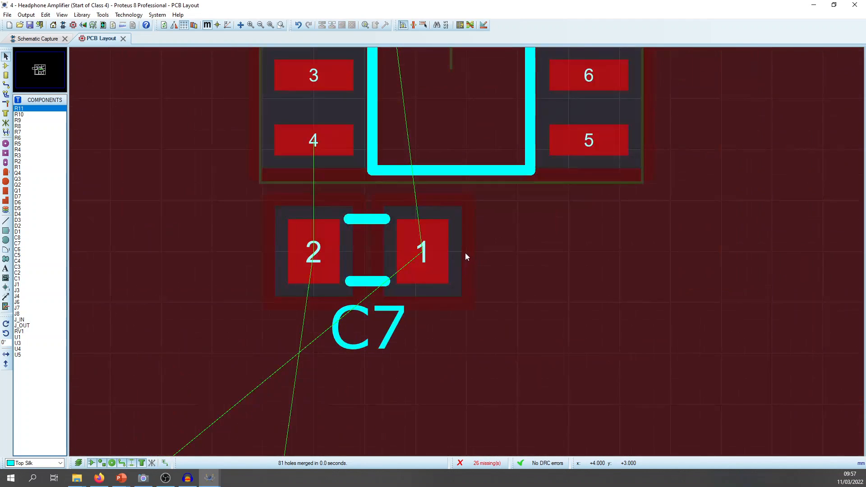
Step: Route a short T25 top-copper track from C7 pin 1 outward and end it in a via to the ground plane
click(6, 85)
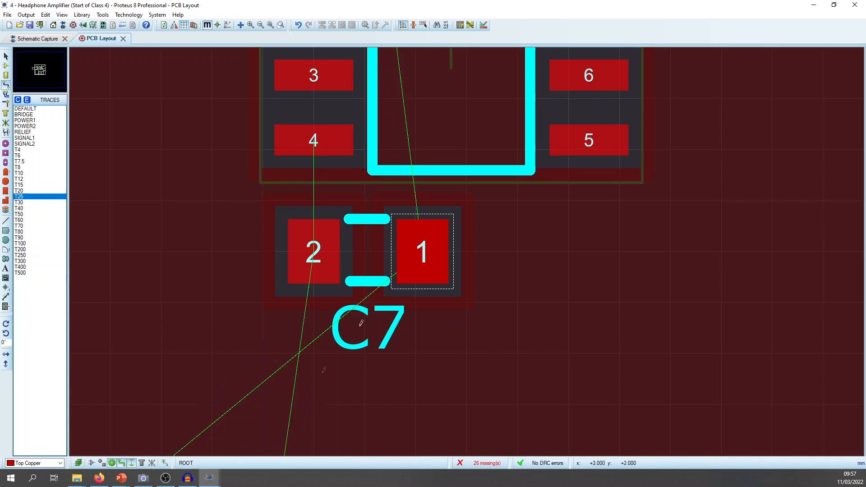
click(424, 246)
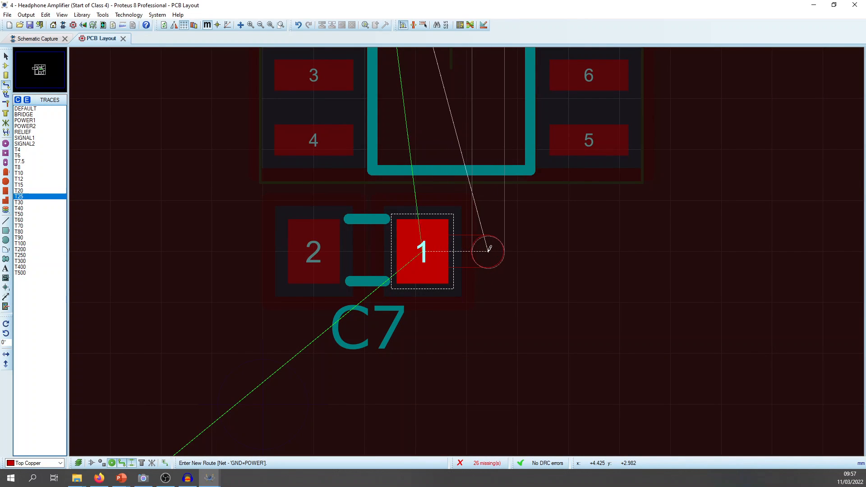
scroll(490, 248, up, 3)
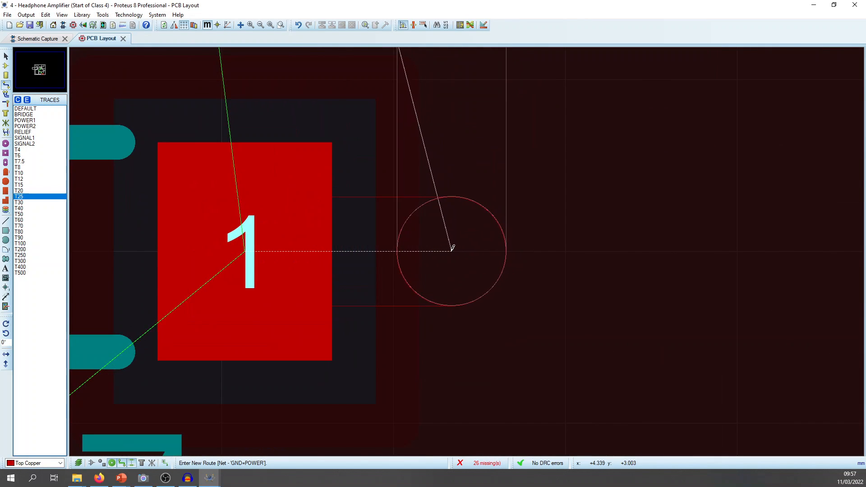
double_click(451, 249)
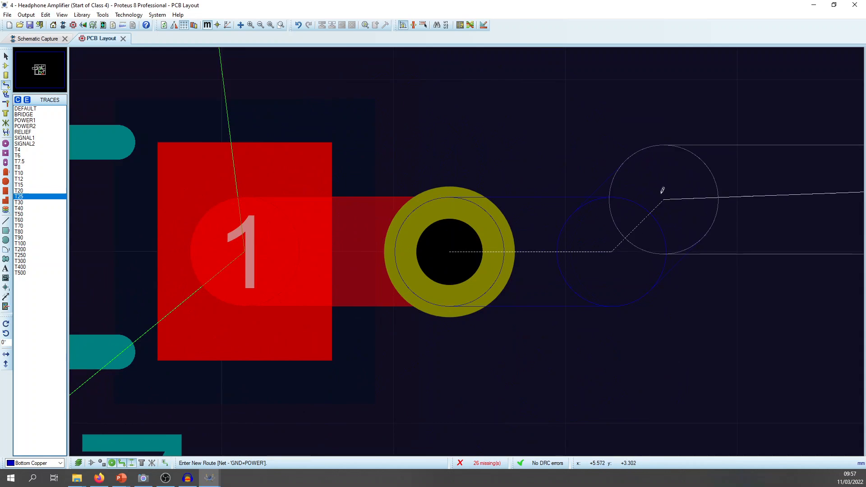
click(661, 179)
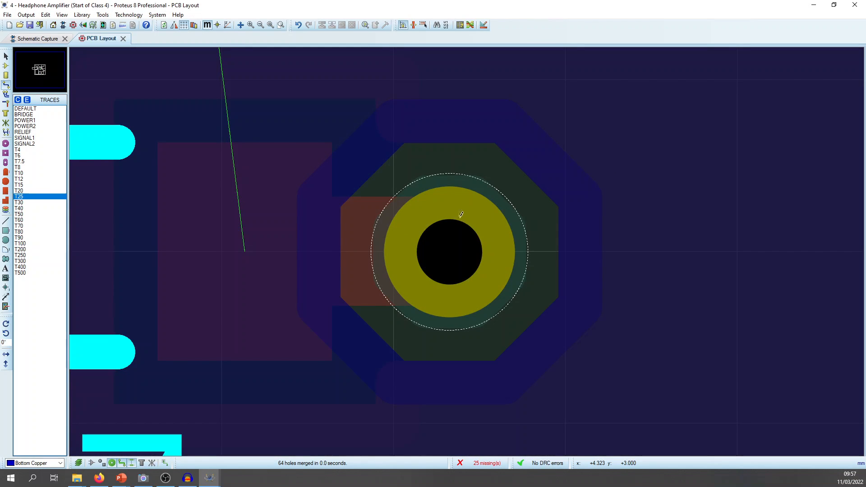
Step: Inspect the via on Top Copper, Bottom Copper, Inner 1 and Inner 2 one at a time, and redisplay all layers except Force Vectors
scroll(456, 243, down, 2)
scroll(464, 248, up, 2)
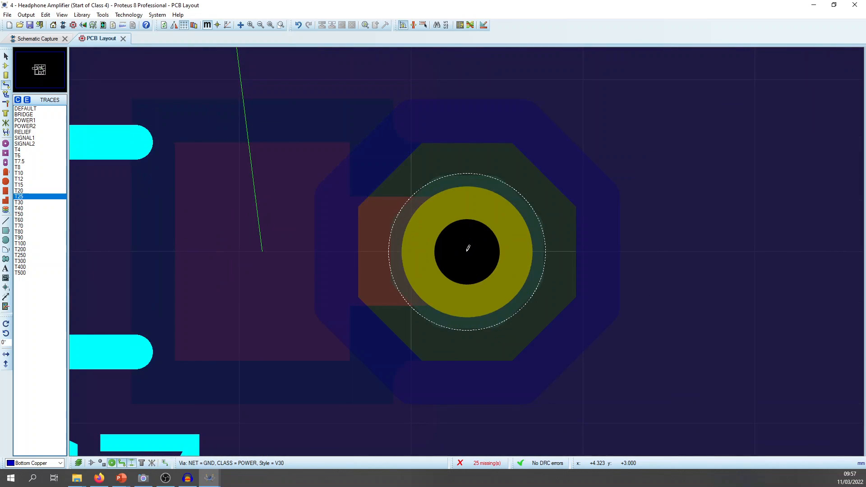
key(ctrl+e)
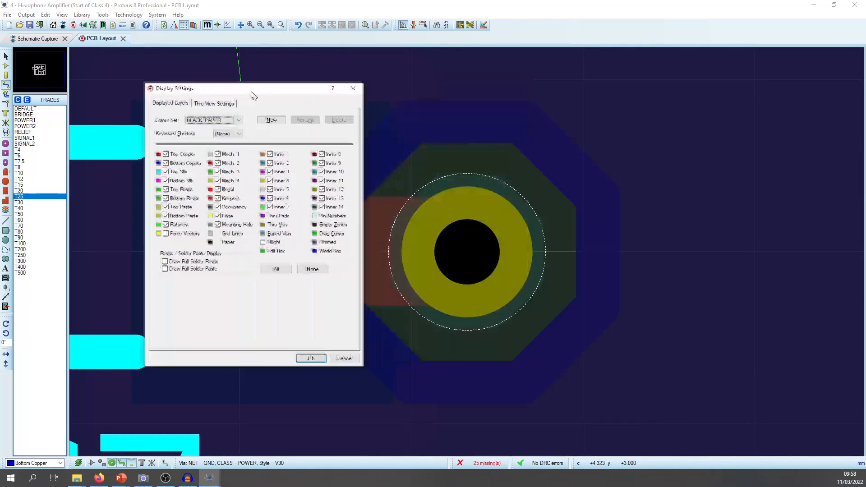
click(252, 252)
click(129, 137)
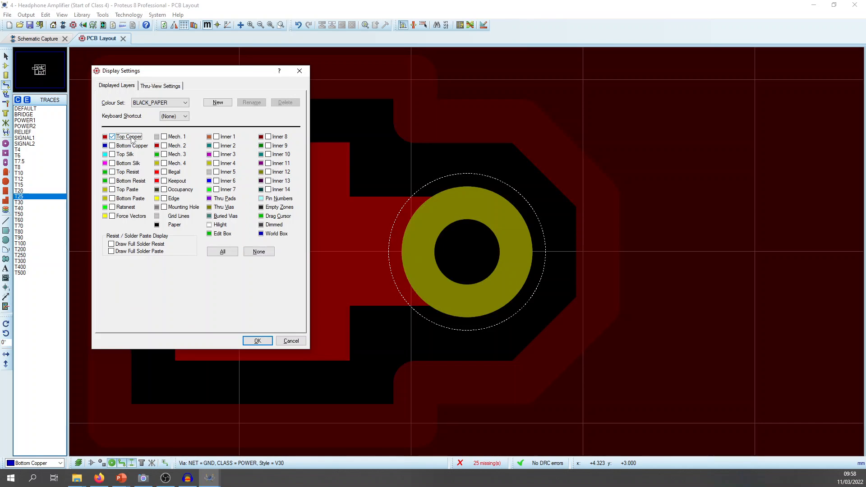
click(130, 138)
click(132, 146)
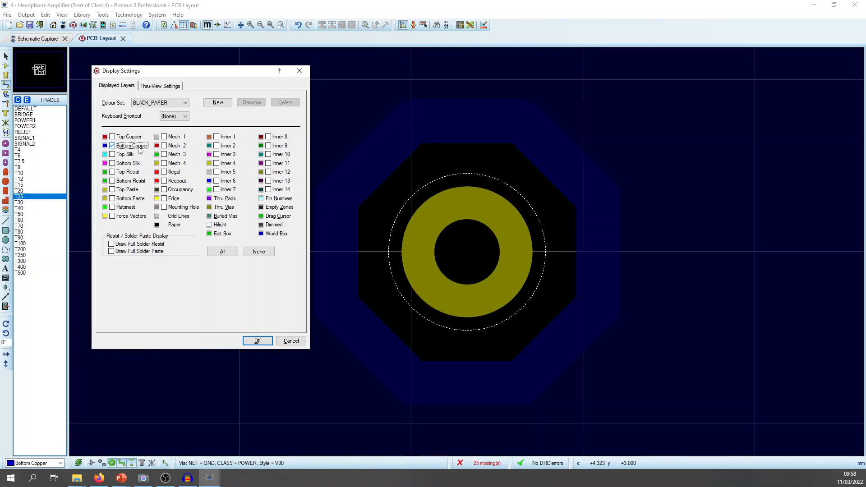
click(221, 137)
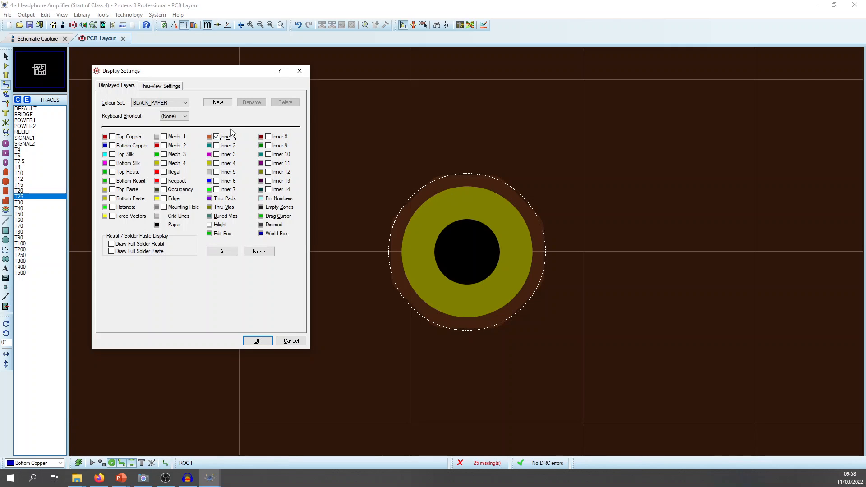
click(230, 136)
click(231, 145)
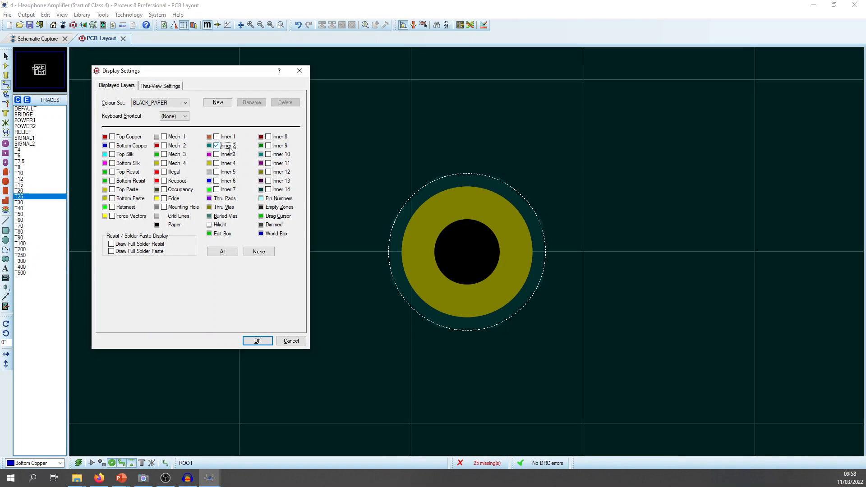
click(222, 252)
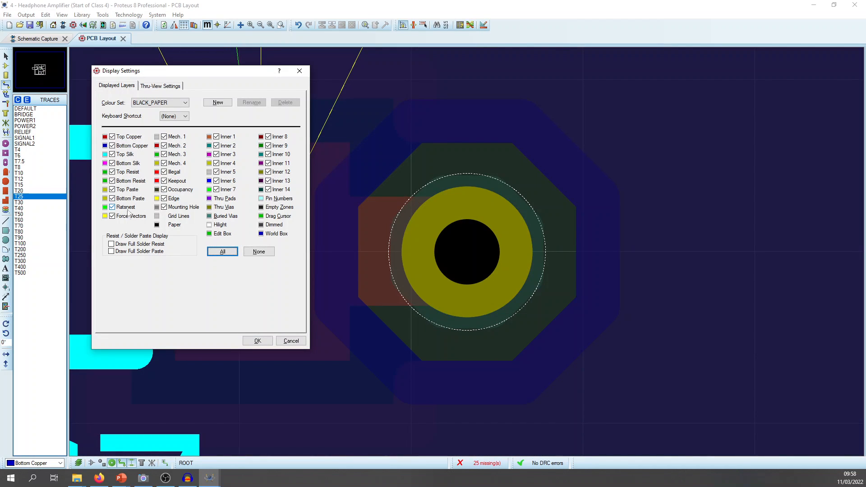
click(130, 216)
click(258, 341)
Step: Move C6 to the right so that its pin 2 sits above U4's pin 8
scroll(467, 252, down, 5)
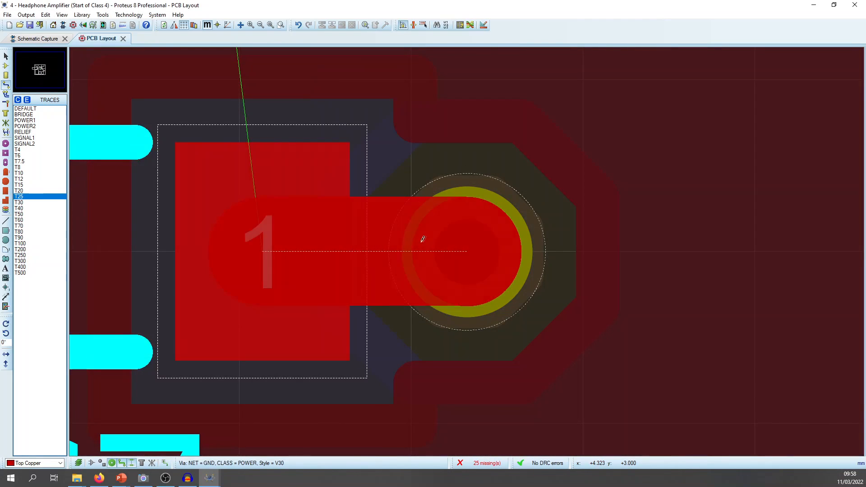
middle_click(574, 96)
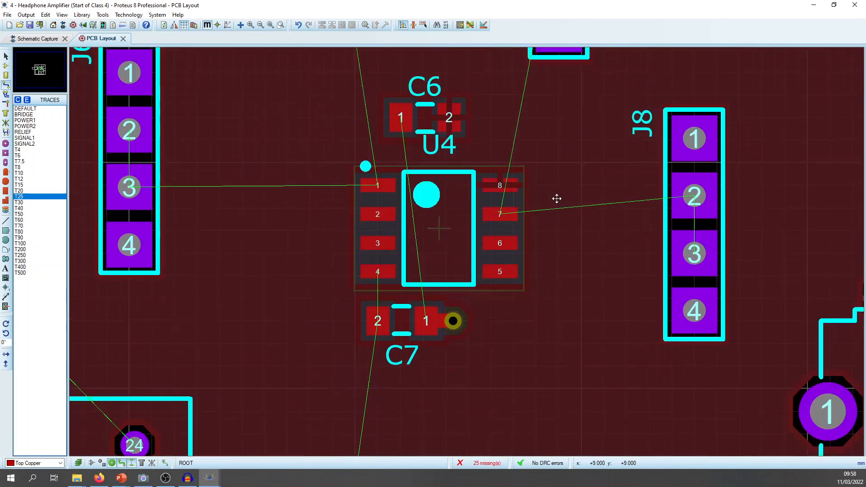
click(558, 198)
key(Escape)
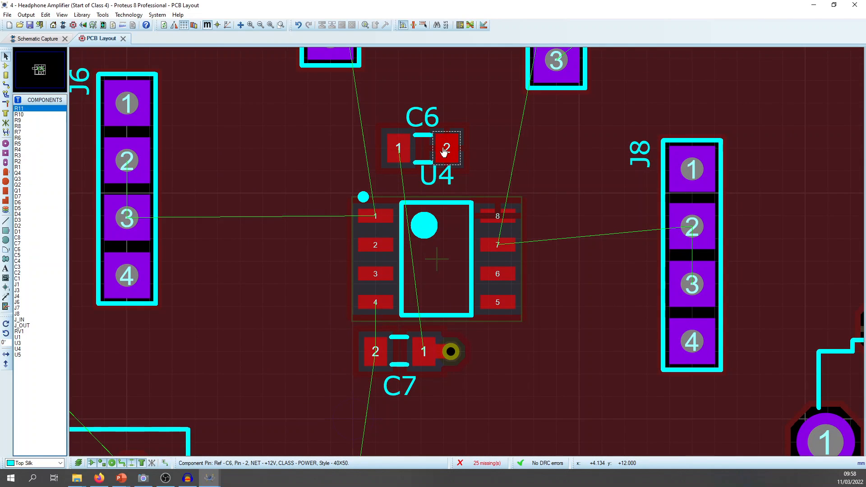
click(445, 147)
drag(445, 147, 488, 148)
click(402, 131)
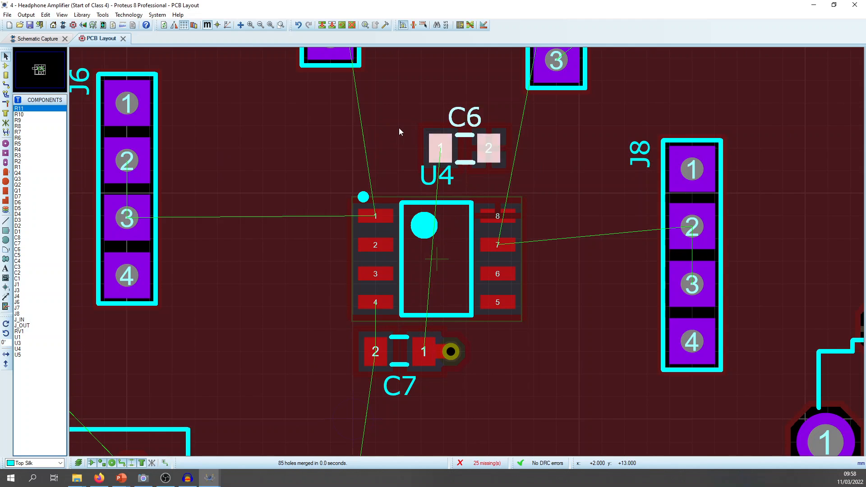
Step: Route a short T25 track from C6 pin 1 away from the capacitor to a ground via, and return to the Top Copper layer
key(t)
click(434, 145)
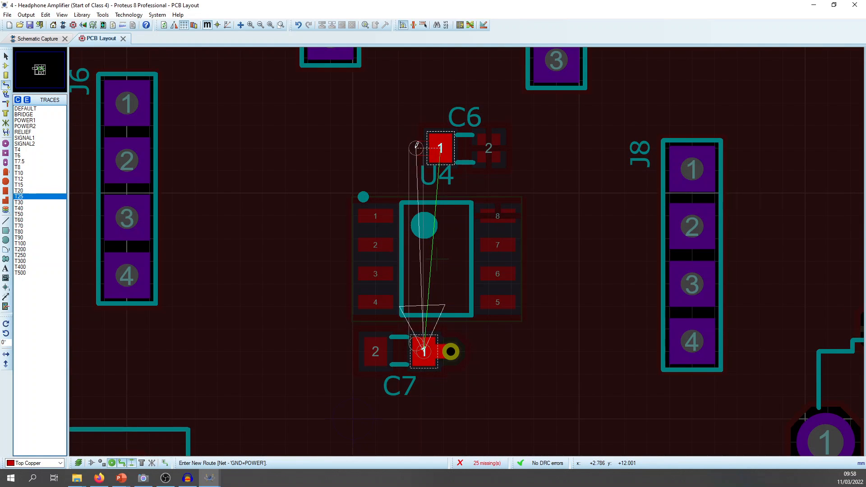
double_click(413, 148)
right_click(414, 148)
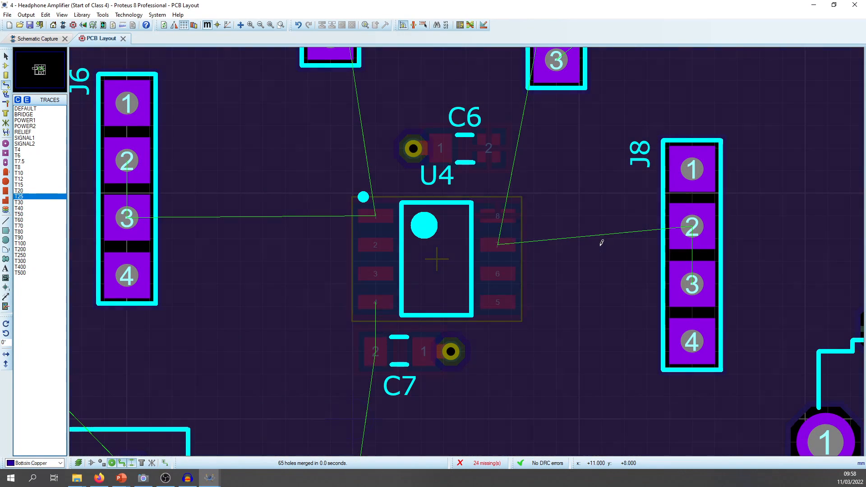
key(space)
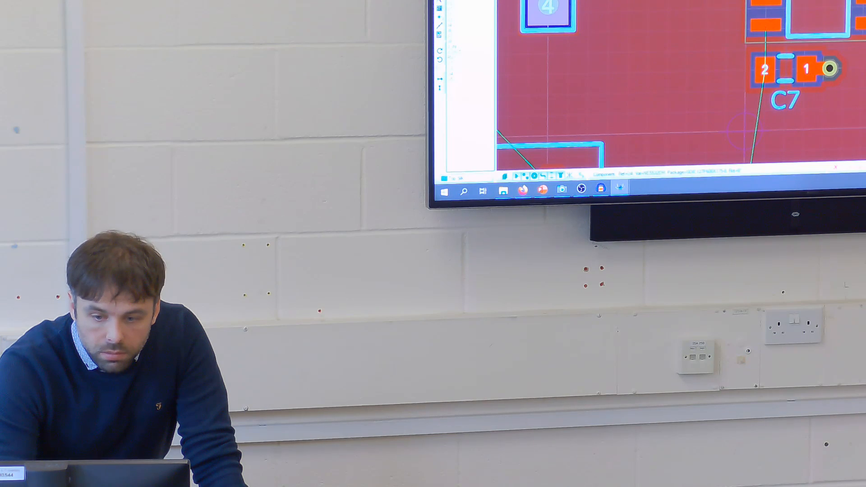
scroll(745, 131, up, 5)
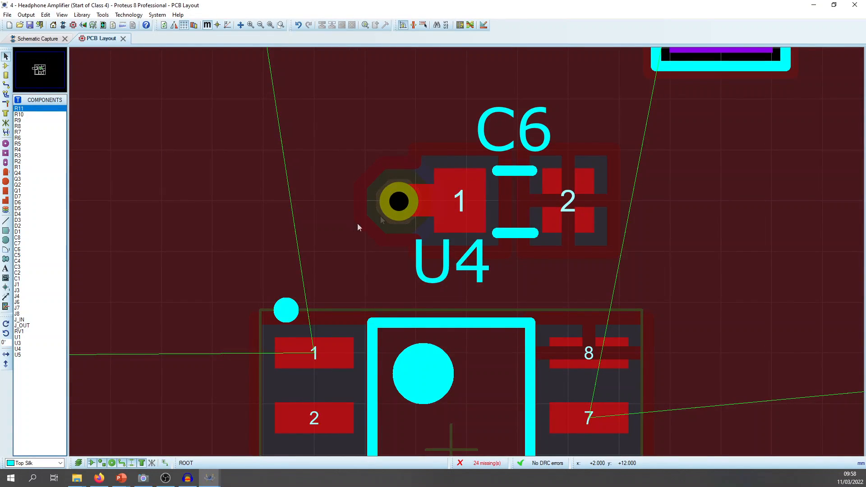
Step: Hide all display layers, then inspect C6's ground via area on Top Copper and Bottom Copper one at a time
click(409, 180)
click(410, 181)
key(ctrl+e)
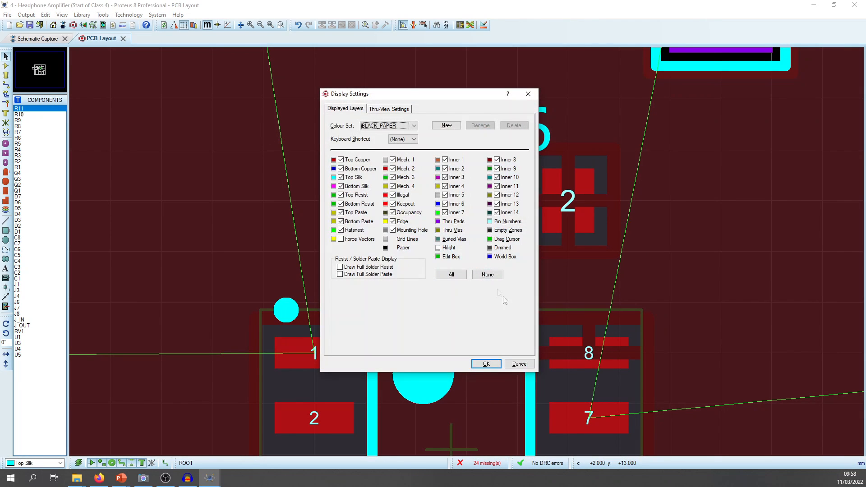
click(488, 274)
drag(429, 100, 162, 23)
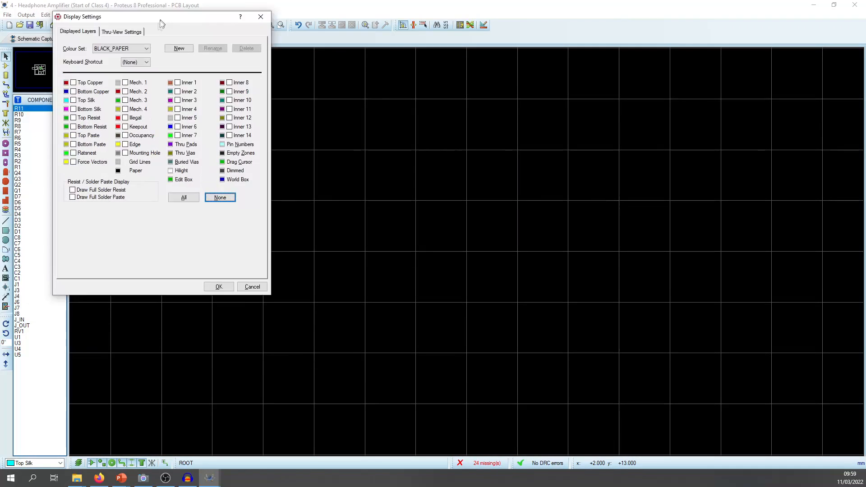
click(73, 82)
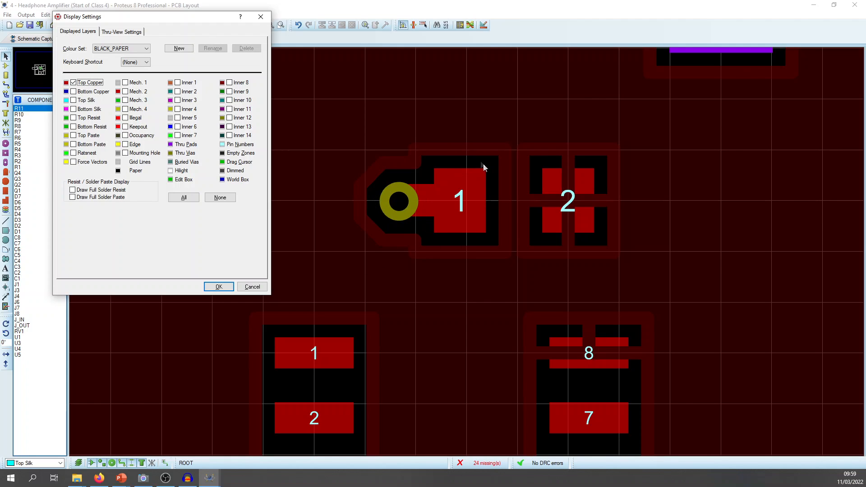
click(89, 83)
click(94, 92)
click(94, 92)
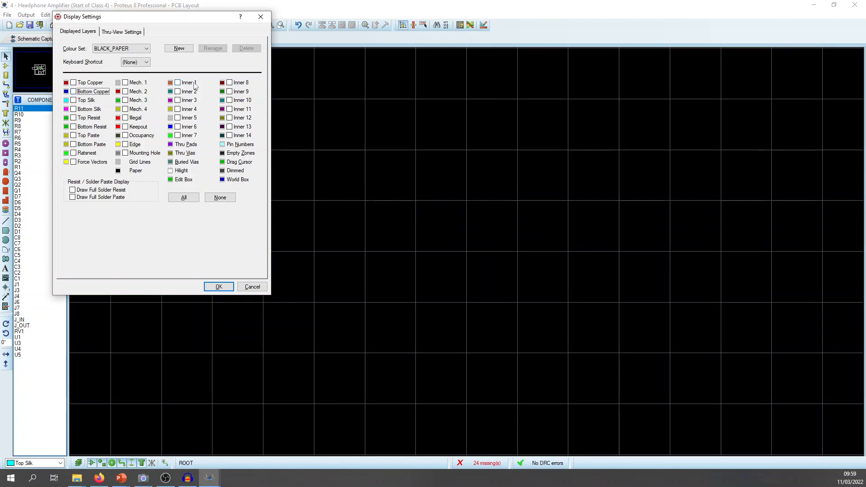
Step: Inspect the via on Inner 1 and Inner 2 separately and together, and redisplay all layers except Force Vectors
click(188, 83)
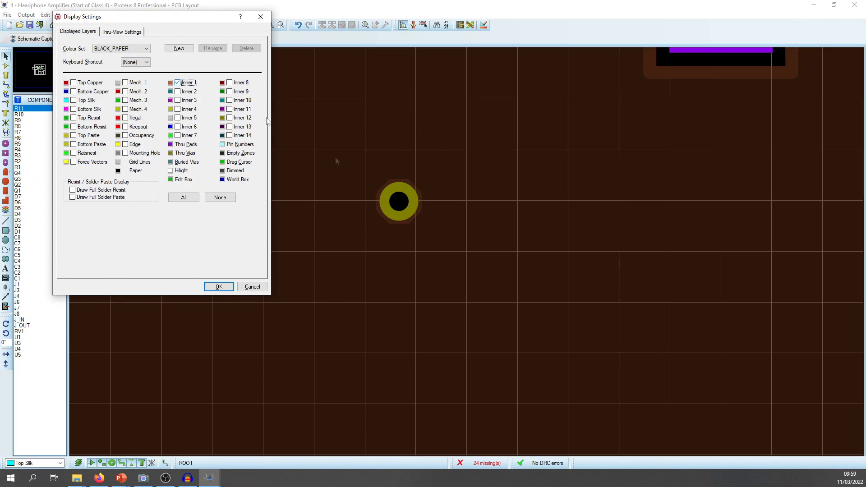
click(183, 92)
click(187, 83)
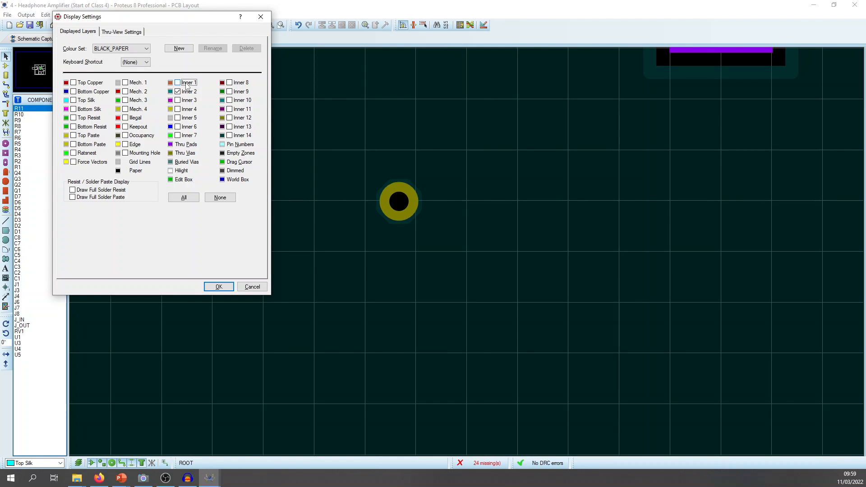
click(187, 93)
click(186, 84)
click(186, 92)
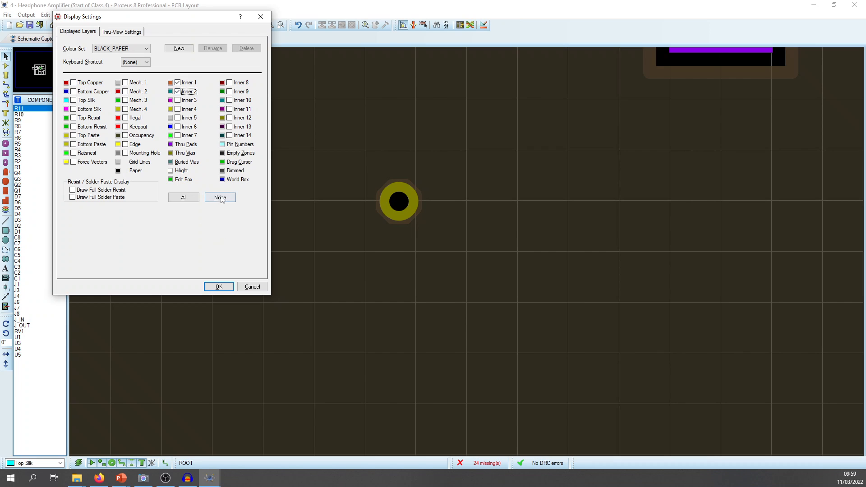
click(184, 197)
click(86, 153)
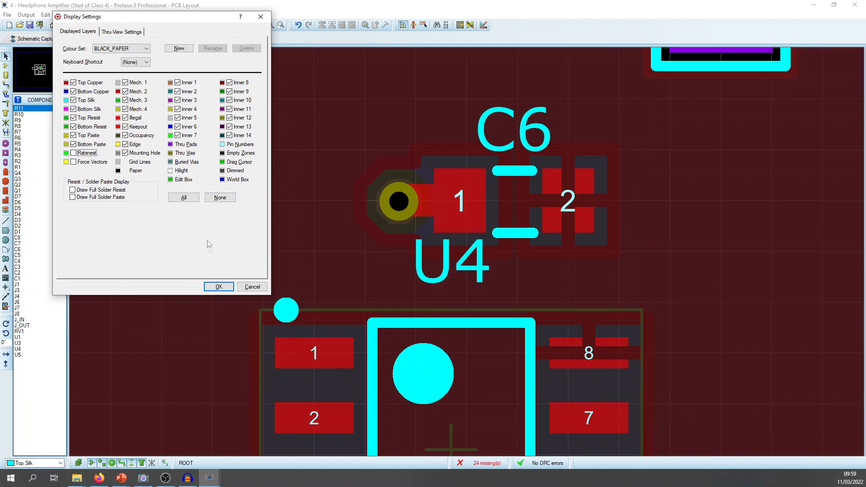
click(92, 154)
click(219, 287)
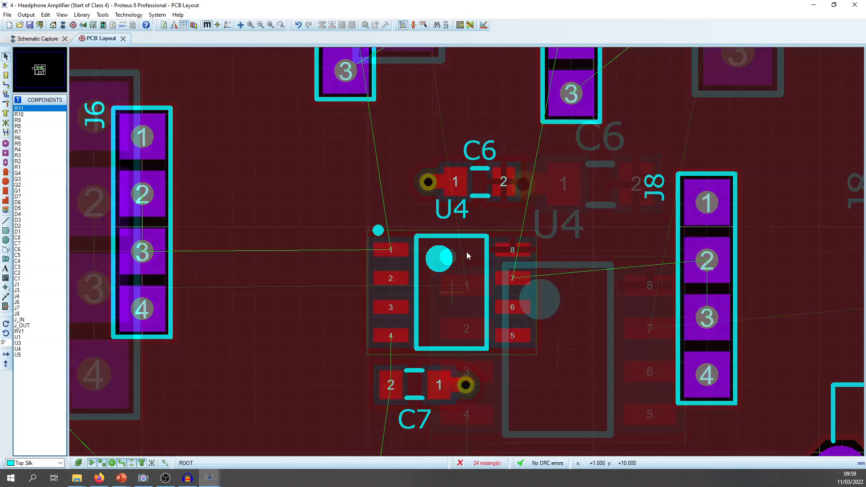
Step: Set a false origin at the centre of U4's pin 1
scroll(467, 252, up, 3)
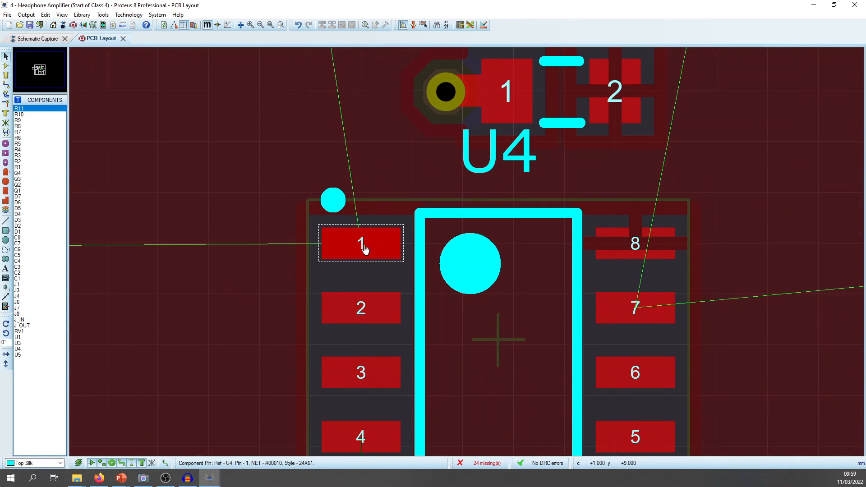
scroll(364, 249, down, 4)
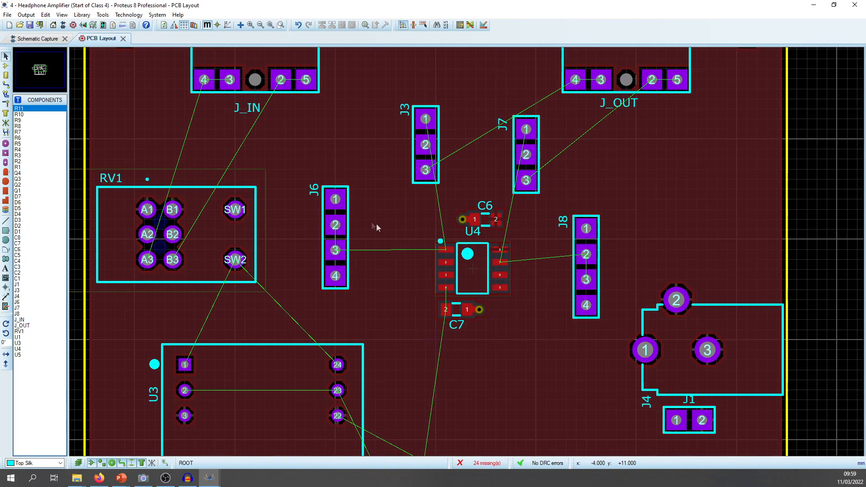
click(345, 202)
scroll(418, 216, up, 3)
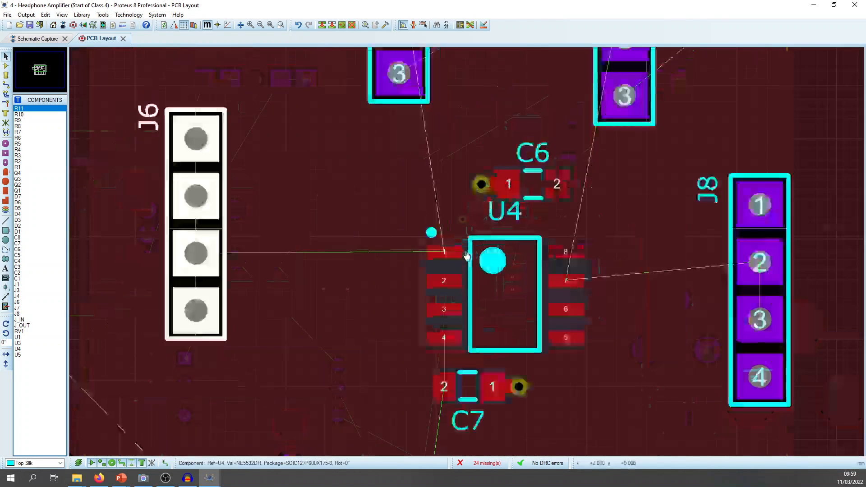
click(443, 226)
click(430, 206)
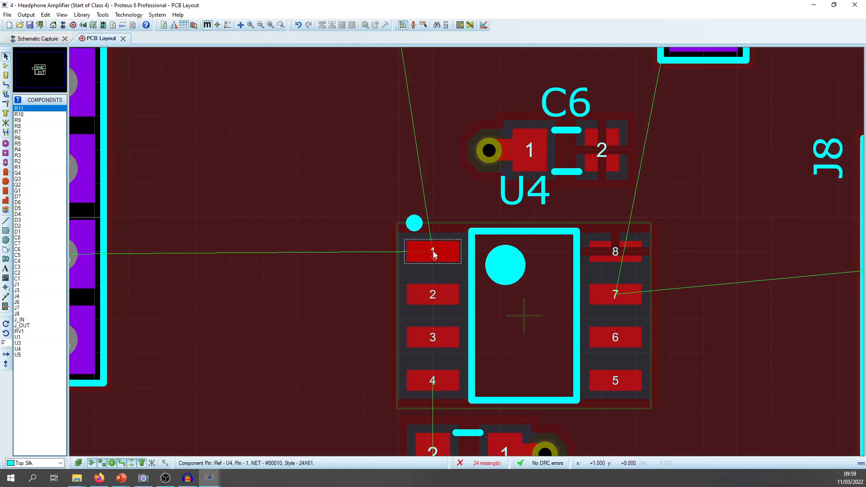
Step: Temporarily hide all layers to examine the new origin marker close up and from afar, and discard the display changes
key(ctrl+l)
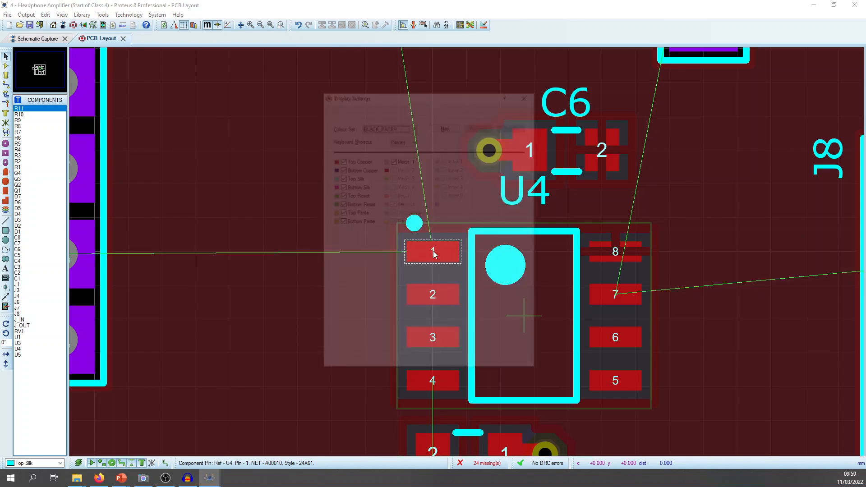
click(488, 275)
drag(424, 90, 215, 103)
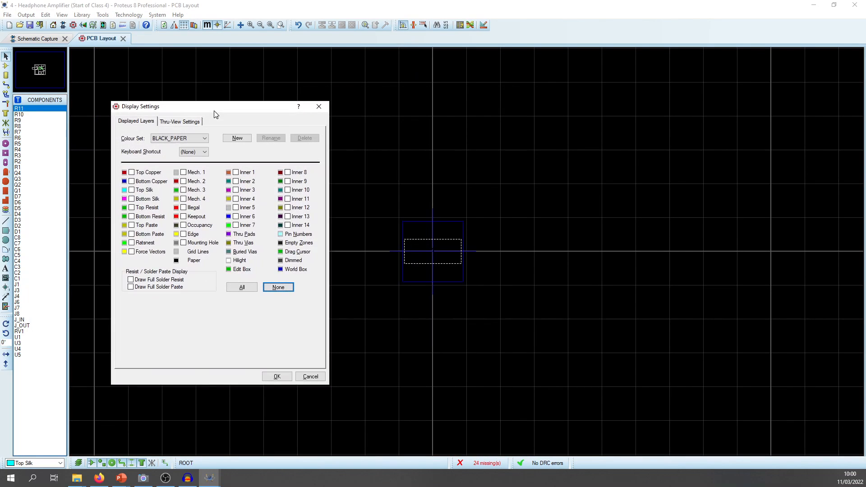
click(311, 377)
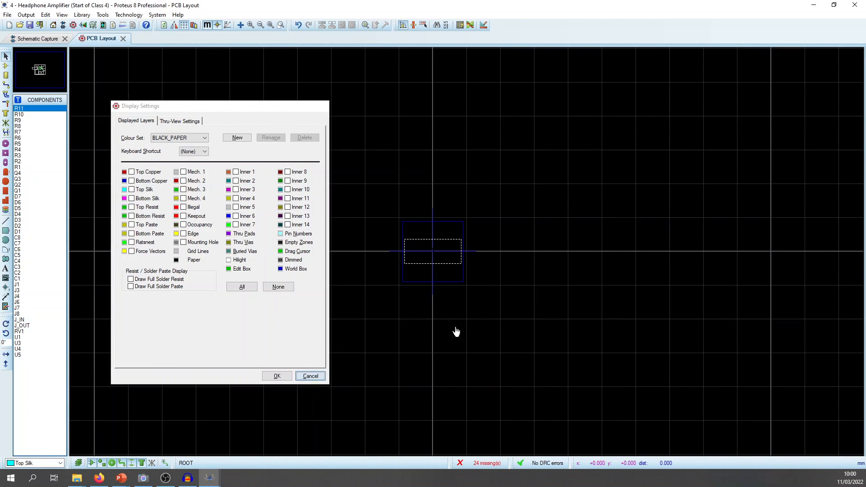
scroll(456, 333, down, 6)
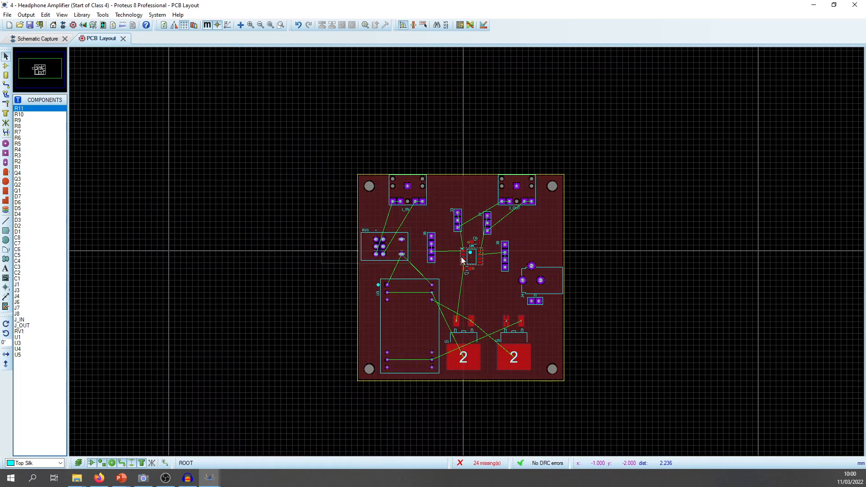
scroll(464, 258, down, 2)
key(ctrl+e)
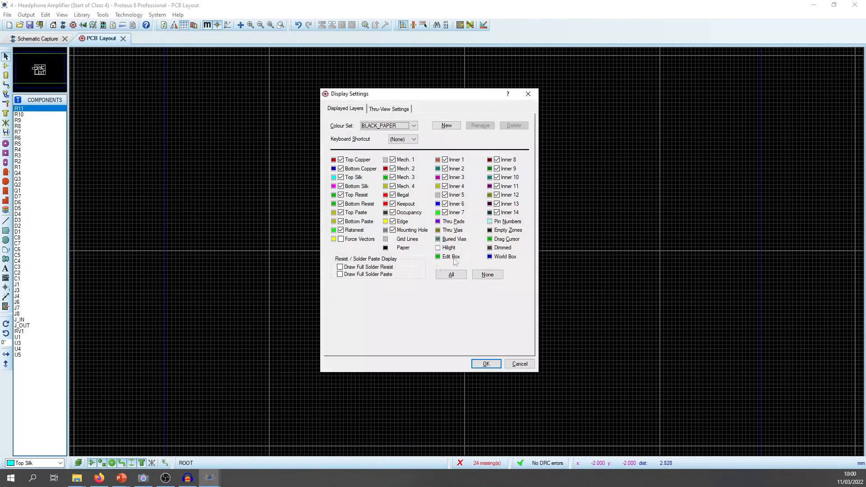
click(488, 274)
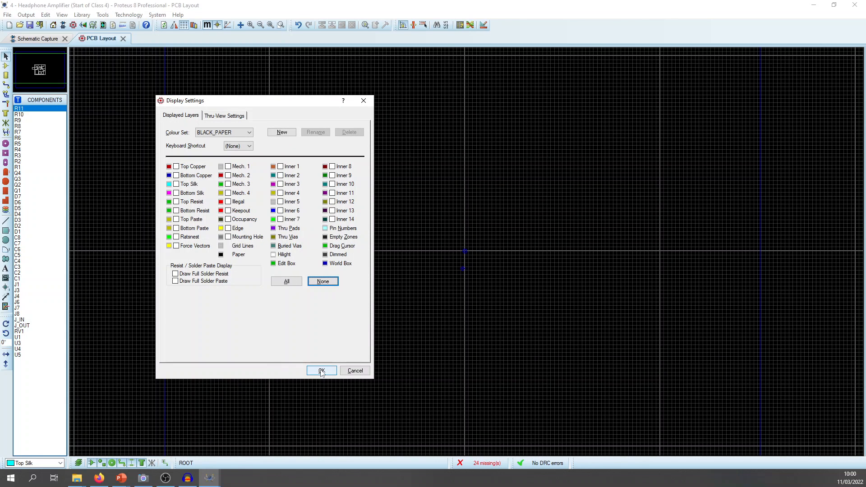
click(355, 371)
Step: Switch the coordinate units to thou around U4 and C6
scroll(469, 253, up, 5)
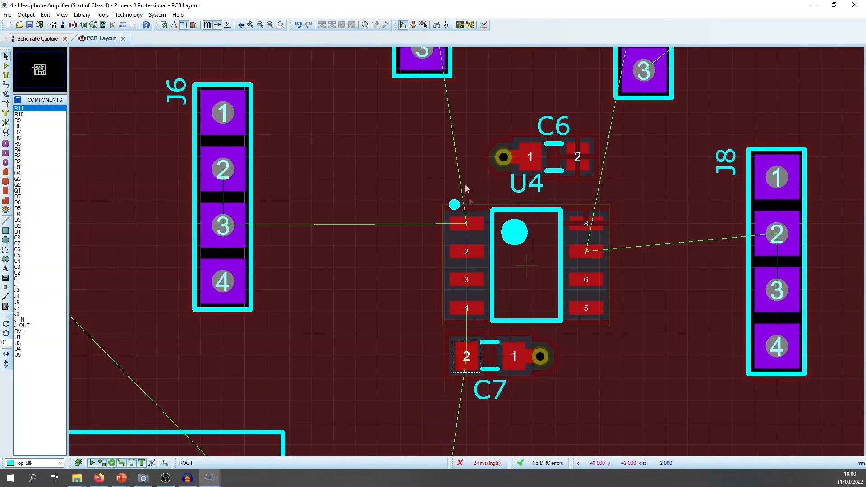
scroll(468, 225, up, 2)
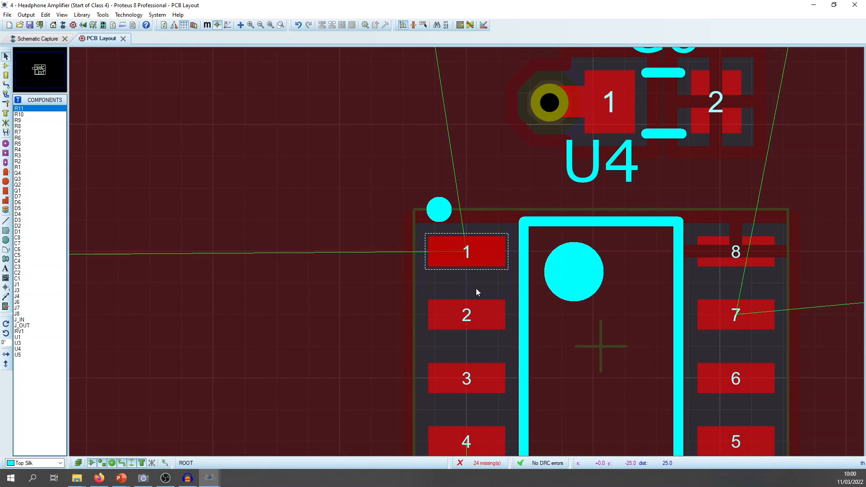
key(F5)
middle_click(464, 224)
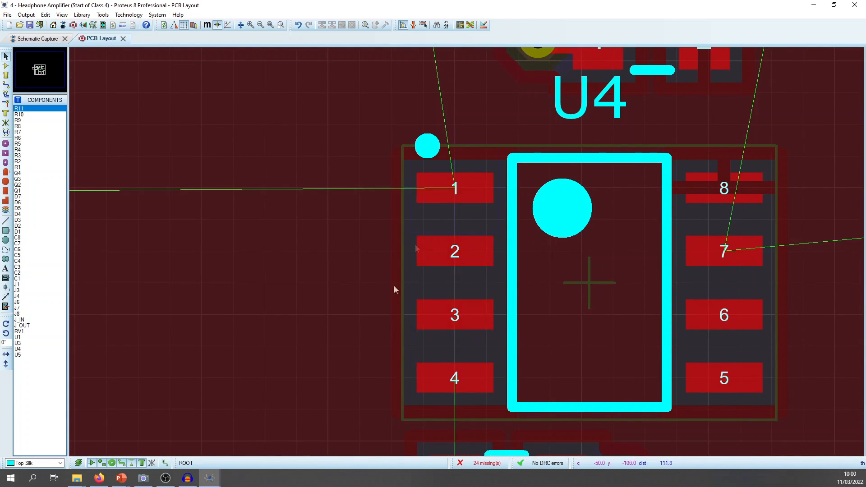
key(F5)
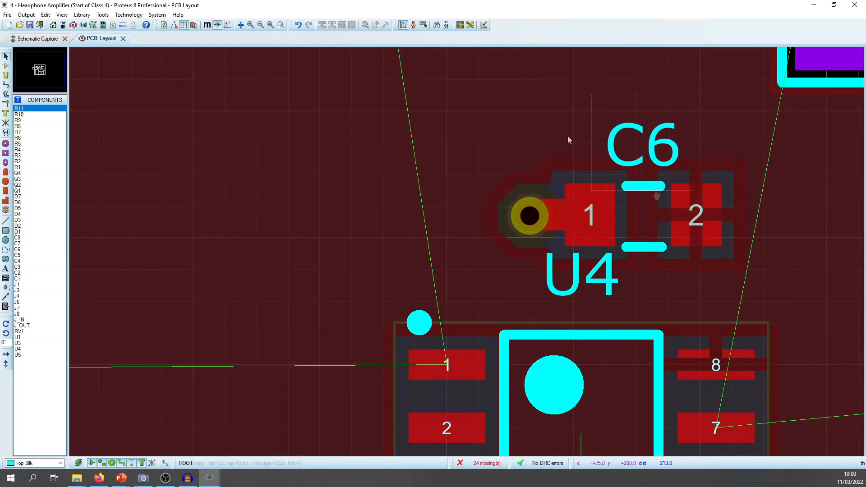
click(694, 209)
middle_click(715, 218)
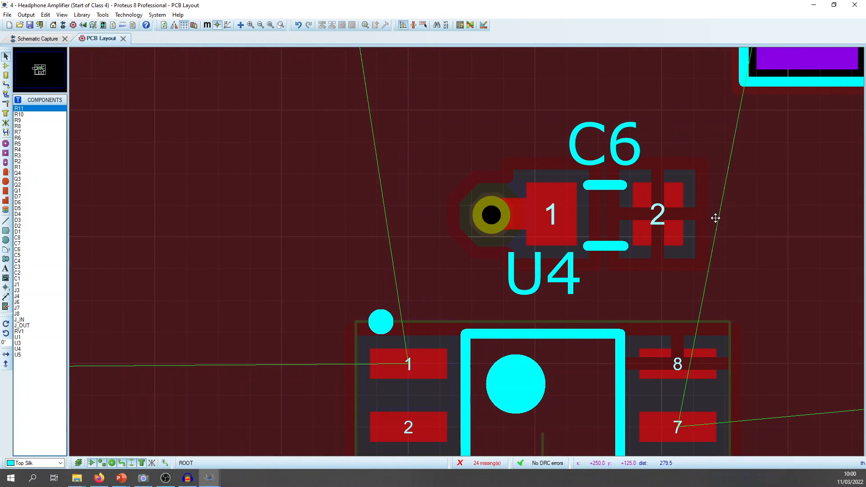
Step: Move C6 together with its short track and ground via so that pin 2 lines up above U4's pin 8
click(630, 218)
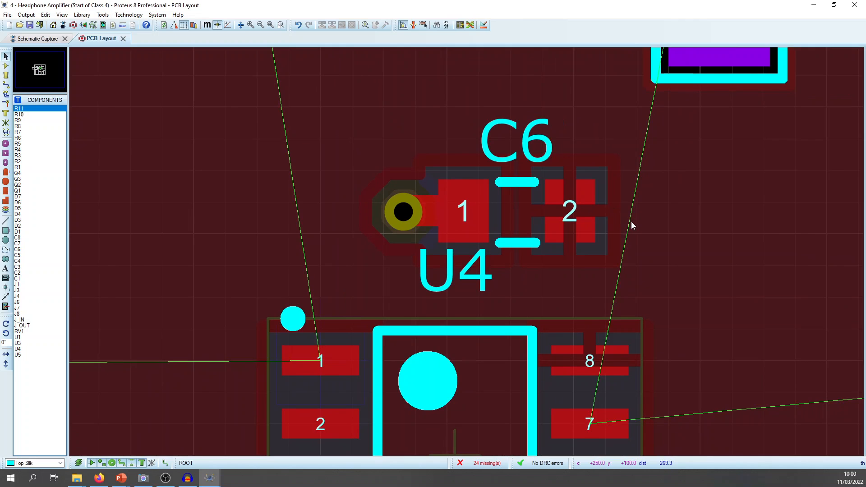
drag(326, 126, 707, 291)
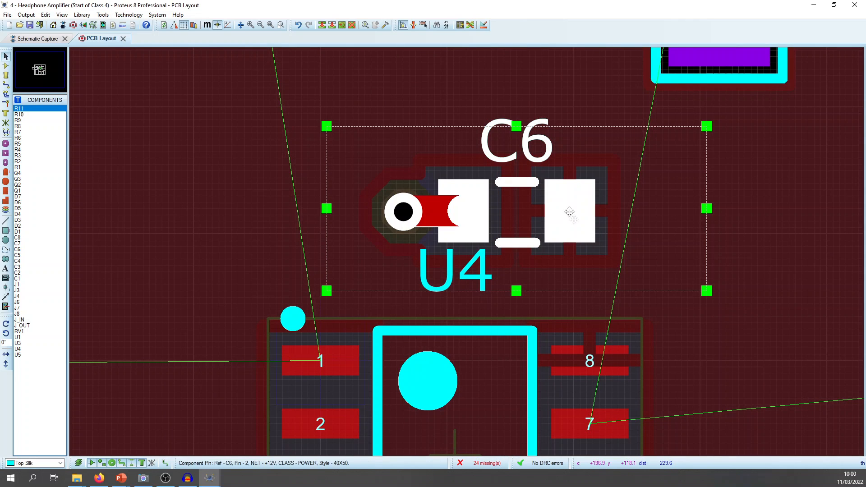
drag(563, 208, 595, 231)
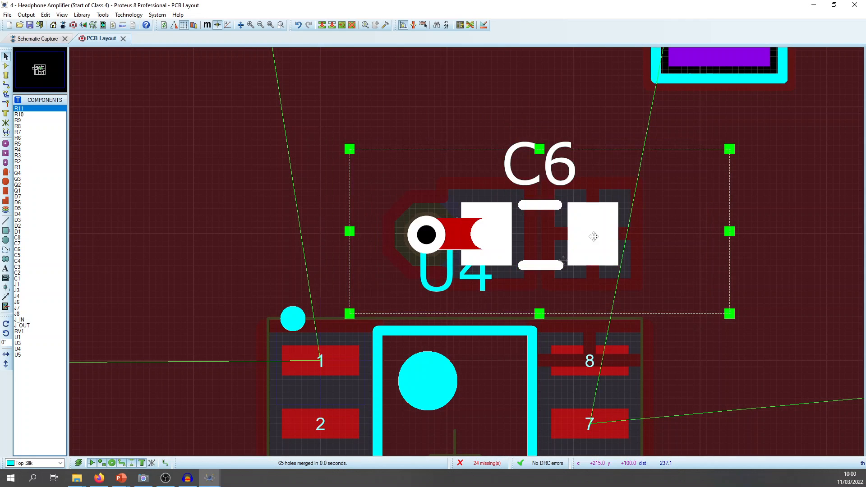
click(252, 233)
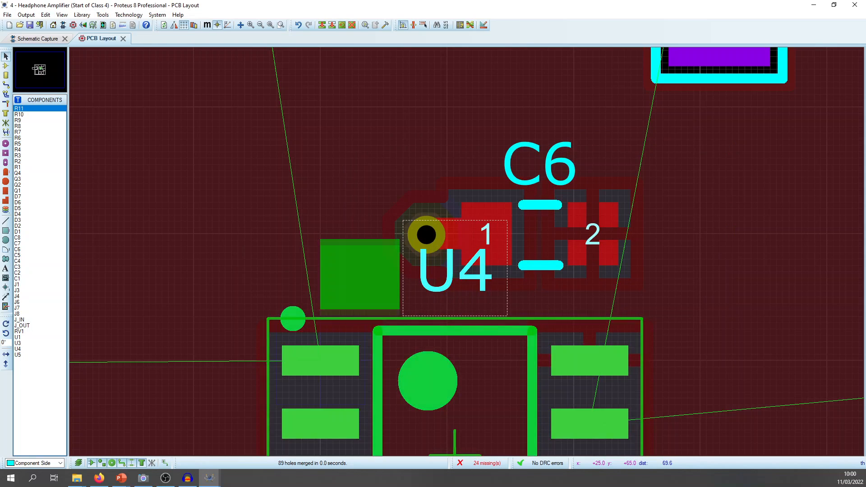
Step: Move U4's reference label above its pin 1 corner and shift C6's label slightly farther above the capacitor
drag(360, 272, 360, 284)
drag(557, 174, 556, 159)
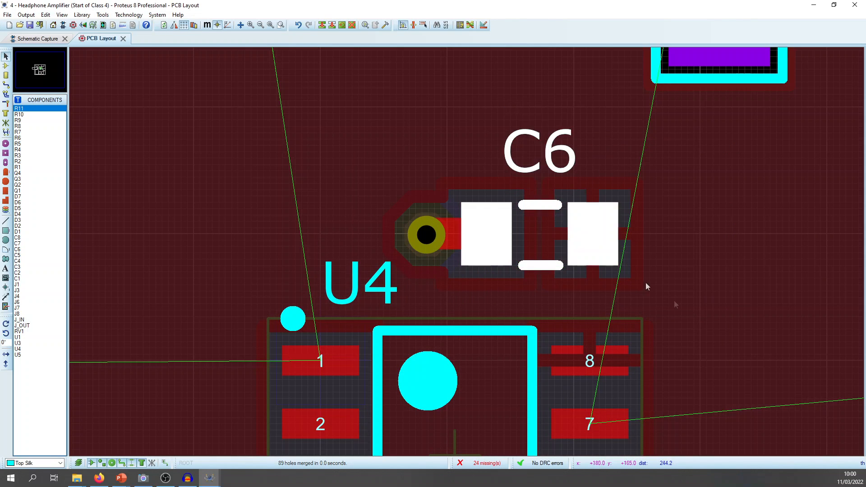
middle_click(681, 303)
click(664, 166)
Step: Route a straight T25 track on Top Copper from C6 pin 2 to U4 pin 8
scroll(650, 170, down, 1)
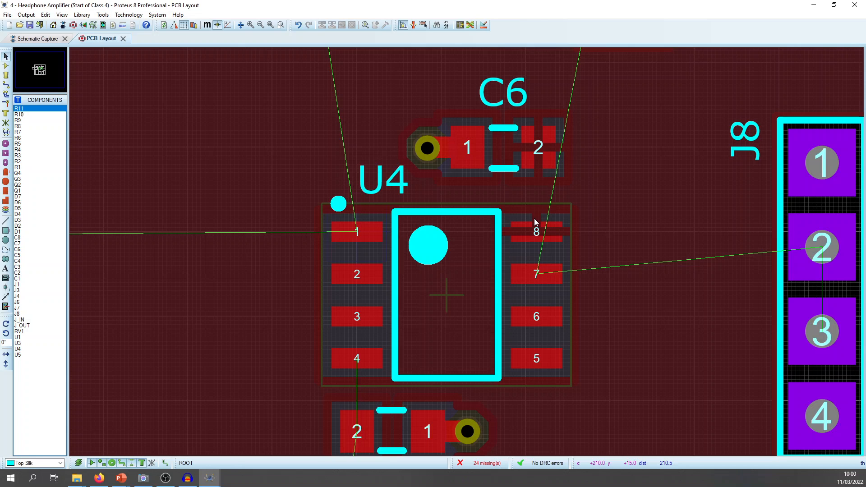
key(t)
click(535, 157)
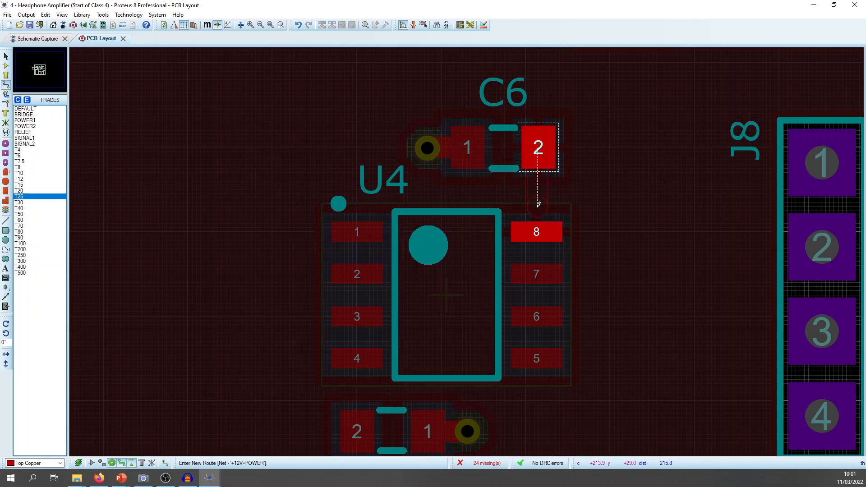
key(Escape)
scroll(541, 185, up, 3)
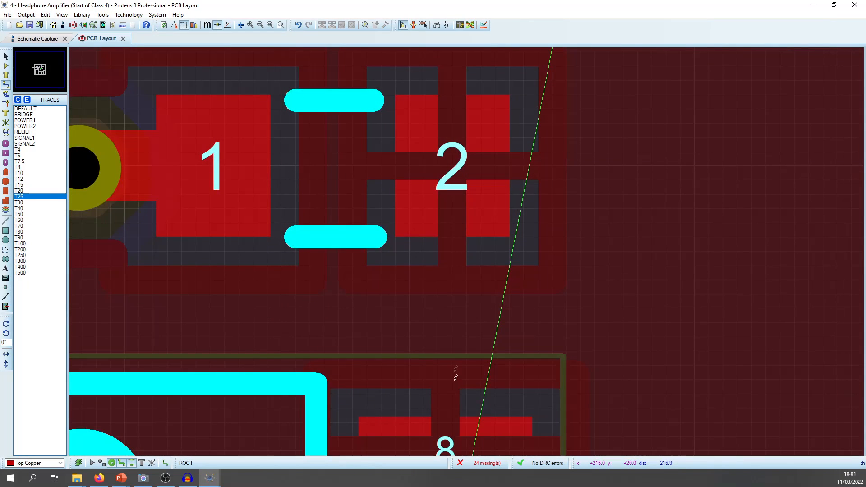
middle_click(445, 307)
click(439, 246)
click(445, 107)
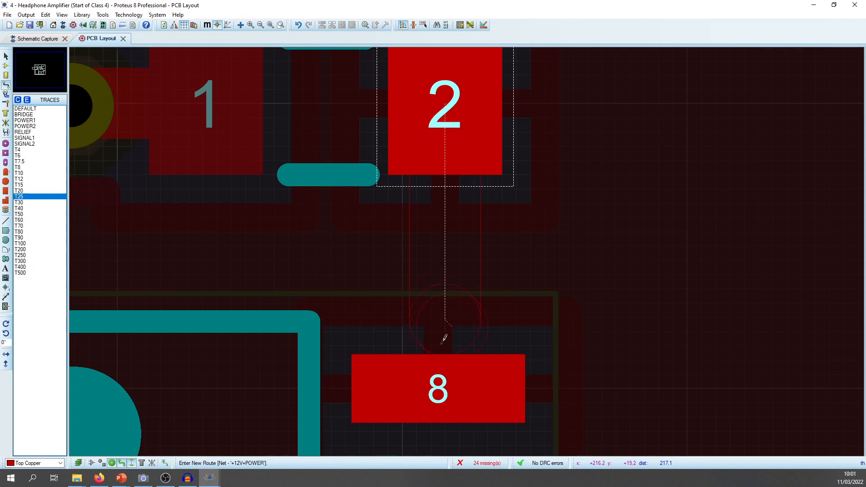
click(438, 388)
middle_click(574, 376)
click(555, 276)
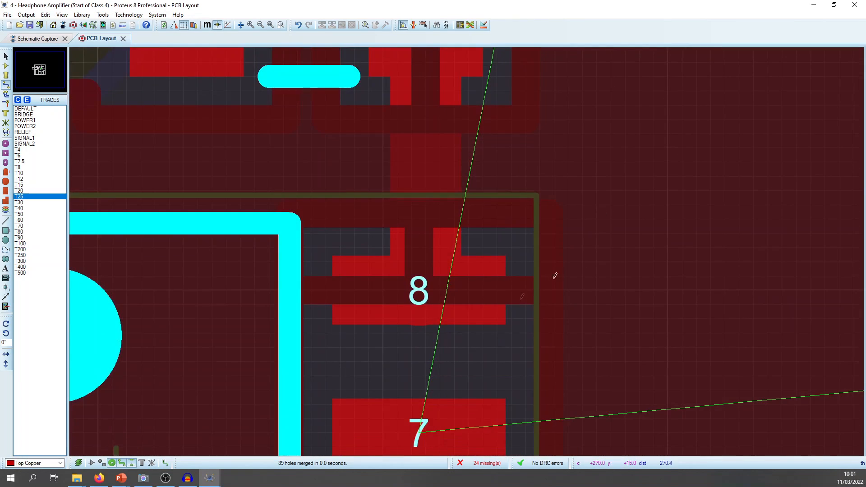
scroll(411, 338, up, 3)
scroll(501, 216, down, 3)
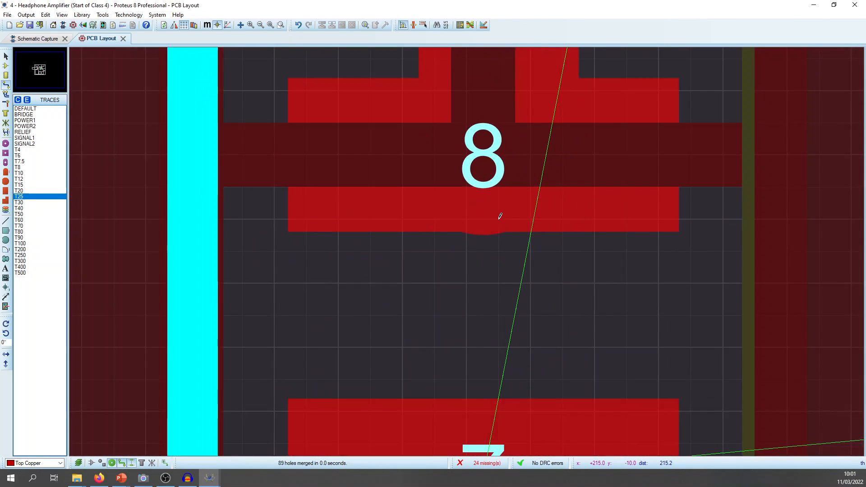
Step: Change the Top Copper track between C6 pin 2 and U4 pin 8 to a narrower trace style
right_click(493, 114)
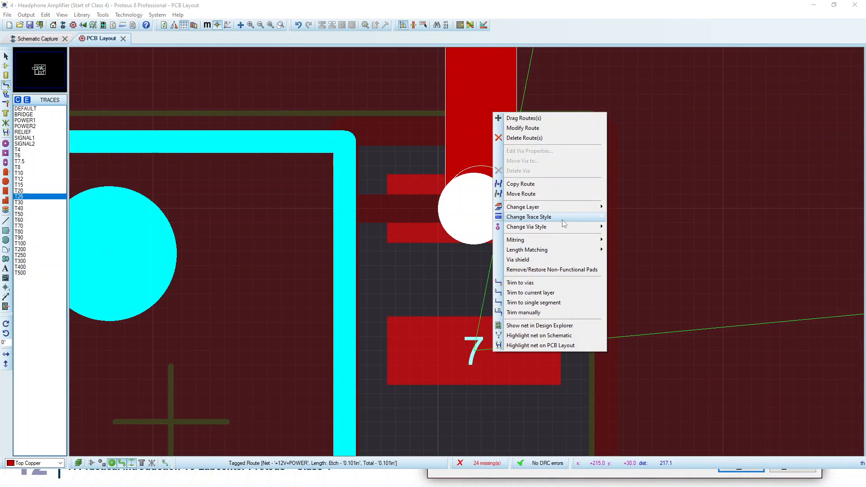
mouse_move(562, 219)
click(630, 343)
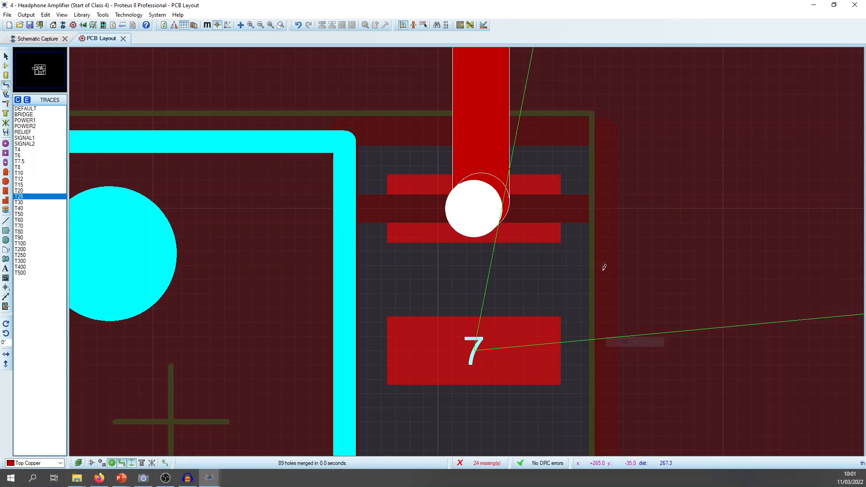
scroll(513, 204, down, 3)
key(Escape)
click(516, 175)
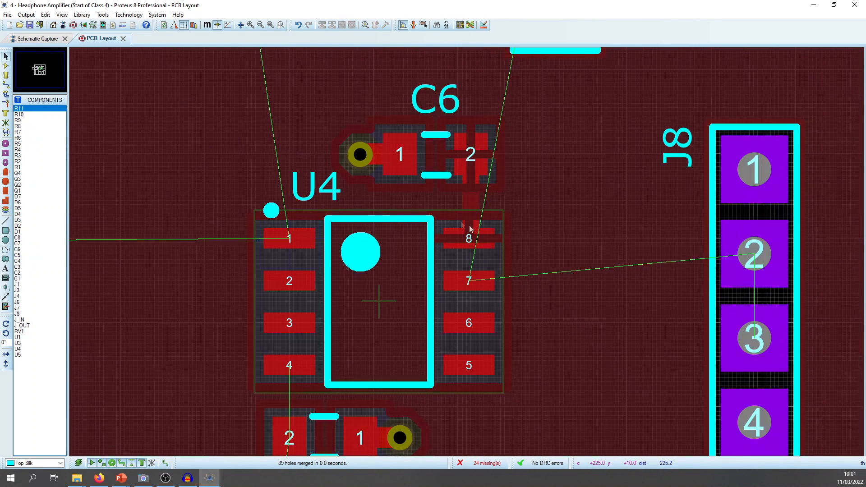
Step: Check U4:A's feedback resistors in the schematic, and place R1 and R3 on the board left of U4, with R3 below R1
click(38, 39)
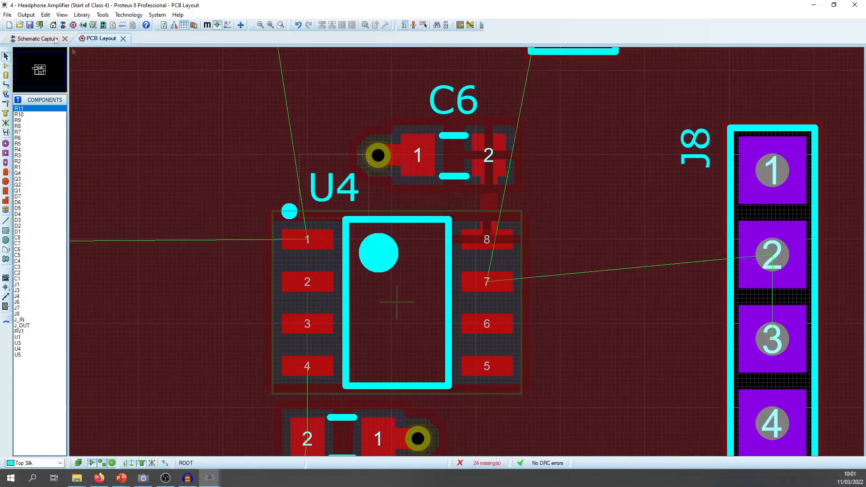
middle_click(401, 211)
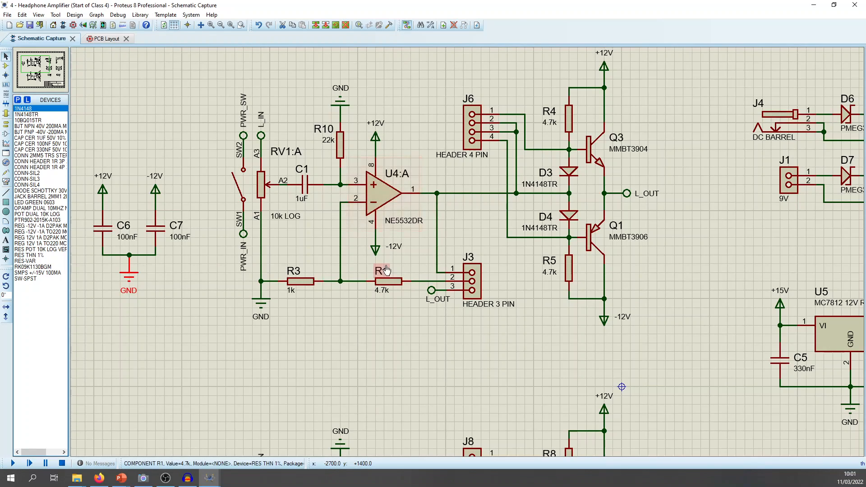
click(391, 194)
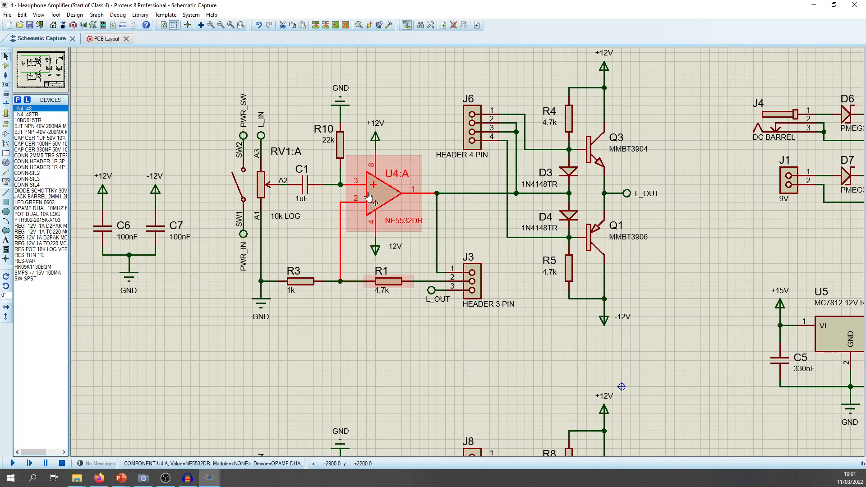
click(101, 39)
click(6, 66)
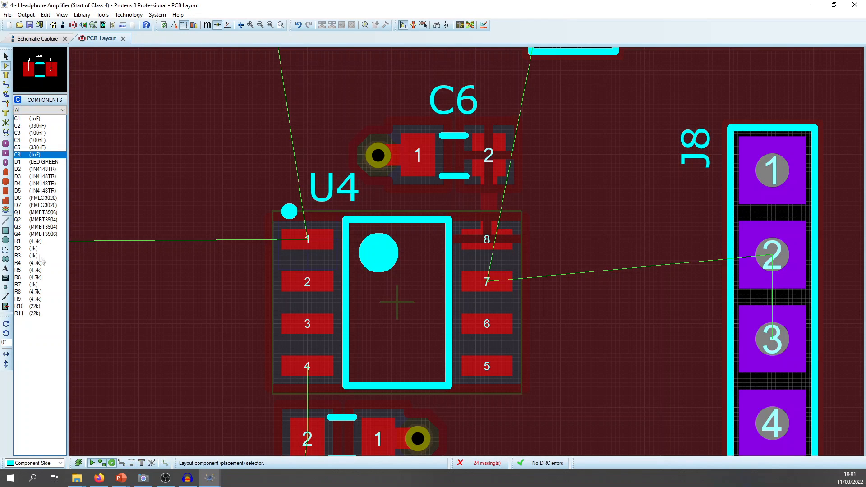
click(34, 241)
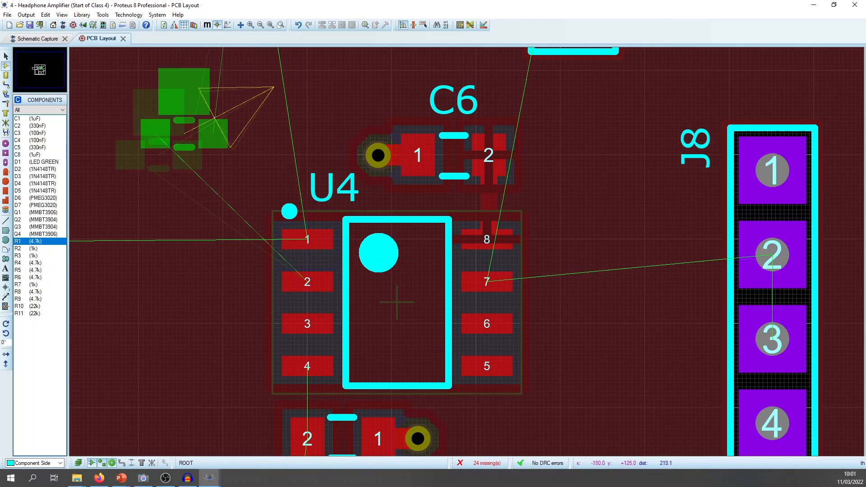
click(167, 155)
click(33, 249)
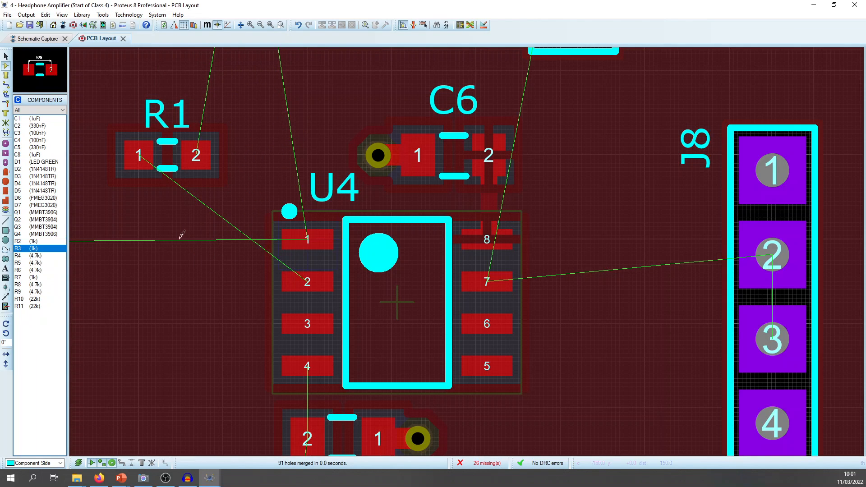
click(163, 226)
key(F3)
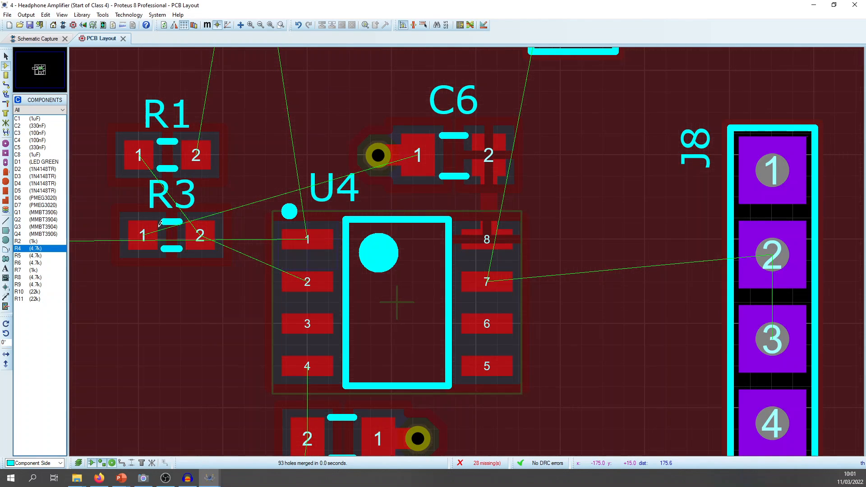
Step: Move R1 and R3 slightly up and toward U4 so the two resistors line up in a vertical column
key(Escape)
drag(142, 156, 164, 135)
drag(143, 245, 161, 229)
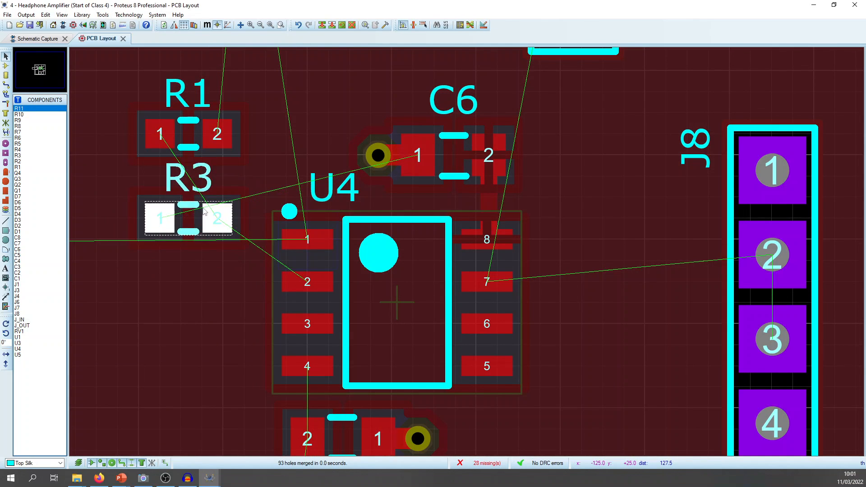
Step: Move connector J6 outward from R1 and R3, towards the SW1 and SW2 pads, to make room beside the resistors
scroll(314, 276, down, 2)
scroll(313, 277, down, 1)
scroll(314, 277, up, 1)
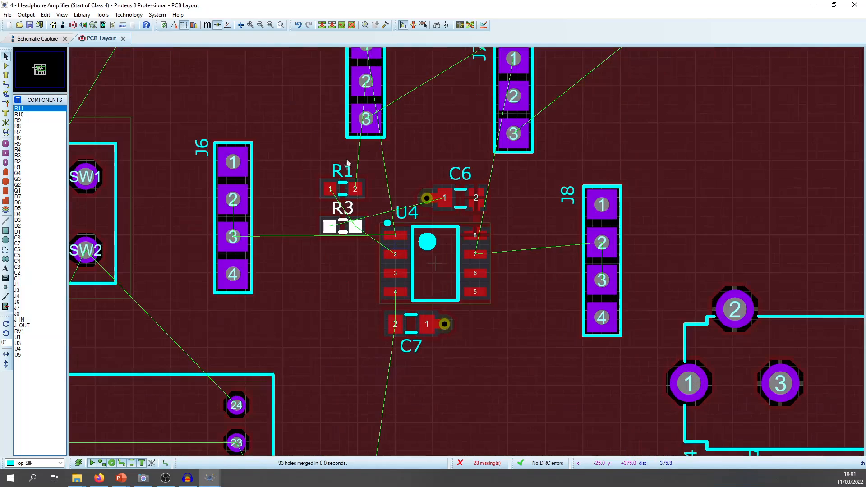
click(235, 161)
drag(235, 161, 191, 198)
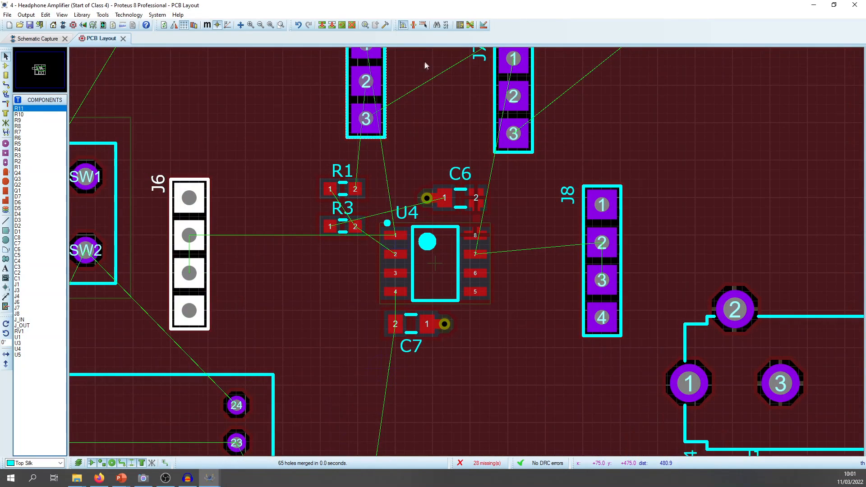
Step: Move connector J3 from above U4 into the gap between J6 and resistors R1 and R3
click(367, 79)
drag(367, 79, 285, 223)
middle_click(437, 164)
click(407, 124)
drag(256, 151, 256, 132)
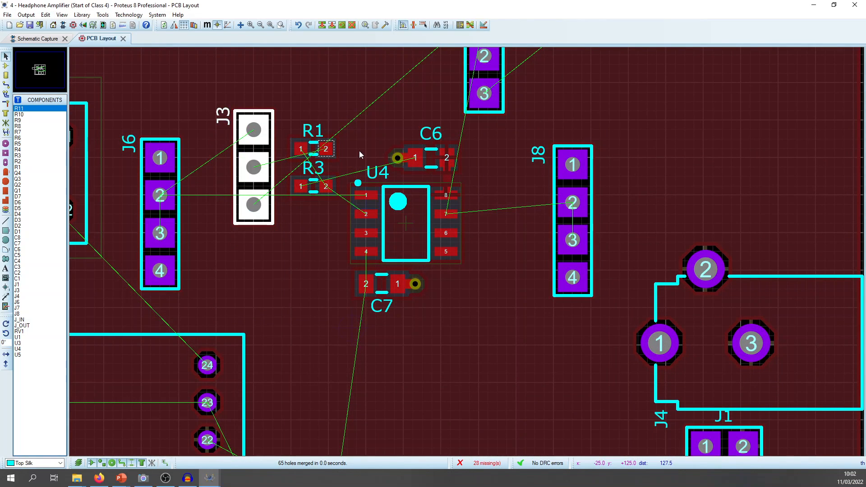
middle_click(238, 144)
click(265, 131)
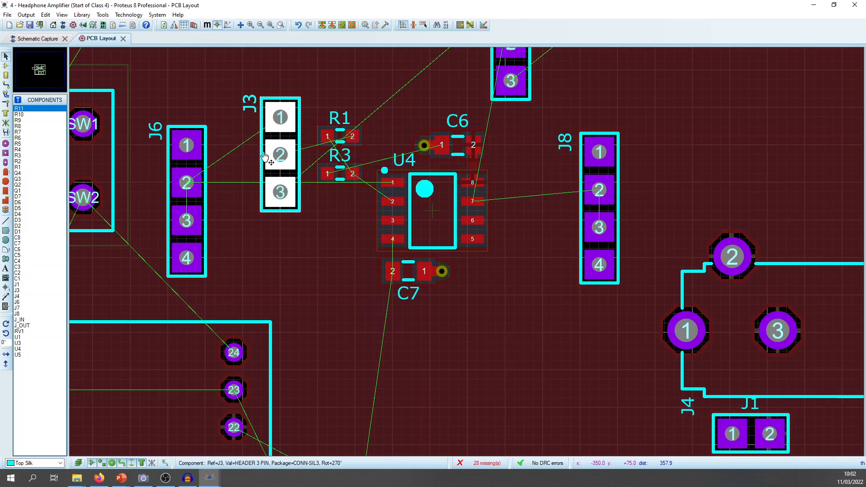
middle_click(366, 141)
click(345, 145)
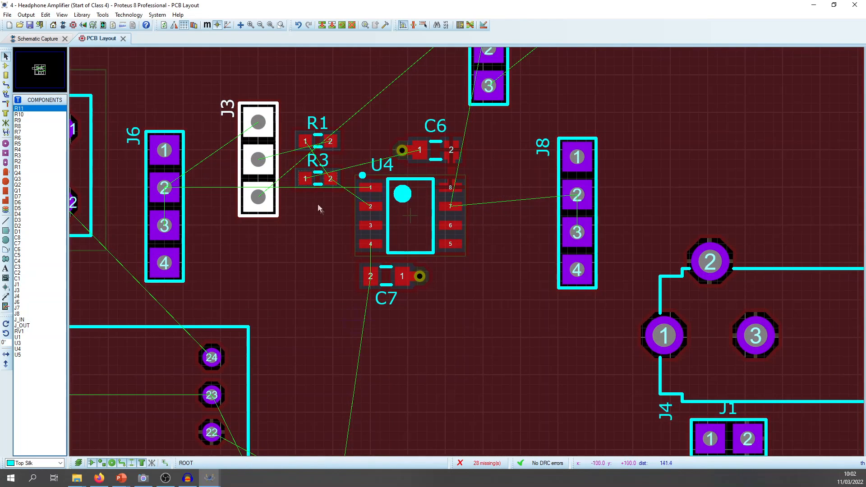
Step: Rotate R1 by 180 degrees and move it below R3, and shift R3 slightly upwards
scroll(328, 196, up, 2)
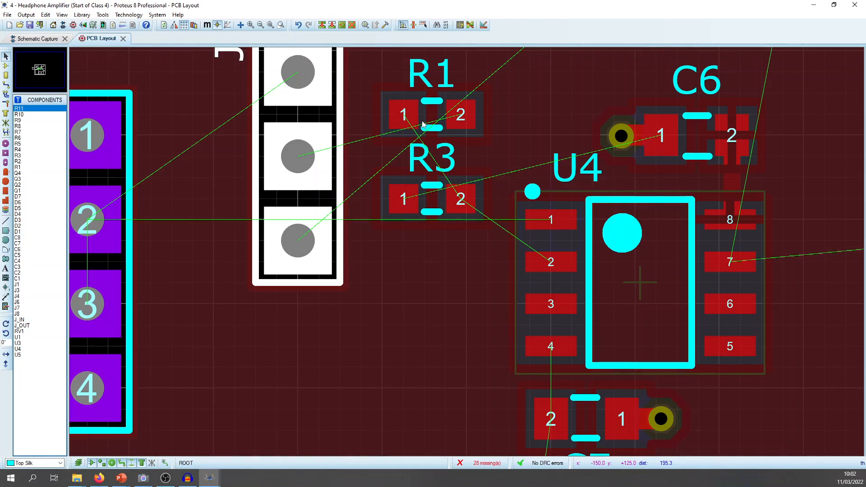
click(405, 111)
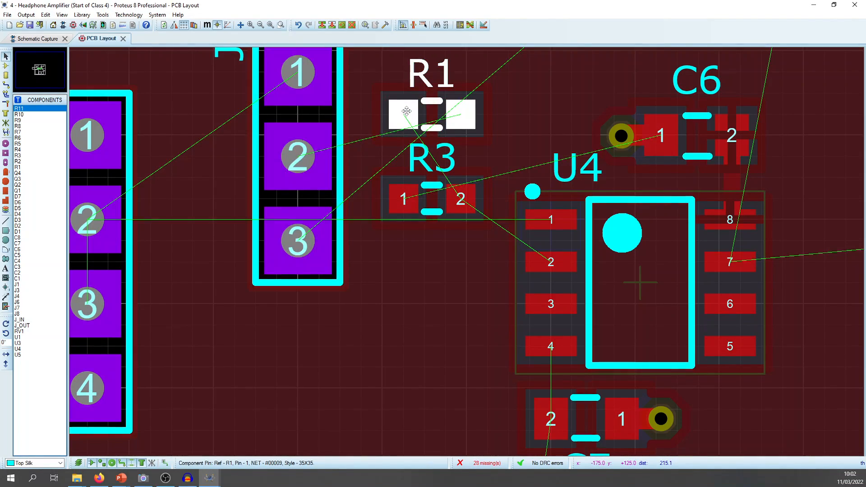
drag(407, 112, 349, 393)
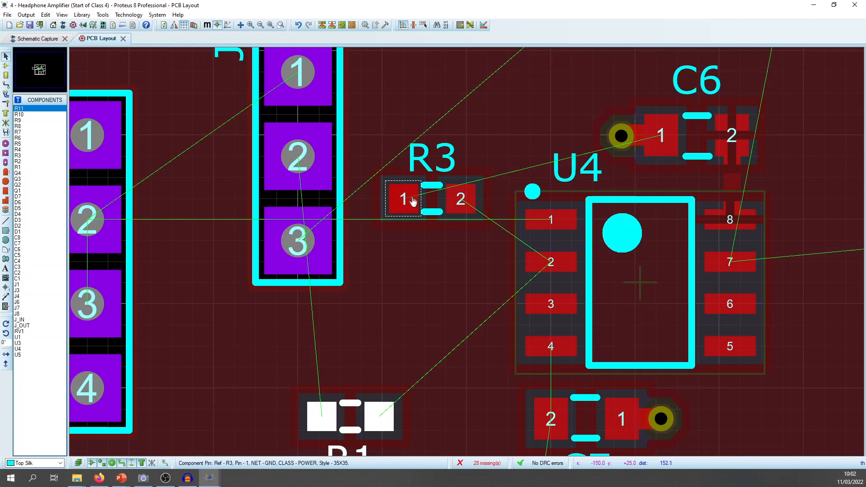
drag(412, 199, 413, 177)
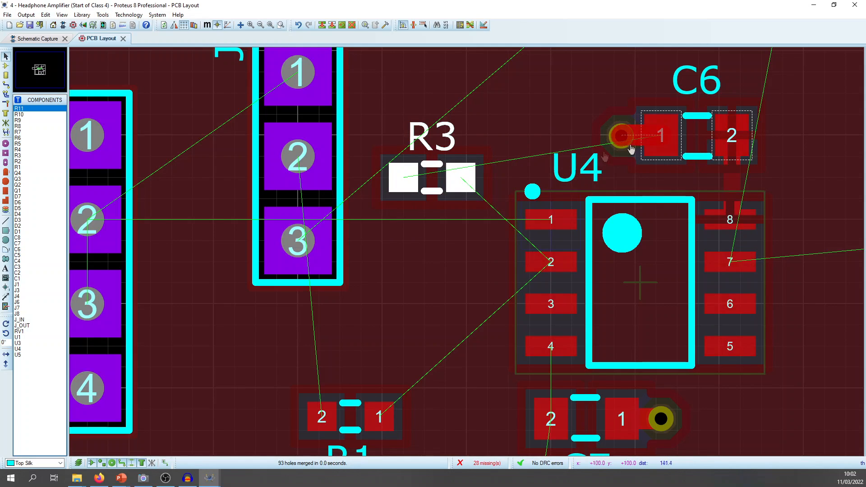
click(386, 109)
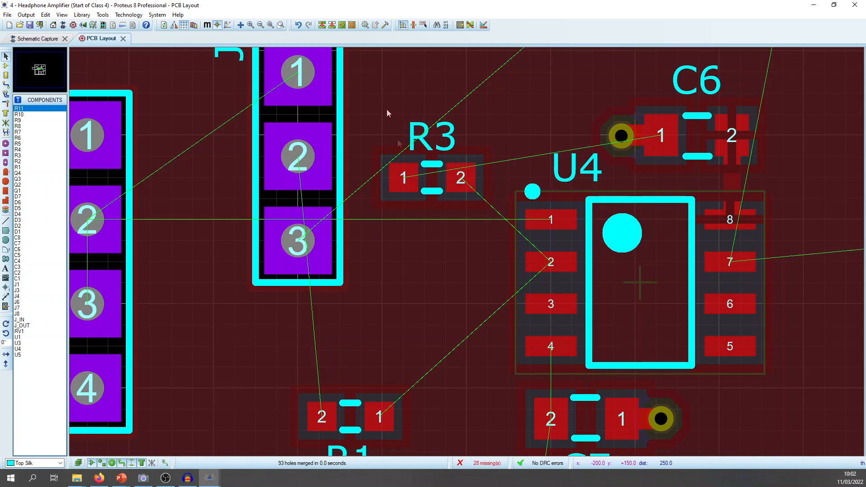
Step: Route a short T25 track from R3 pin 1 up to a ground via just above the pad
click(405, 180)
double_click(405, 135)
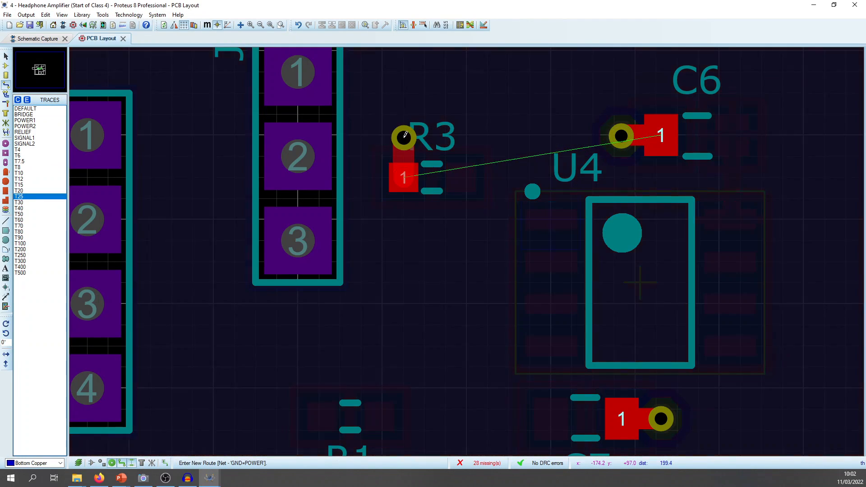
key(space)
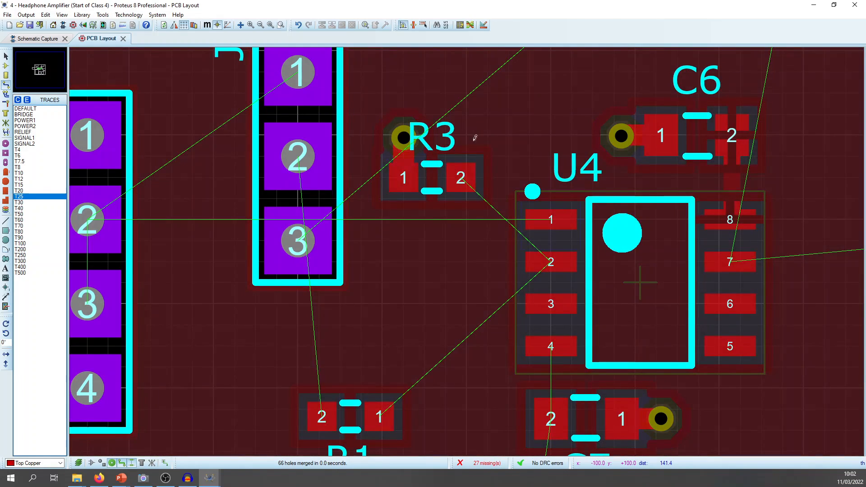
Step: Move R1 closer to U4 and place R3 with its ground via directly below R1, pads aligned
click(6, 57)
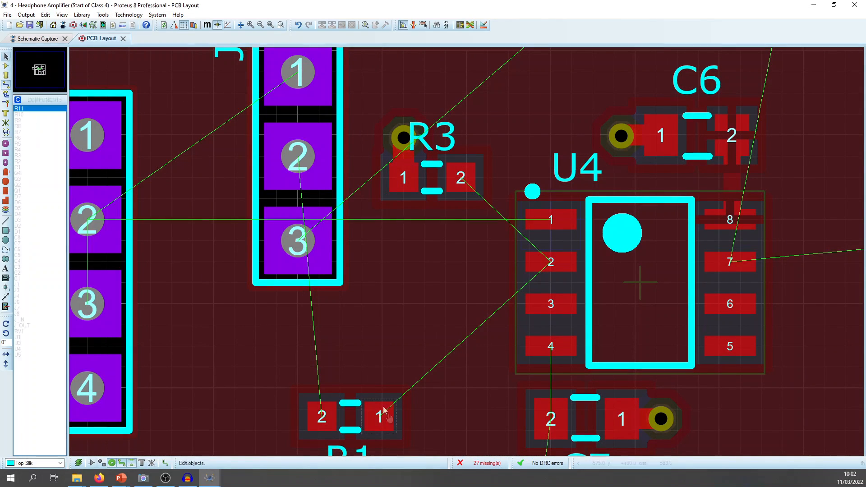
click(387, 418)
drag(386, 418, 453, 305)
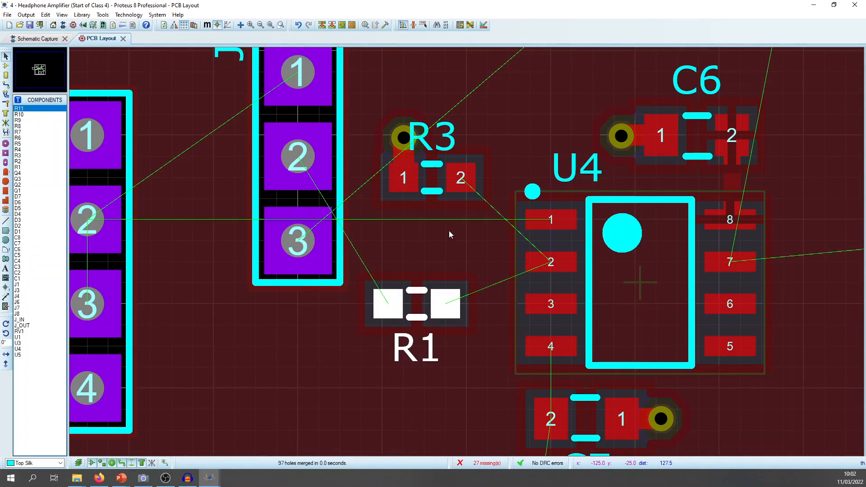
drag(361, 92, 508, 240)
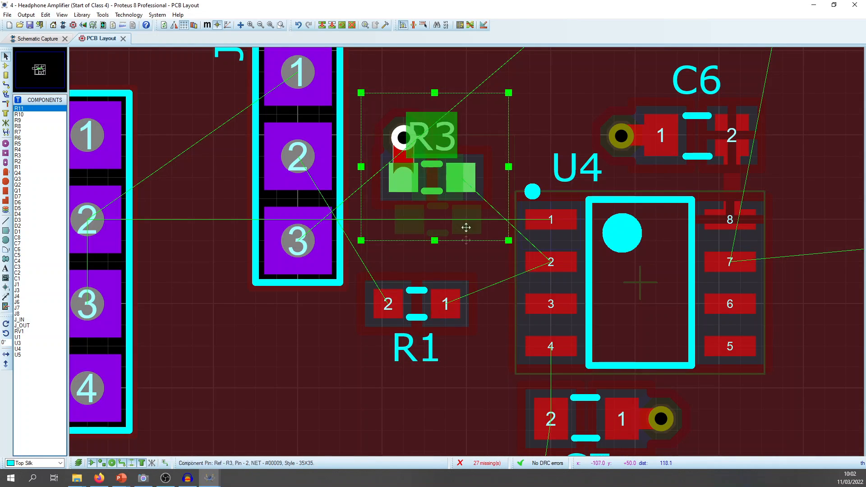
drag(438, 384, 438, 394)
right_click(323, 344)
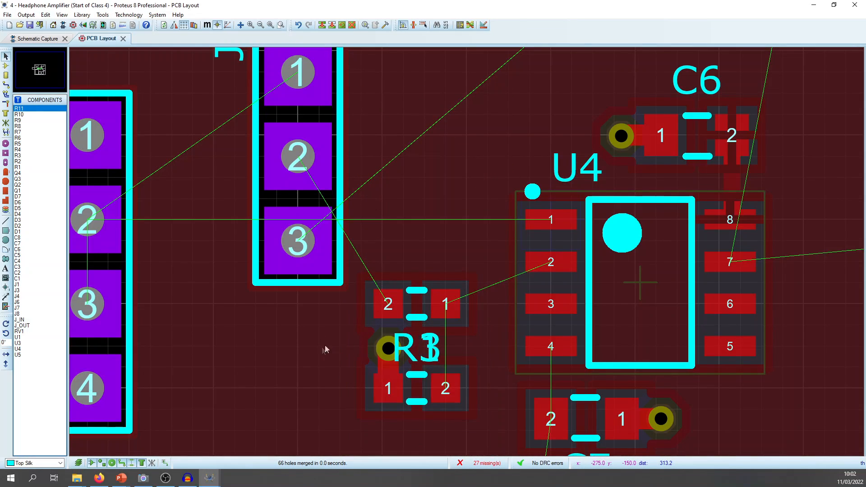
Step: Delete the ground via and its short track between R1 and R3
key(alt+Tab)
click(318, 341)
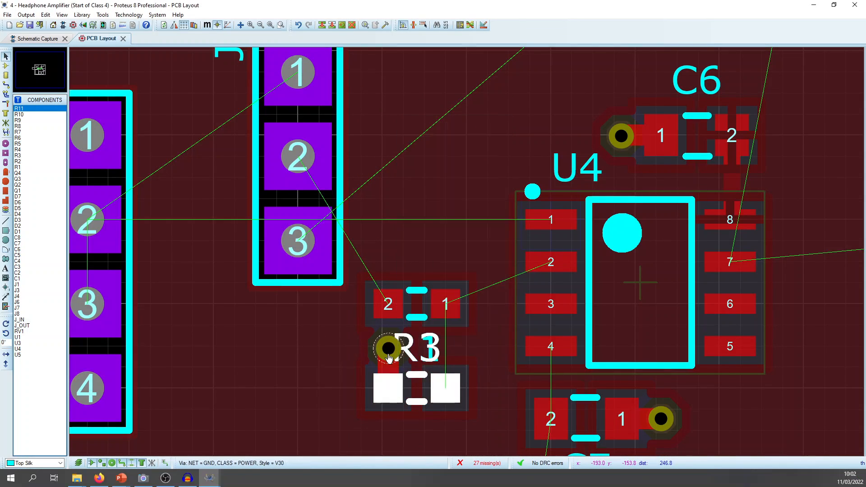
scroll(368, 352, up, 2)
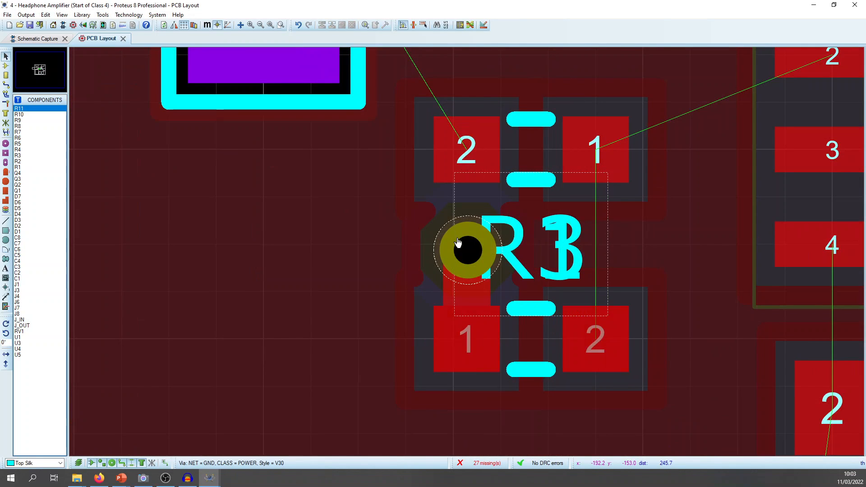
click(457, 238)
right_click(457, 237)
click(490, 256)
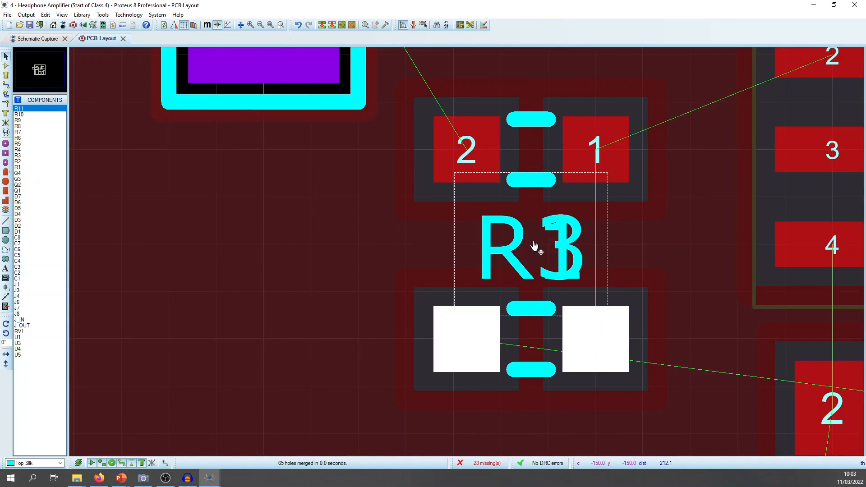
Step: Place the R3 label below its resistor, and move R1 and R3 together up beside U4, with R1 level with U4 pin 1
scroll(520, 255, down, 1)
drag(520, 255, 519, 382)
drag(420, 127, 618, 444)
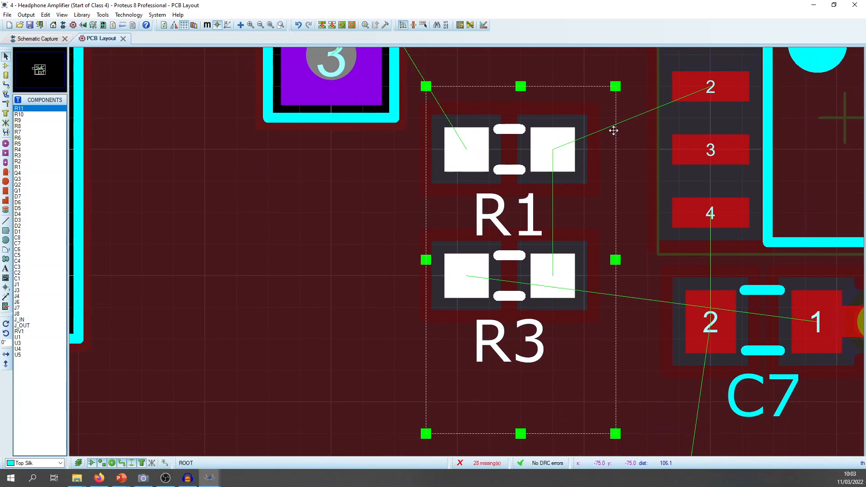
middle_click(614, 130)
mouse_move(566, 303)
mouse_down()
mouse_move(569, 176)
mouse_move(598, 176)
mouse_up()
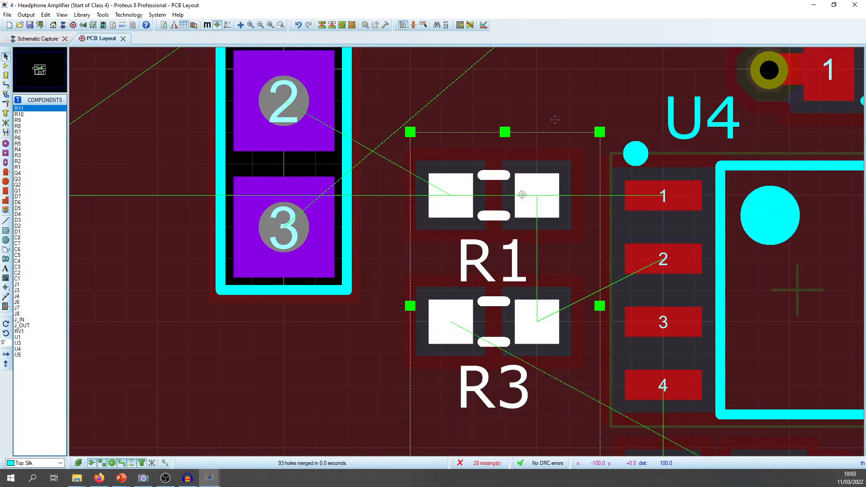
click(569, 140)
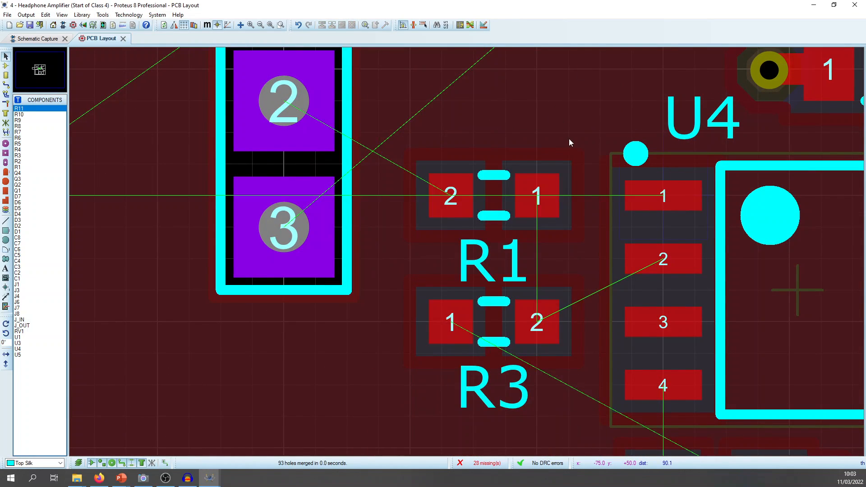
Step: Route a T25 track from R3 pin 2 to R1 pin 1 and join U4 pin 2 to it with a T20 track
click(538, 324)
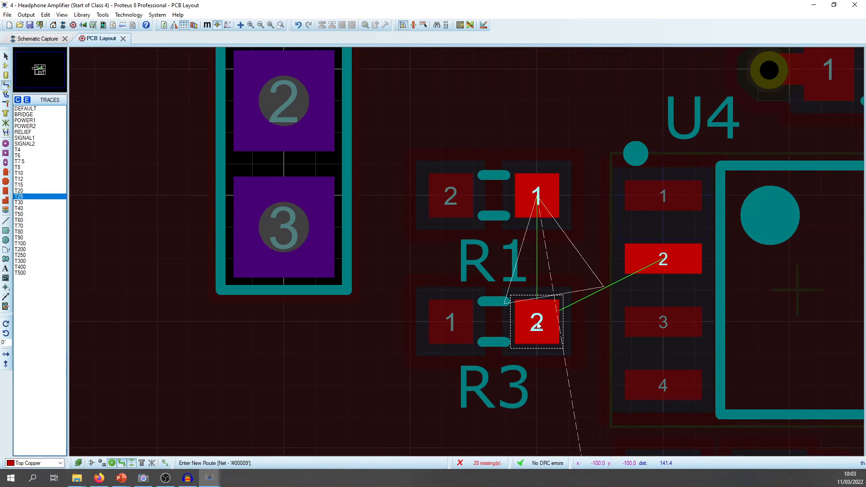
click(537, 195)
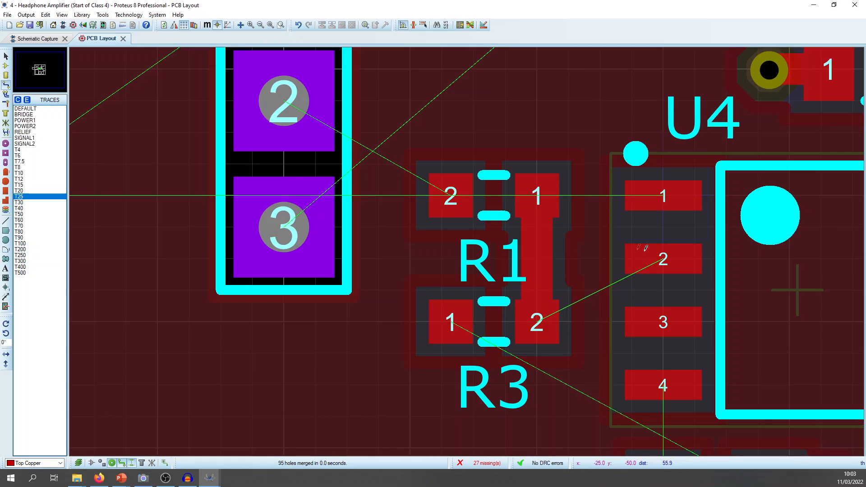
click(21, 191)
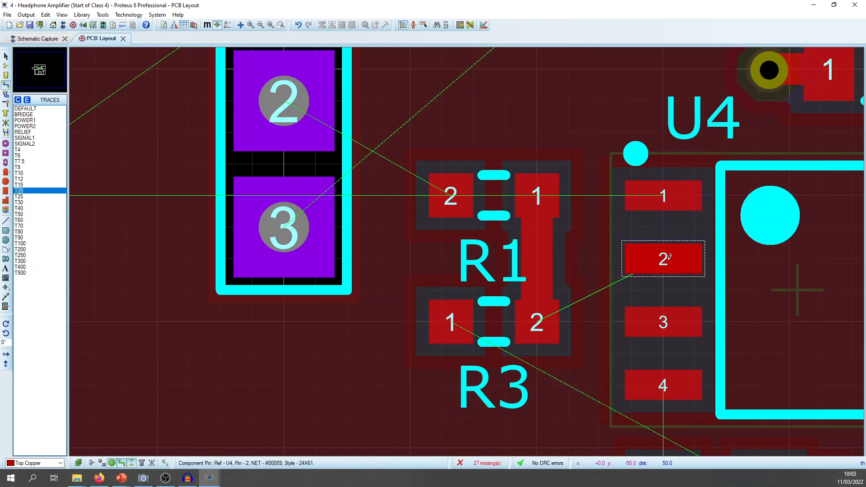
click(527, 256)
click(536, 257)
right_click(560, 208)
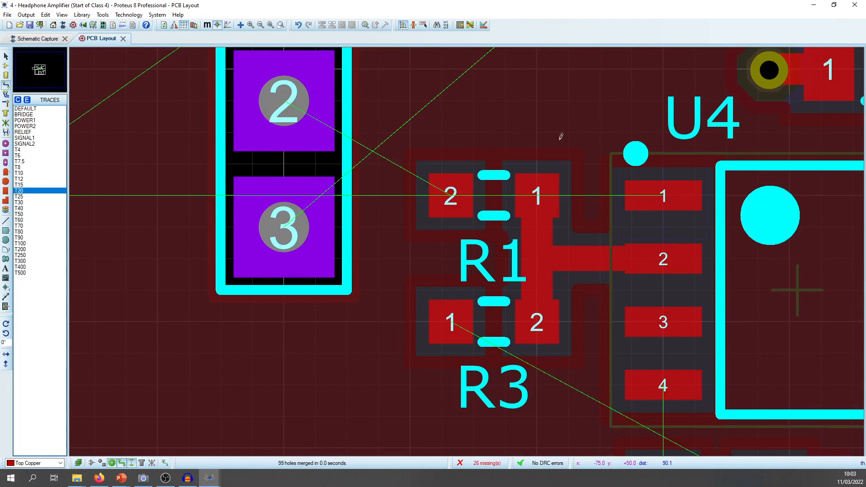
Step: Route a T20 top copper track from J3 pin 2 to R1 pin 2
middle_click(560, 140)
click(316, 141)
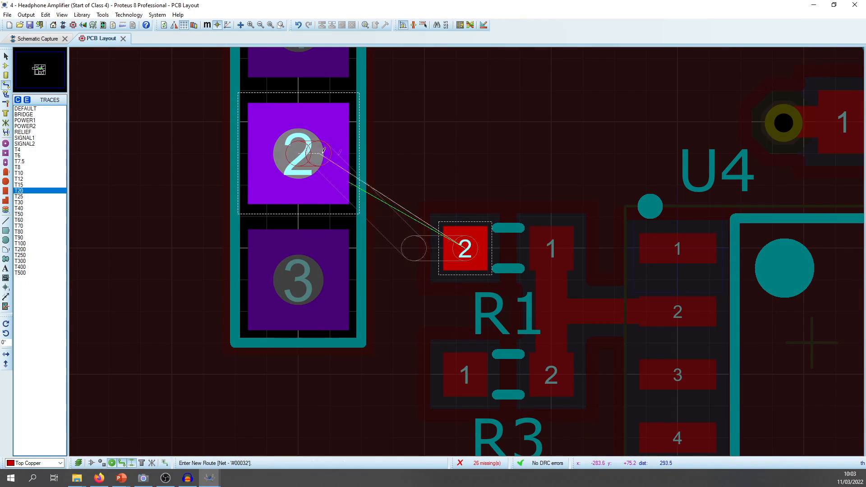
click(461, 197)
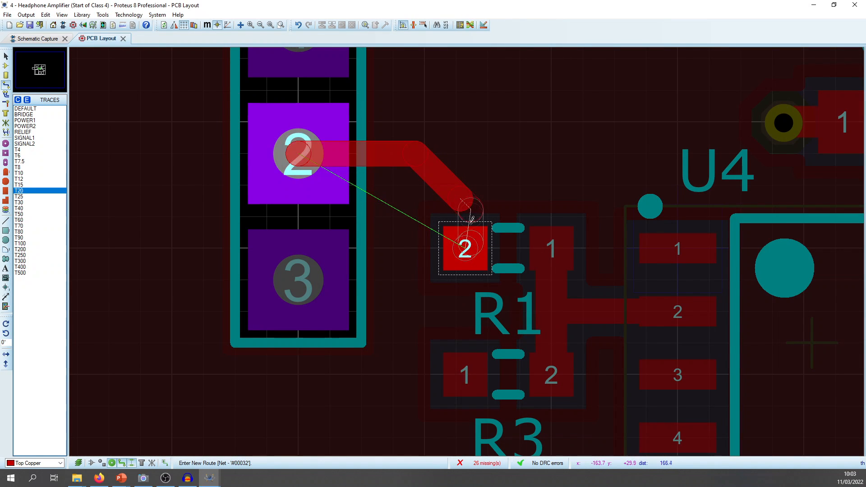
click(465, 247)
Step: Route a T20 top copper track from J3 pin 1 diagonally over R1 to U4 pin 1
middle_click(535, 138)
click(493, 203)
click(310, 141)
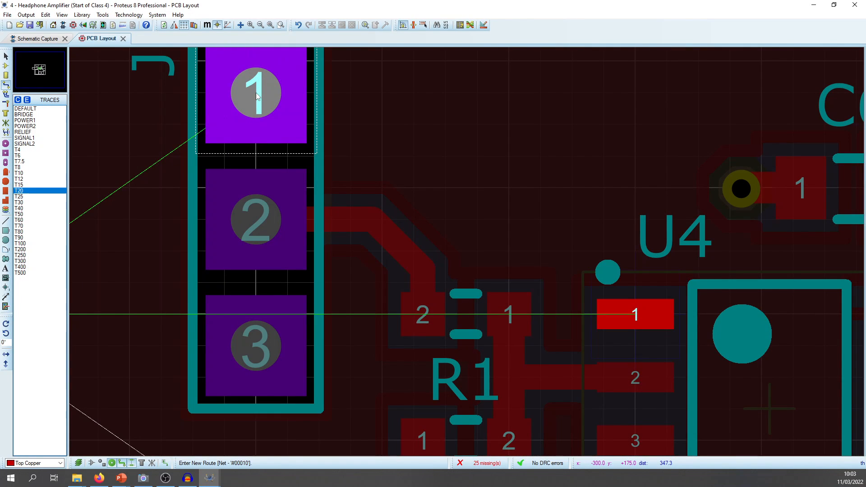
click(437, 218)
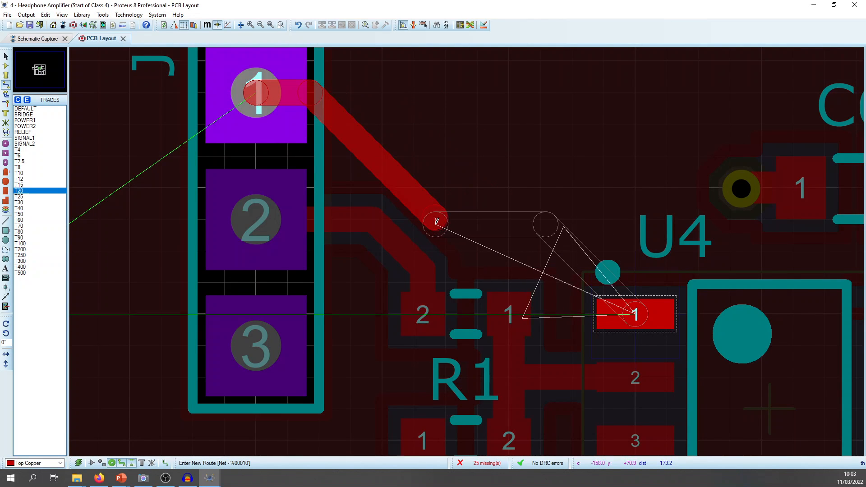
key(BackSpace)
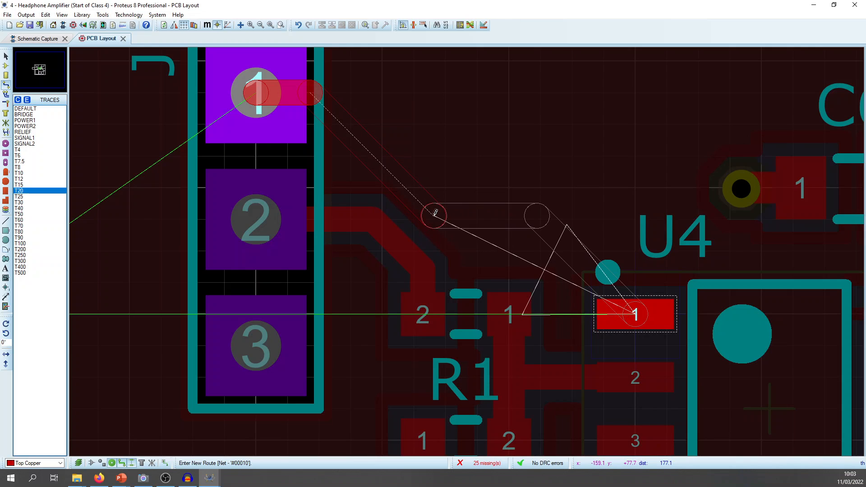
double_click(419, 197)
Step: Route a short T25 top copper track from R3 pin 1 down to a via beside the resistor and return to the top copper layer
scroll(452, 234, down, 2)
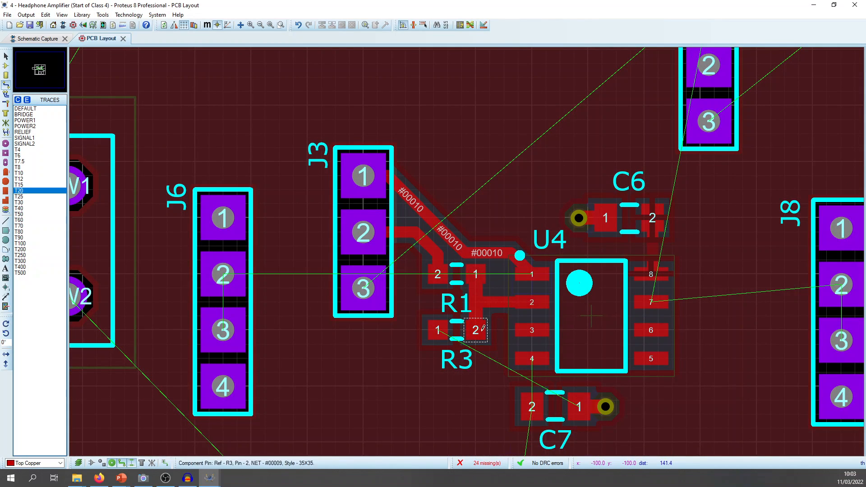
click(438, 330)
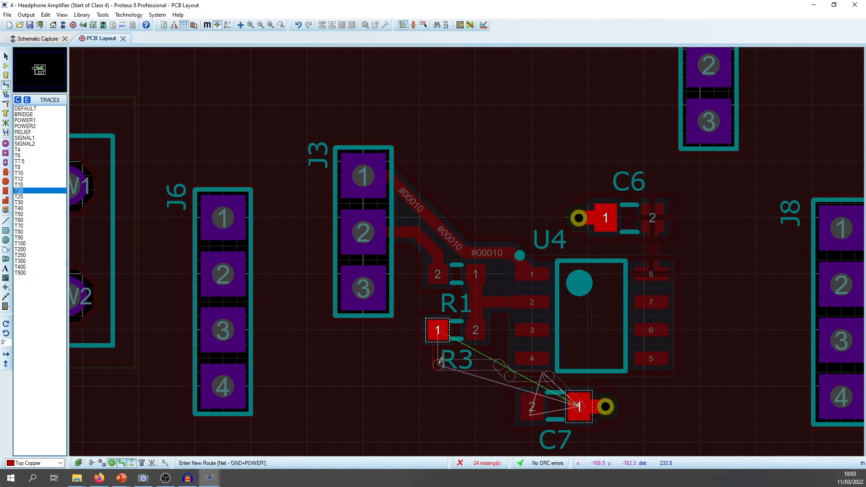
key(Escape)
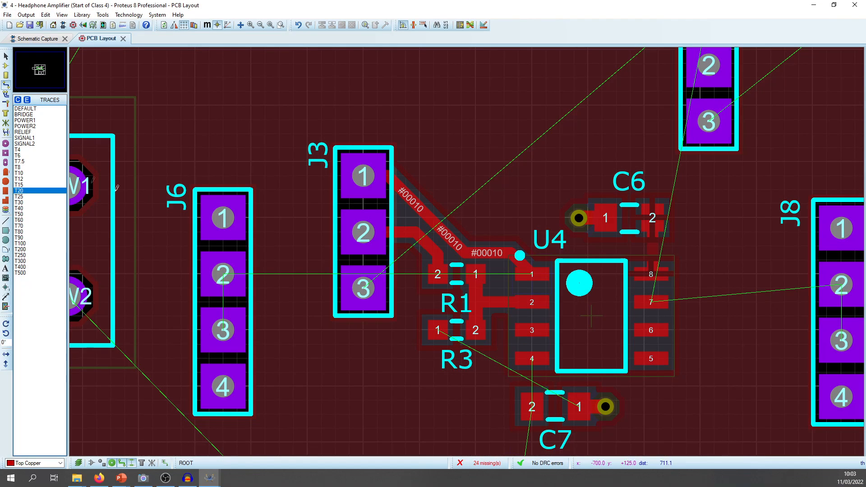
click(19, 197)
click(437, 330)
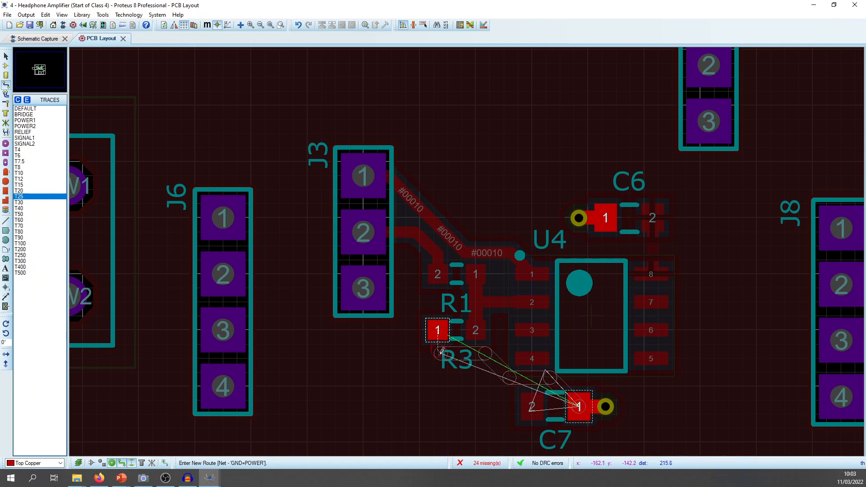
double_click(439, 354)
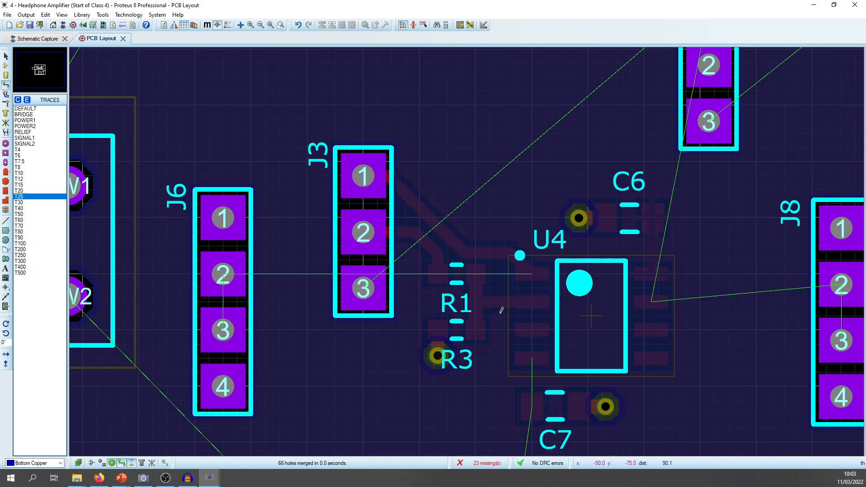
key(space)
Step: Route a T25 top copper track from U4 pin 4 straight down to C7 pin 2
middle_click(470, 160)
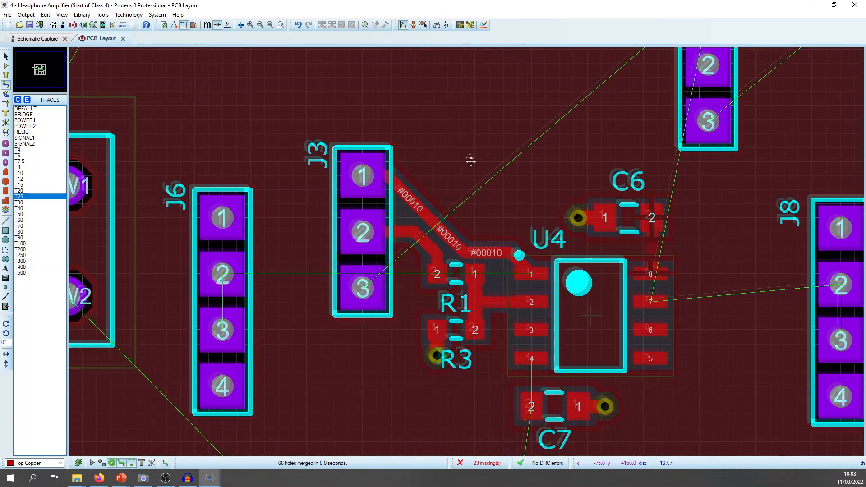
click(450, 135)
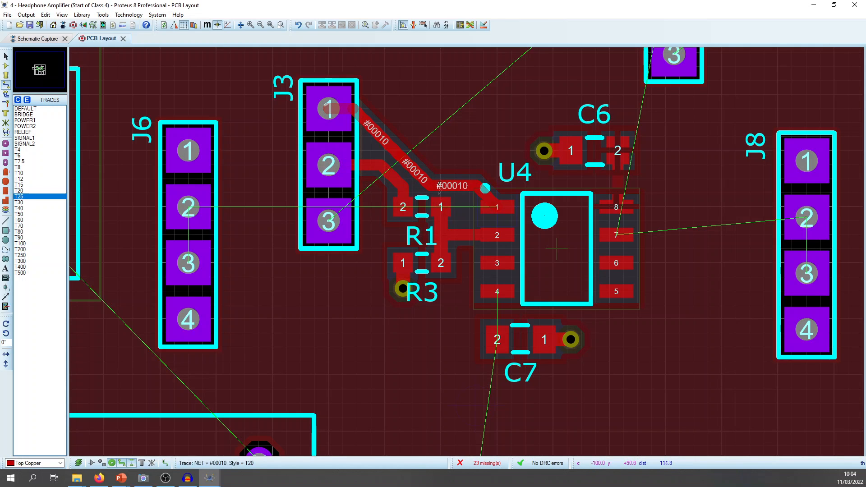
click(498, 291)
click(497, 339)
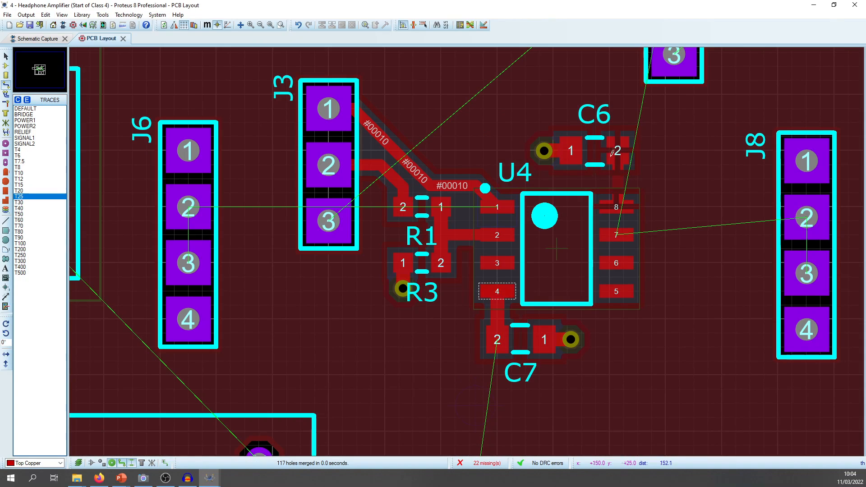
Step: Check the op-amp input circuit in the schematic and place capacitor C1 and resistor R10 side by side above RV1 on the PCB
scroll(505, 216, down, 3)
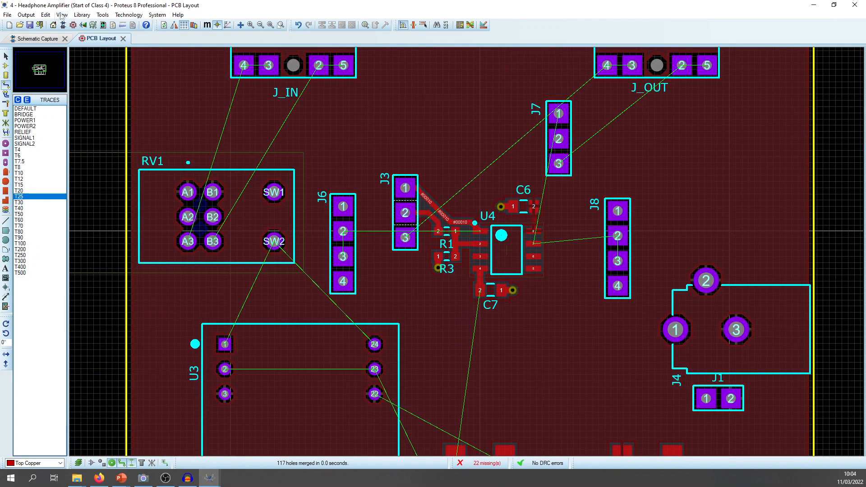
click(46, 40)
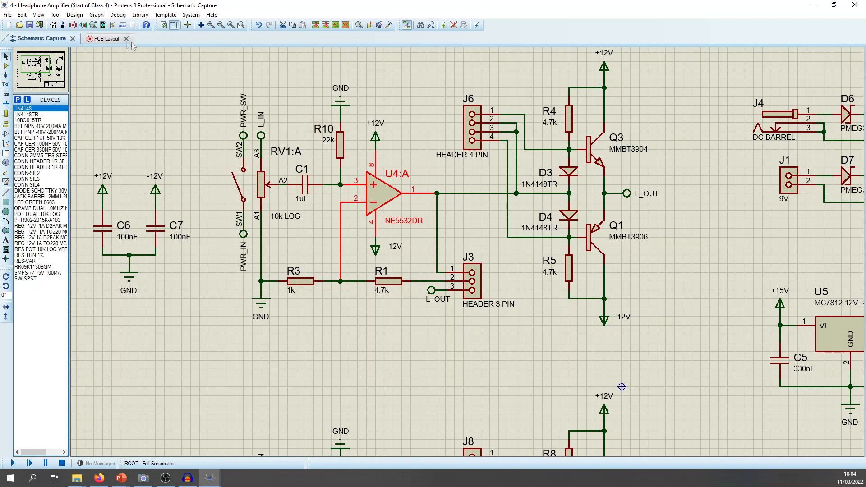
click(107, 39)
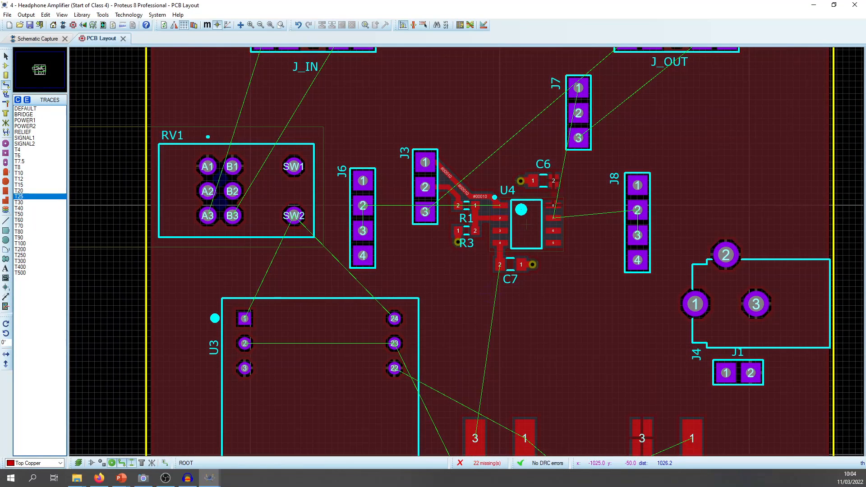
click(6, 66)
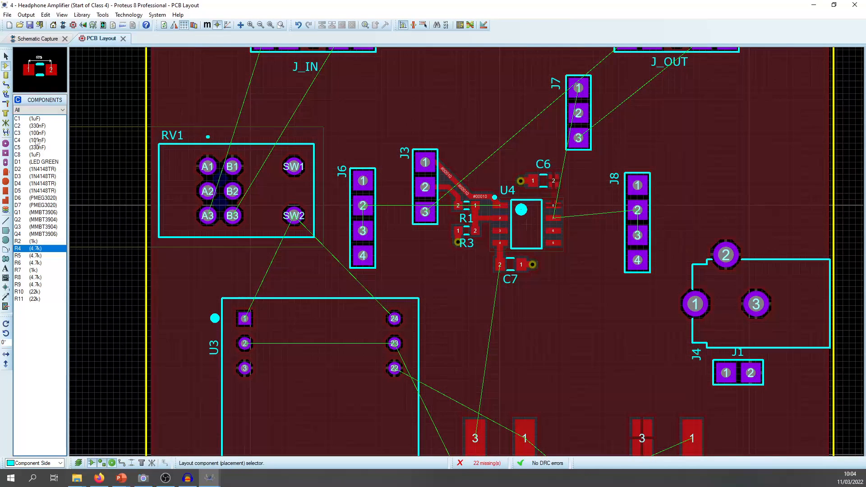
click(31, 118)
click(230, 100)
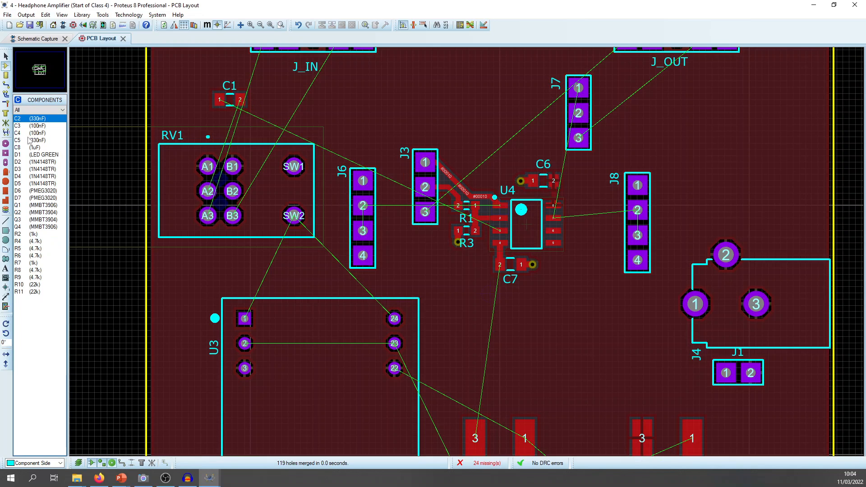
click(33, 284)
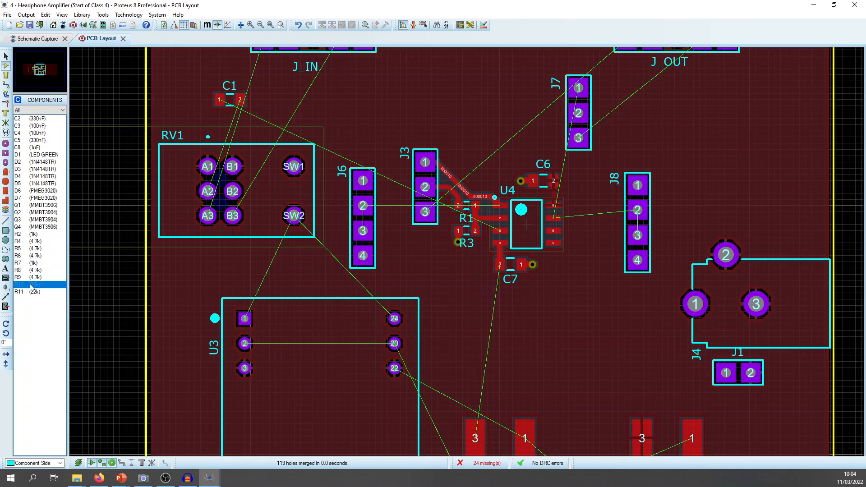
click(277, 99)
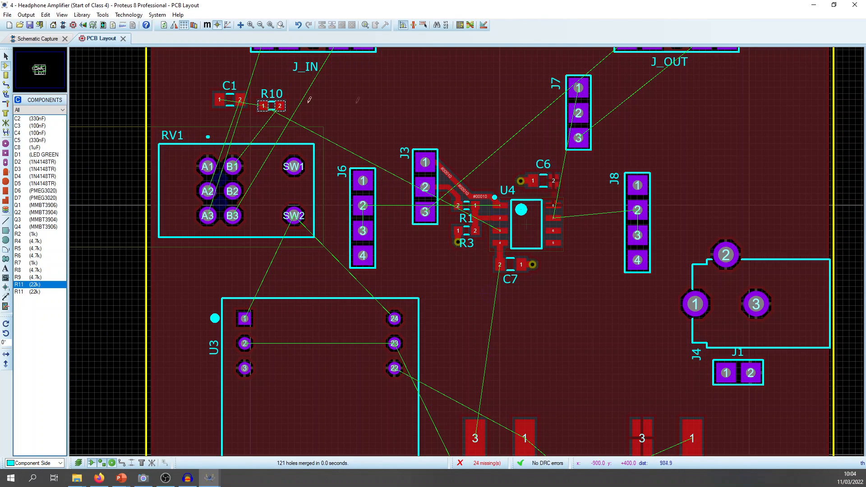
scroll(467, 206, up, 2)
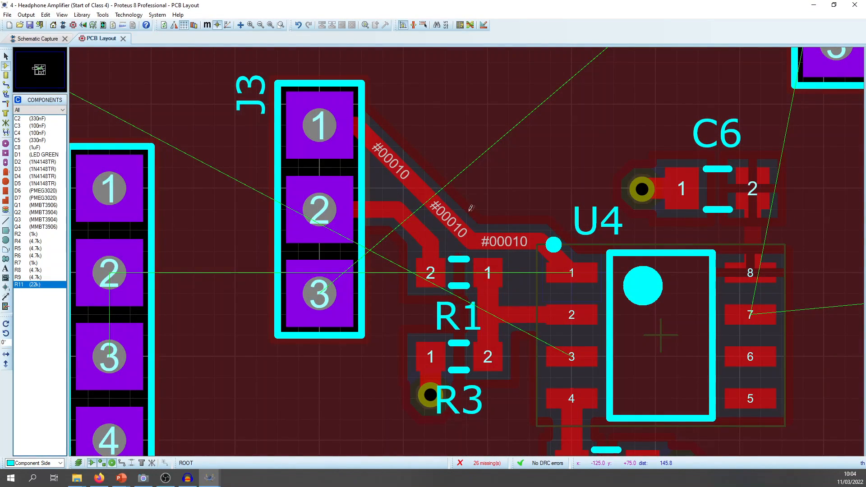
scroll(471, 208, down, 2)
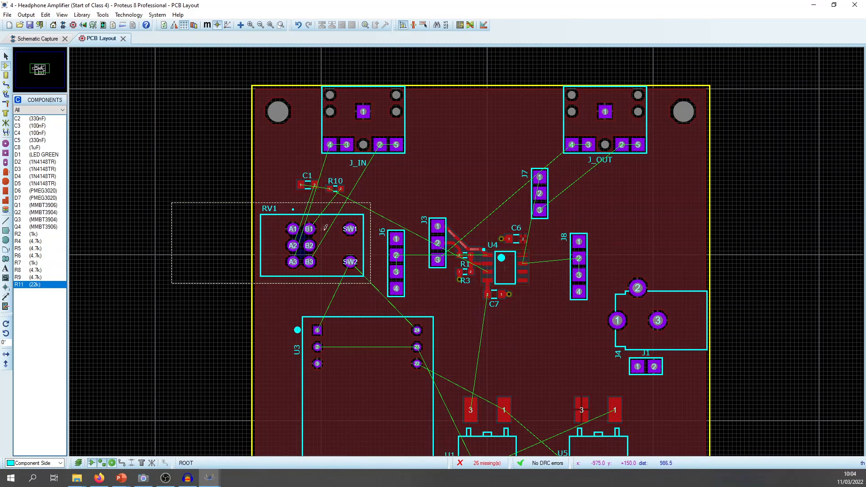
click(325, 228)
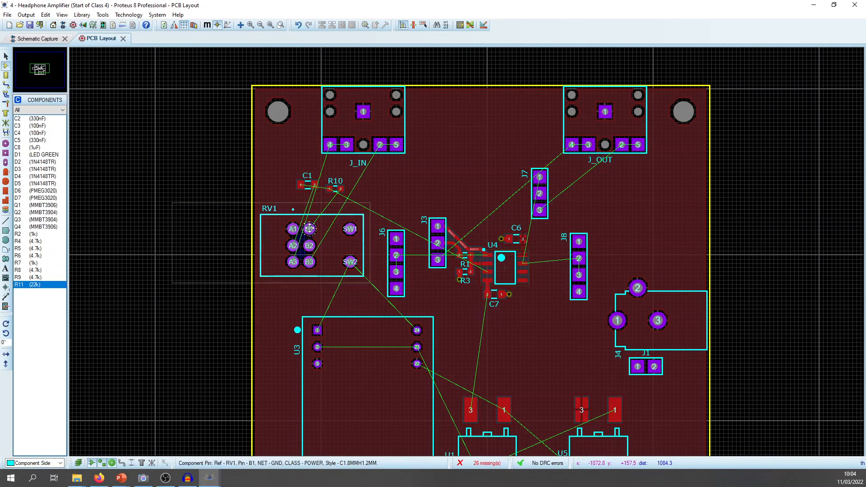
click(425, 207)
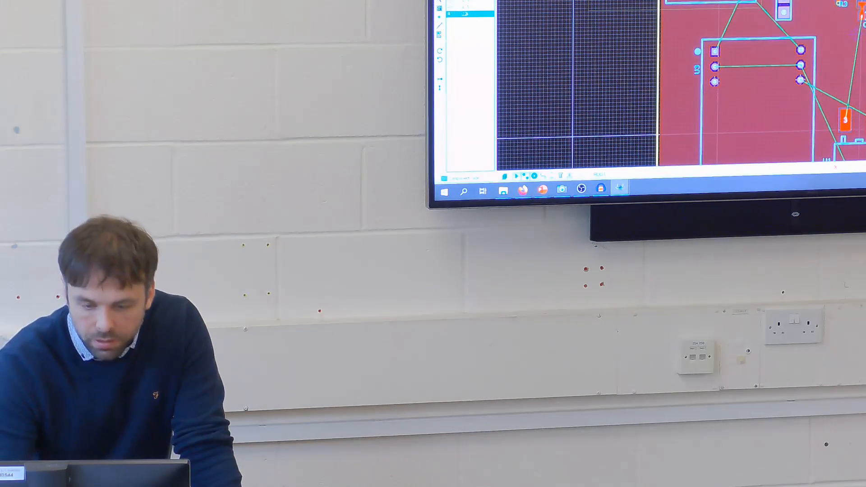
scroll(681, 85, up, 3)
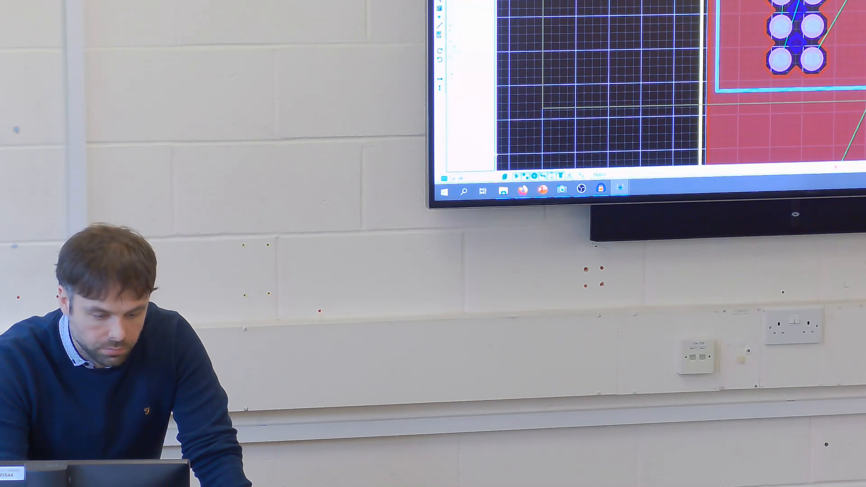
click(474, 178)
click(458, 58)
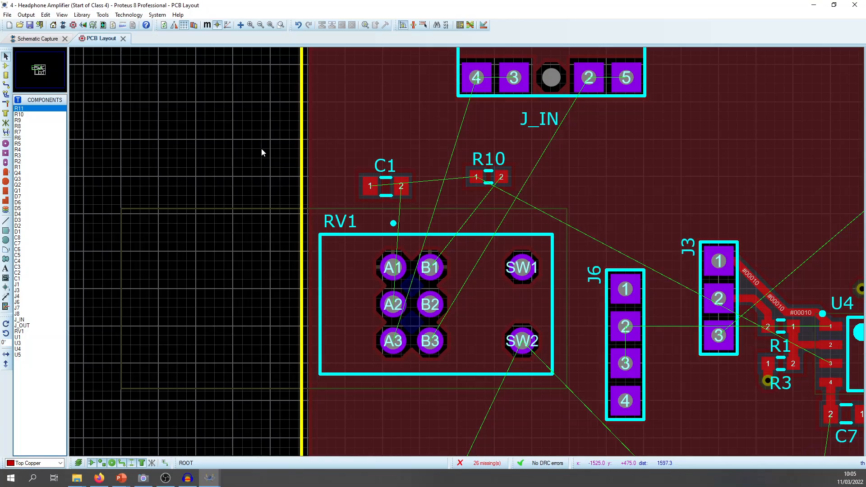
Step: Delete the T20 track between C6 pin 2 and U4 pin 8
middle_click(700, 192)
click(443, 133)
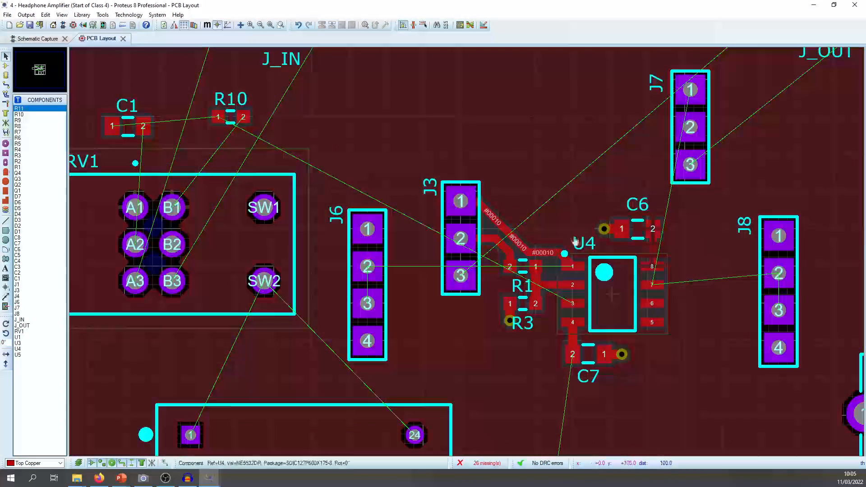
scroll(609, 247, up, 1)
middle_click(455, 239)
click(454, 177)
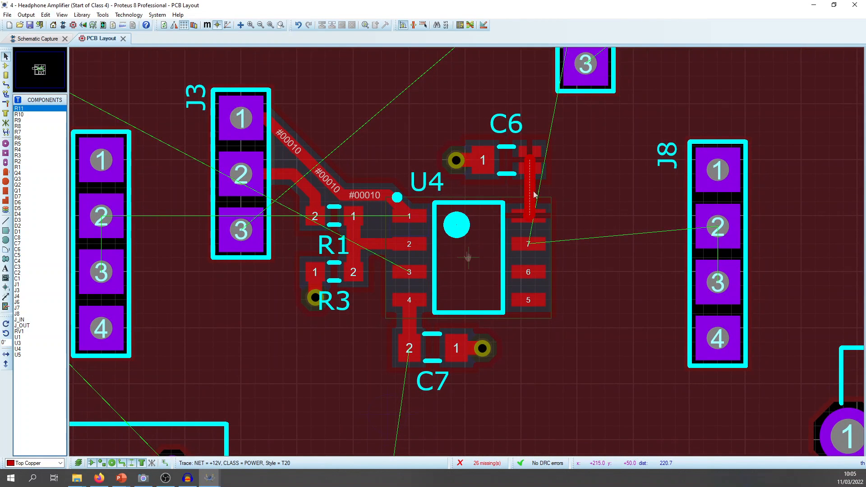
scroll(534, 194, up, 2)
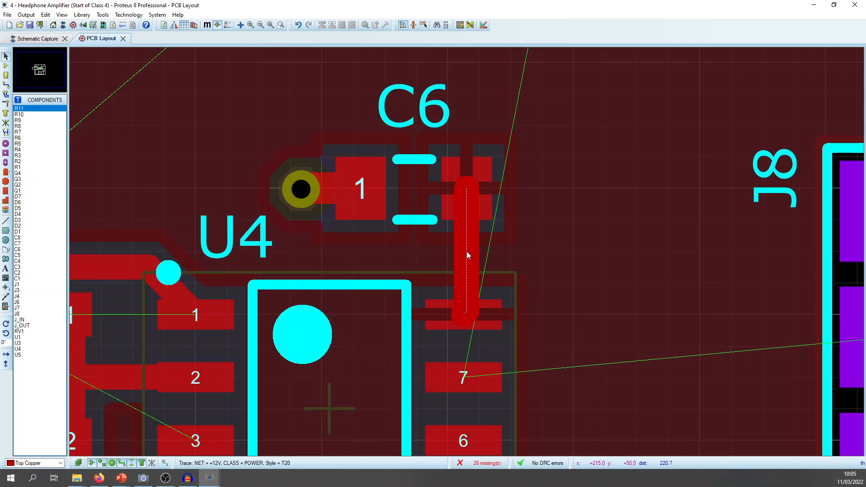
key(Delete)
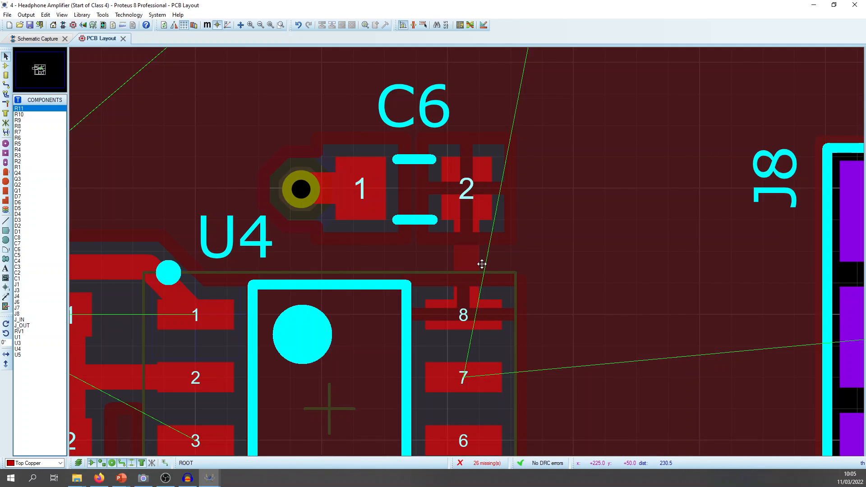
middle_click(482, 264)
key(ctrl+z)
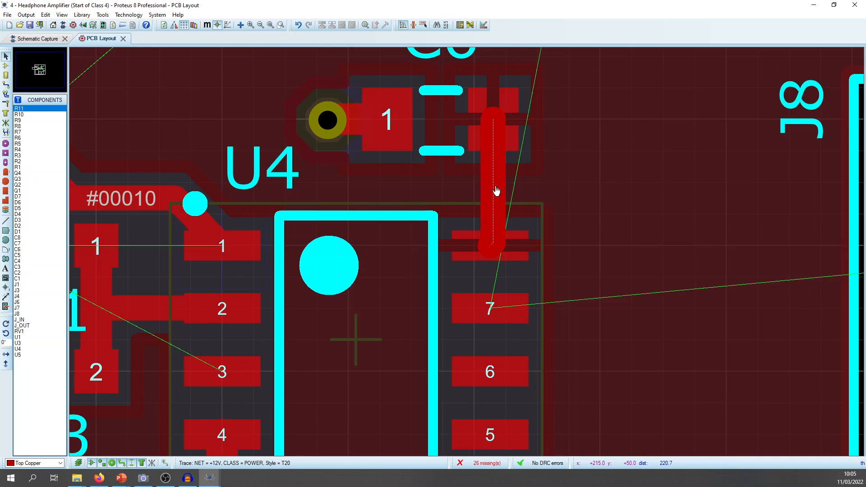
right_click(489, 205)
click(501, 219)
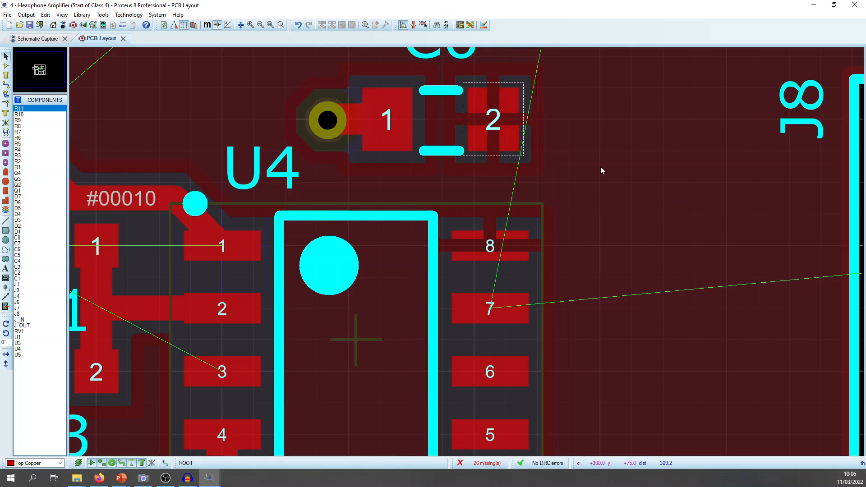
Step: Route a T20 top copper track from C6 pin 2 straight down to U4 pin 8
click(500, 125)
click(495, 138)
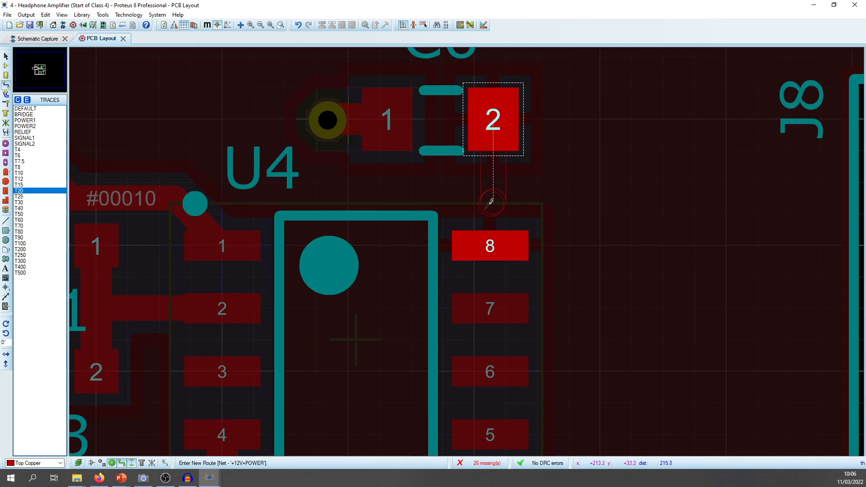
click(491, 245)
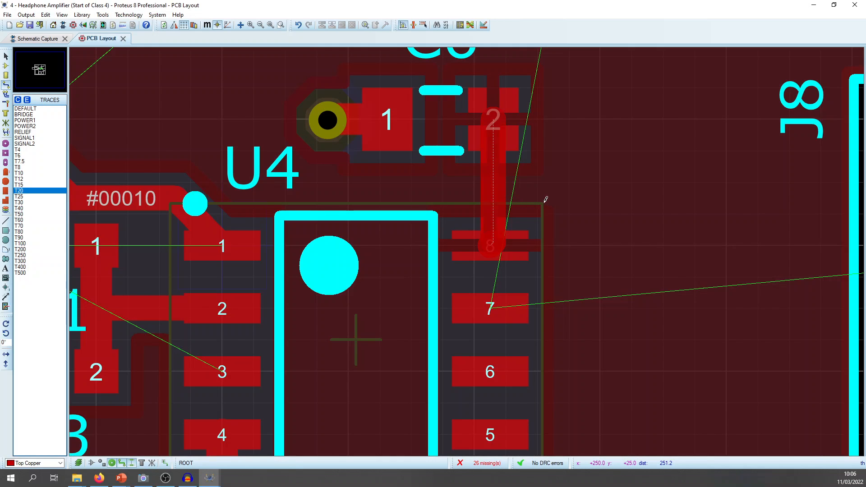
scroll(514, 221, down, 2)
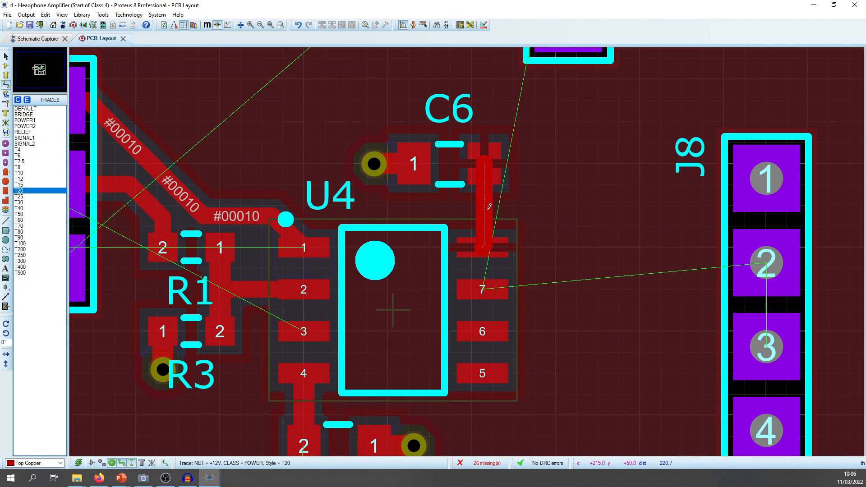
middle_click(448, 206)
click(519, 152)
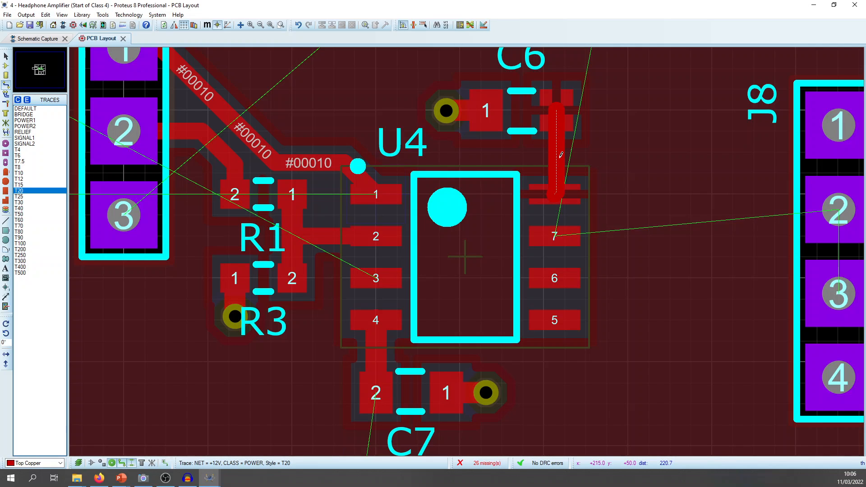
Step: Rotate C1 by 180 degrees above RV1 and shift it slightly toward R10
scroll(465, 216, down, 3)
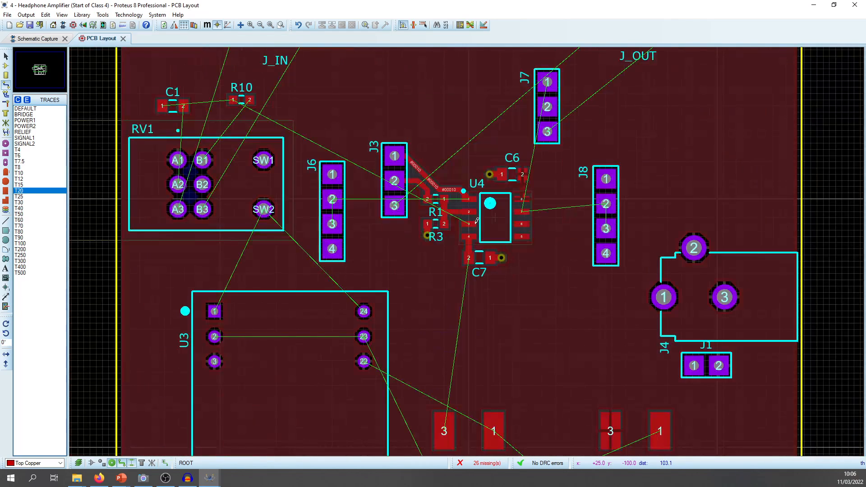
scroll(185, 111, up, 3)
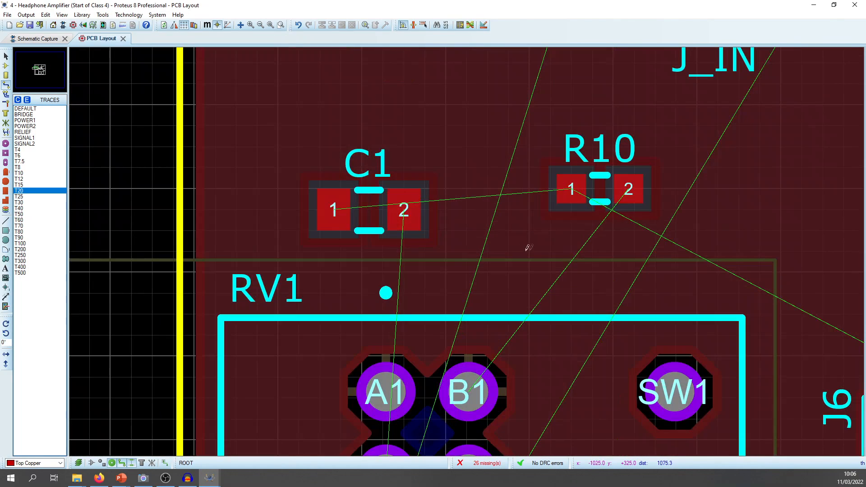
key(Escape)
click(402, 216)
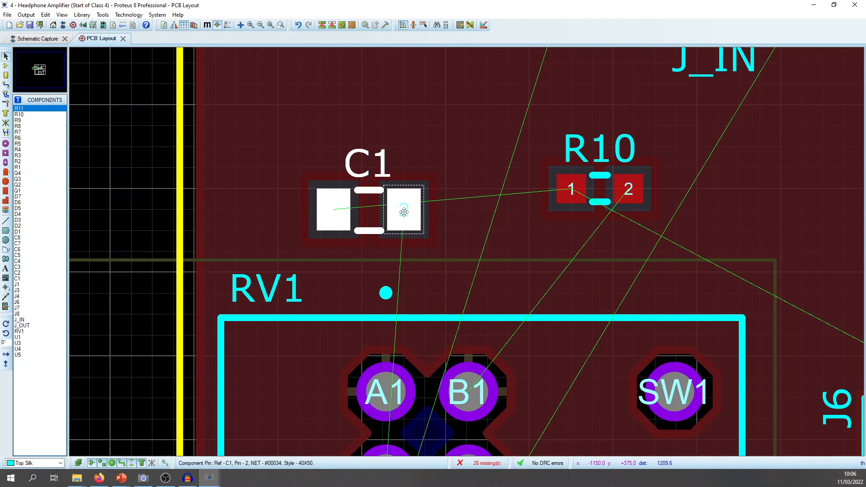
key(KP_Add)
key(KP_Add)
mouse_move(353, 221)
mouse_down()
mouse_move(342, 214)
mouse_move(363, 222)
mouse_up()
click(384, 252)
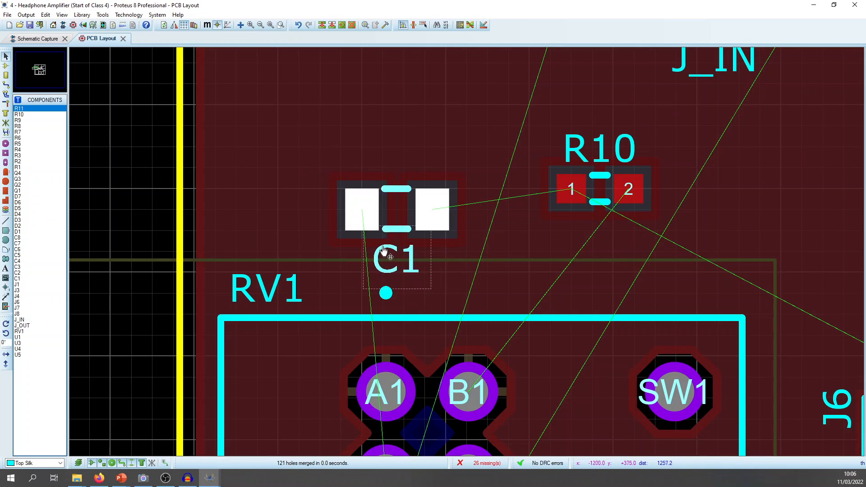
Step: Move the C1 label above its capacitor and check how C1 and R10 connect in the schematic
drag(384, 252, 426, 168)
middle_click(499, 201)
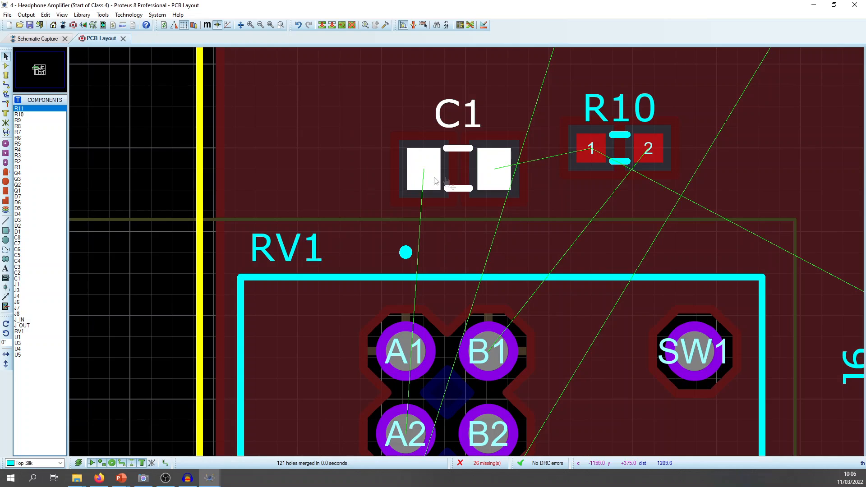
click(594, 148)
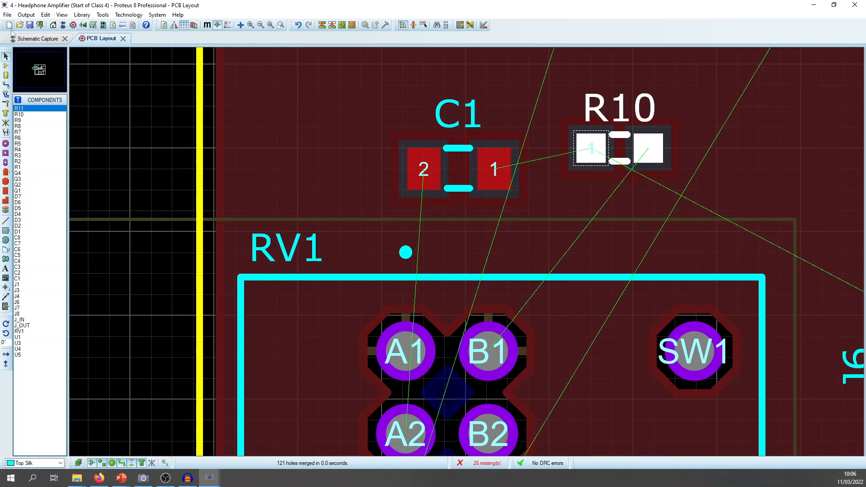
click(31, 39)
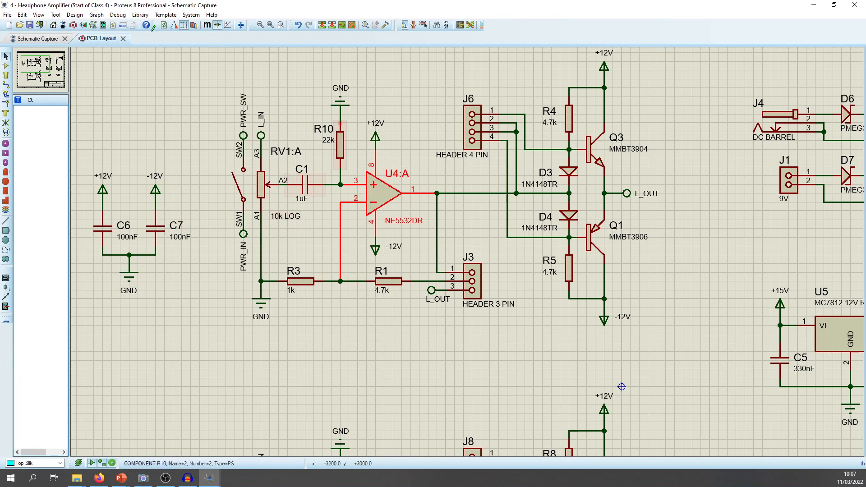
click(108, 40)
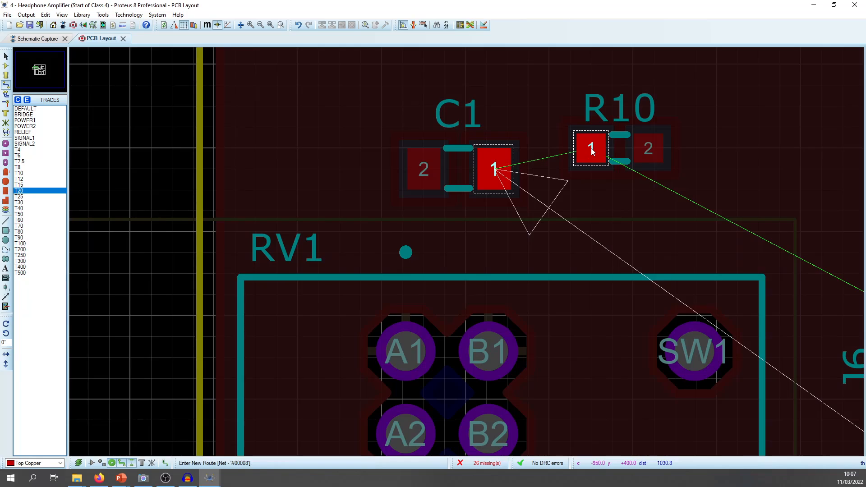
Step: Route a short T20 top copper track outward from R10 pin 2 and end it in a via
key(Escape)
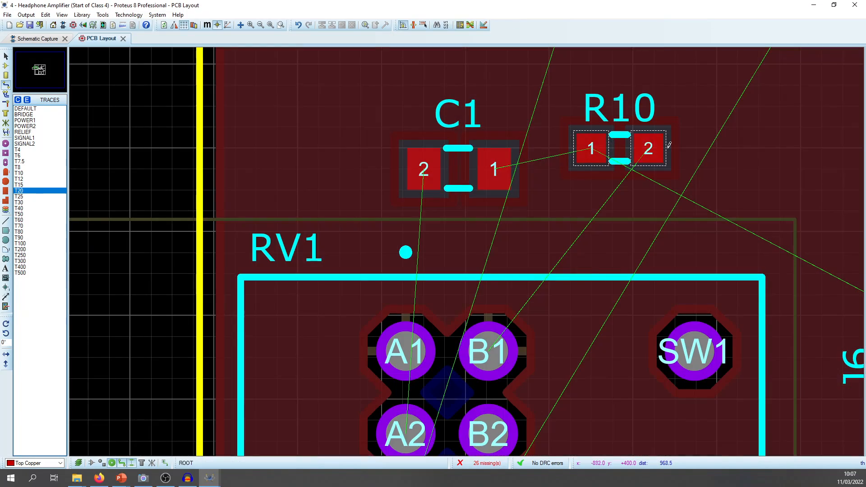
click(651, 145)
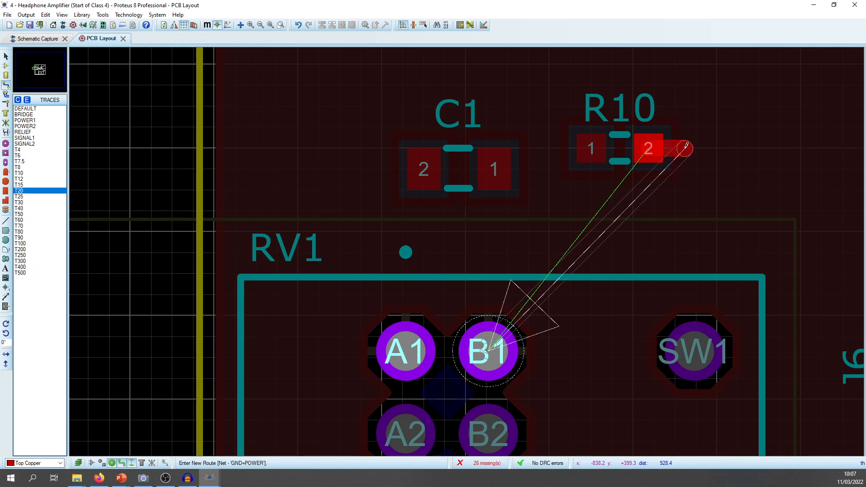
double_click(686, 146)
key(Escape)
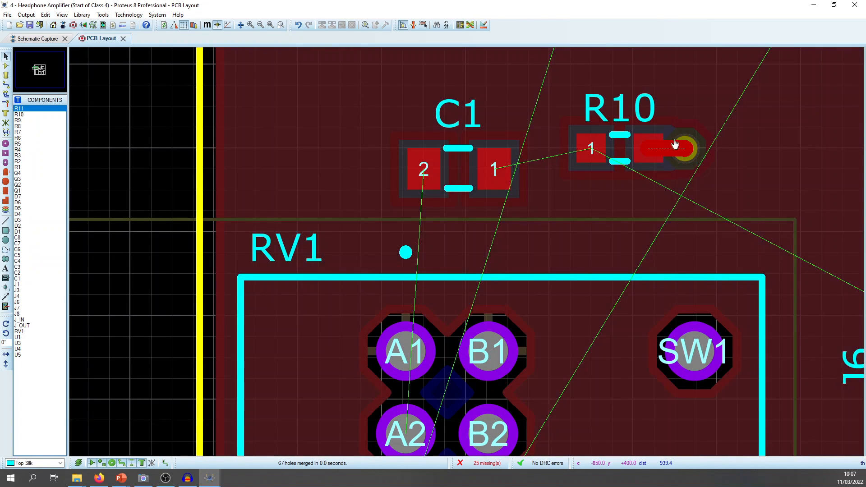
Step: Rotate R10 together with its track and via by 180 degrees and move them directly above C1
drag(549, 109, 740, 194)
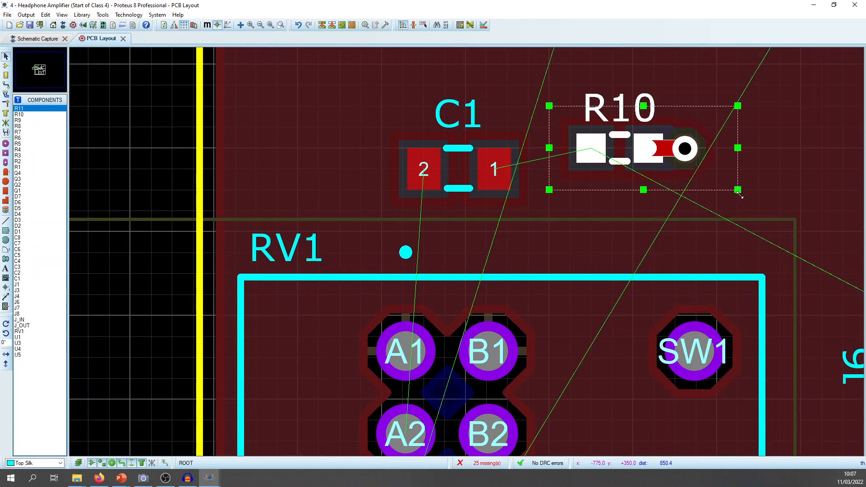
key(KP_Subtract)
key(KP_Subtract)
drag(691, 161, 486, 97)
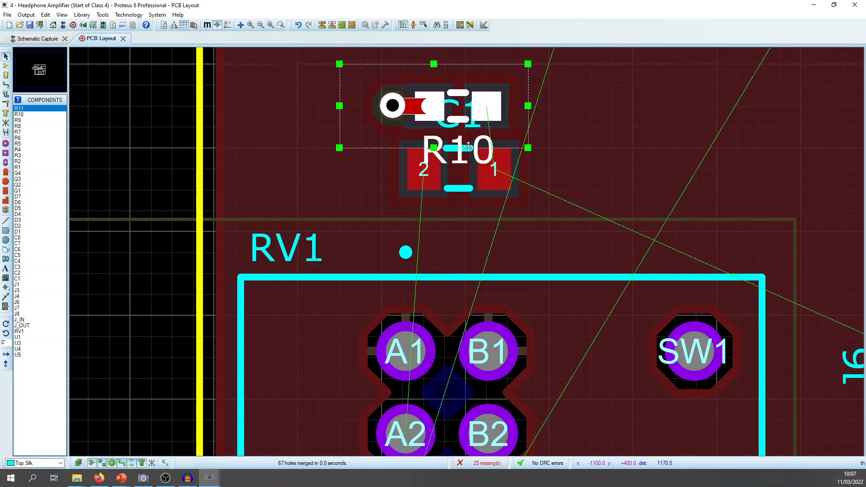
Step: Move the R10 label above its resistor and the C1 label below its capacitor
click(567, 173)
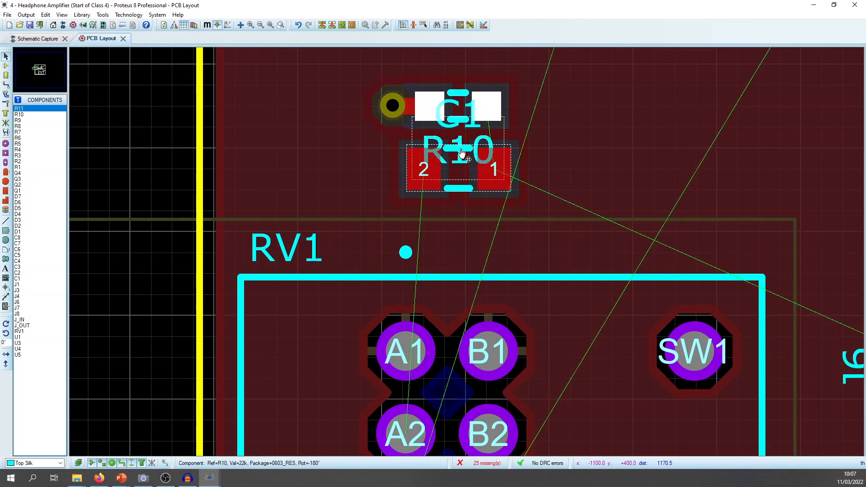
drag(462, 154, 463, 104)
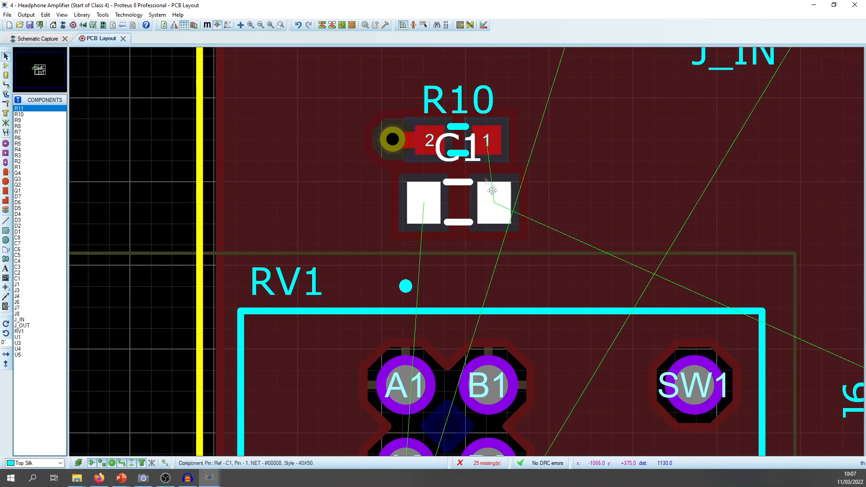
drag(492, 190, 496, 276)
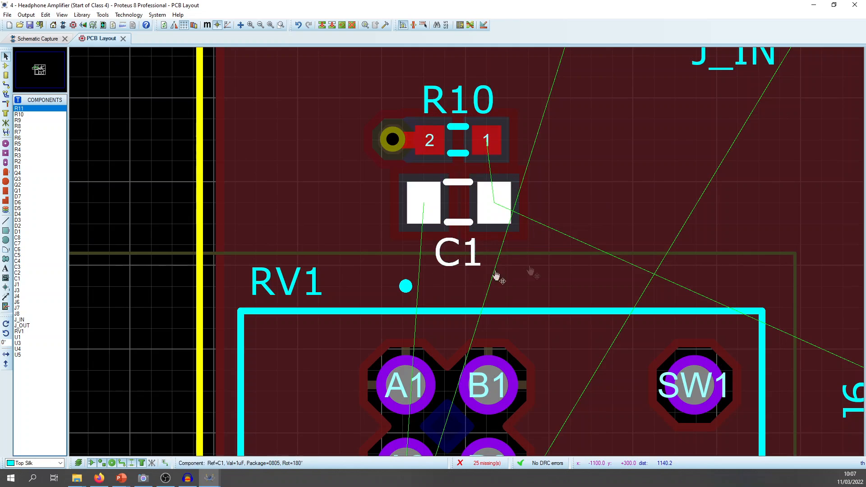
Step: Route T20 top copper tracks from C1 pin 2 to RV1 pin A2 and from C1 pin 1 to R10 pin 1
key(t)
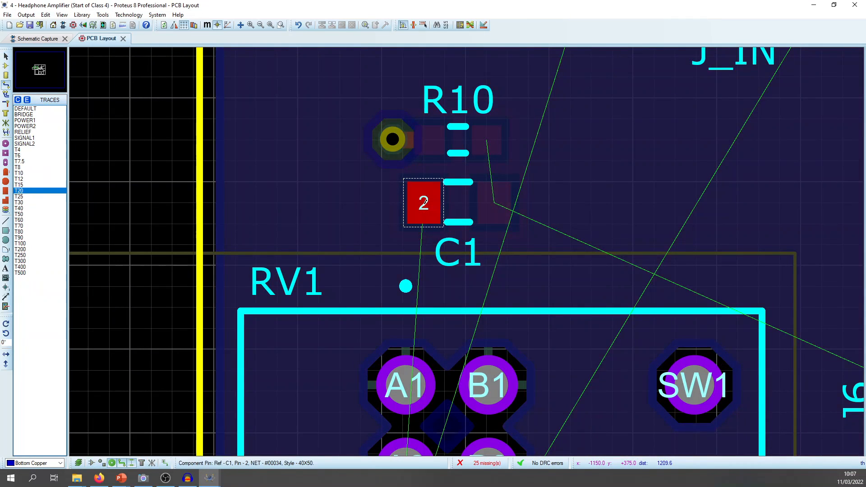
key(Page_Up)
click(424, 199)
scroll(340, 286, down, 2)
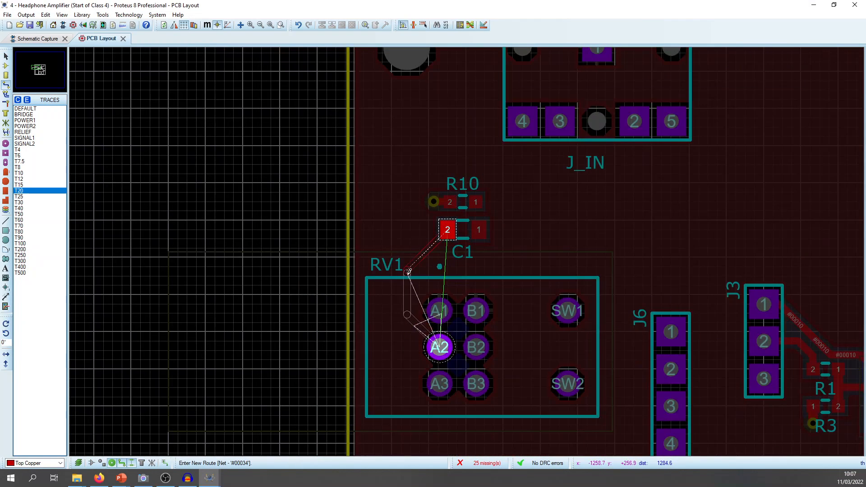
click(440, 348)
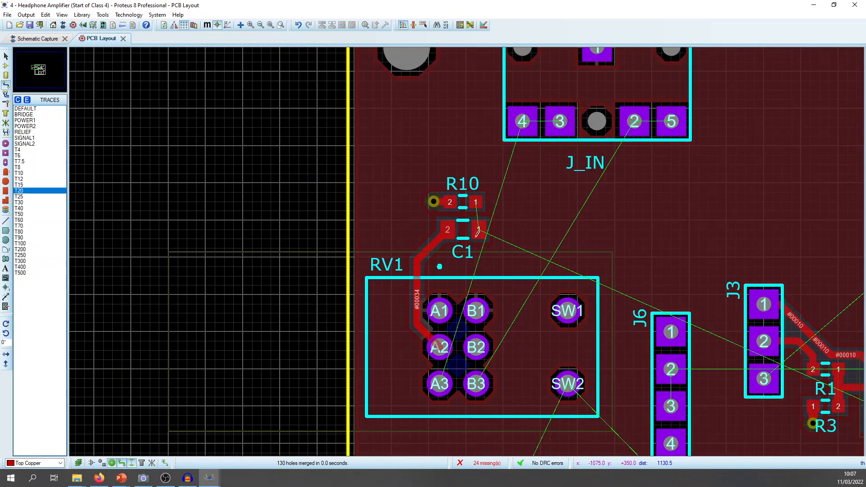
click(478, 224)
click(475, 202)
Step: Try a T20 top copper route from C1 pin 1 across the board to U4 pin 3 and delete it
click(479, 230)
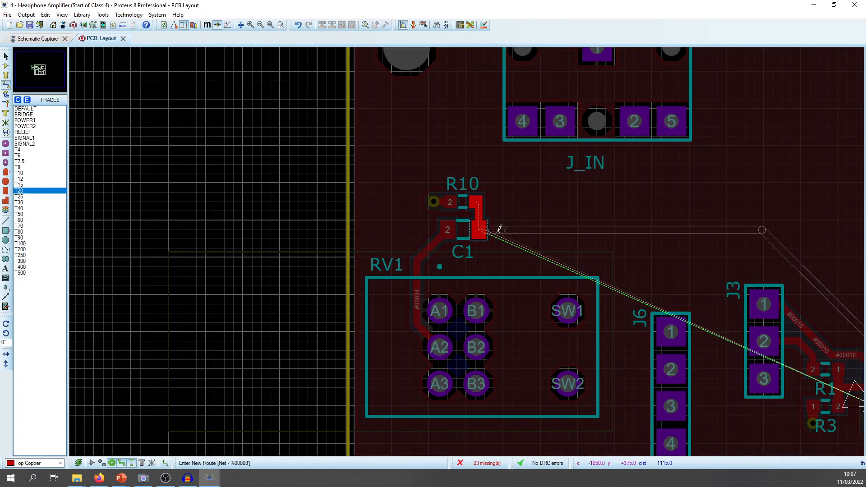
scroll(495, 230, down, 2)
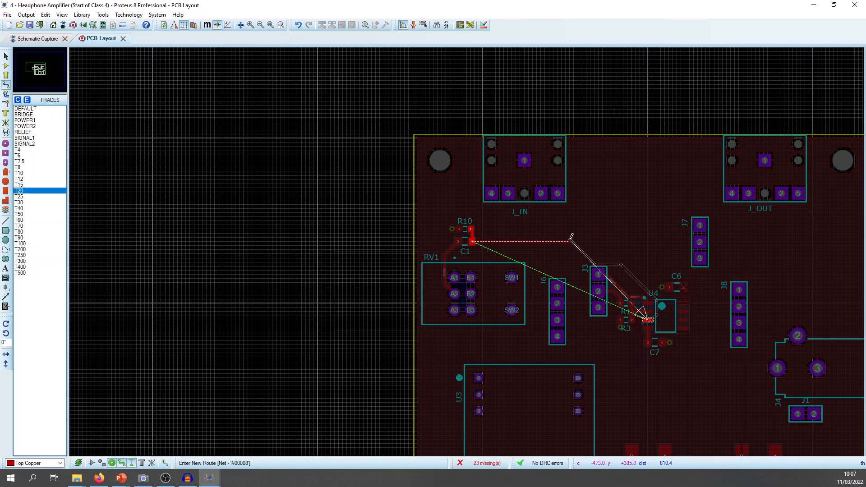
click(649, 320)
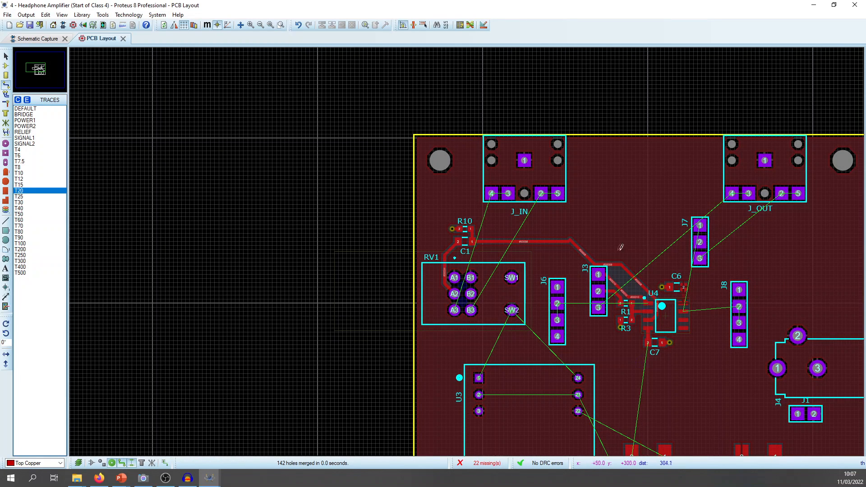
click(573, 238)
key(Delete)
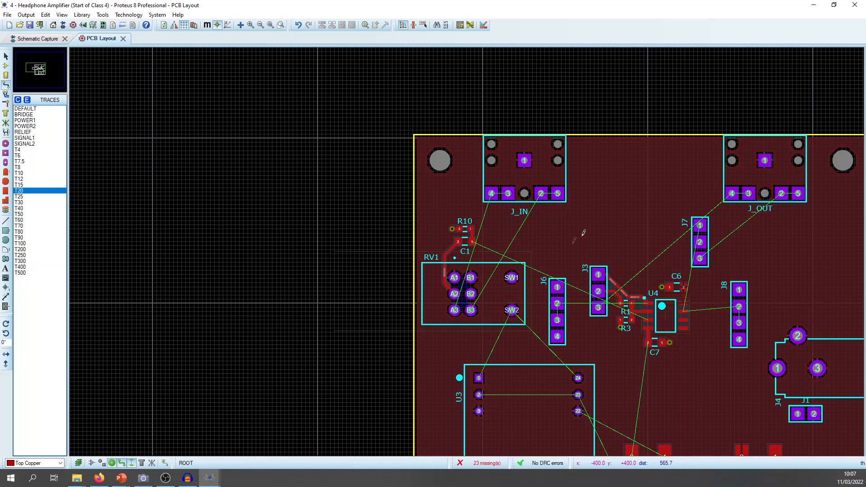
Step: Check the output stage in the schematic and place resistor R4 above J3 on the PCB, with R5 directly above it
scroll(467, 256, up, 2)
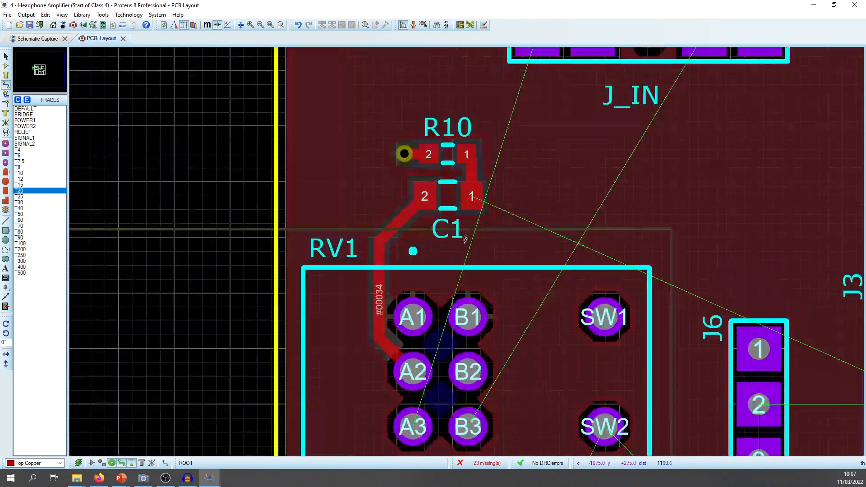
scroll(462, 203, down, 2)
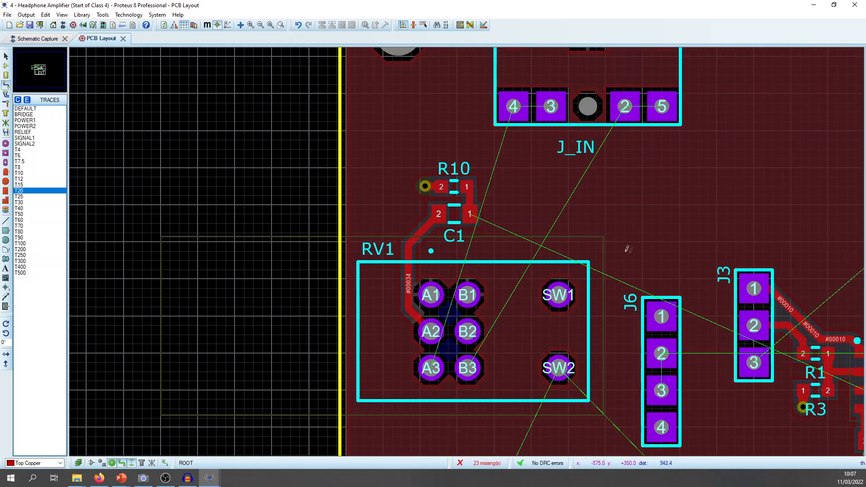
click(44, 39)
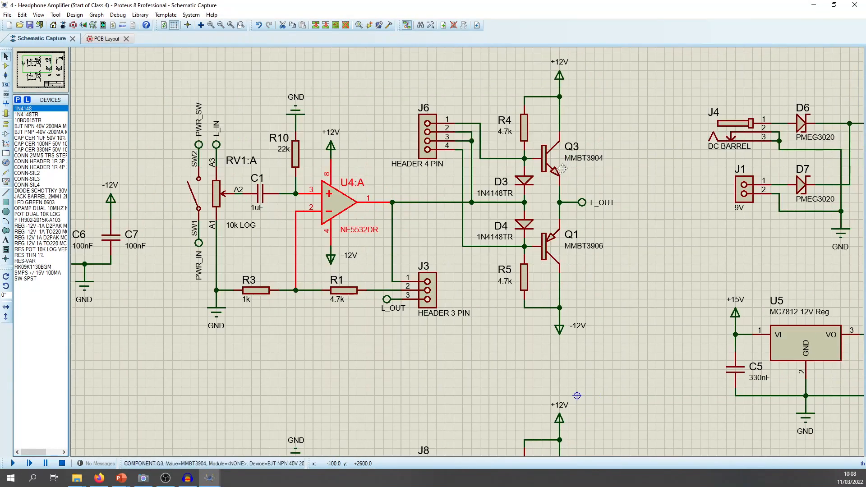
click(541, 181)
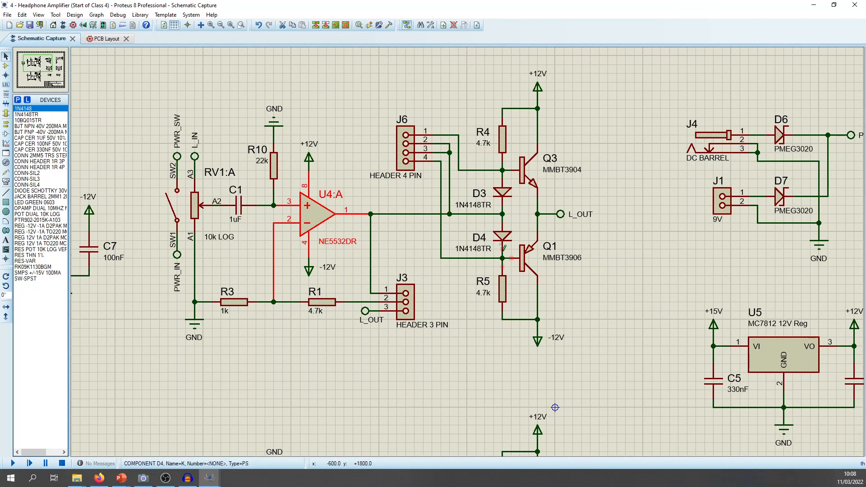
click(111, 39)
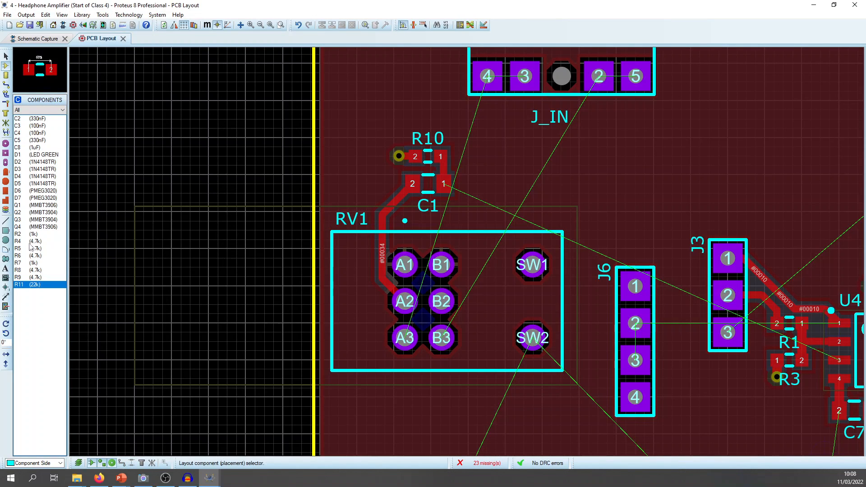
click(30, 243)
click(731, 137)
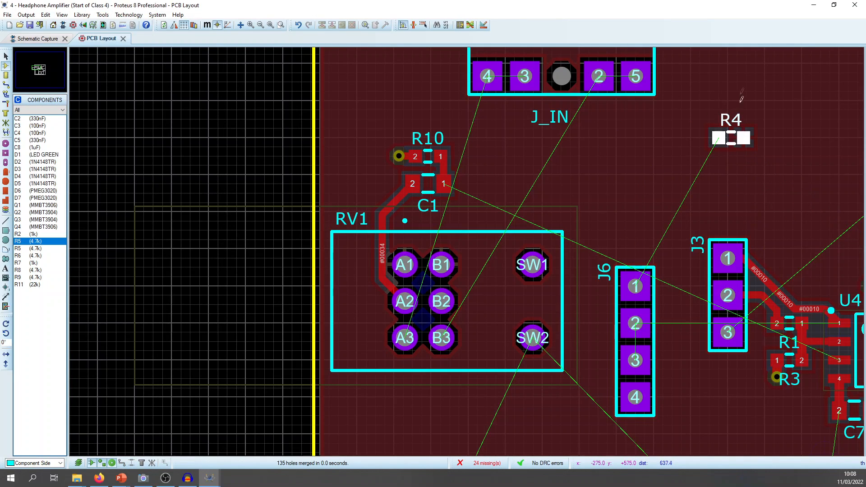
click(731, 90)
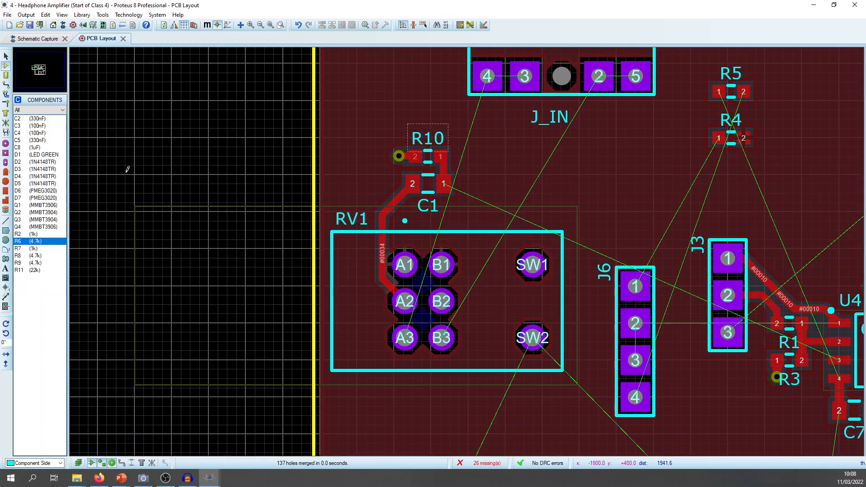
Step: Place diode D3 horizontally above R5, between J_IN and J_OUT, and D4 beneath it
click(30, 169)
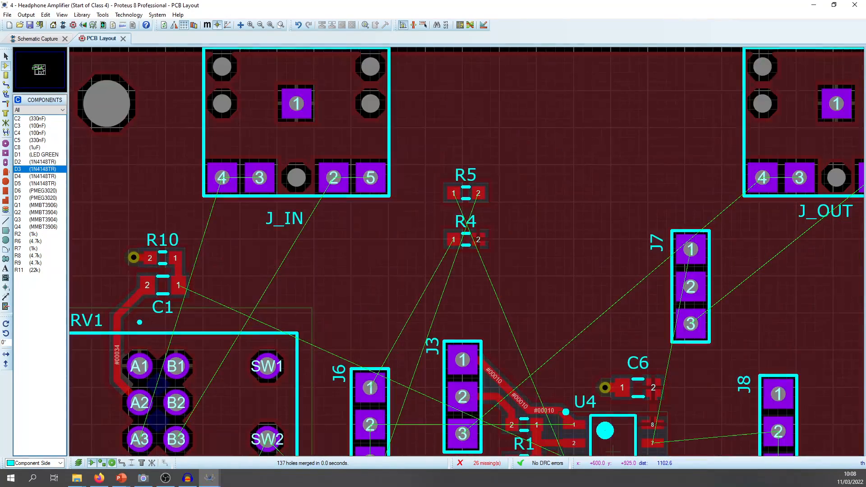
click(483, 111)
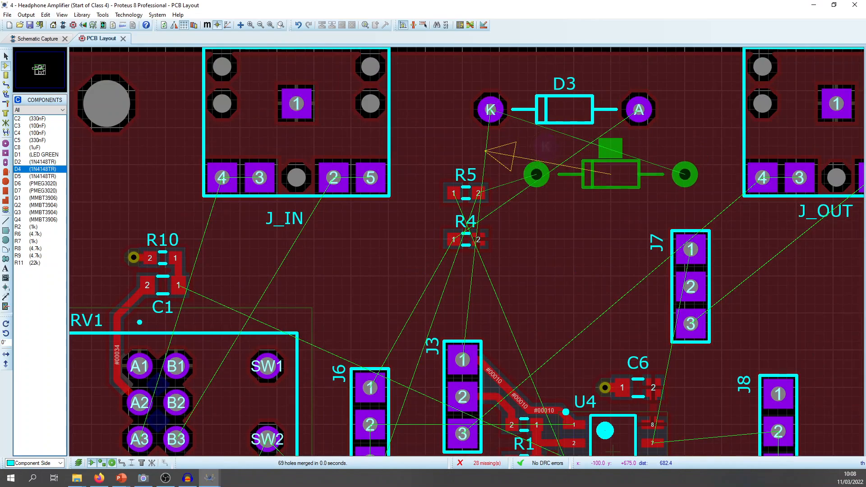
click(504, 146)
Step: Examine diodes D3 and D4 and their connections in the schematic's output stage
click(56, 40)
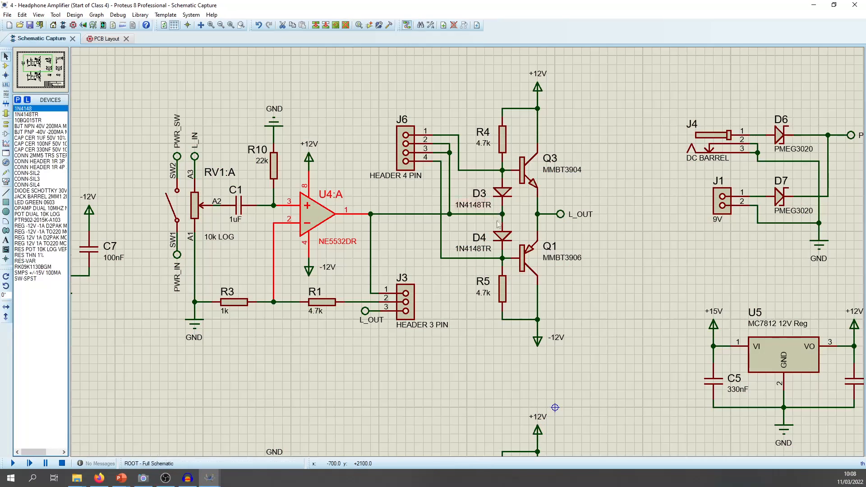
key(F8)
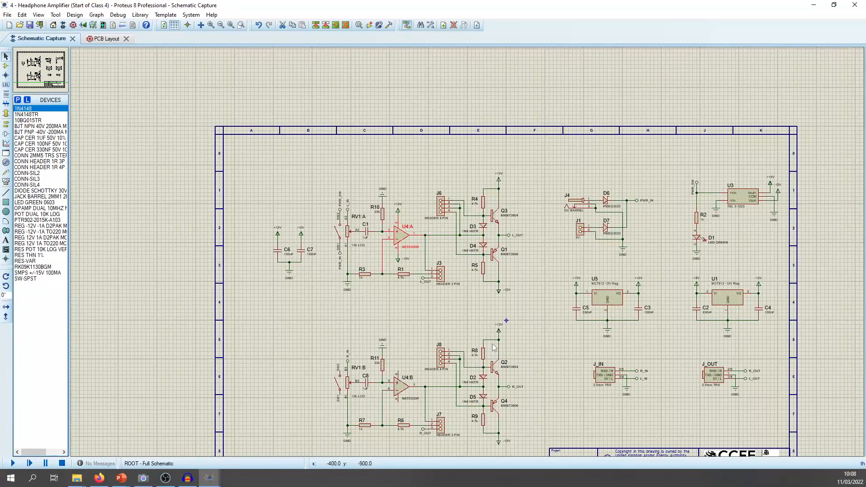
scroll(466, 256, up, 2)
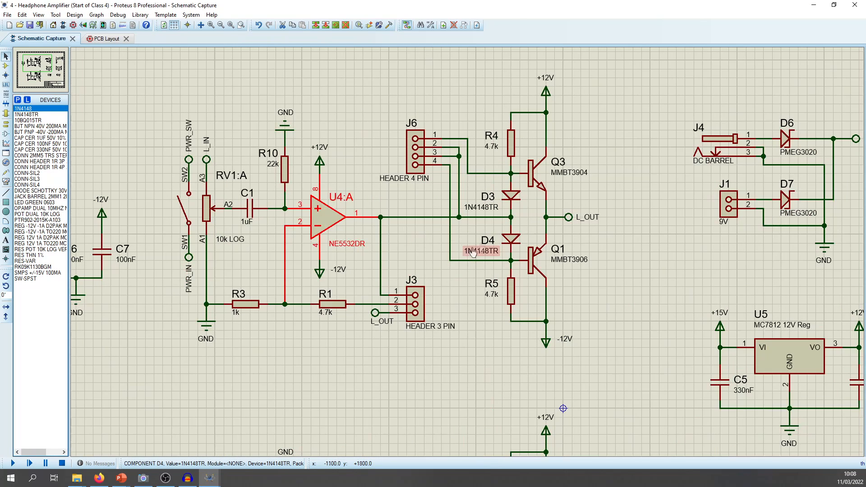
click(608, 186)
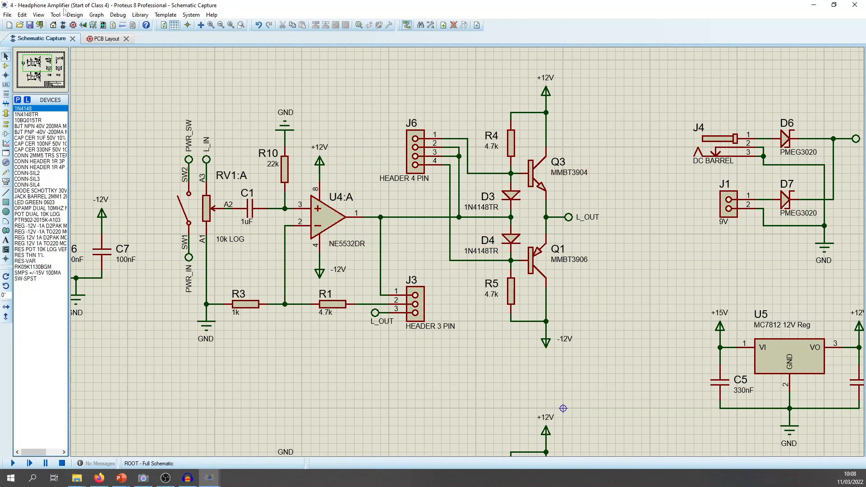
click(76, 15)
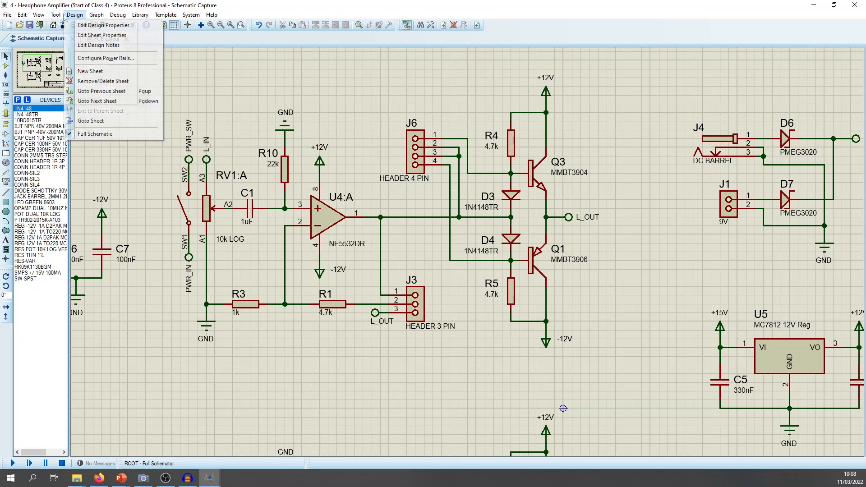
mouse_move(54, 15)
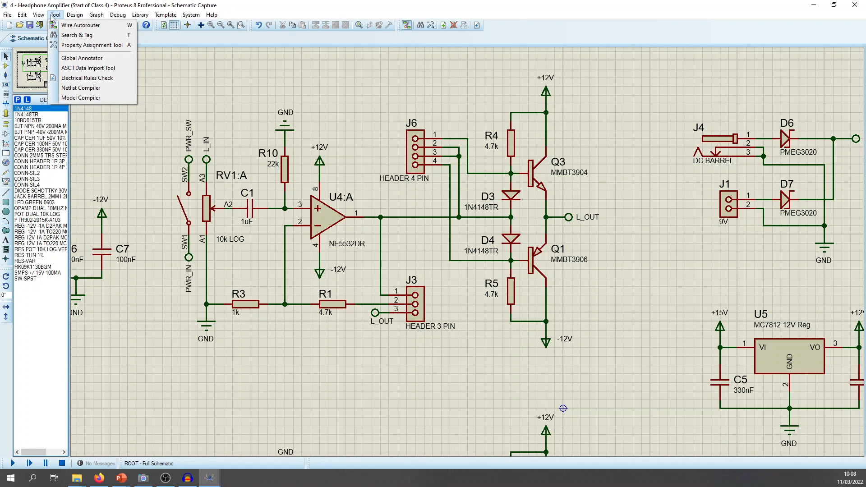
click(62, 15)
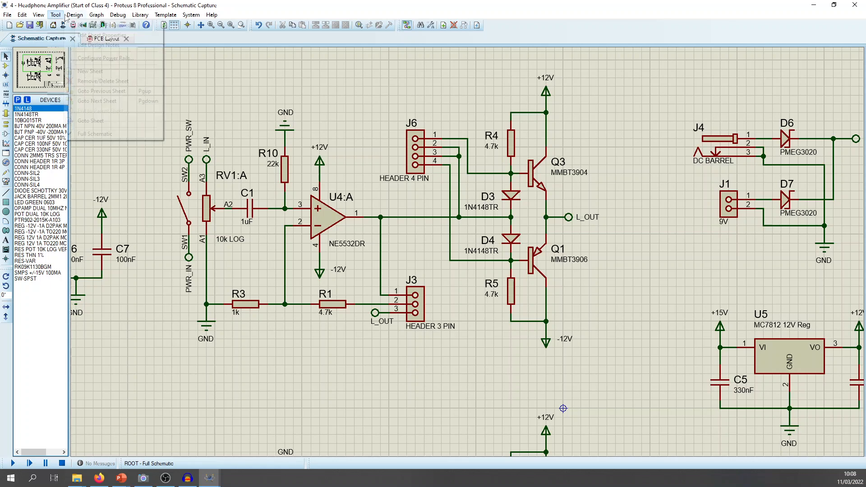
click(66, 15)
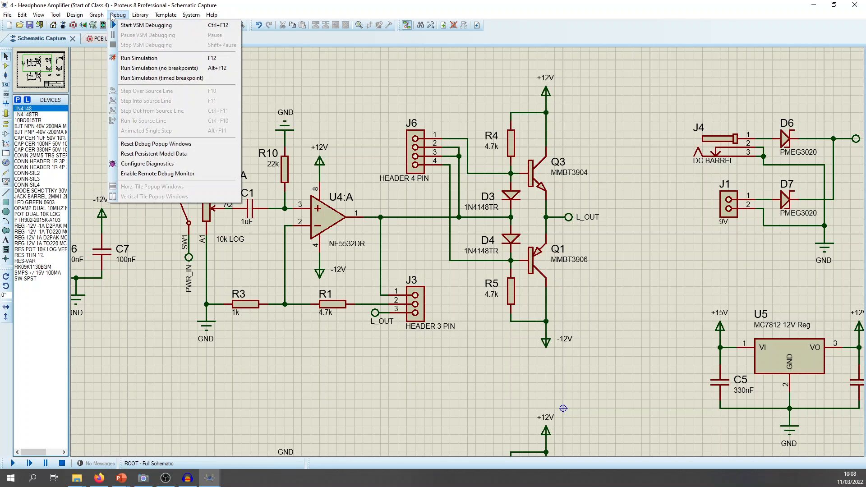
mouse_move(137, 16)
mouse_move(165, 14)
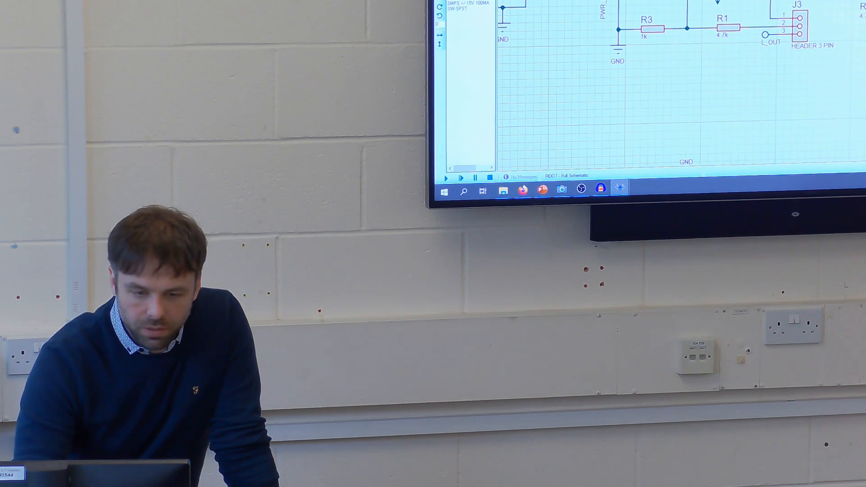
Step: Compare the PCB placement of D3, D4, R4 and R5 with the schematic's output stage around Q3 and Q1
key(ctrl+Tab)
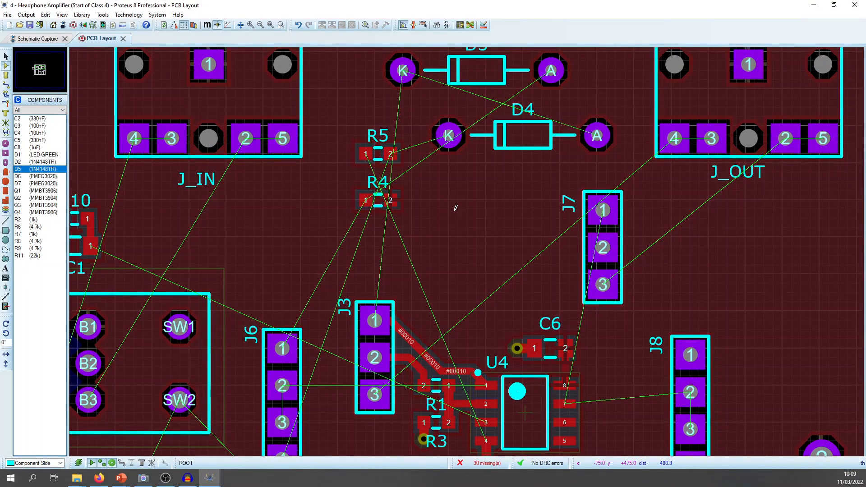
drag(473, 230, 425, 240)
click(5, 56)
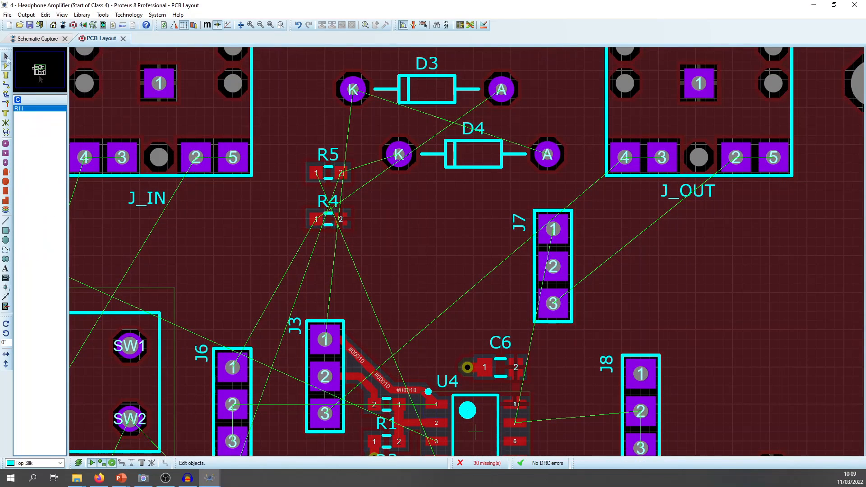
click(49, 40)
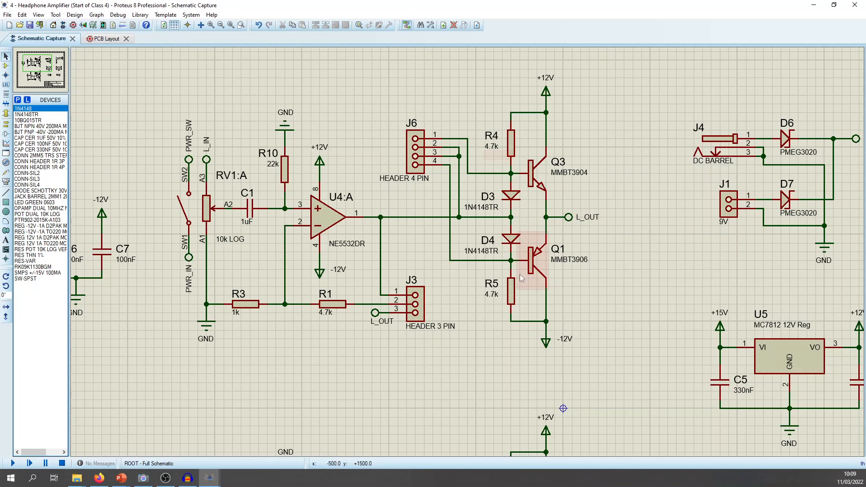
click(104, 39)
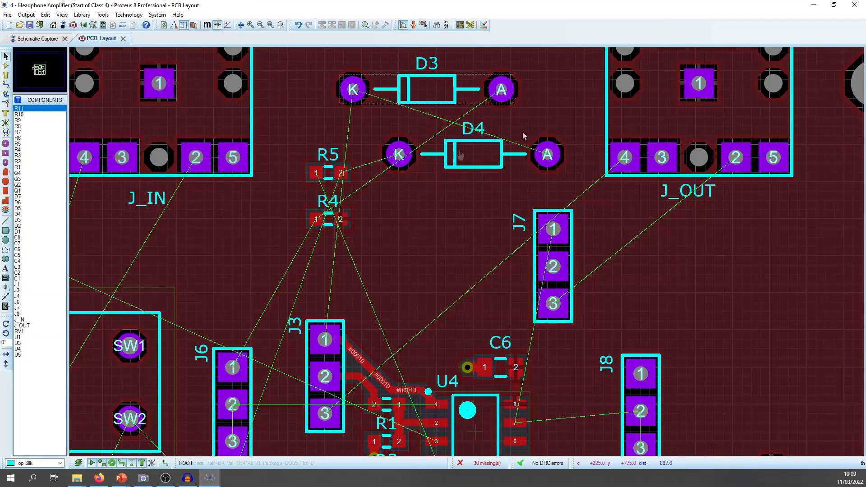
Step: Move header J8 near the board's right edge below J_OUT and place header J7 just left of it
scroll(406, 198, down, 3)
click(556, 228)
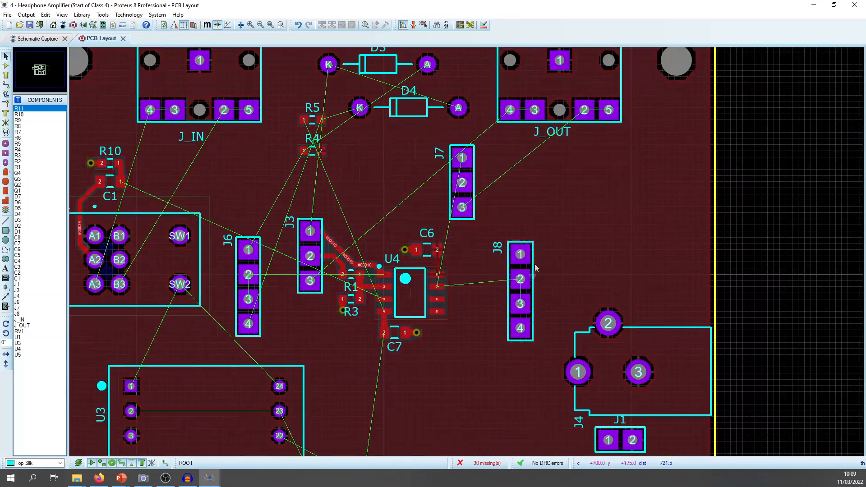
drag(521, 263, 676, 172)
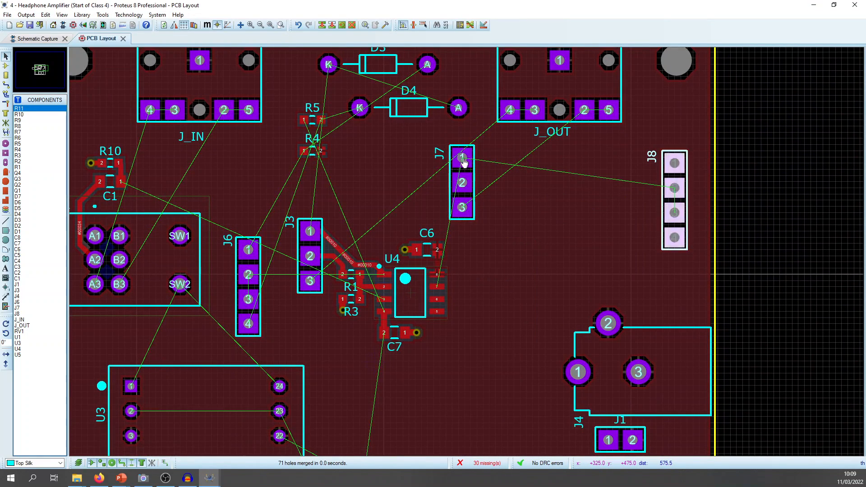
click(462, 182)
drag(462, 183, 613, 189)
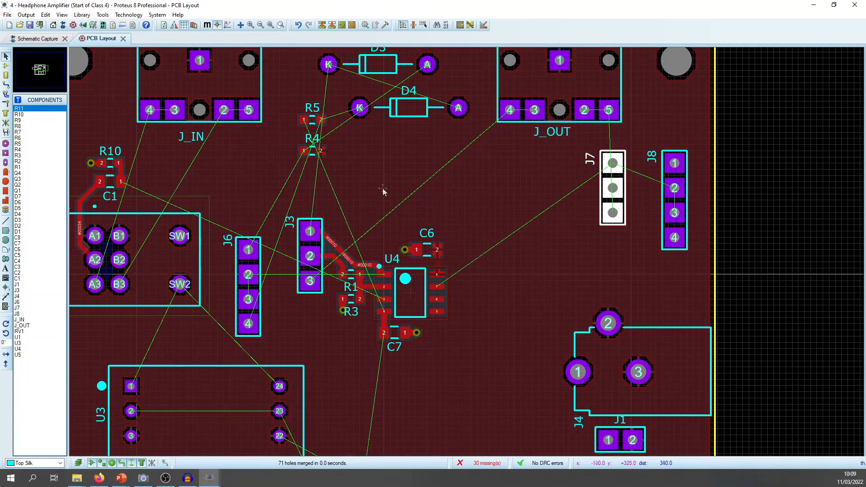
Step: Move the block of J3, U4, R1, R3, C6 and C7 with its tracks slightly up and to the right
middle_click(383, 190)
right_click(380, 164)
drag(282, 174, 485, 352)
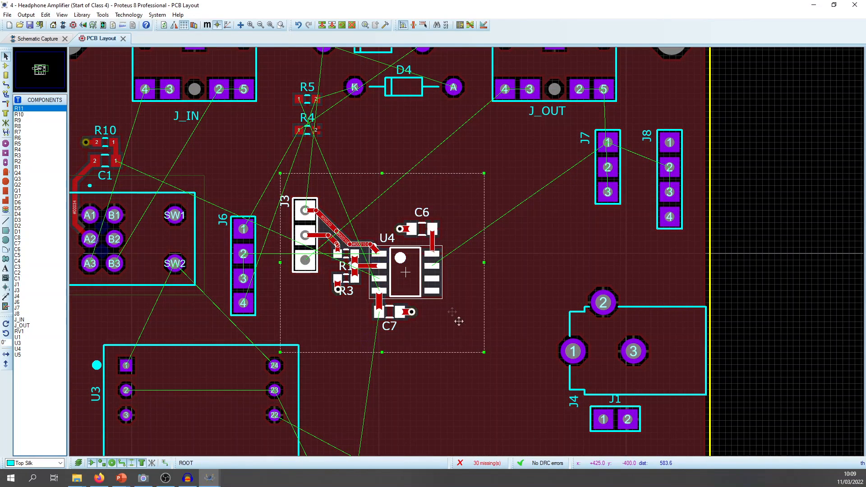
drag(402, 263, 444, 239)
click(369, 138)
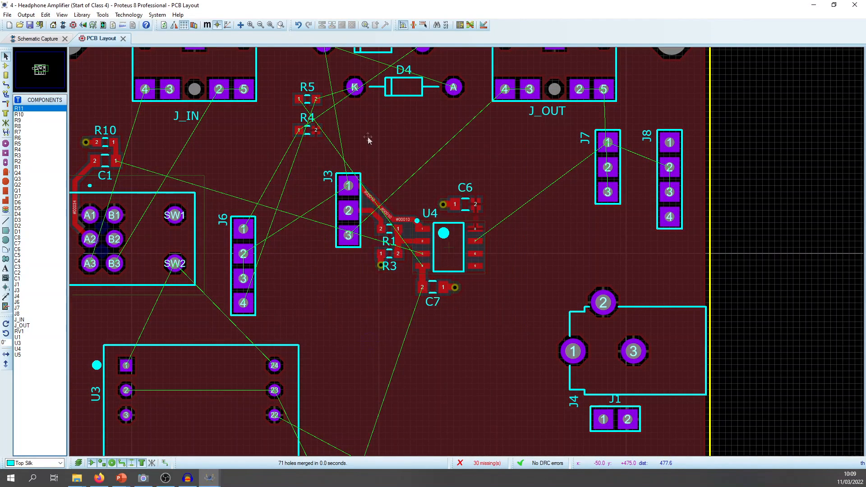
Step: Place transistor Q3 (MMBT3904) on the board below diode D4, between J3 and J_OUT
middle_click(369, 139)
click(6, 65)
click(26, 169)
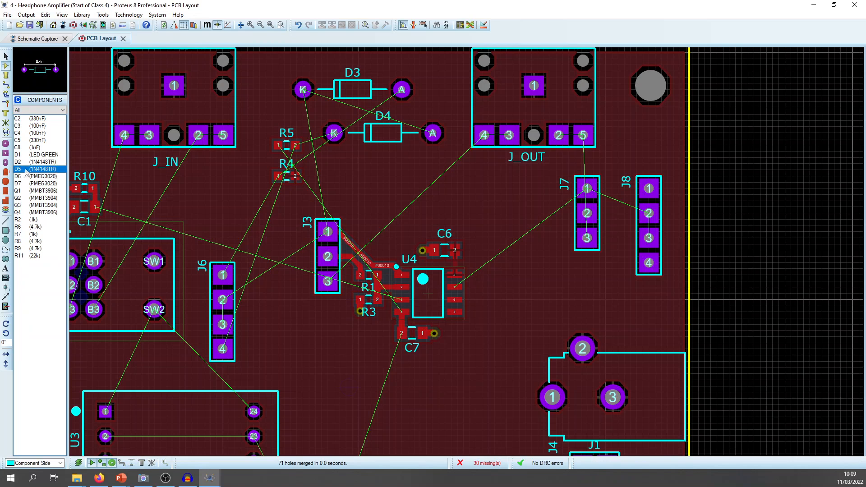
click(34, 206)
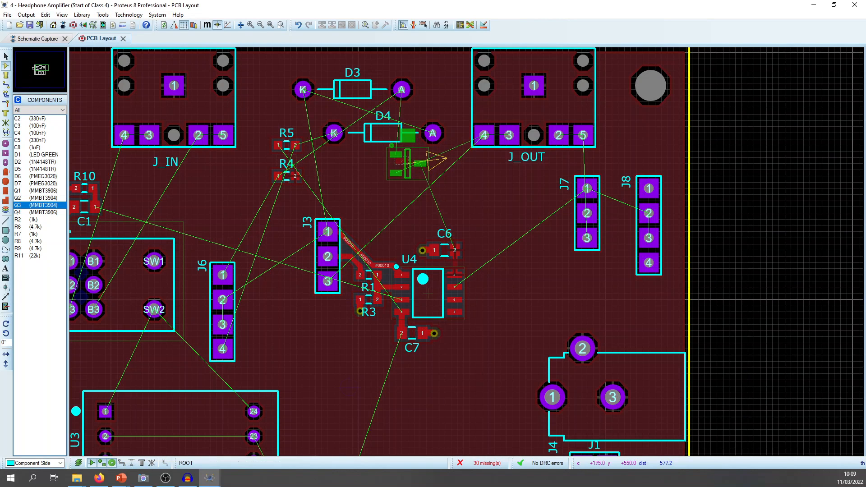
click(389, 182)
Step: Check the output transistors in the schematic and place Q1 (MMBT3906) directly right of Q3 on the PCB
click(34, 39)
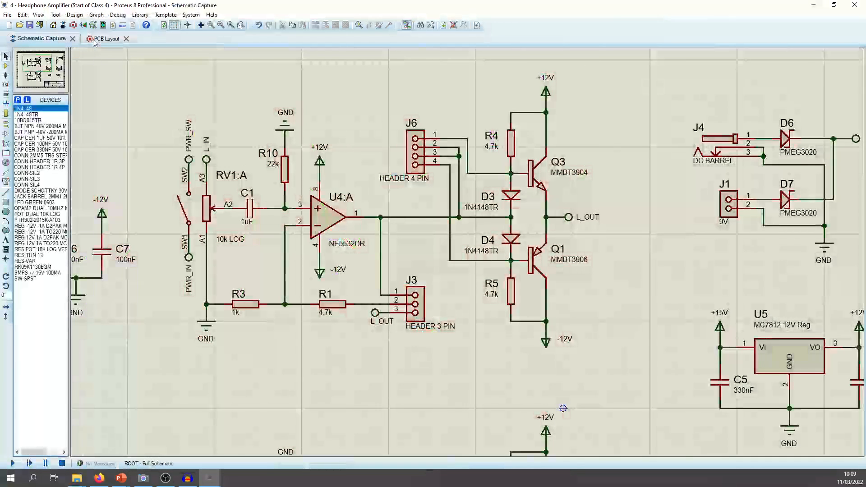
click(94, 40)
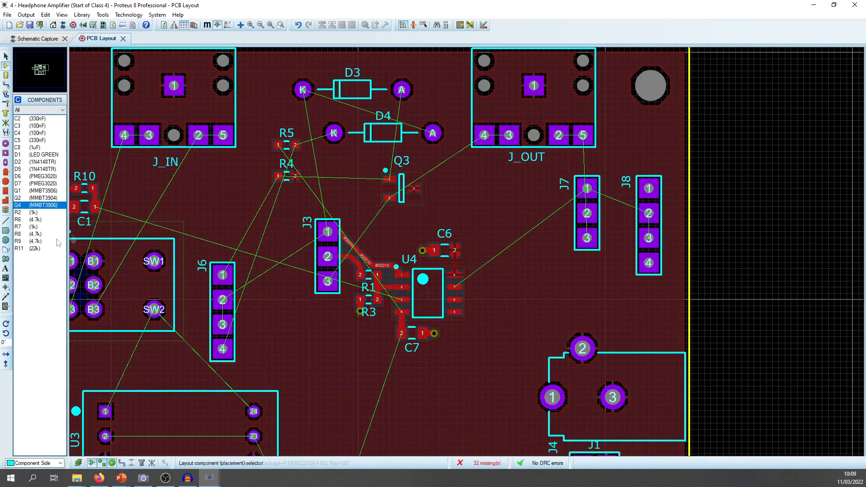
click(34, 190)
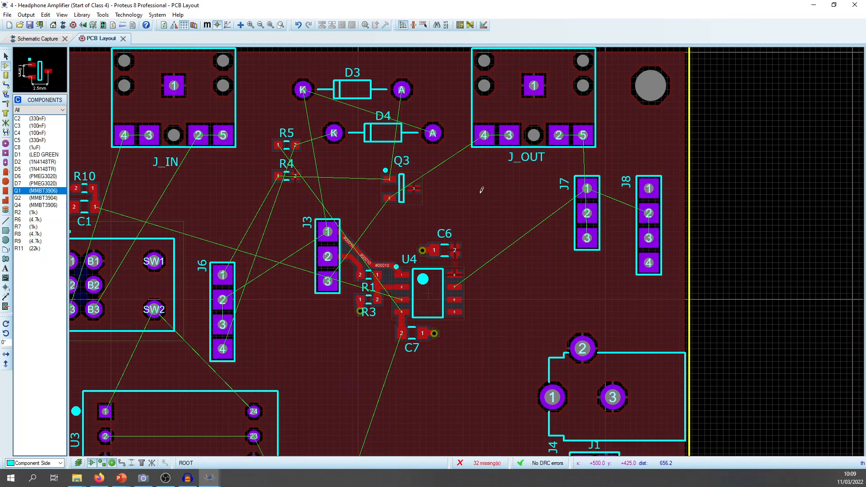
click(452, 185)
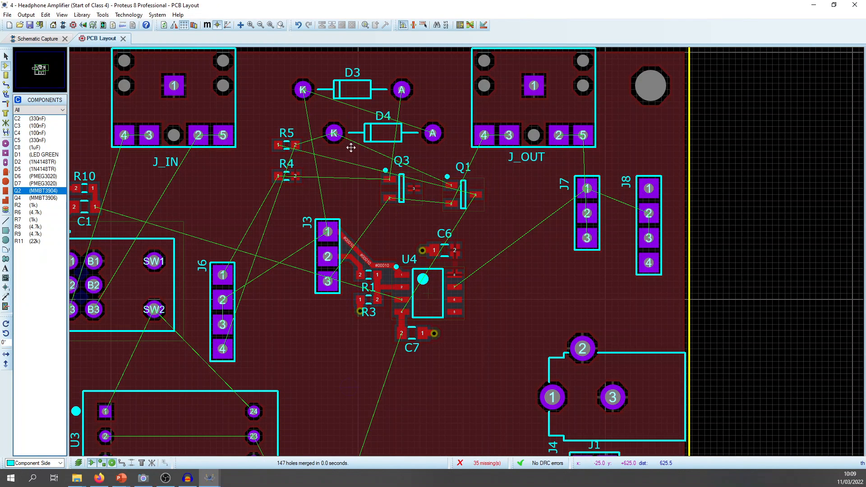
Step: Move Q3 and Q1 together below C7, rotate them 90° counterclockwise and align Q1 directly above Q3
click(343, 130)
mouse_move(350, 140)
mouse_down()
mouse_move(495, 209)
mouse_move(511, 208)
mouse_up()
mouse_move(466, 183)
mouse_down()
mouse_move(454, 448)
mouse_move(436, 422)
mouse_up()
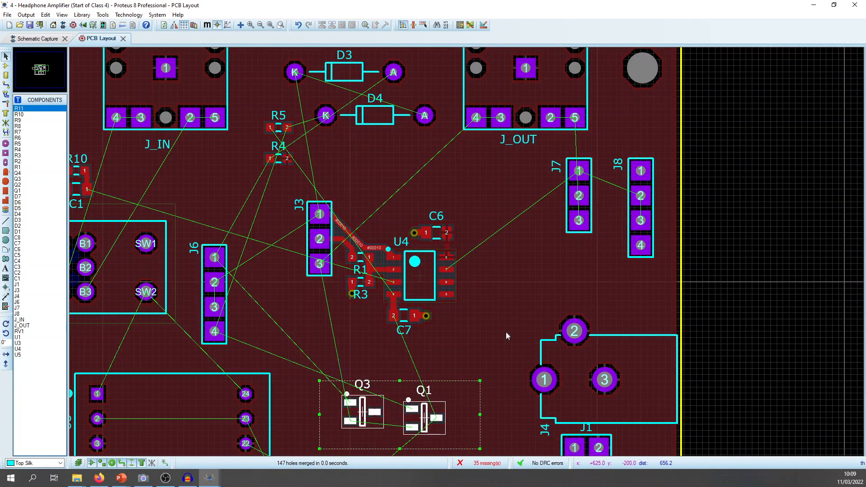
middle_click(506, 331)
click(470, 199)
key(KP_Add)
click(402, 277)
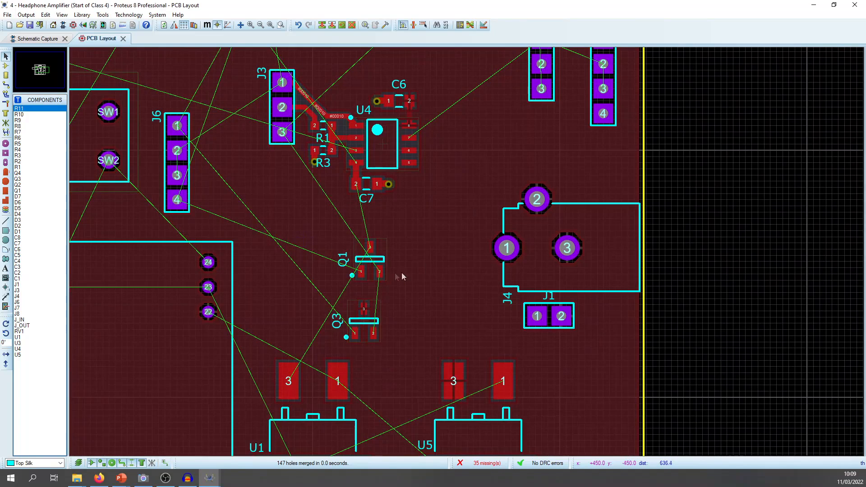
drag(370, 248, 362, 256)
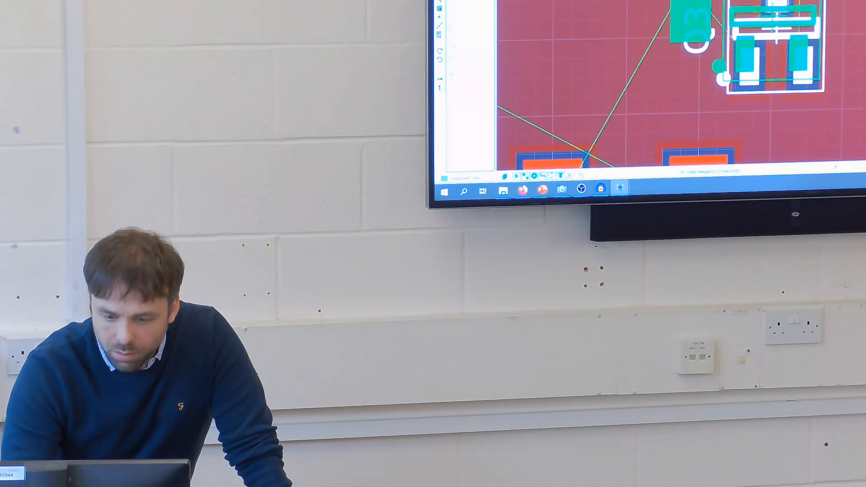
key(Escape)
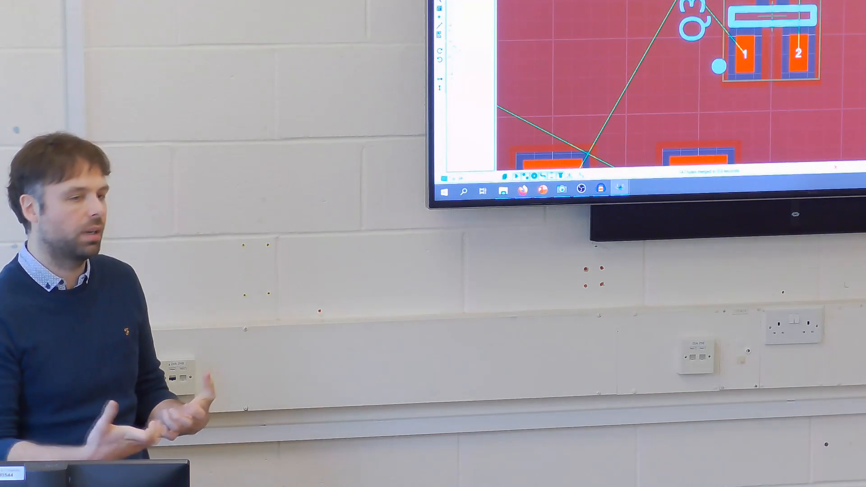
Step: Move resistors R5 and R4 together to the right of transistors Q1 and Q3
scroll(845, 2, down, 1)
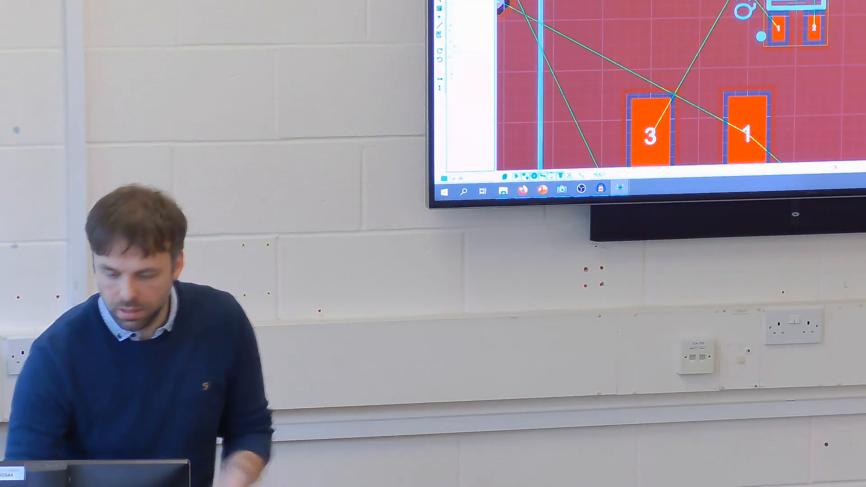
middle_click(845, 2)
scroll(841, 3, down, 2)
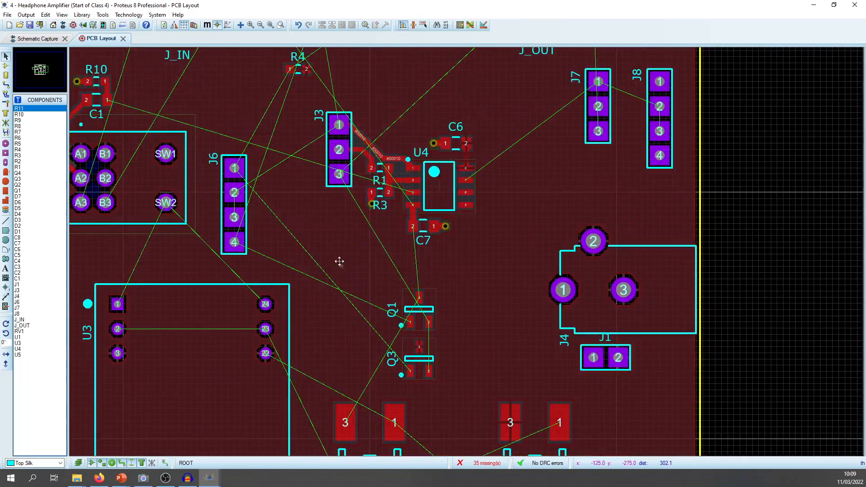
scroll(397, 198, down, 1)
drag(330, 134, 470, 333)
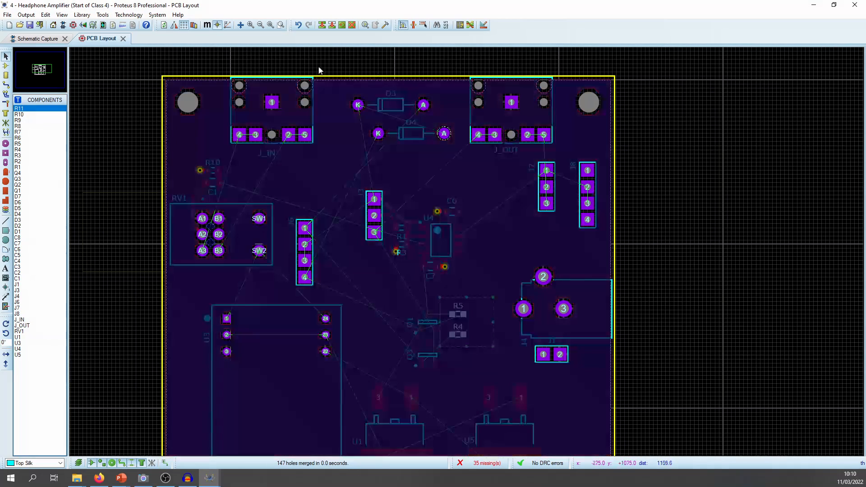
Step: Move diode D4 to the left of Q1 and Q3 and rotate it 90° to stand vertically
drag(444, 136, 419, 297)
key(KP_Add)
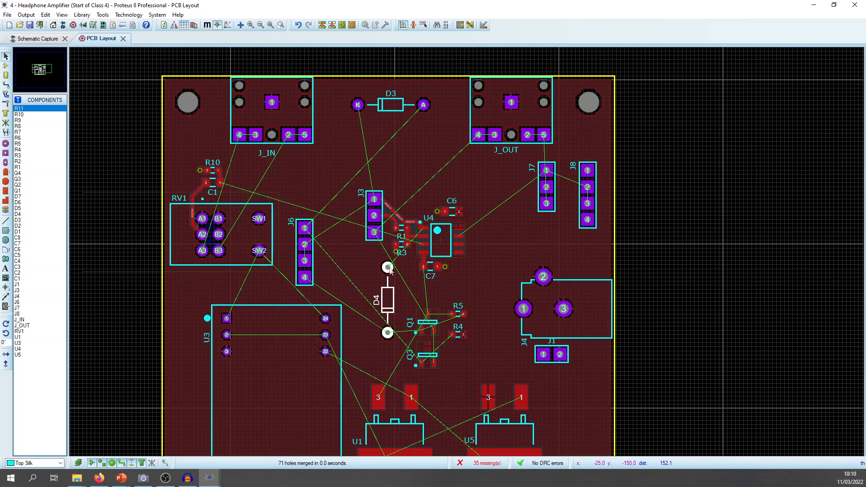
drag(391, 269, 398, 296)
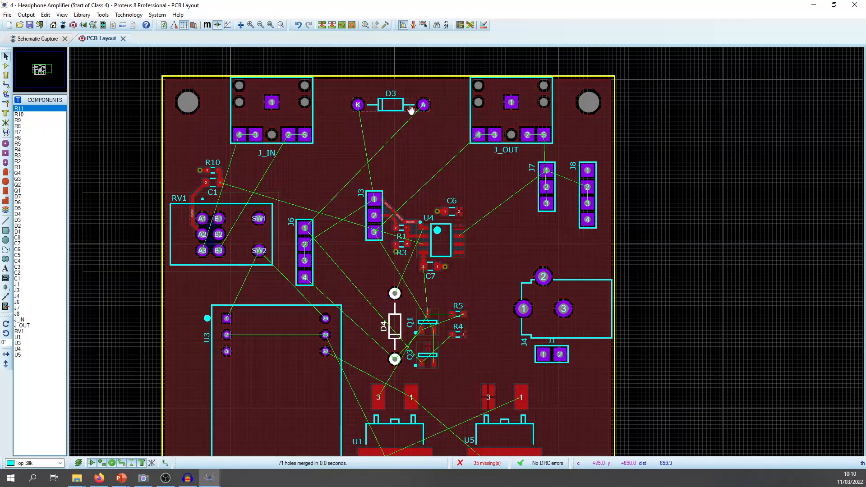
Step: Rotate diode D3 90° to vertical and place it parallel to D4 on its left side
drag(424, 111, 399, 282)
key(KP_Add)
drag(367, 251, 374, 293)
key(F6)
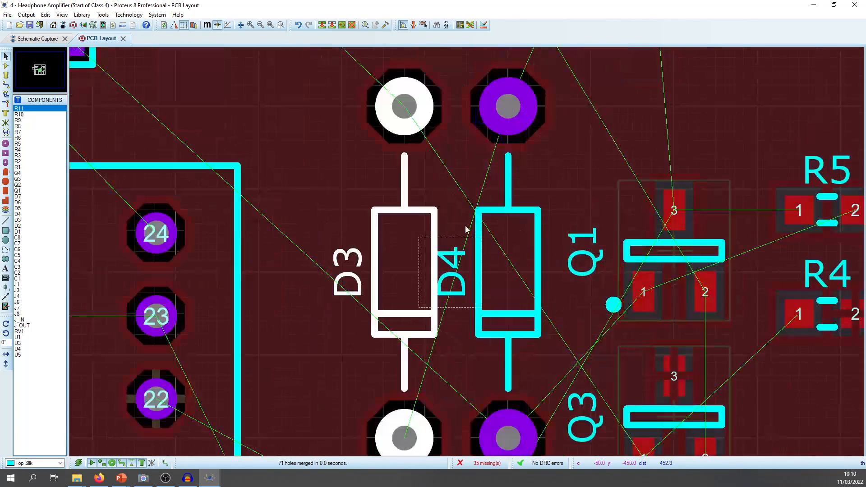
Step: Check the diodes' connection in the schematic, rotate D3 by 180° and set its cathode pad close beside D4's anode pad
click(40, 40)
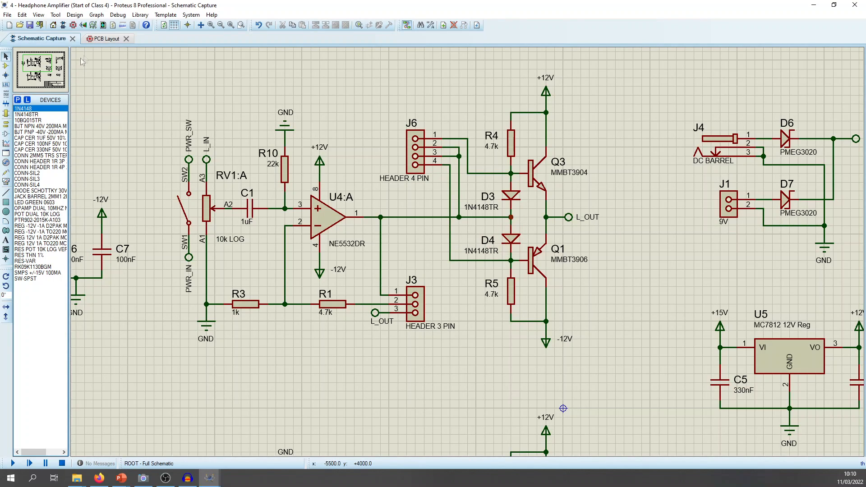
click(98, 39)
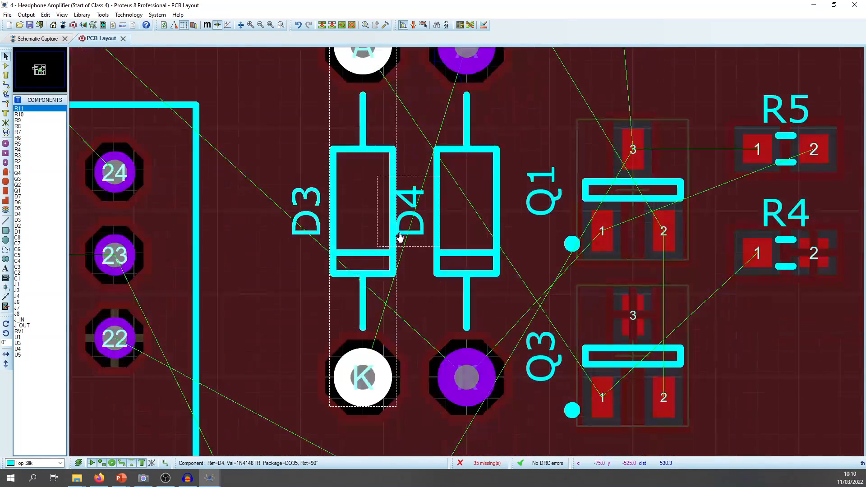
middle_click(374, 232)
click(352, 256)
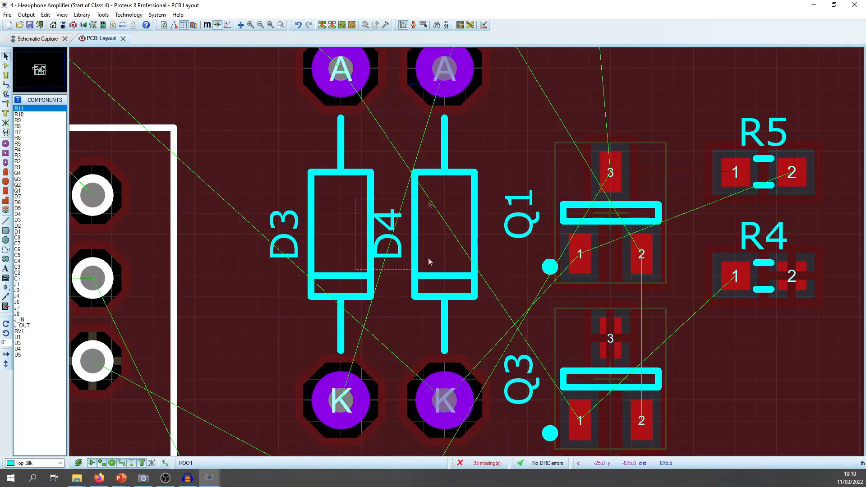
click(340, 64)
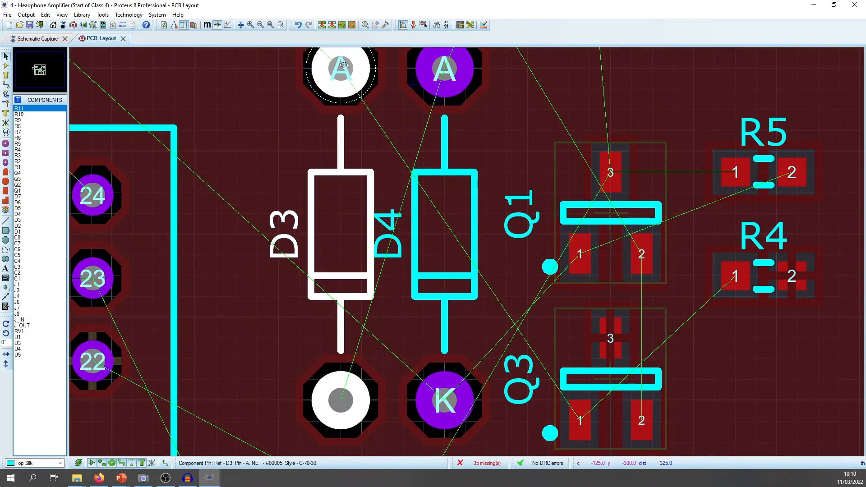
key(KP_Add)
key(KP_Add)
middle_click(457, 108)
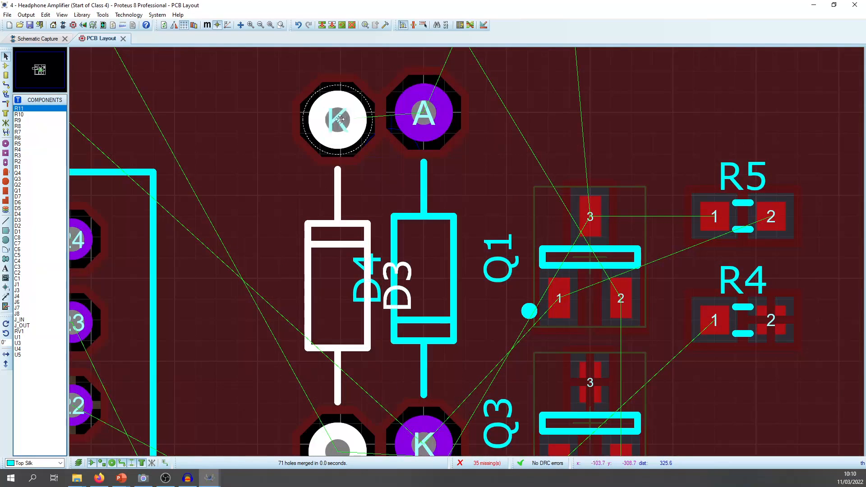
middle_click(277, 156)
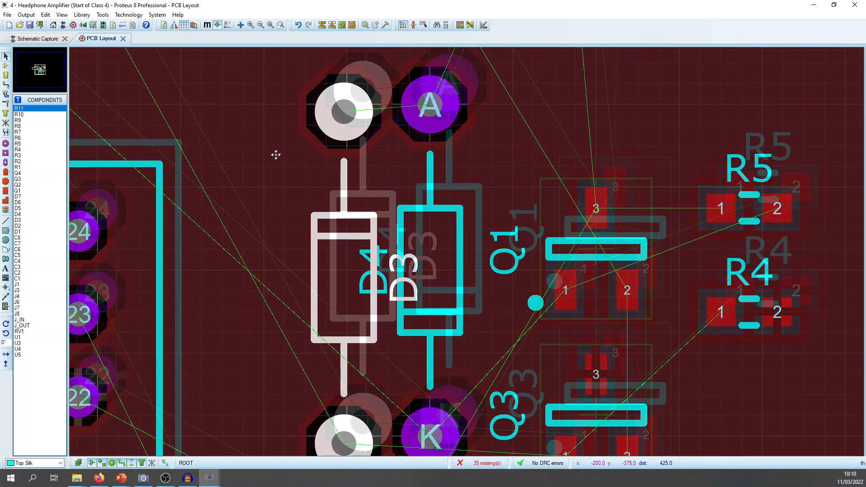
click(450, 82)
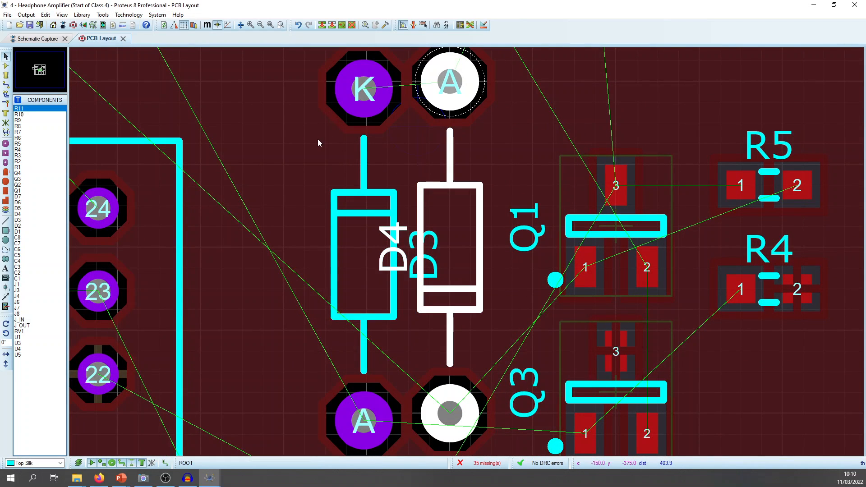
scroll(466, 255, up, 2)
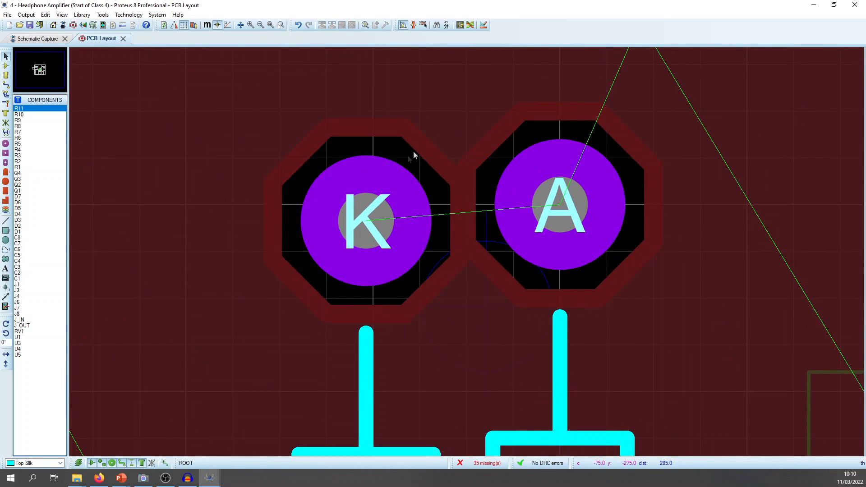
Step: Shift diode D3 so its cathode pad lines up horizontally with D4's anode pad
click(365, 220)
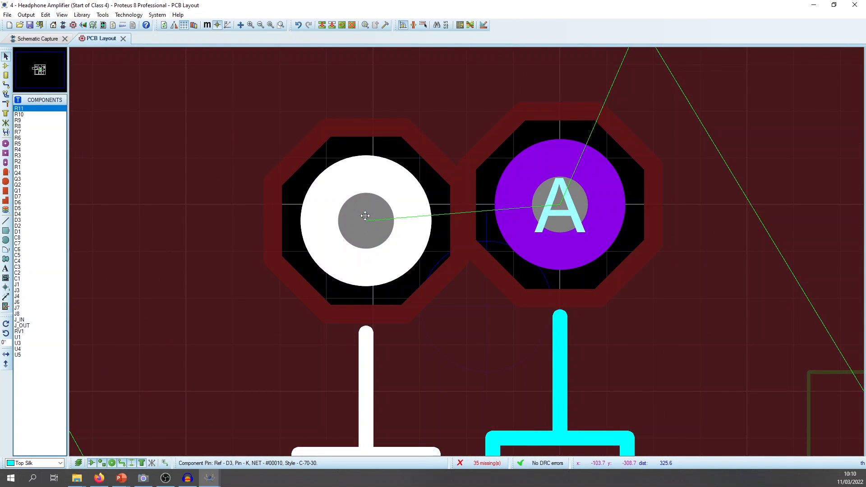
mouse_move(365, 220)
mouse_down()
mouse_move(373, 205)
mouse_move(232, 202)
mouse_move(419, 203)
mouse_move(373, 205)
mouse_up()
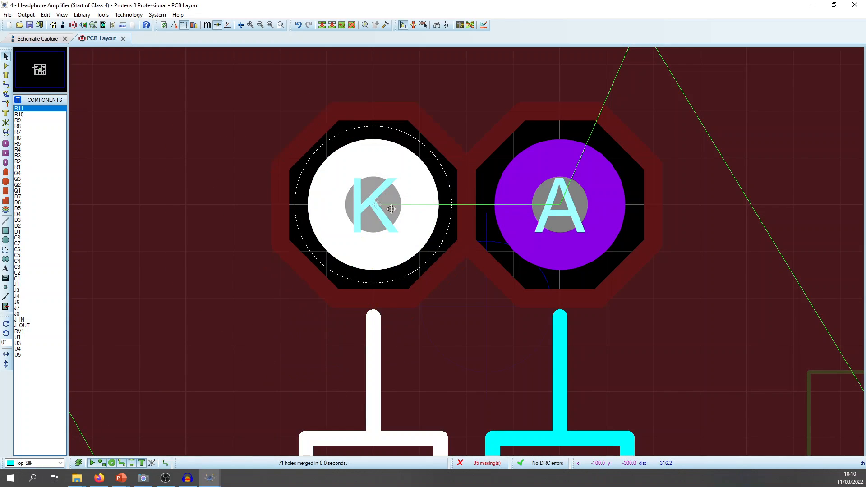
scroll(467, 254, down, 2)
middle_click(500, 370)
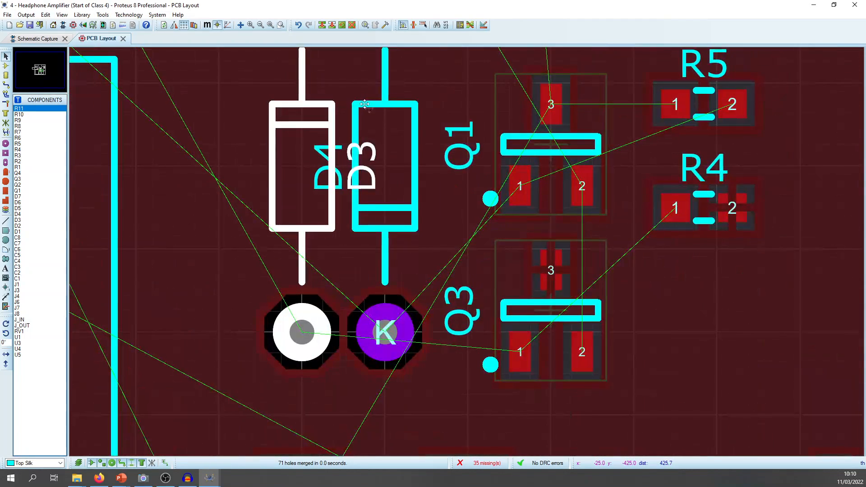
click(390, 139)
right_click(398, 136)
double_click(332, 162)
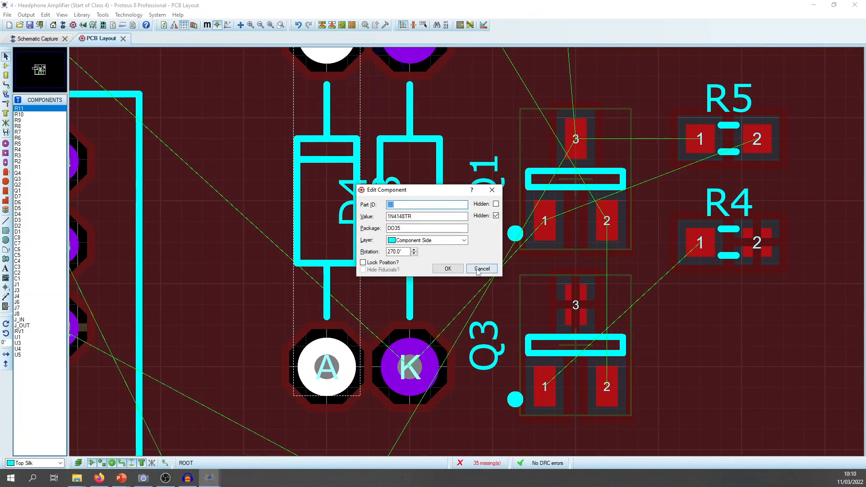
click(482, 268)
Step: Try rotating diode D4 in place and bring it back to its vertical orientation
scroll(467, 253, down, 2)
click(428, 180)
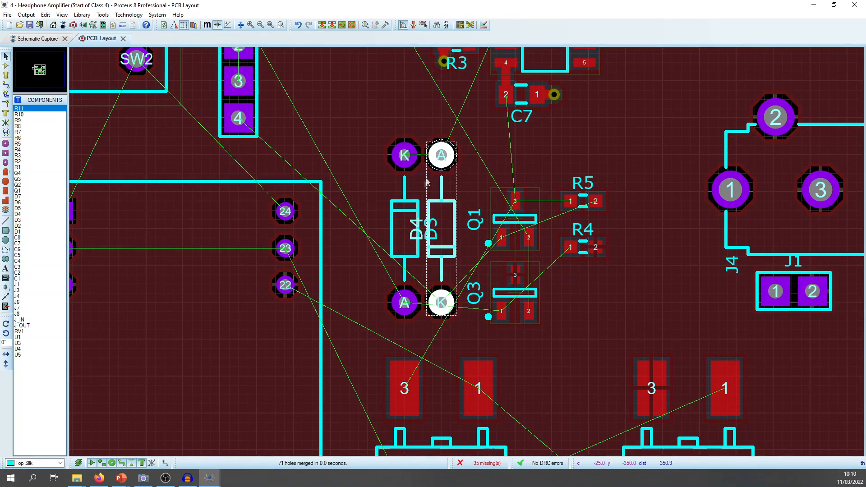
key(KP_Subtract)
key(KP_Subtract)
key(KP_Subtract)
key(KP_Subtract)
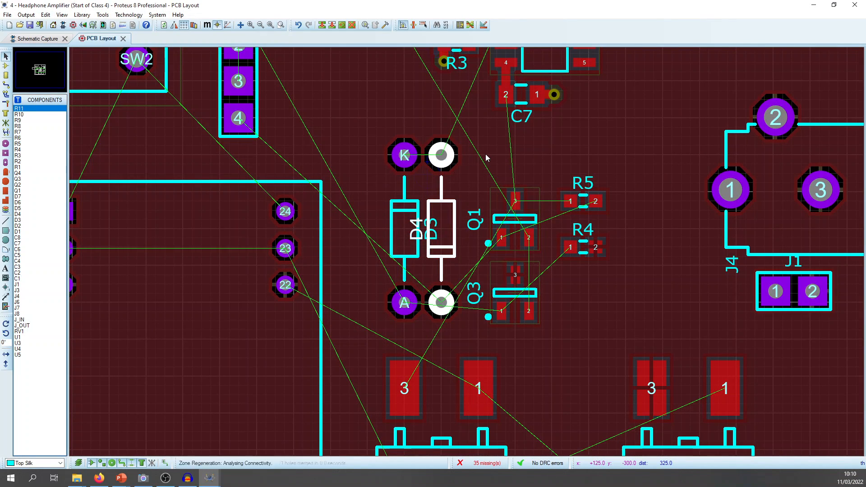
key(KP_Subtract)
key(KP_Subtract)
key(KP_Subtract)
key(KP_Subtract)
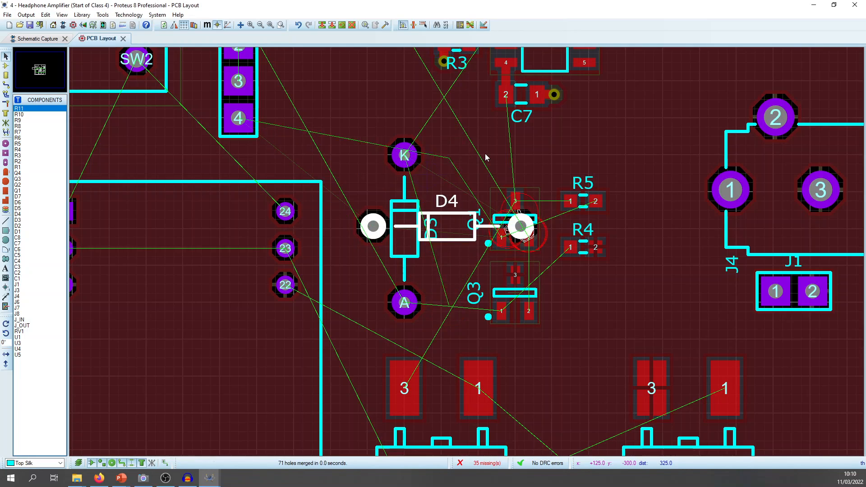
key(KP_Subtract)
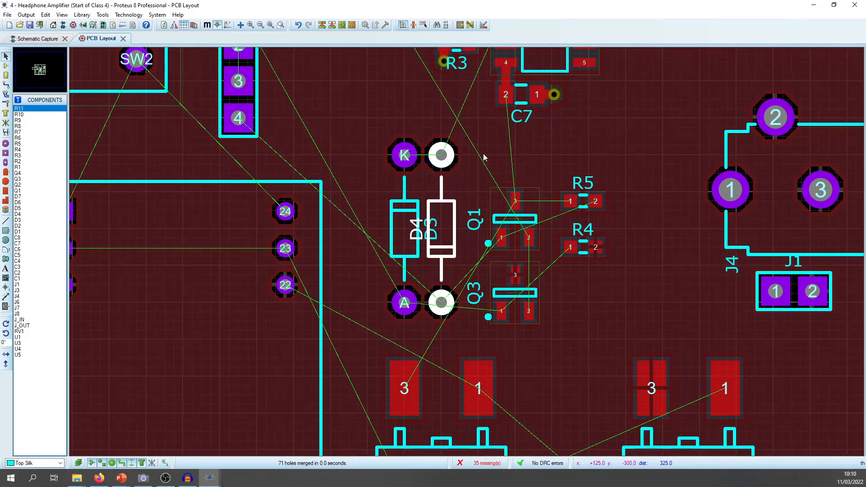
Step: Move the D4 label to the right of its diode and the D3 label to the left of its diode
drag(420, 231, 465, 191)
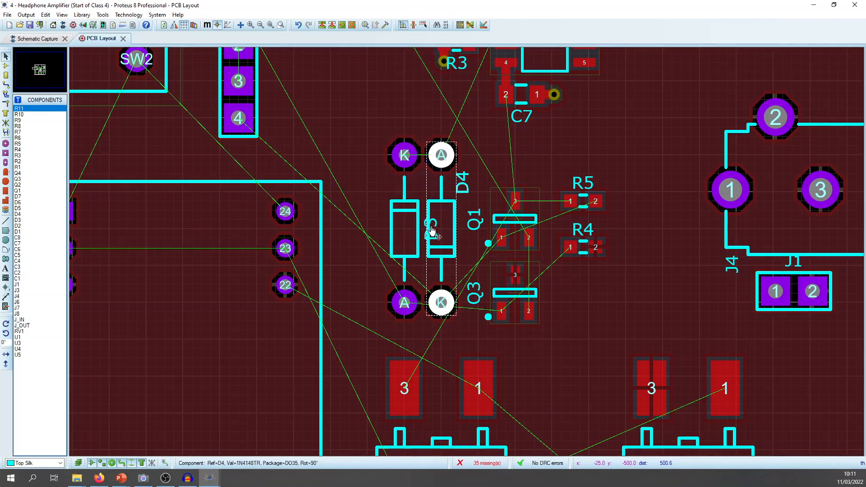
click(417, 212)
drag(430, 233, 375, 193)
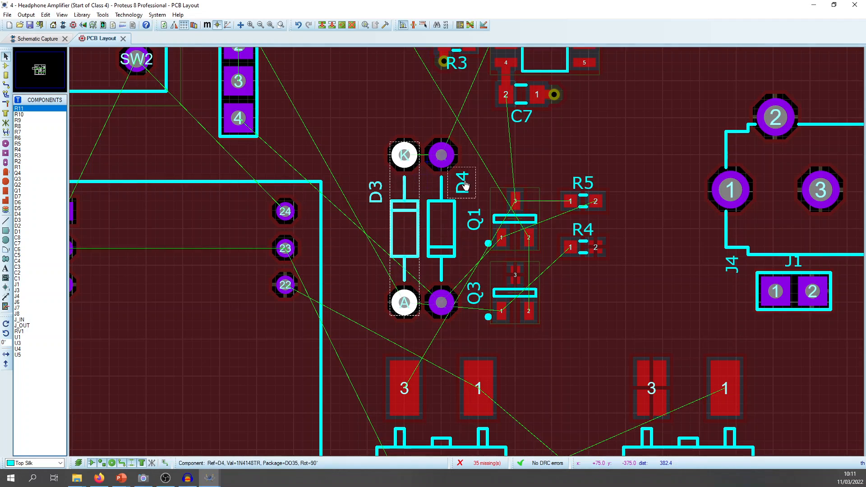
Step: Try the D4 label over the diode's anode pad and put it back to the right of the diode
click(456, 163)
drag(467, 188, 445, 162)
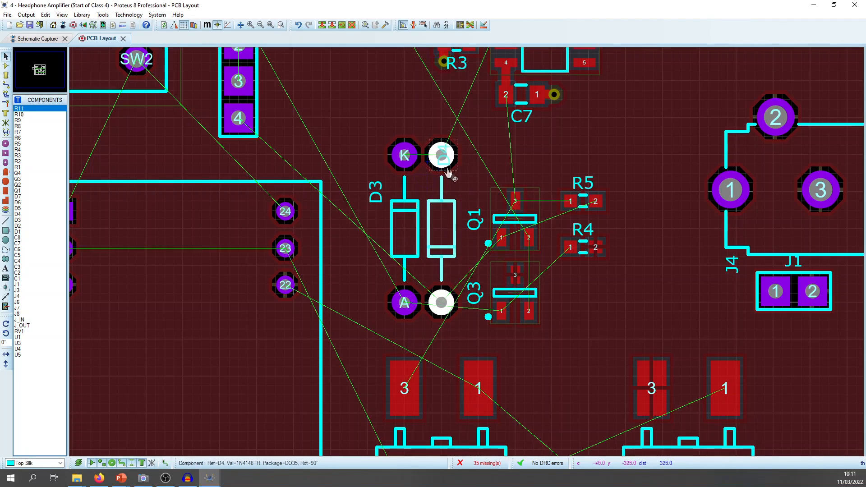
scroll(445, 162, up, 3)
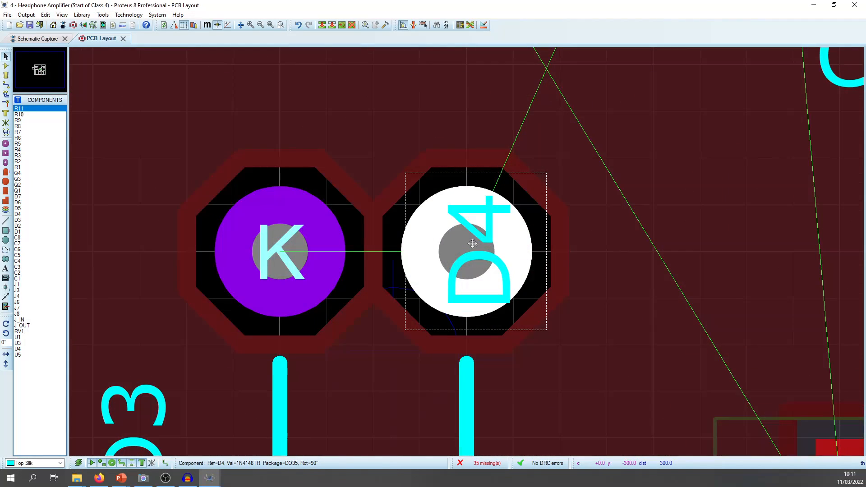
scroll(472, 244, down, 3)
drag(472, 243, 498, 307)
middle_click(532, 315)
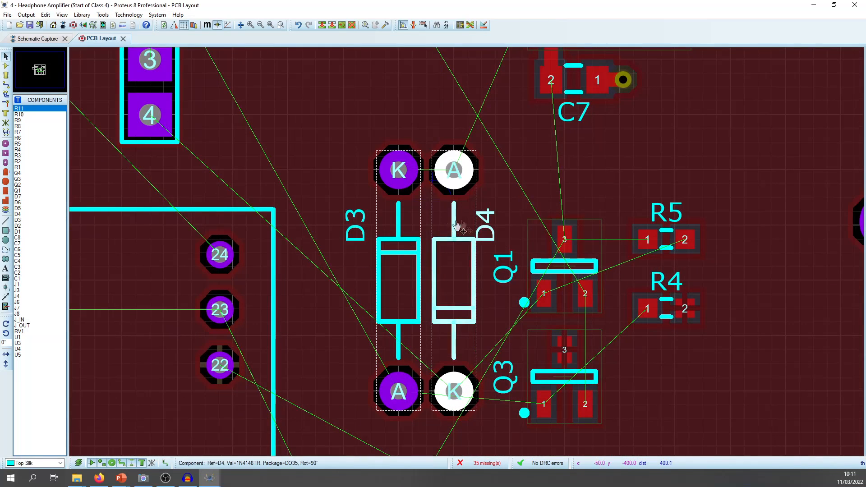
Step: Place the D4 label between the diodes beside D4's upper lead and the D3 label close to the left of D3's upper lead
drag(486, 228, 438, 200)
click(368, 217)
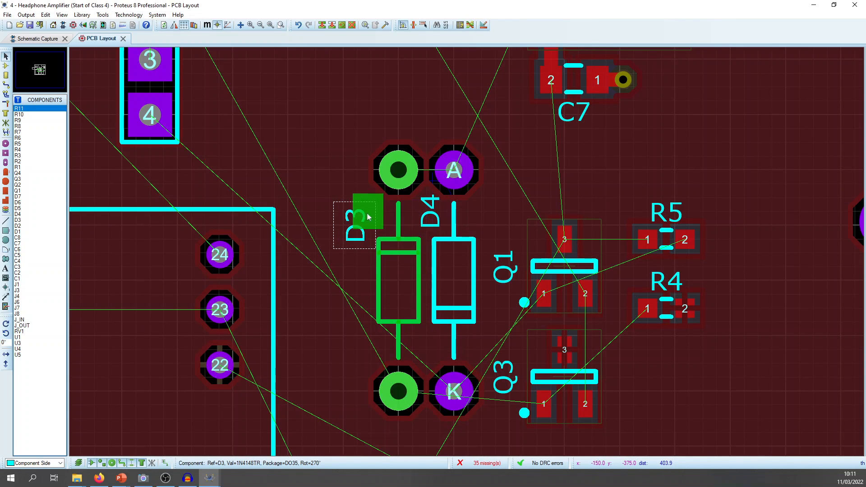
drag(368, 217, 382, 201)
click(504, 200)
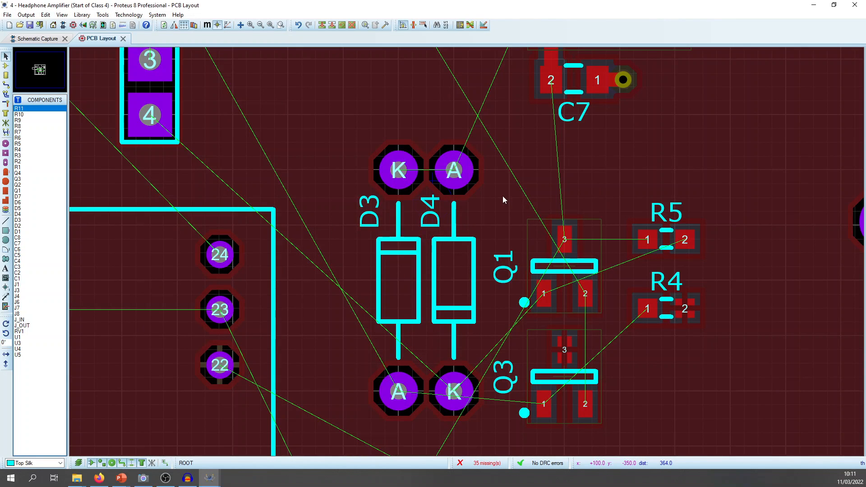
Step: Route a T20 top-copper trace from D3's cathode pad to D4's anode pad
drag(497, 212, 386, 141)
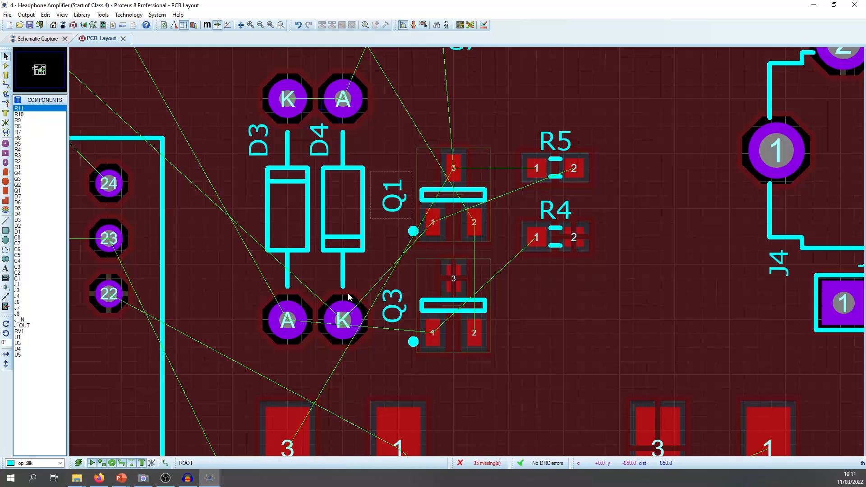
key(t)
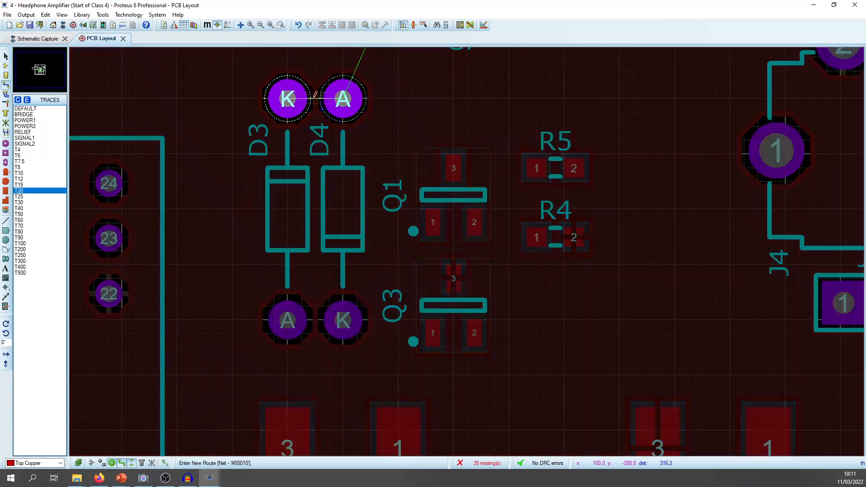
click(294, 100)
click(344, 97)
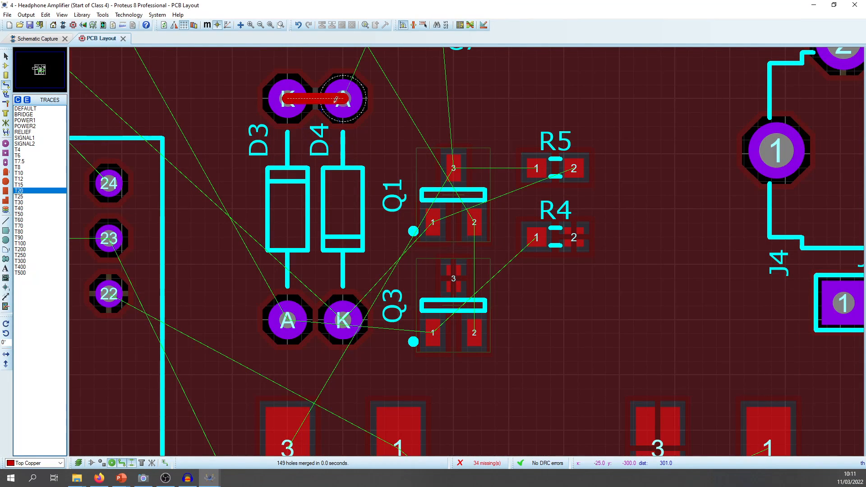
Step: Examine which pads the nets of D3's anode and D4's cathode connect to on the board
scroll(344, 98, down, 1)
click(348, 296)
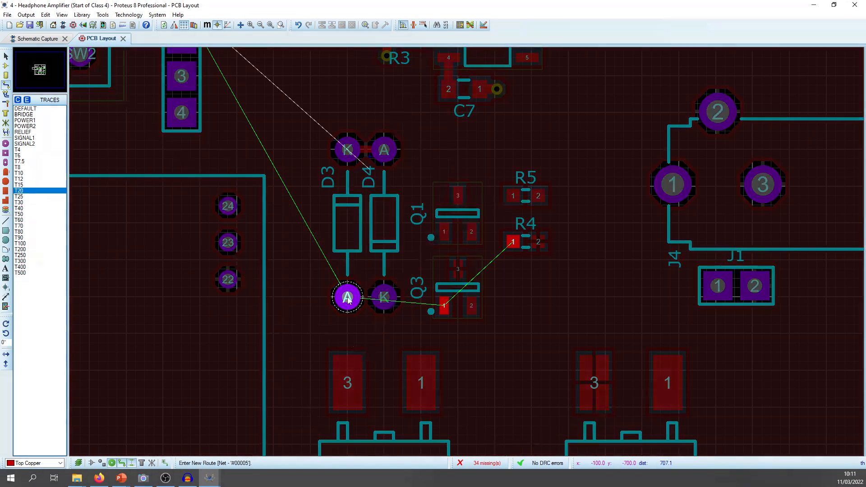
key(Escape)
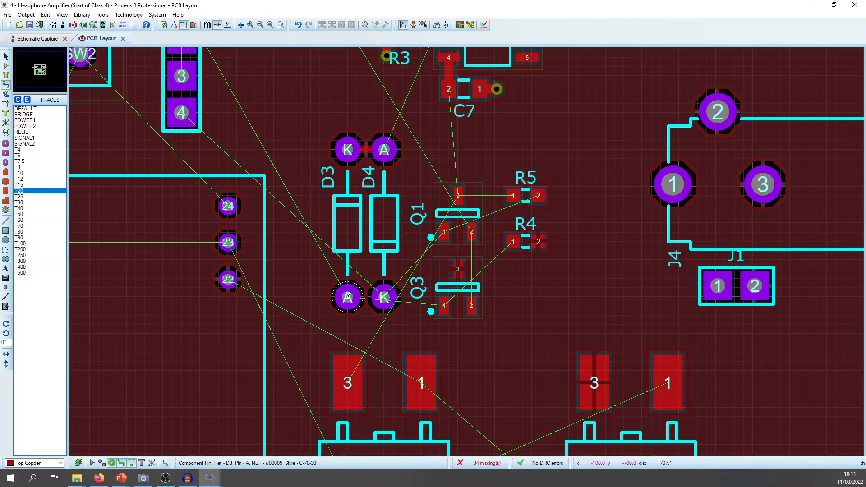
click(348, 296)
scroll(348, 298, down, 3)
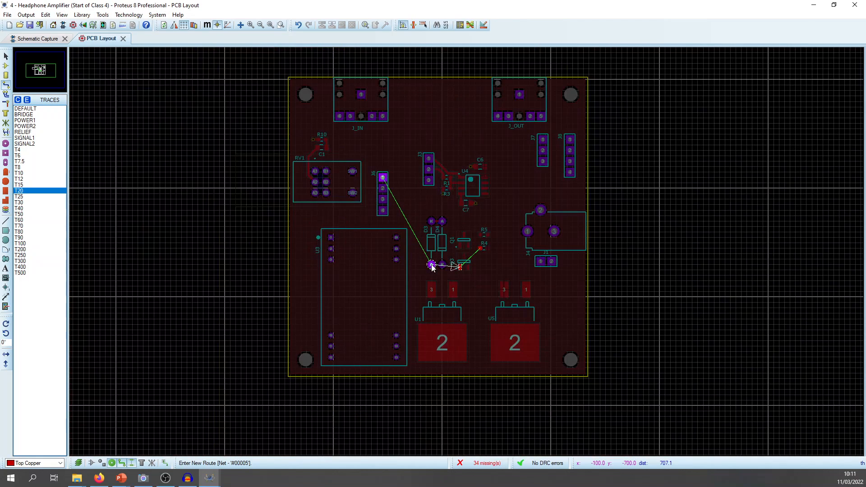
scroll(468, 255, up, 4)
scroll(468, 255, down, 1)
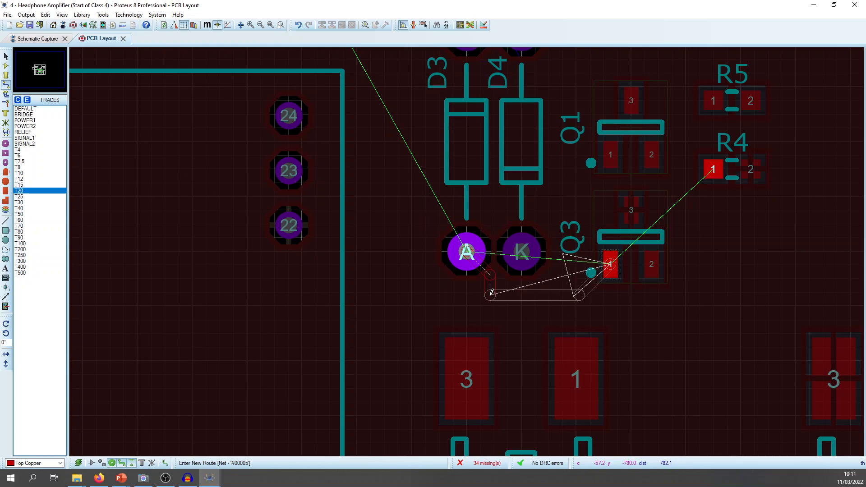
key(Escape)
click(523, 252)
scroll(522, 251, down, 2)
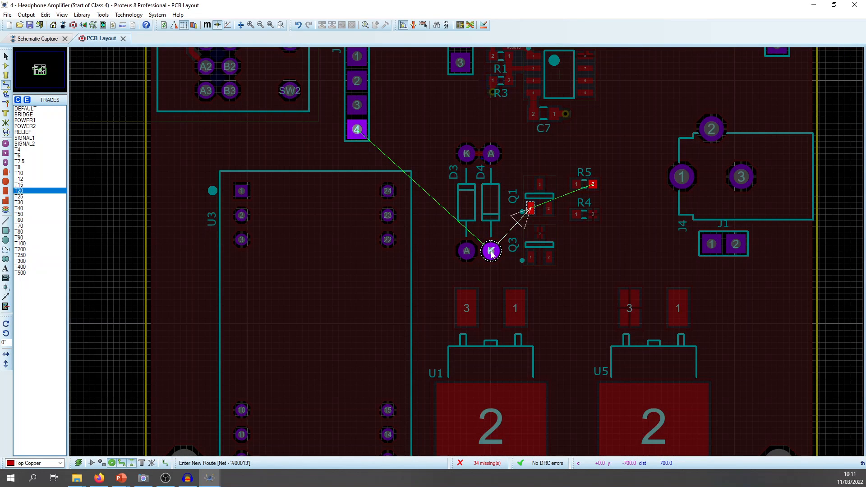
key(Escape)
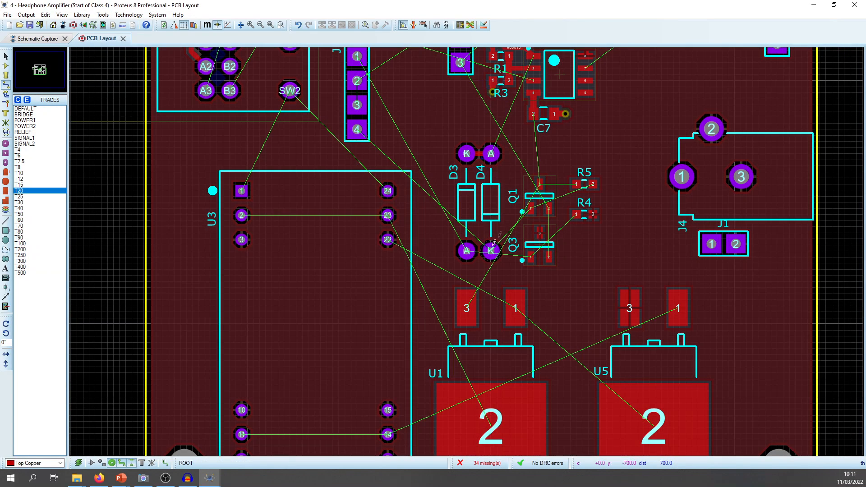
Step: Route a short top-copper trace from R5 pin 1 toward Q1 and end it in a via
click(576, 184)
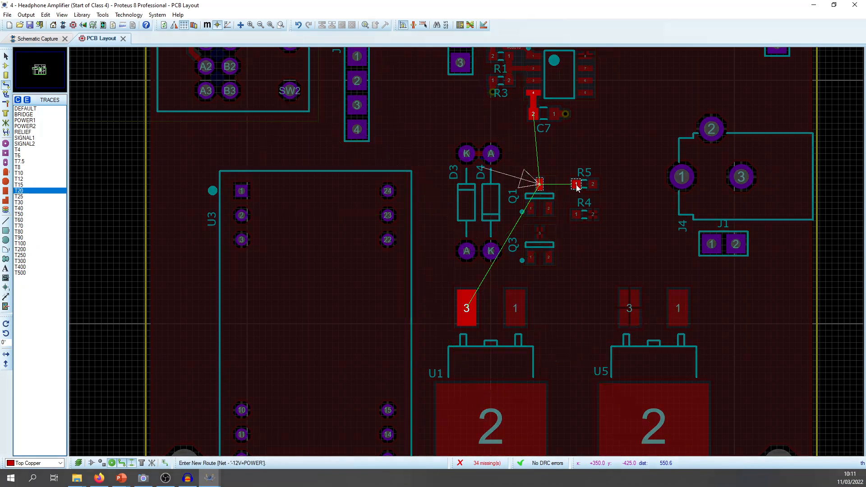
scroll(577, 187, up, 3)
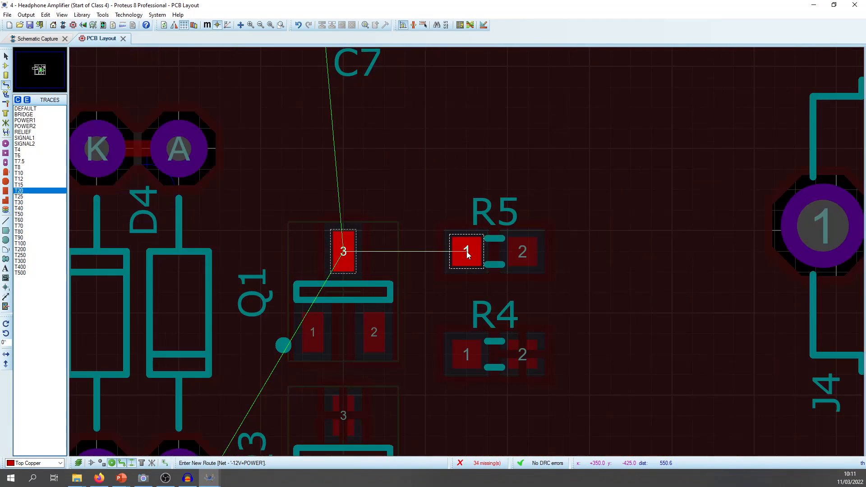
double_click(432, 250)
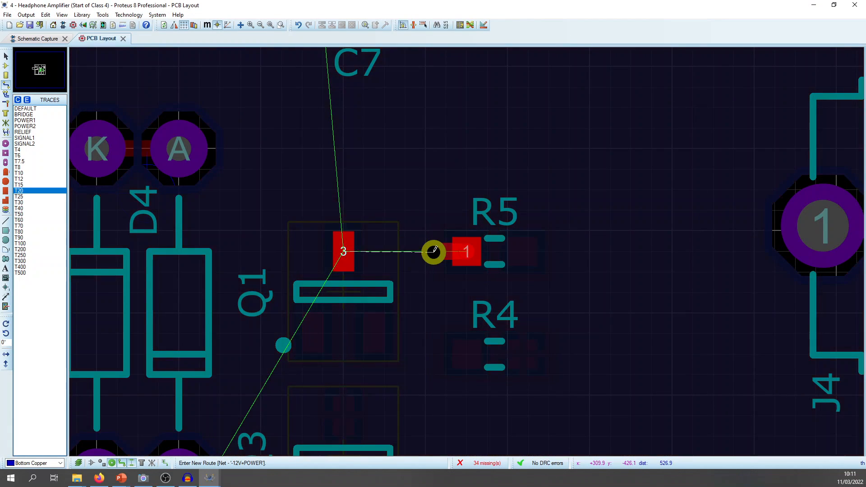
drag(454, 282, 459, 226)
key(space)
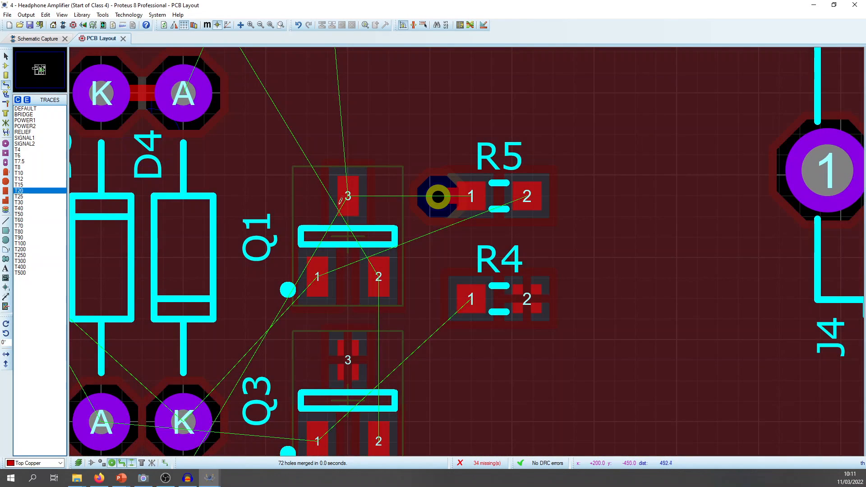
Step: Route a short top-copper trace upward from Q1 pin 3, end it in a via and return to the top copper layer
click(349, 198)
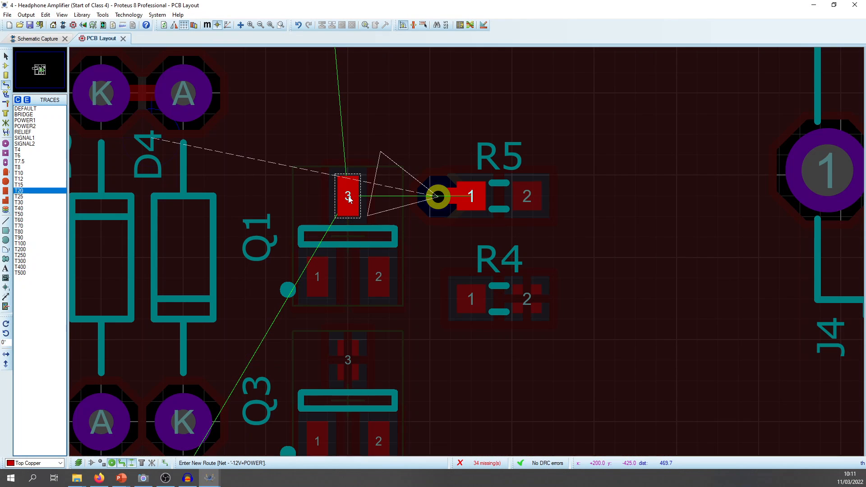
double_click(348, 155)
drag(409, 247, 398, 161)
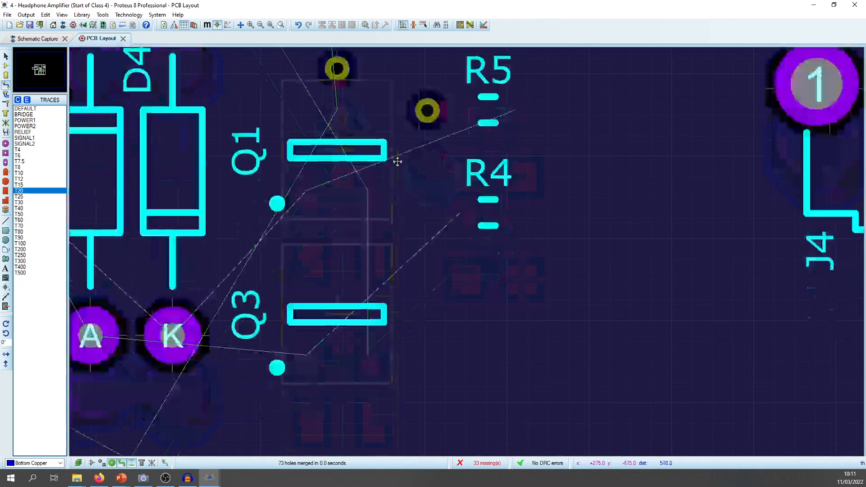
key(space)
drag(422, 231, 448, 201)
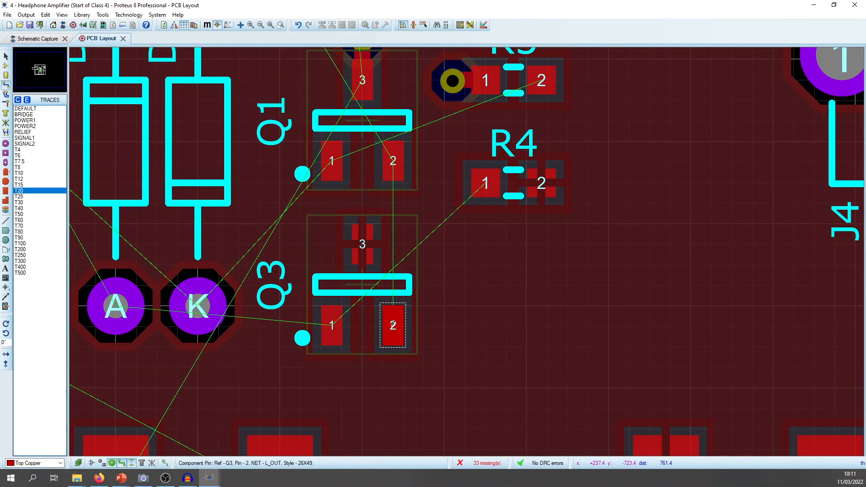
Step: Route a T20 top-copper trace from Q3 pin 2 straight up to Q1 pin 2
scroll(394, 323, down, 1)
click(393, 323)
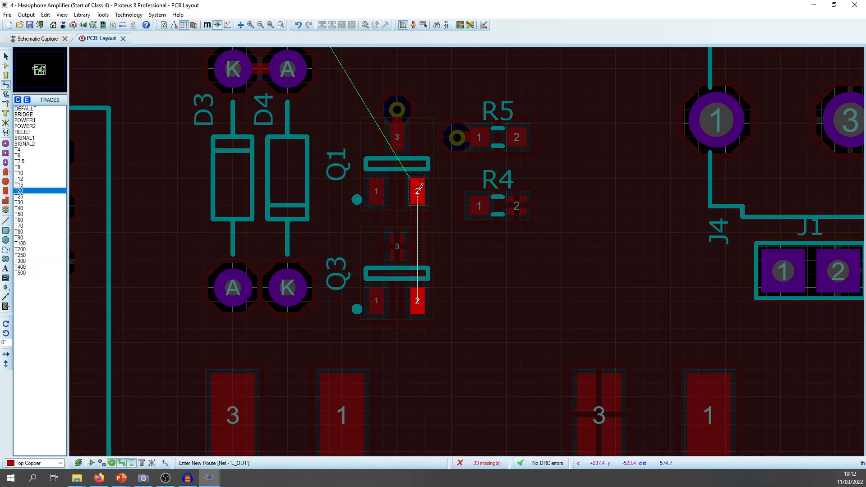
click(419, 189)
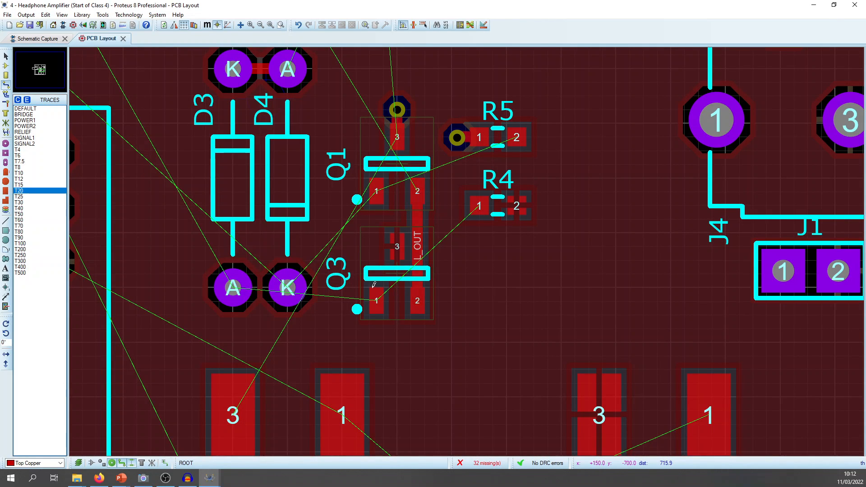
key(Escape)
Step: Move resistor R4 below Q3 and shift R5 together with its trace and via further right of Q1
click(483, 207)
mouse_move(482, 207)
mouse_down()
mouse_move(469, 331)
mouse_move(332, 345)
mouse_move(385, 343)
mouse_move(398, 357)
mouse_up()
drag(352, 82, 575, 219)
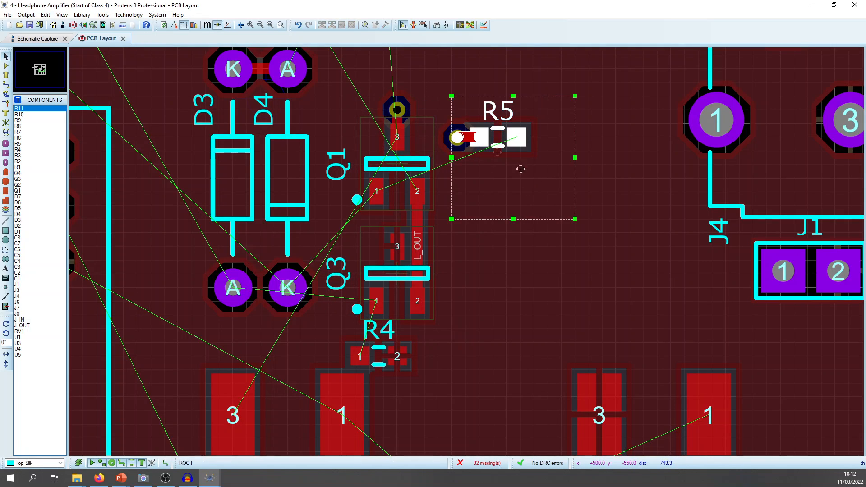
click(436, 94)
drag(424, 82, 562, 205)
drag(498, 139, 608, 138)
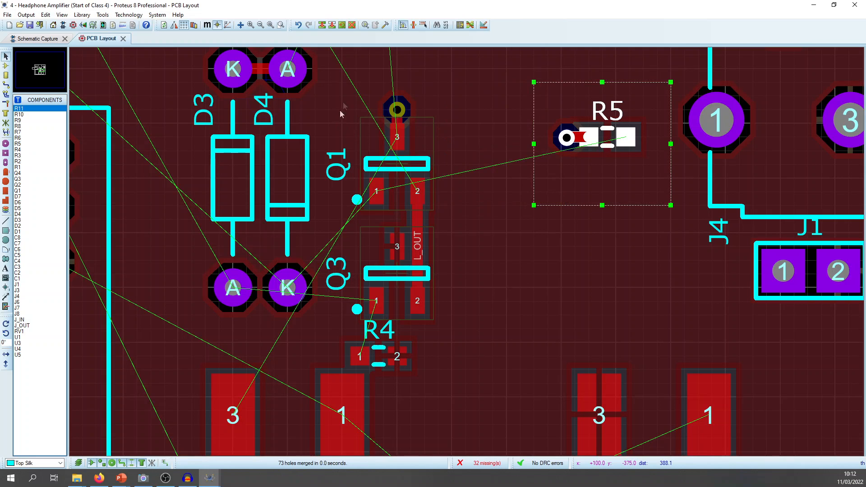
Step: Shift Q1 and Q3 together with their traces and via slightly further from D4 and upward
drag(342, 82, 466, 342)
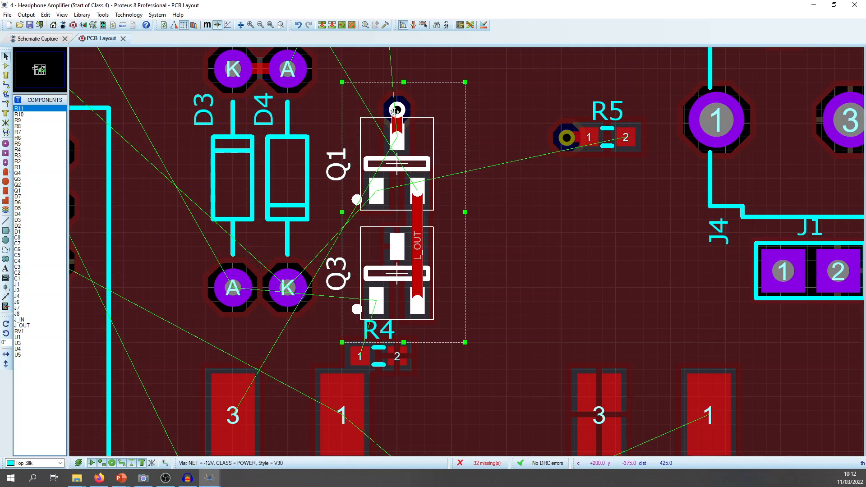
drag(396, 110, 438, 96)
click(586, 290)
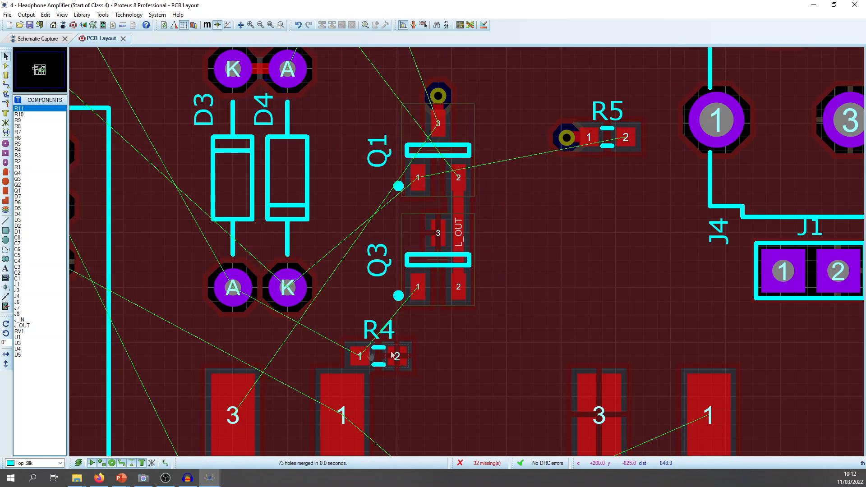
Step: Rotate R4 to vertical with pin 1 on top, place it left of Q3 and put the Q3 label on the transistor's right side
click(361, 352)
key(KP_Add)
key(KP_Add)
key(KP_Add)
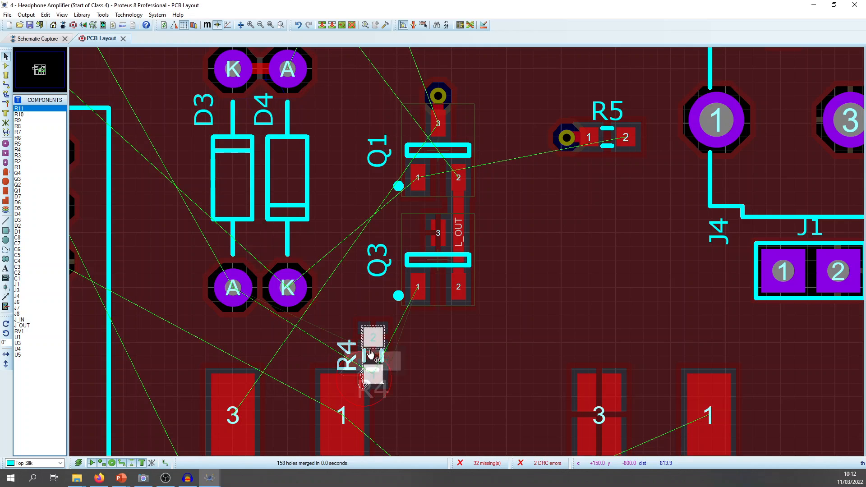
drag(373, 345, 531, 259)
click(383, 265)
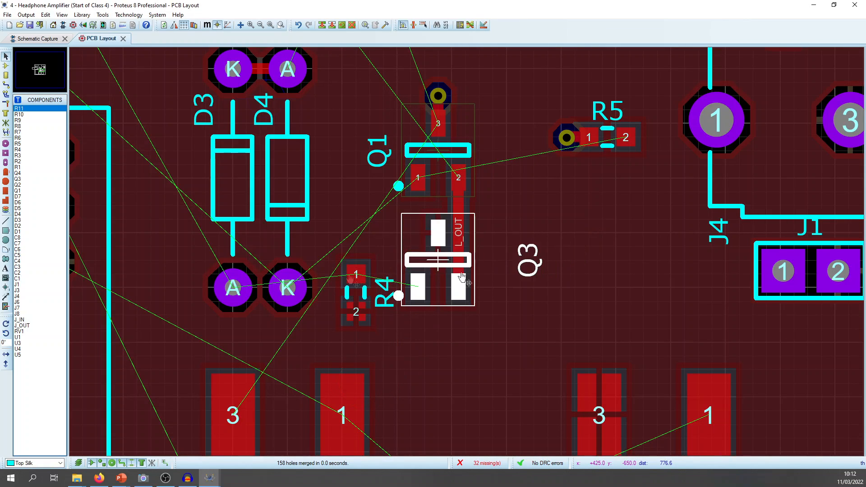
Step: Place the R4 label below R4 and the Q1 label right of Q1, nudging R4 closer to Q3
click(385, 293)
drag(385, 293, 356, 347)
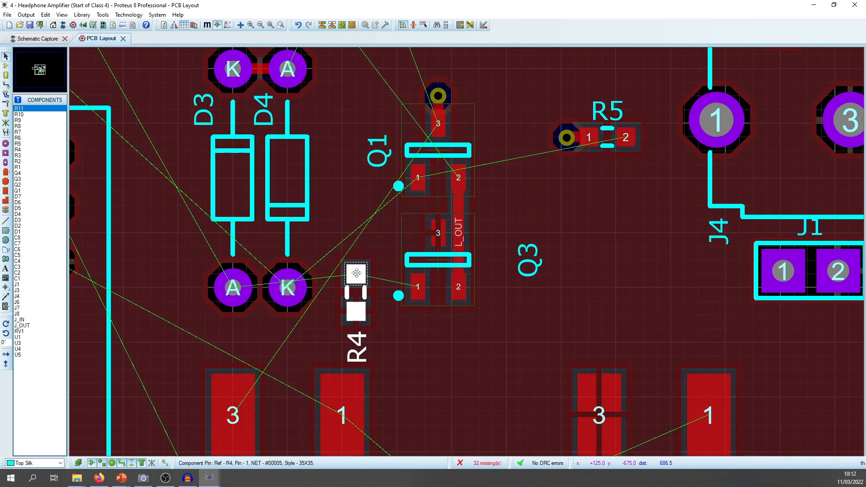
drag(357, 273, 386, 248)
click(374, 151)
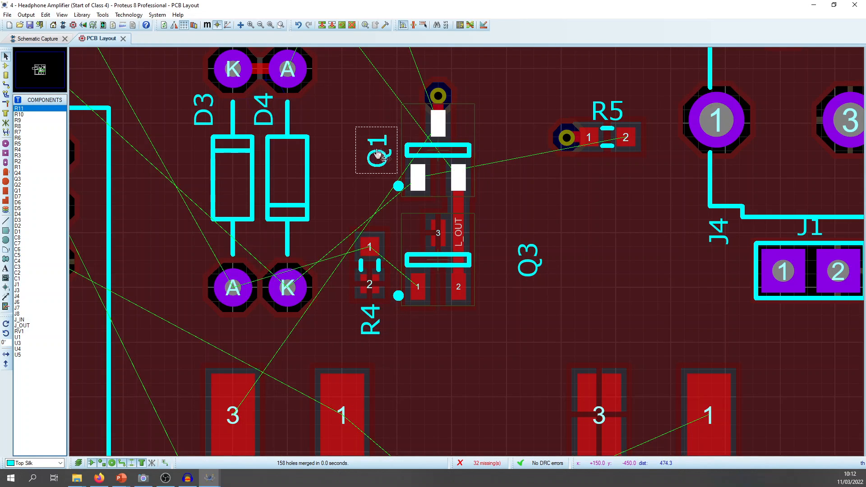
drag(374, 152, 485, 138)
Step: Rotate R5 with its trace and via 90° clockwise and place the group left of Q1, above R4
drag(547, 96, 658, 178)
key(KP_Subtract)
drag(615, 154, 357, 77)
click(650, 141)
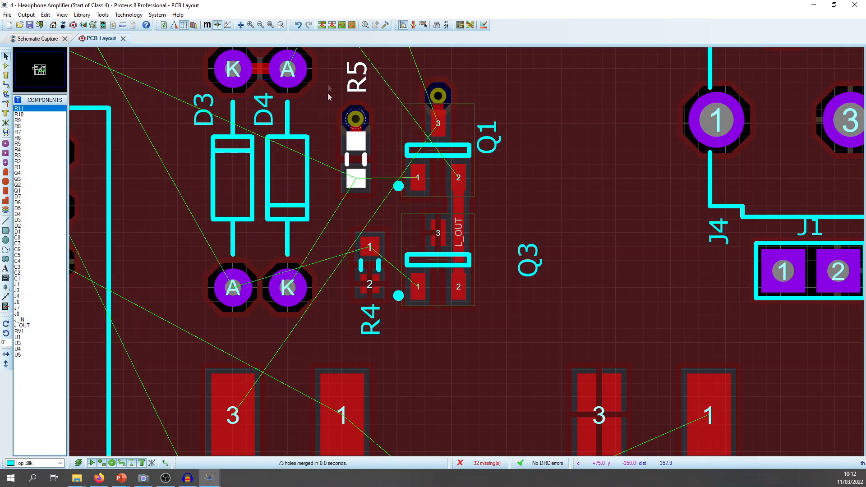
drag(357, 140, 370, 140)
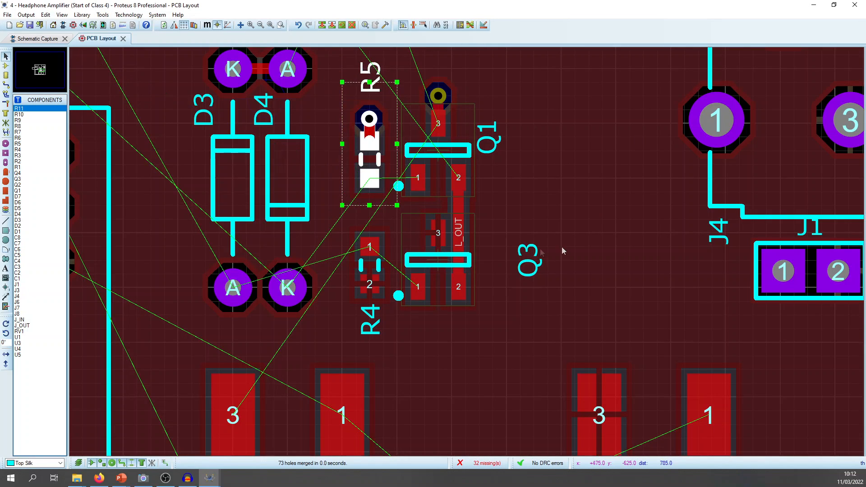
click(563, 251)
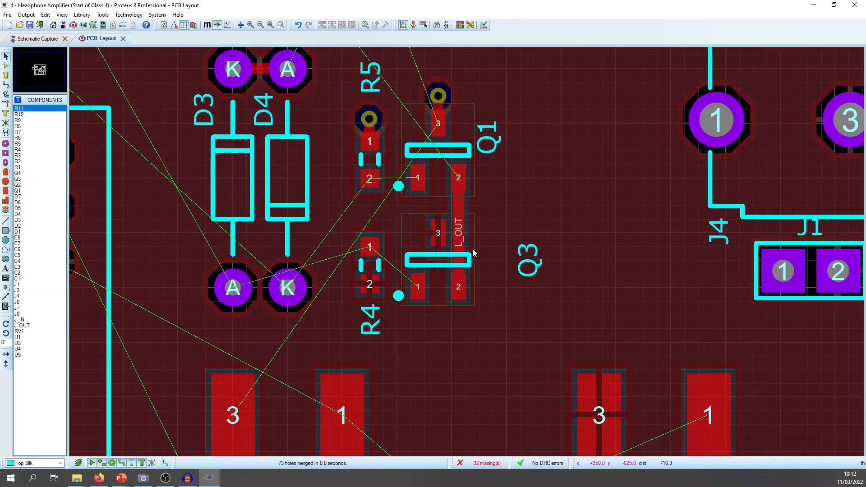
click(288, 288)
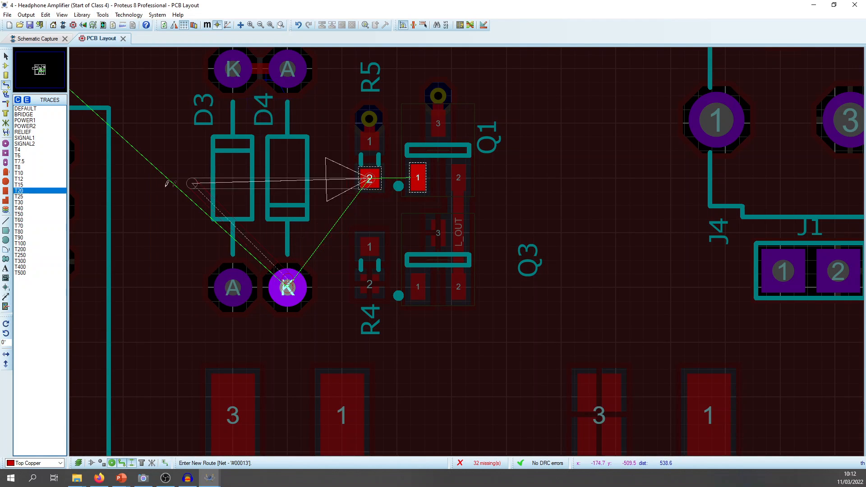
click(342, 185)
right_click(341, 188)
right_click(340, 190)
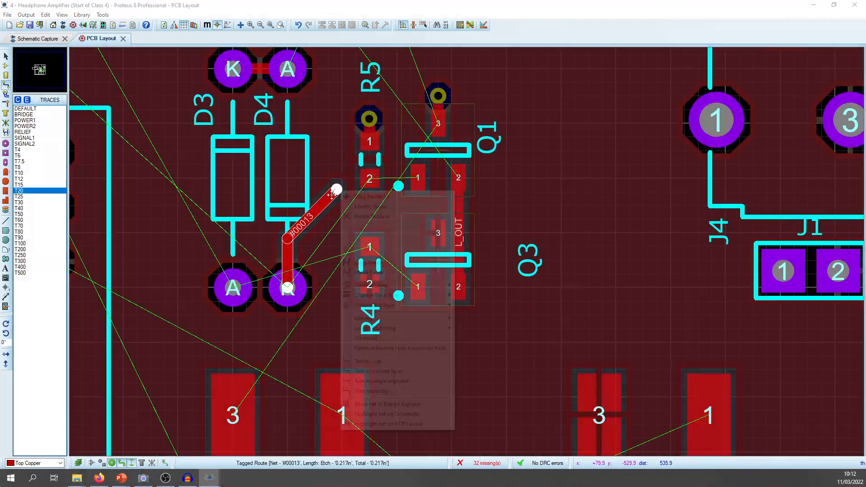
right_click(340, 189)
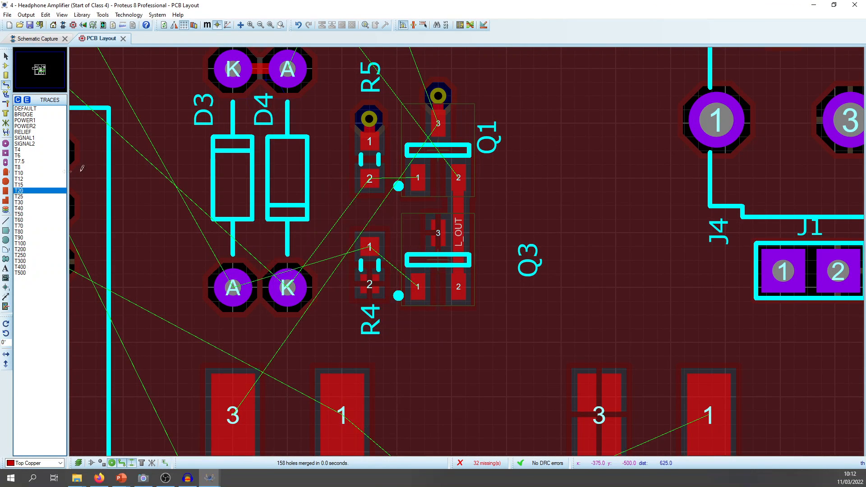
Step: Route a T25 top-copper trace from D4's cathode through R5 pin 2 to Q1 pin 1
click(25, 197)
click(297, 285)
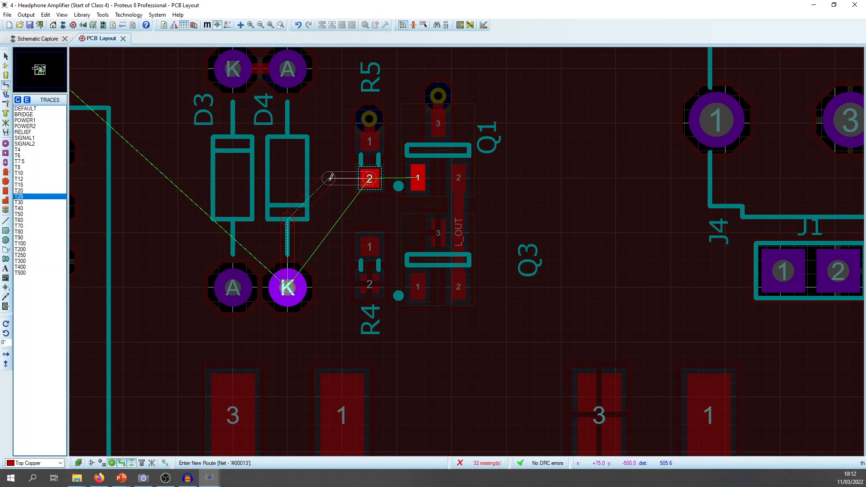
click(330, 178)
click(388, 173)
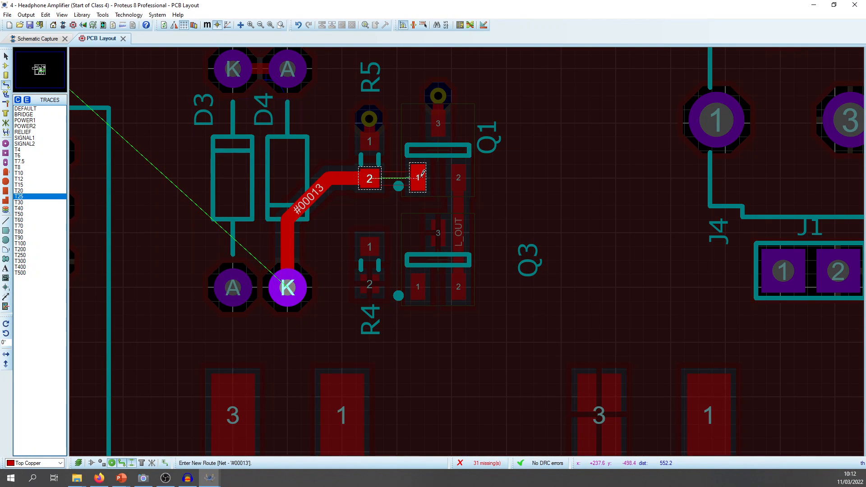
click(422, 175)
Step: Route T25 top-copper traces from R4 pin 1 to Q3 pin 1 and around below D4's cathode to D3's anode
click(370, 245)
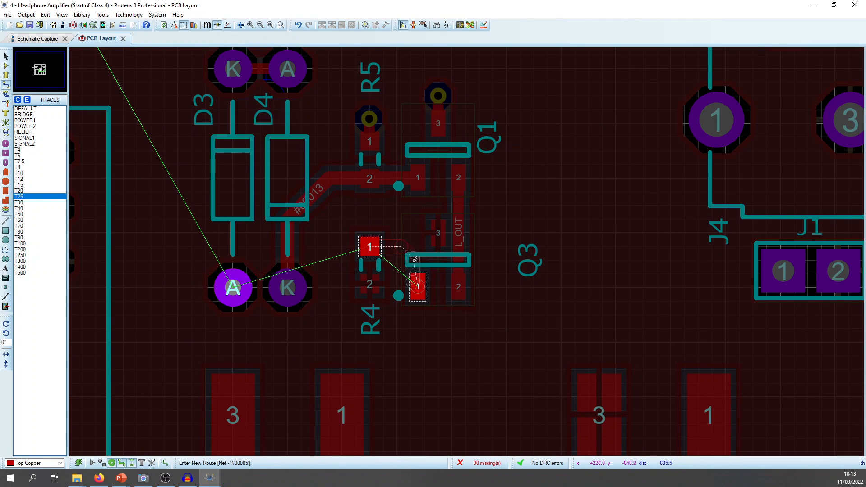
click(412, 256)
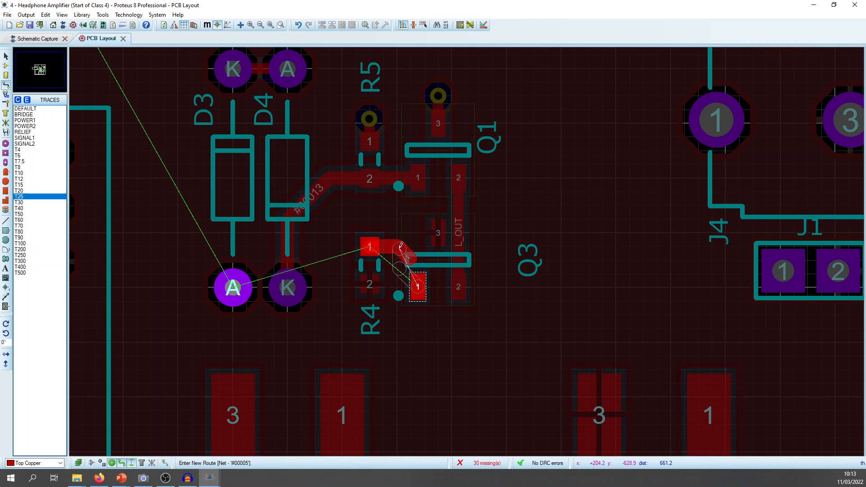
click(406, 264)
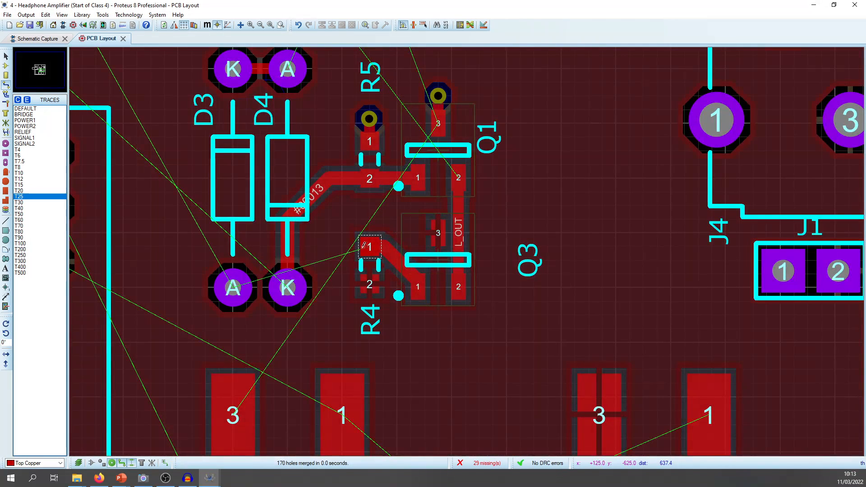
click(364, 246)
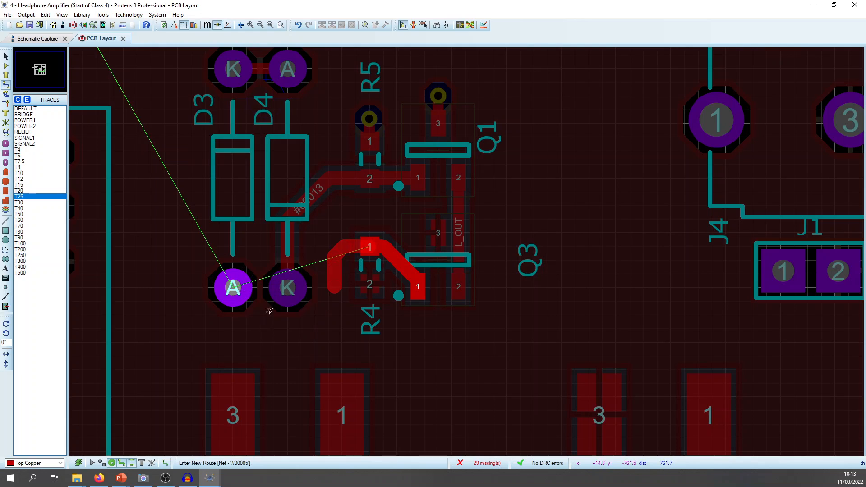
click(233, 288)
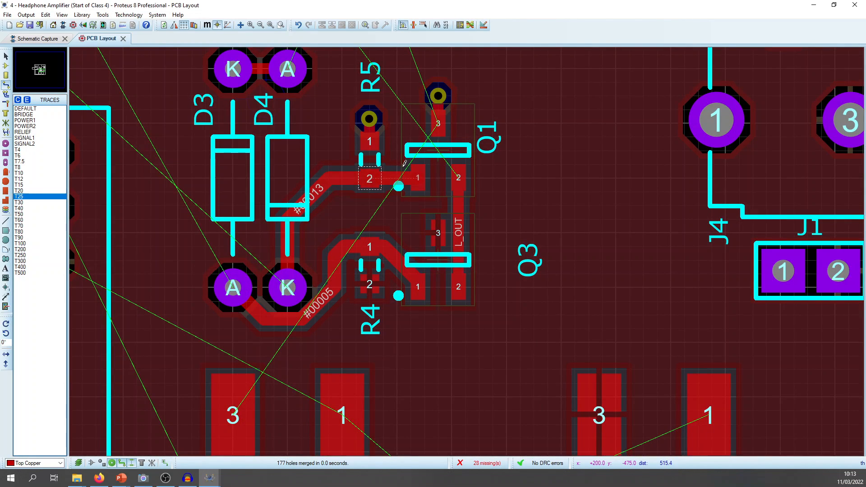
Step: Move the block of D3, D4, R4, R5, Q1 and Q3 with its traces left and slightly up
middle_click(403, 166)
click(404, 186)
scroll(352, 192, down, 3)
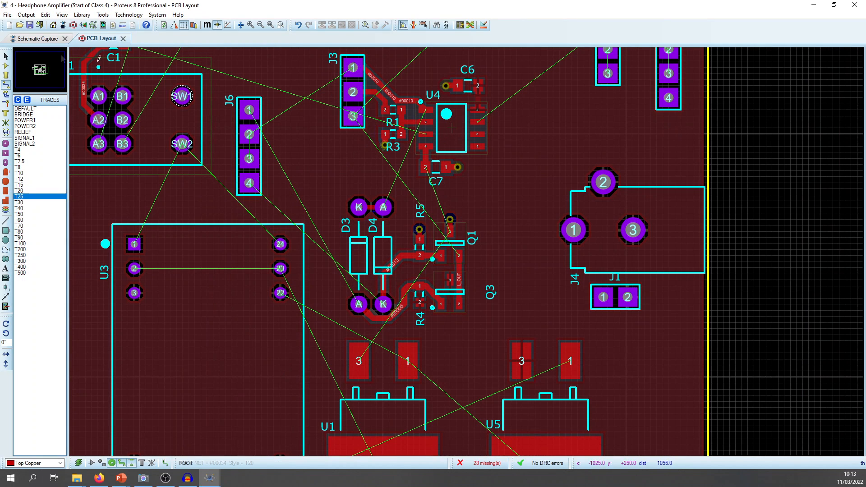
click(6, 56)
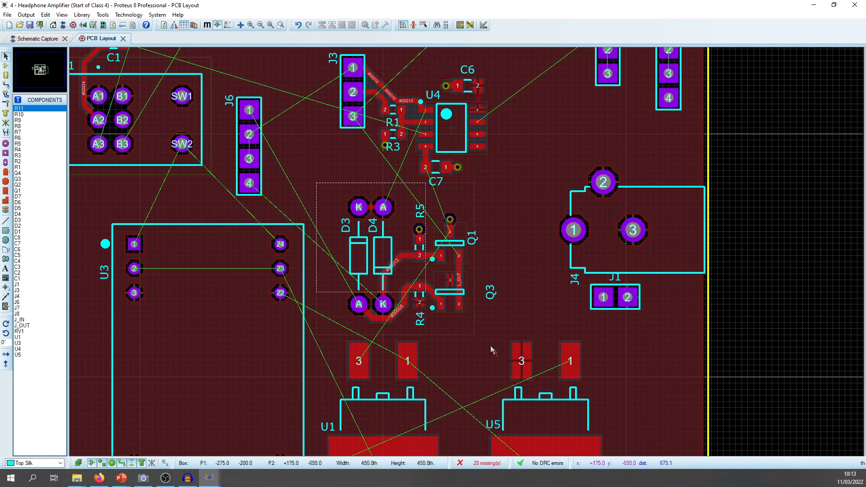
drag(497, 337, 497, 337)
drag(389, 268, 372, 262)
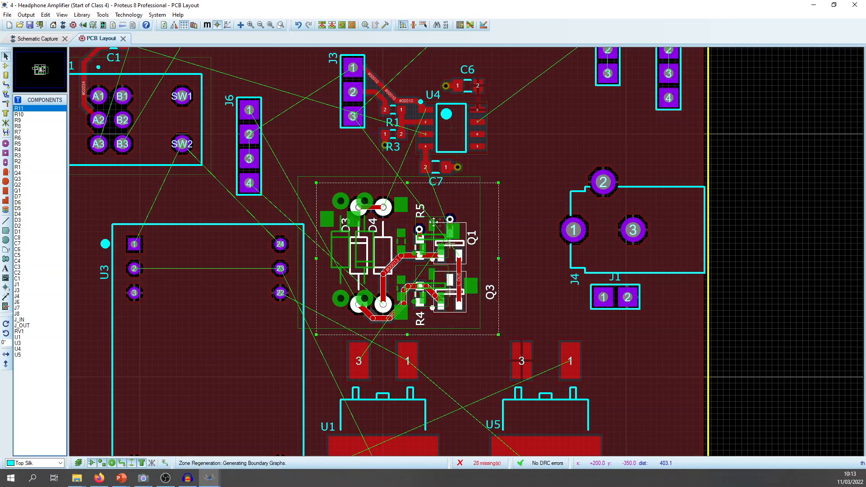
click(511, 219)
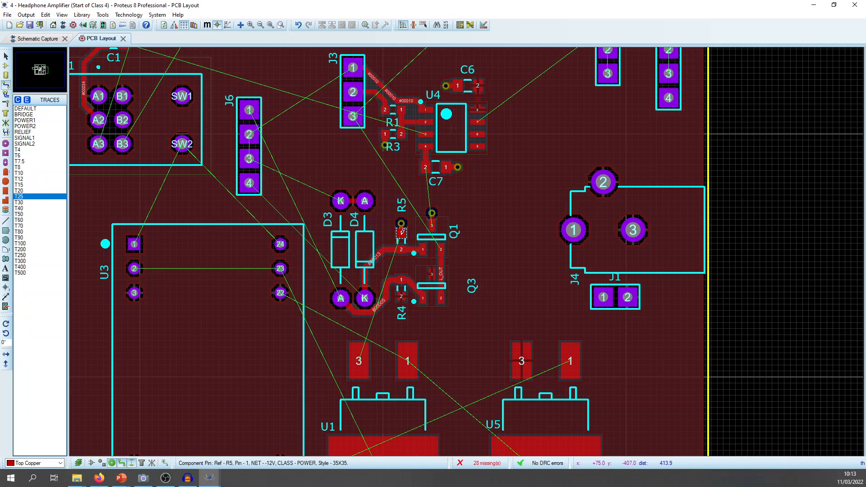
Step: Route a short T25 top-copper trace from J6 pin 2 to J6 pin 3
click(340, 199)
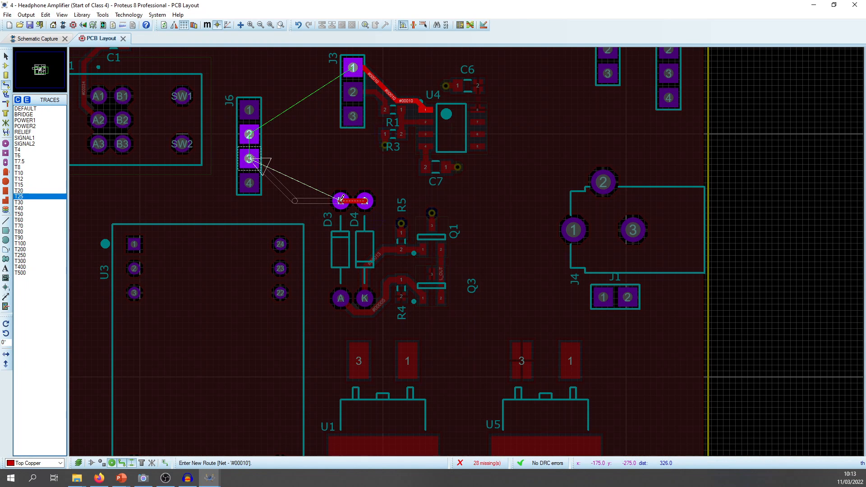
key(Escape)
click(251, 135)
click(250, 157)
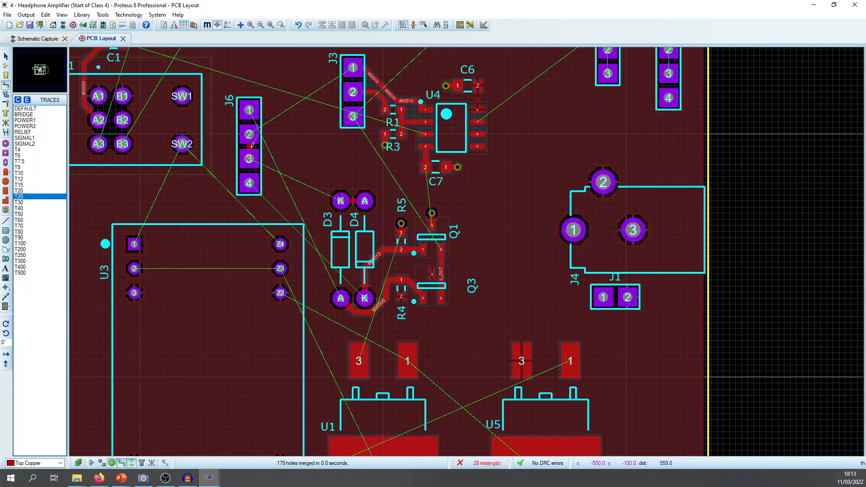
click(350, 205)
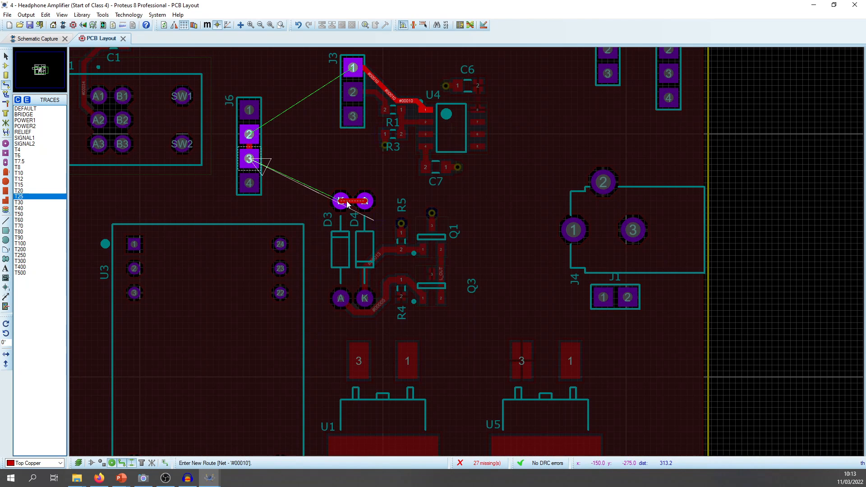
key(Escape)
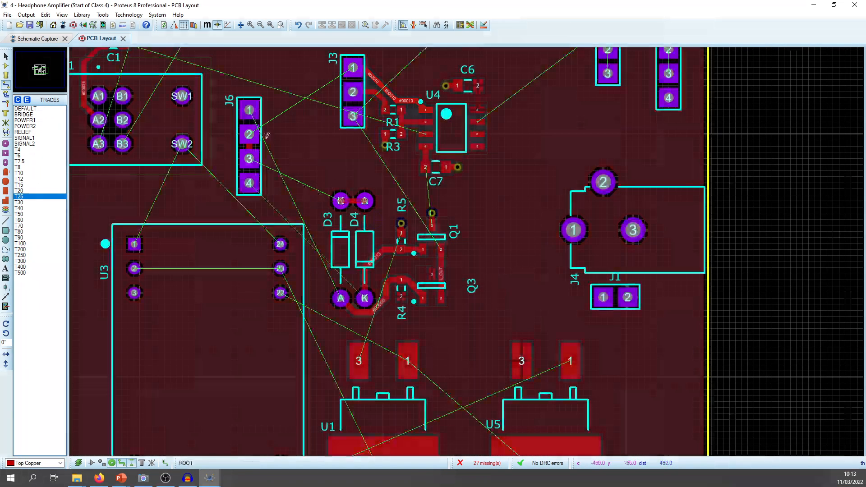
click(251, 133)
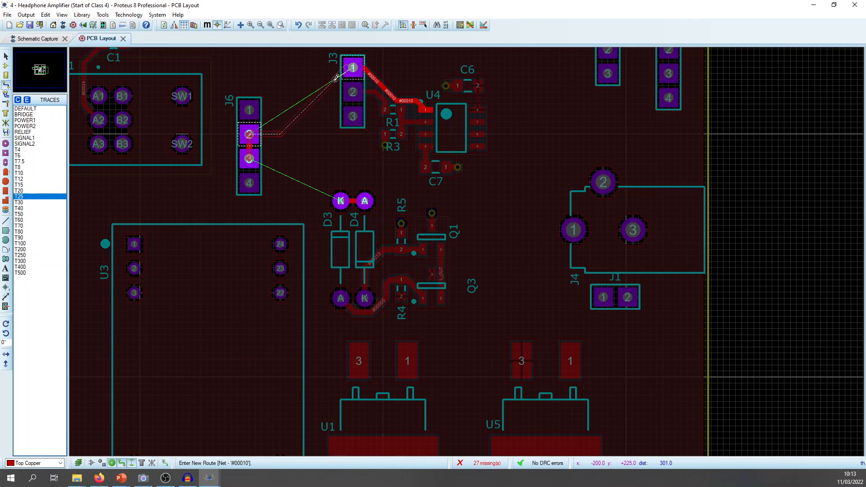
key(Escape)
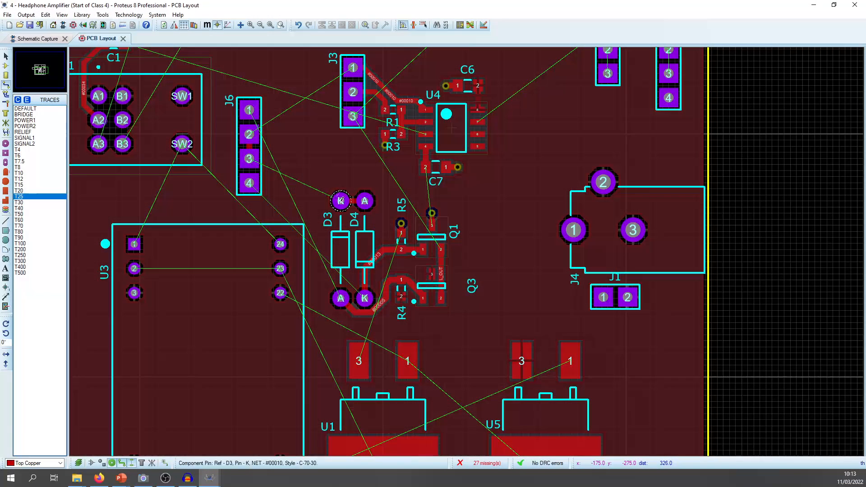
click(341, 201)
key(Escape)
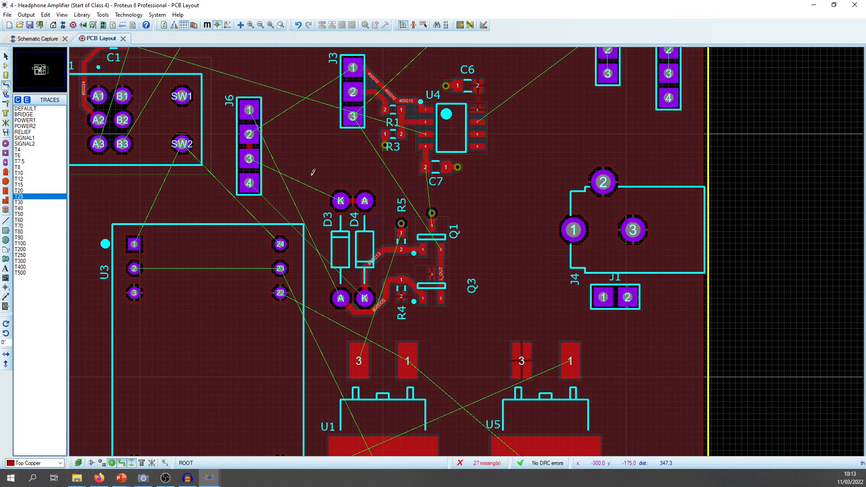
Step: Shift the block of D3, D4, R4, R5, Q1 and Q3 slightly down and left, and move the Q3 label closer to Q3
key(Escape)
drag(310, 177, 474, 322)
click(524, 301)
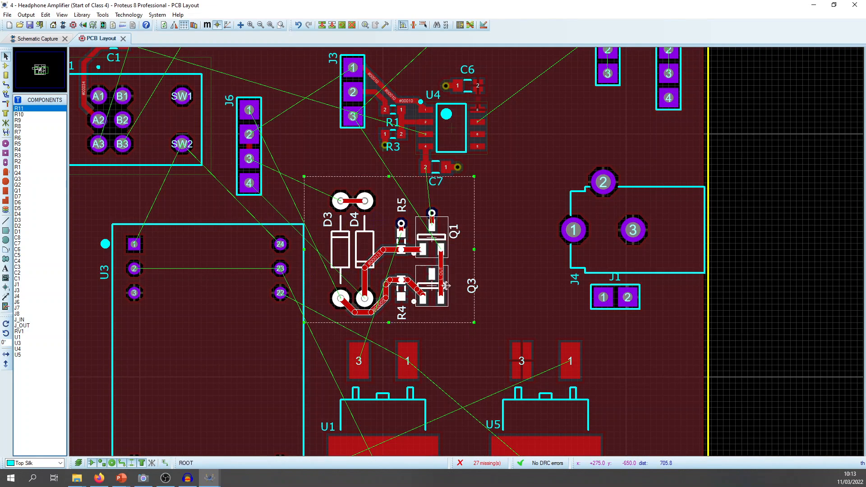
drag(343, 250, 825, 199)
drag(749, 153, 299, 239)
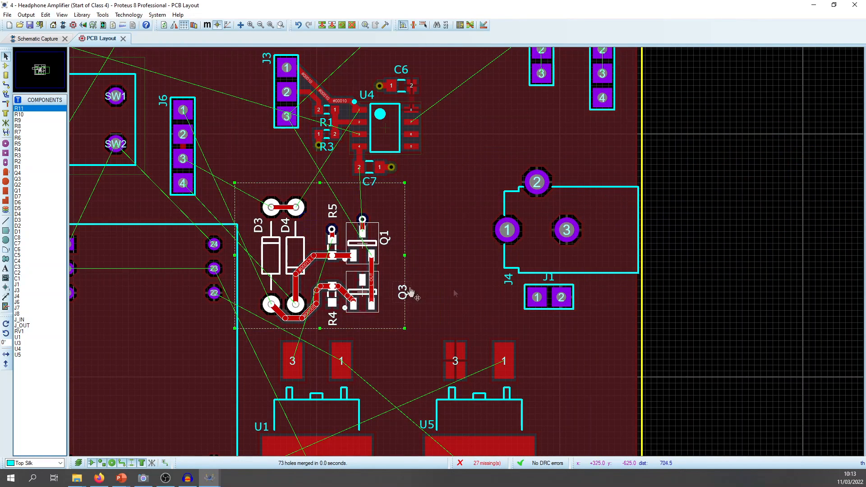
click(406, 293)
click(403, 292)
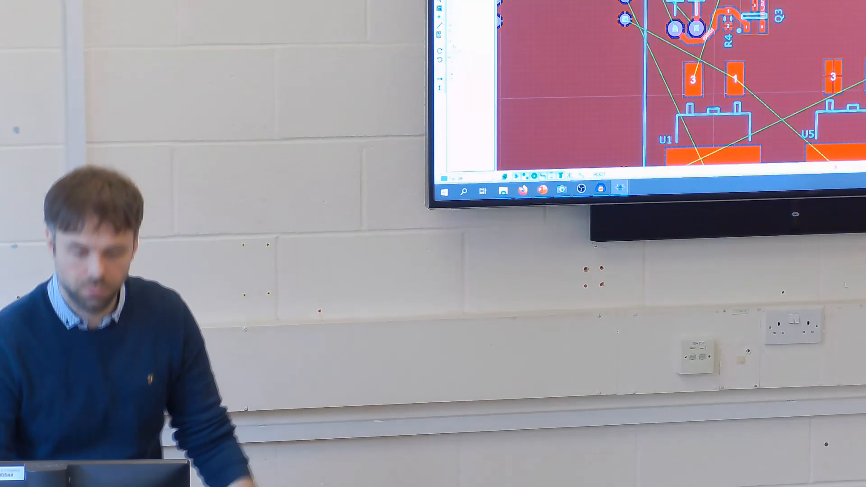
scroll(682, 85, down, 1)
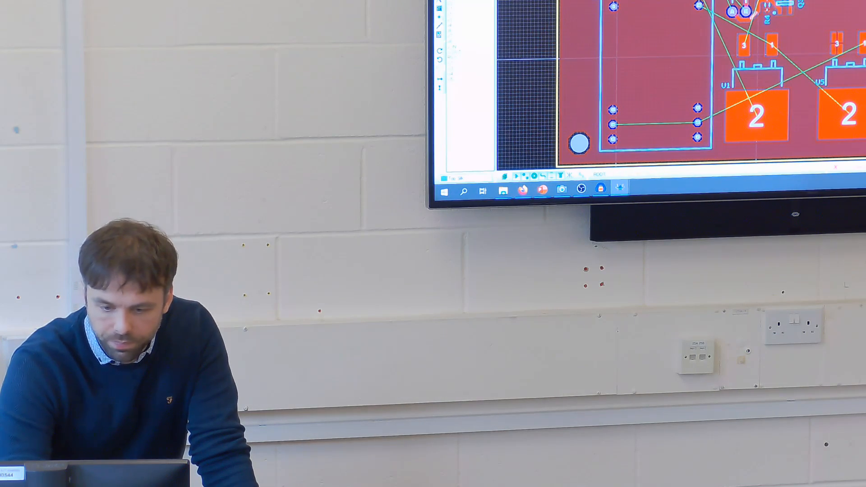
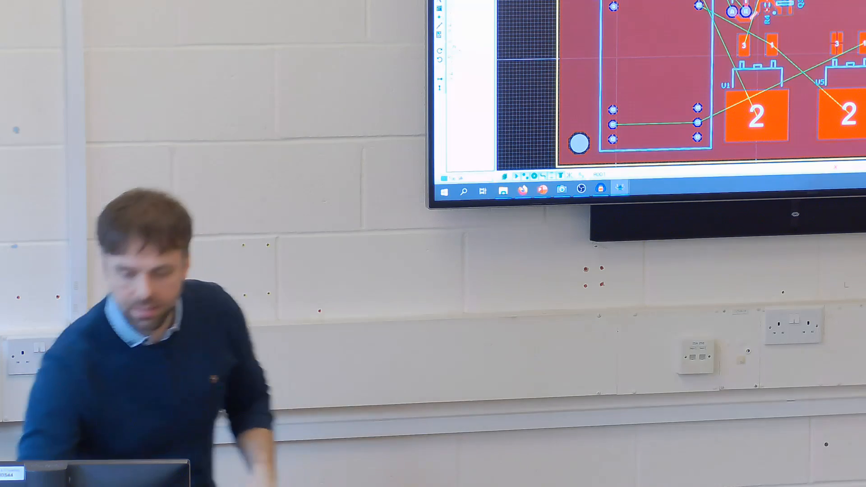
Step: Route a T25 top-copper trace from U5 pin 2 up and left, ending in a via inside its large pad
scroll(645, 81, down, 1)
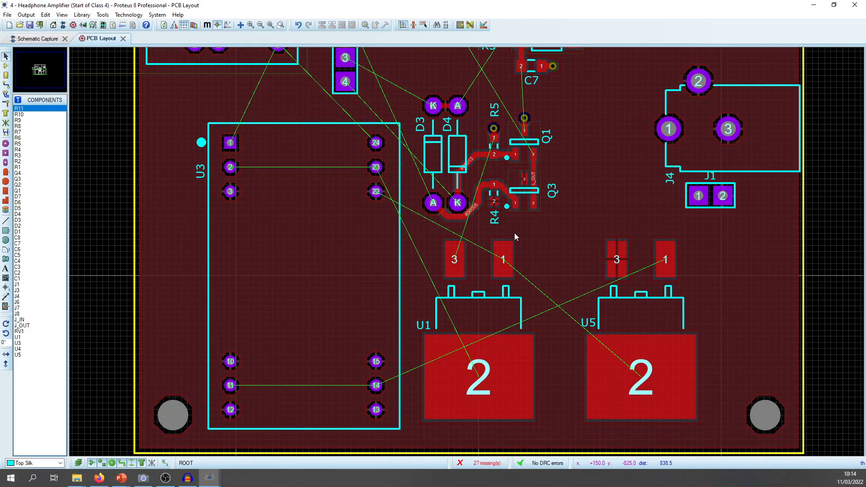
middle_click(504, 237)
click(459, 219)
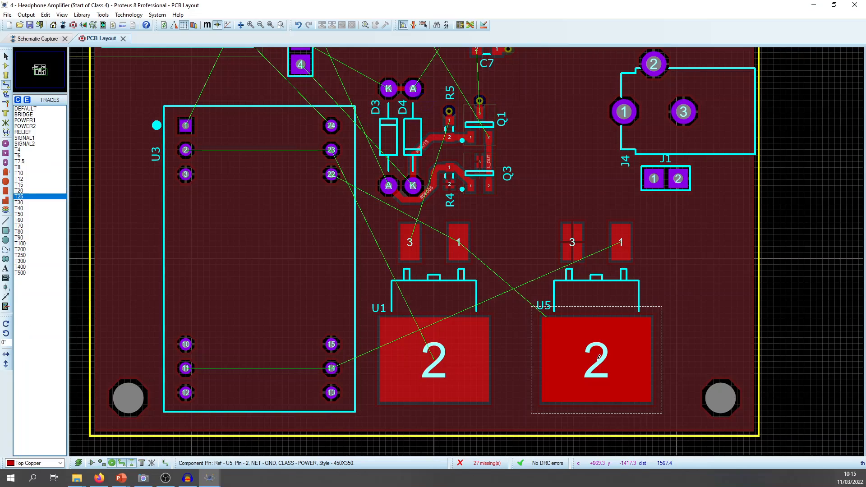
scroll(598, 364, up, 2)
scroll(589, 345, up, 3)
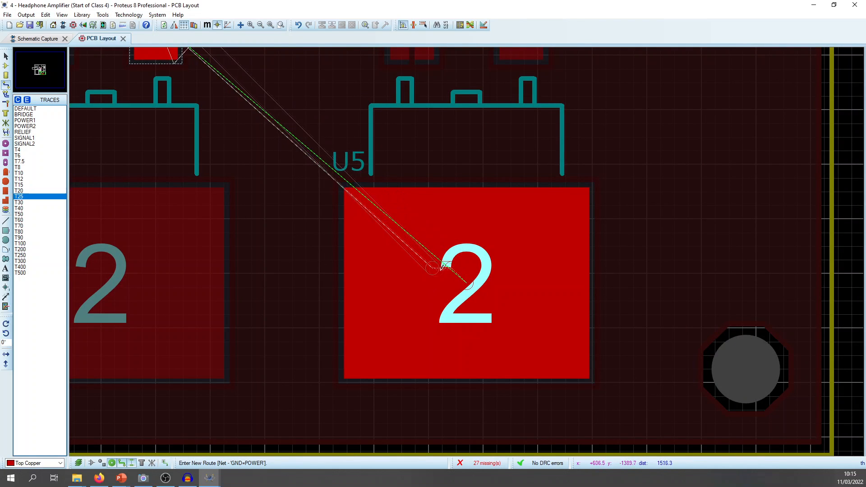
key(Escape)
click(469, 270)
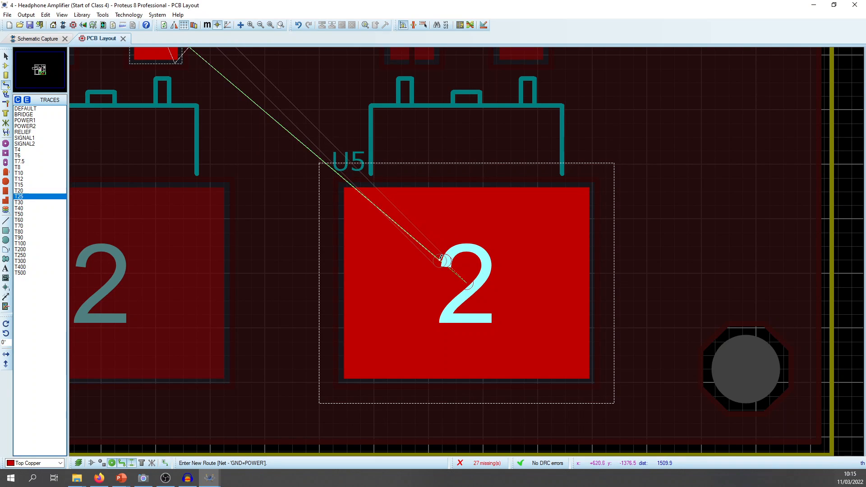
double_click(441, 258)
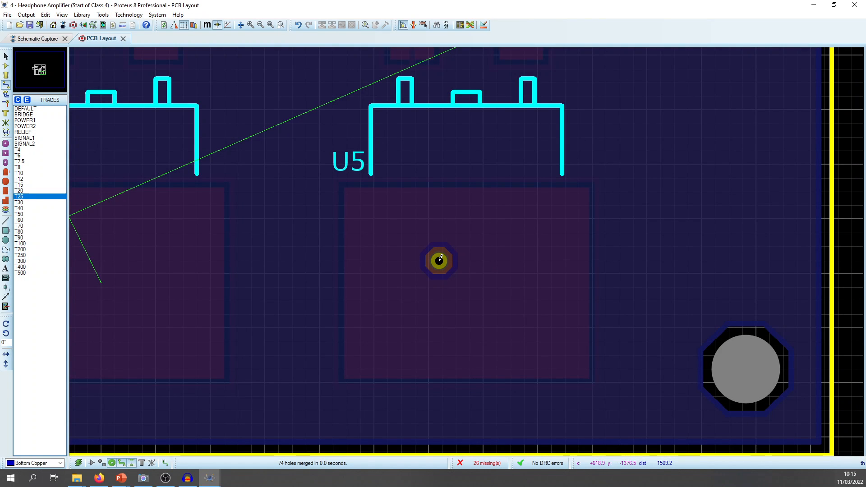
key(space)
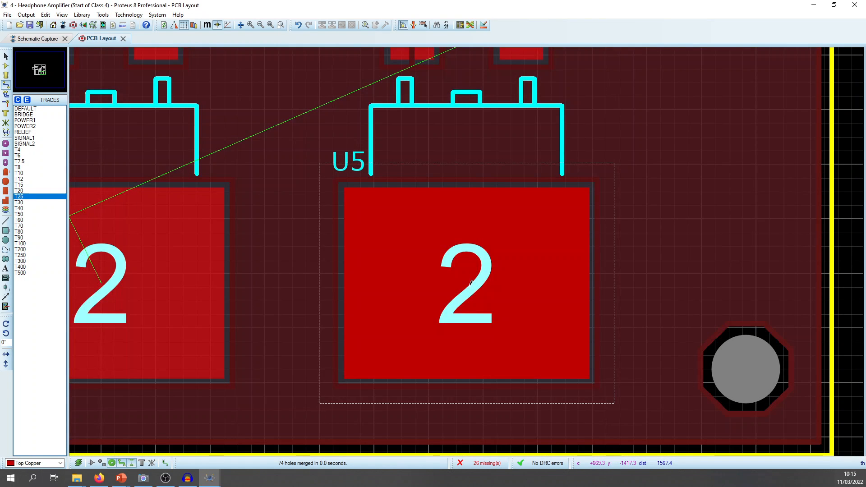
Step: Add a second via inside U5's large pad, up and right of pin 2's centre, joined by a short T25 trace
click(469, 282)
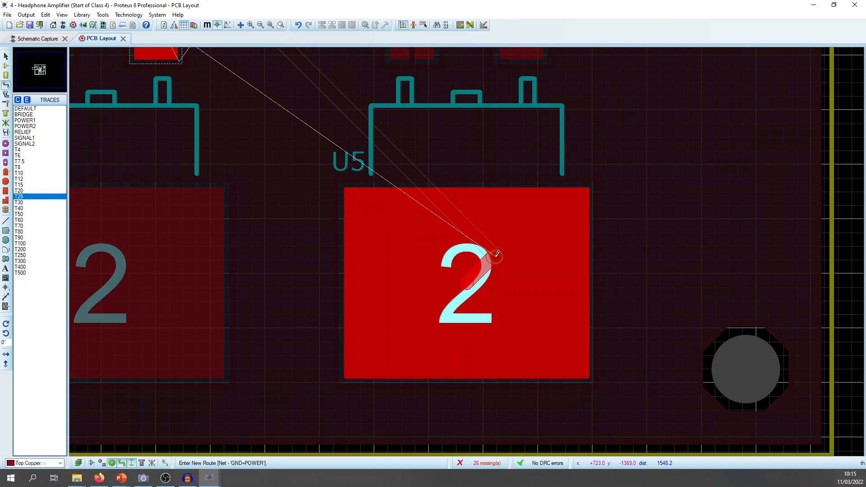
double_click(496, 256)
key(space)
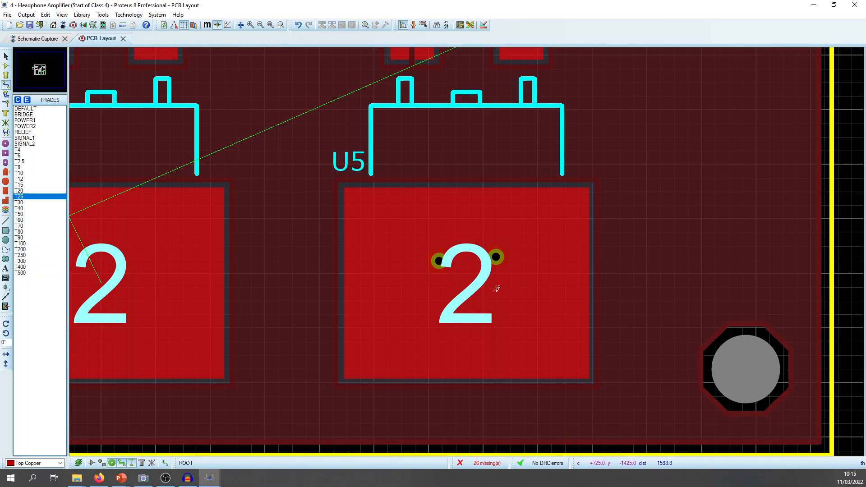
Step: Copy the pair of vias with their traces and paste five copies spread across U5's large pad
key(Escape)
drag(414, 232, 565, 329)
key(ctrl+c)
key(ctrl+v)
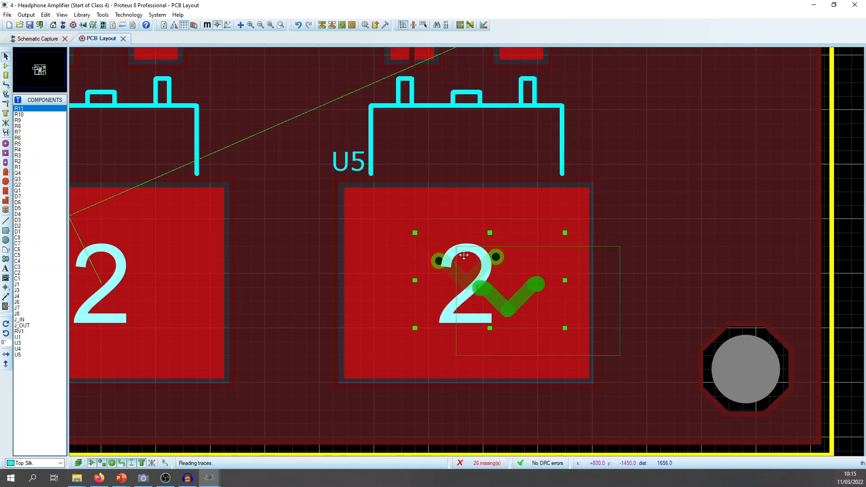
click(410, 214)
key(ctrl+v)
click(509, 301)
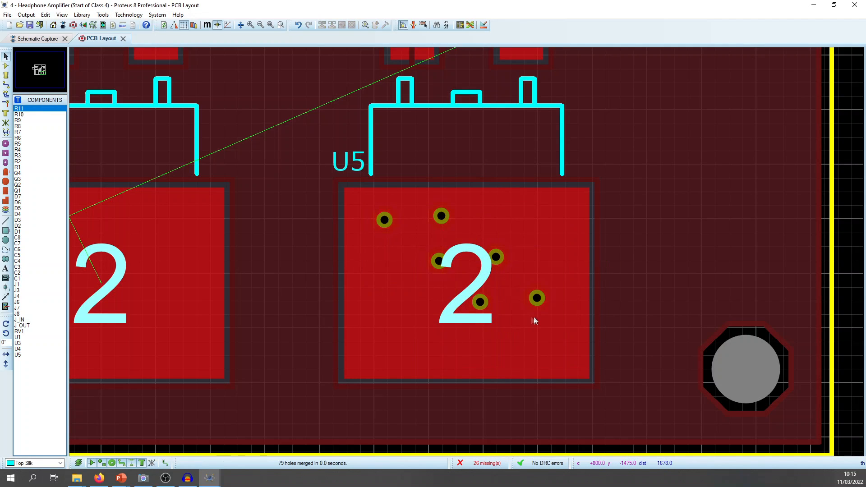
key(ctrl+v)
click(440, 325)
key(ctrl+v)
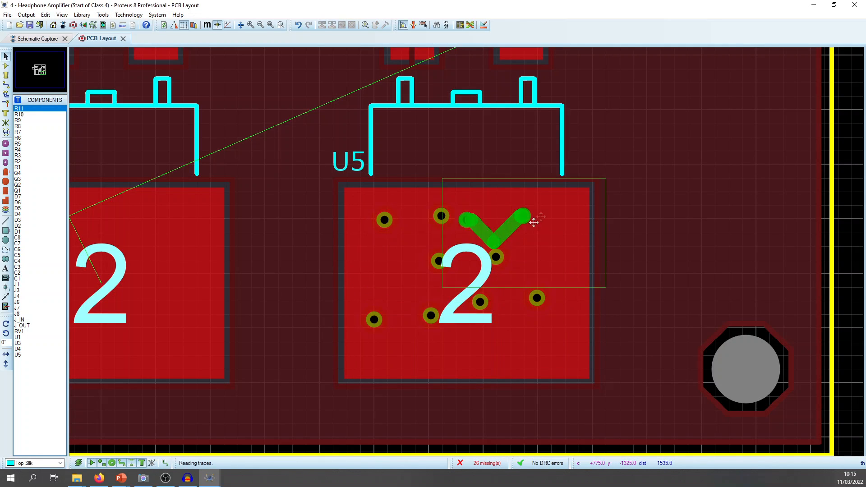
click(559, 229)
key(ctrl+v)
click(524, 353)
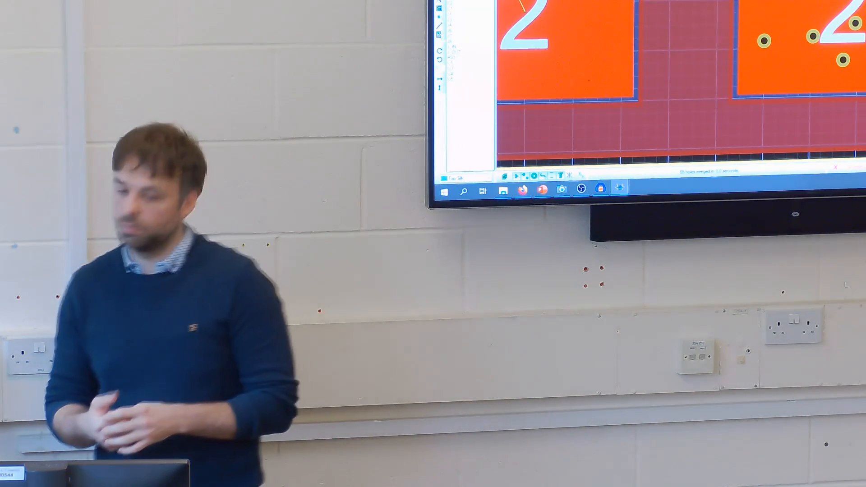
Step: Undo the pasted via copies on U5's large pad, keeping the original pair
key(ctrl+z)
key(ctrl+z)
key(ctrl+z)
key(ctrl+z)
key(ctrl+z)
key(ctrl+z)
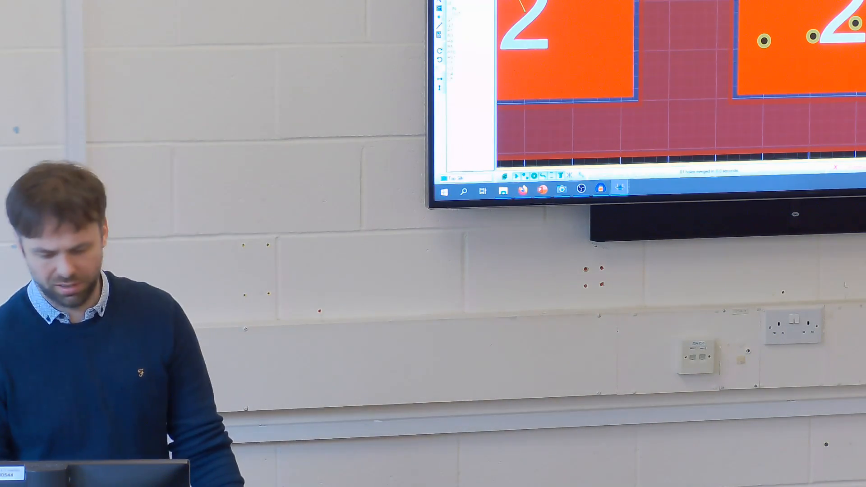
key(ctrl+z)
key(ctrl+z)
key(ctrl+z)
key(ctrl+z)
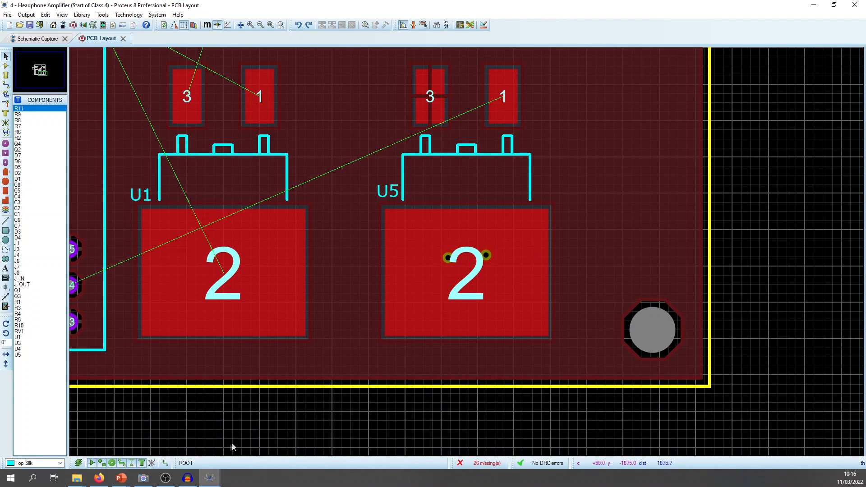
Step: Switch to the Headphone Amplifier (End of Class 4) project and view its finished PCB layout
mouse_move(215, 482)
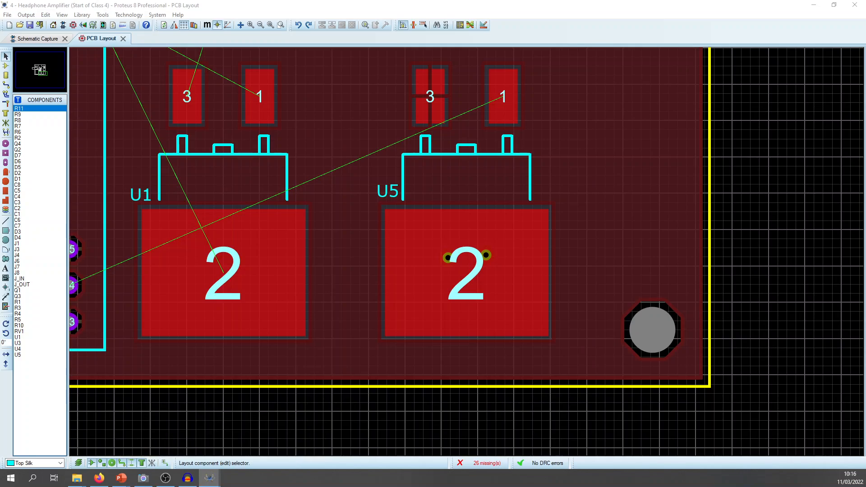
drag(363, 486, 457, 2)
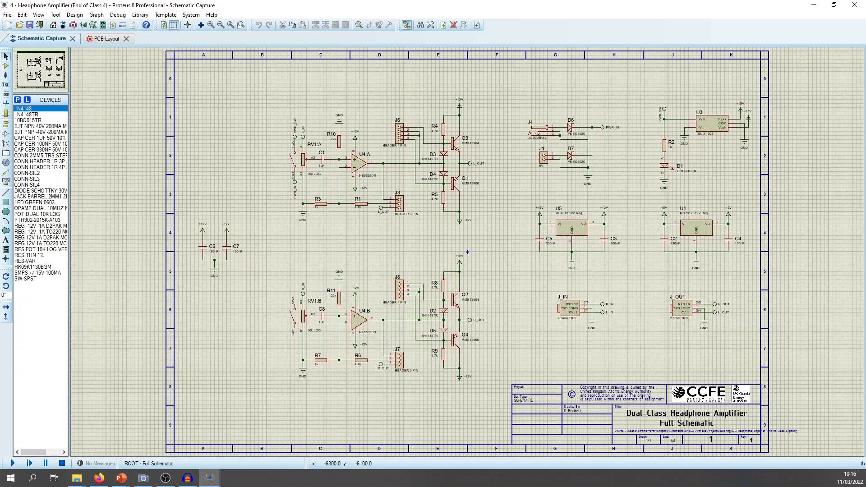
click(107, 40)
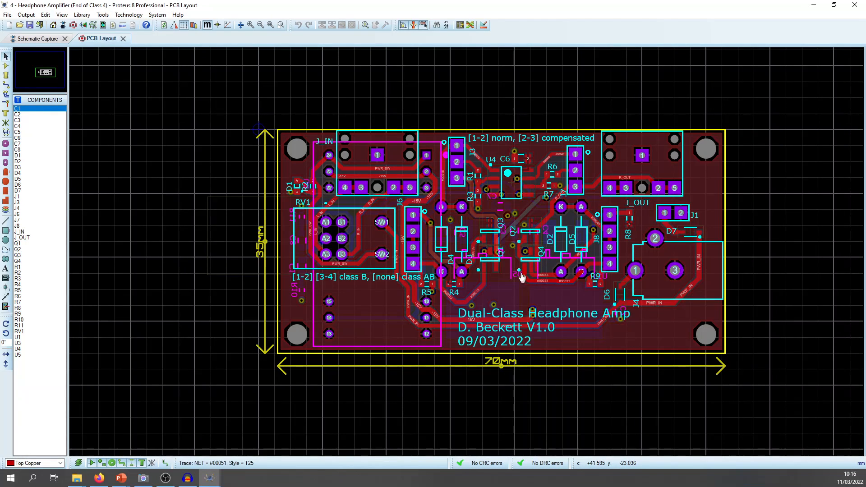
scroll(521, 274, up, 1)
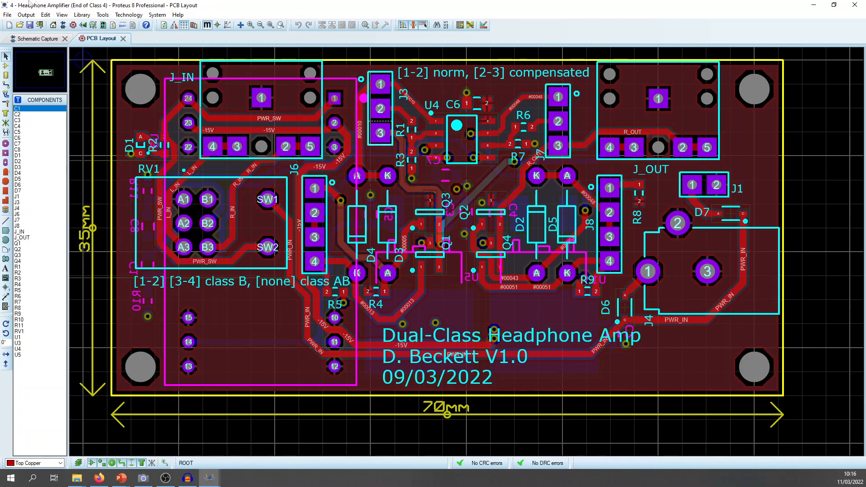
Step: Open the finished board in the 3D Visualizer and rotate it to inspect the components on both sides
click(85, 26)
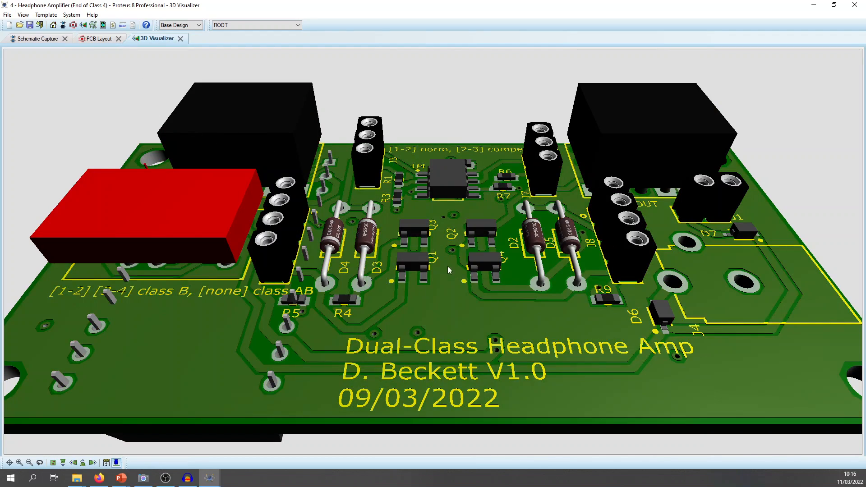
click(448, 266)
drag(433, 252, 505, 252)
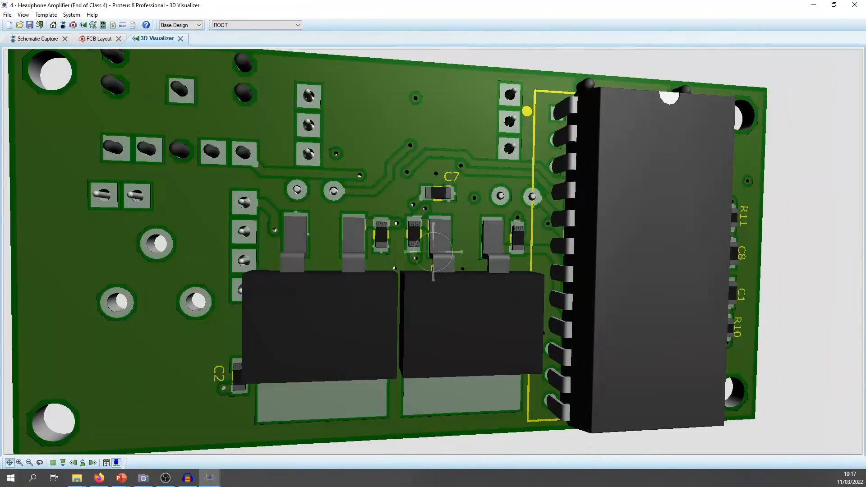
drag(433, 252, 440, 252)
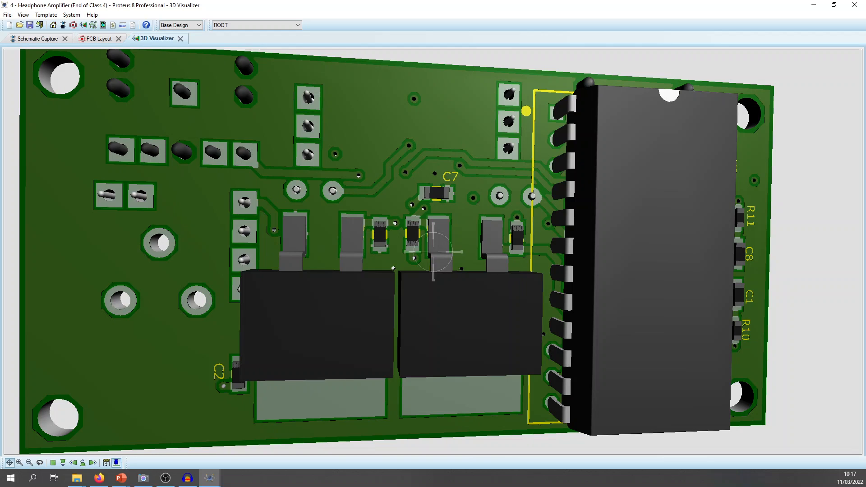
drag(433, 253, 632, 253)
Step: Return to the finished PCB layout and examine the regulator, D6 and J4 power-input area, then the whole board
click(96, 39)
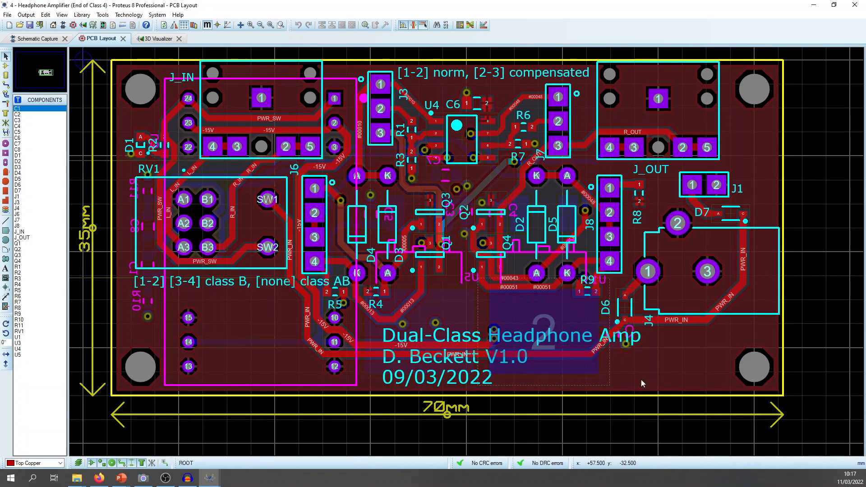
scroll(641, 379, up, 1)
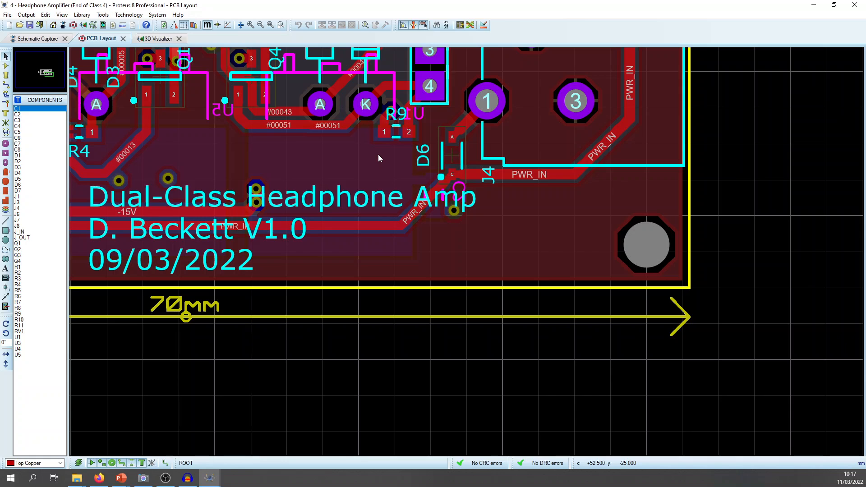
middle_click(374, 132)
click(427, 246)
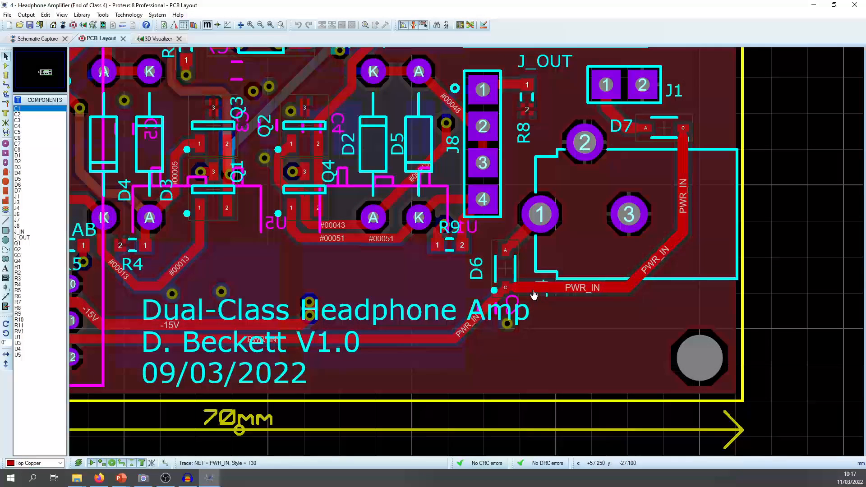
scroll(534, 294, down, 3)
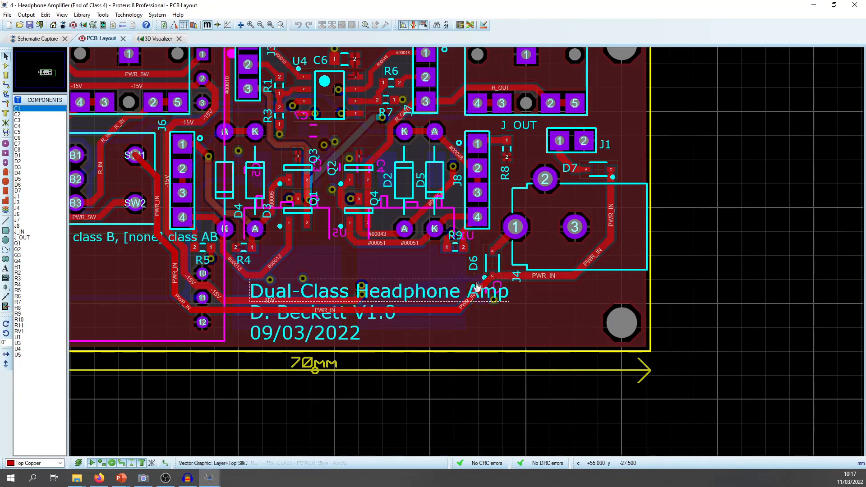
click(596, 334)
middle_click(703, 244)
click(697, 191)
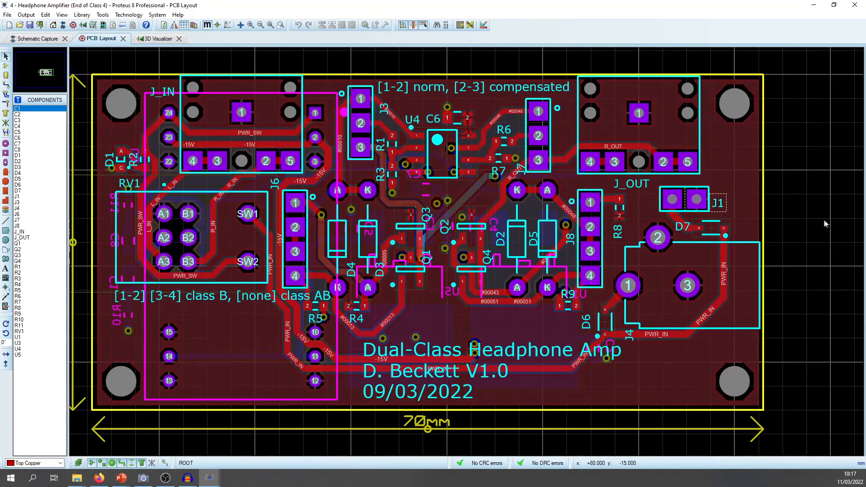
Step: Hide all selectable layers of the finished board except Top Copper
key(ctrl+e)
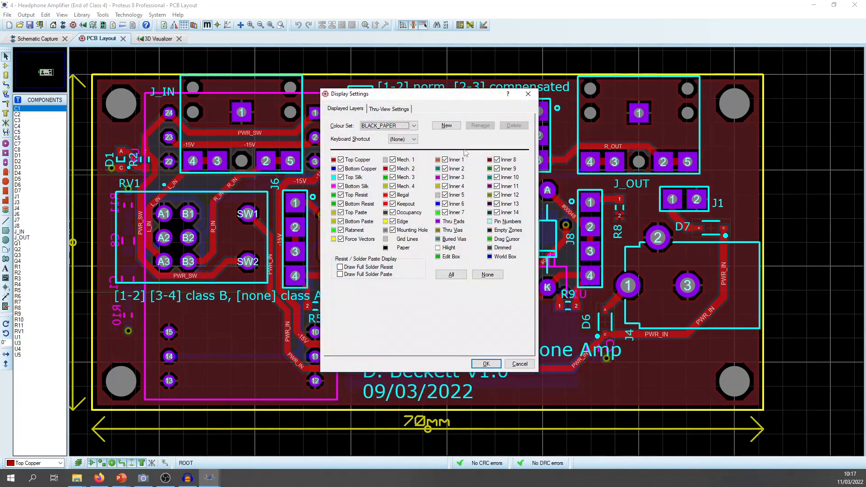
drag(415, 102, 714, 41)
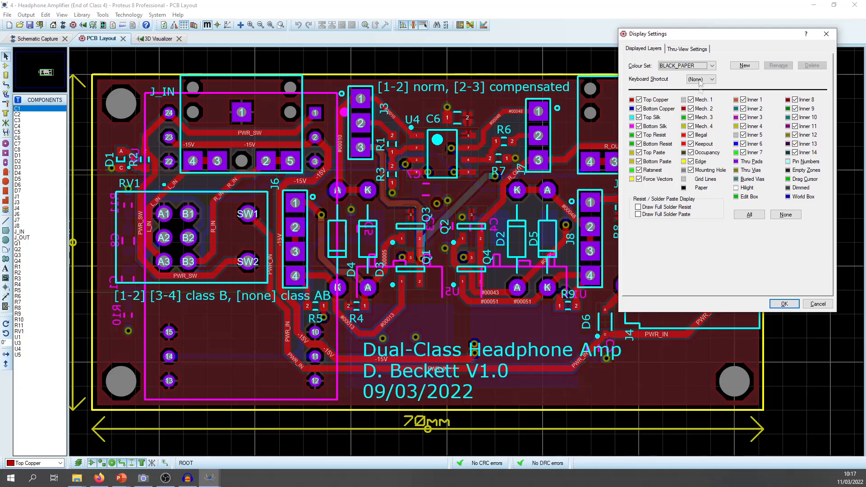
click(786, 215)
click(653, 100)
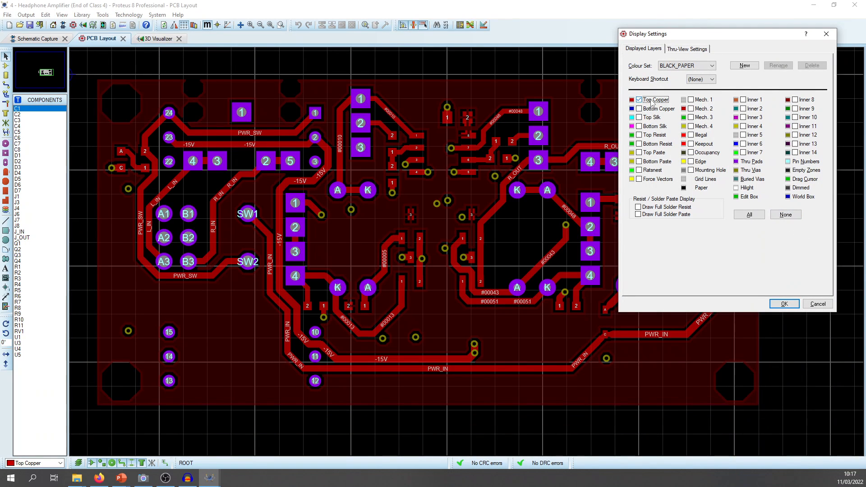
click(785, 304)
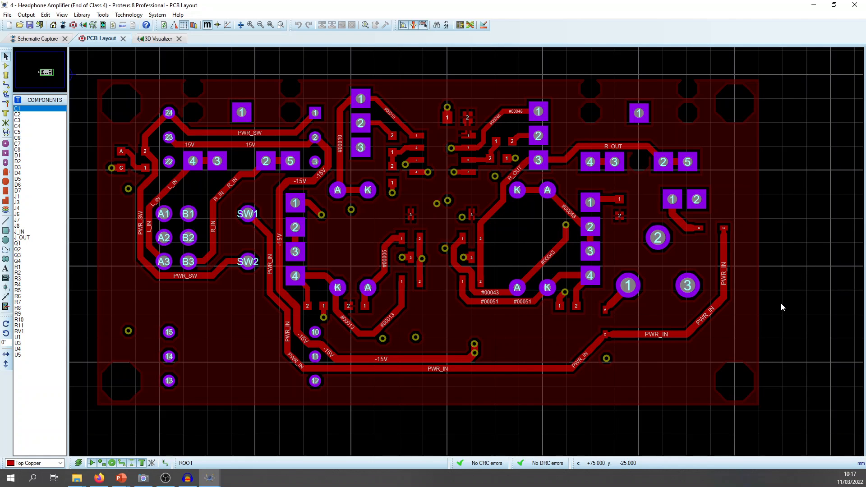
Step: Add the Top Silk layer to the displayed layers of the finished board
key(ctrl+l)
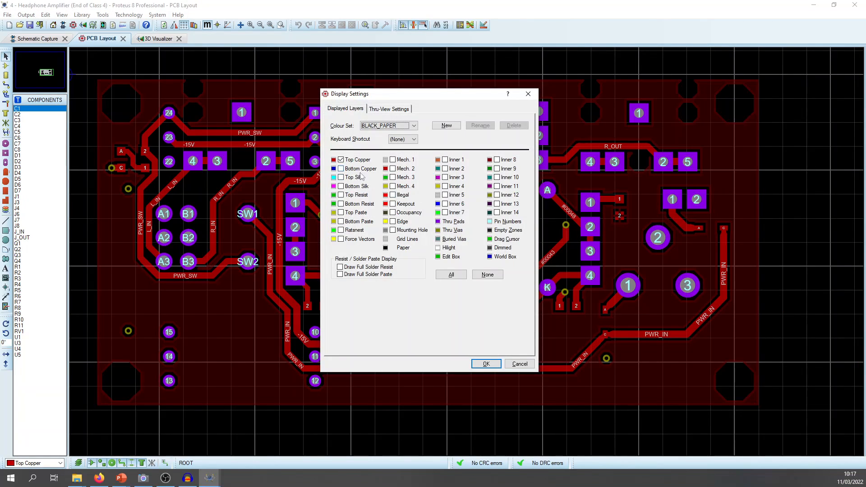
click(358, 179)
key(Return)
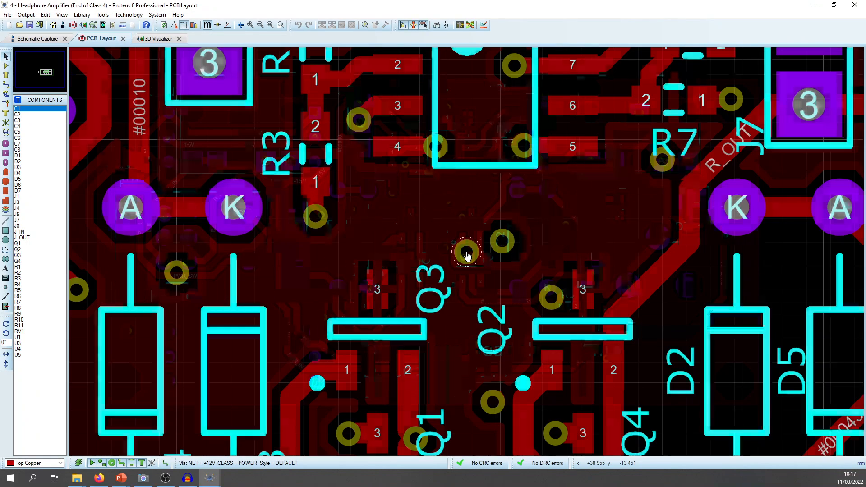
Step: Add the Bottom Copper layer to the displayed layers of the finished board
scroll(437, 204, up, 2)
middle_click(487, 317)
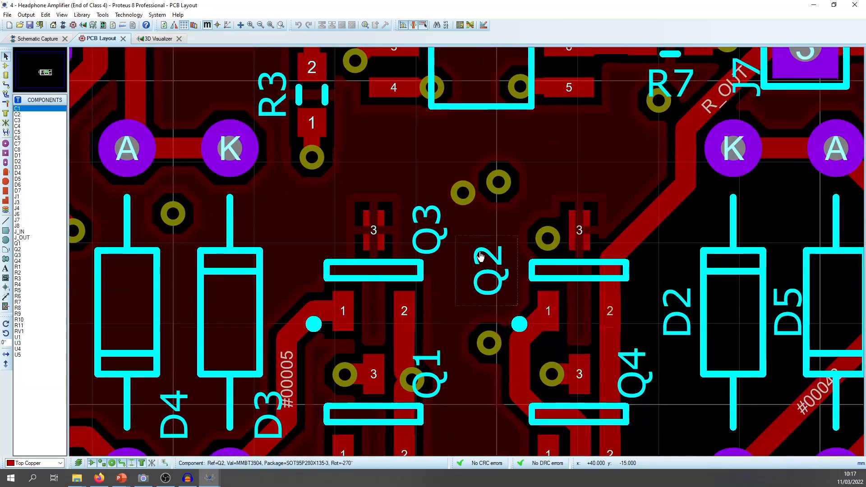
click(482, 257)
middle_click(675, 271)
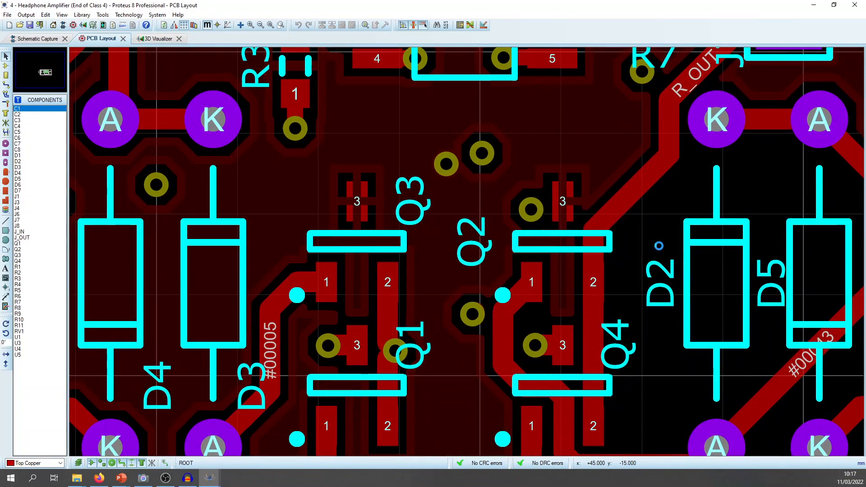
key(ctrl+e)
click(341, 169)
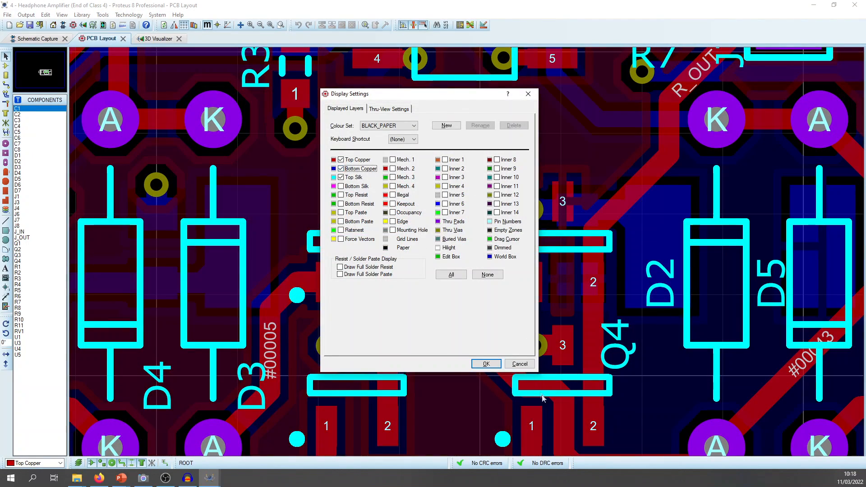
click(486, 364)
Step: Examine the two-layer routing around the output transistors, diodes D3 and D4, and header J6
scroll(492, 299, down, 1)
middle_click(560, 248)
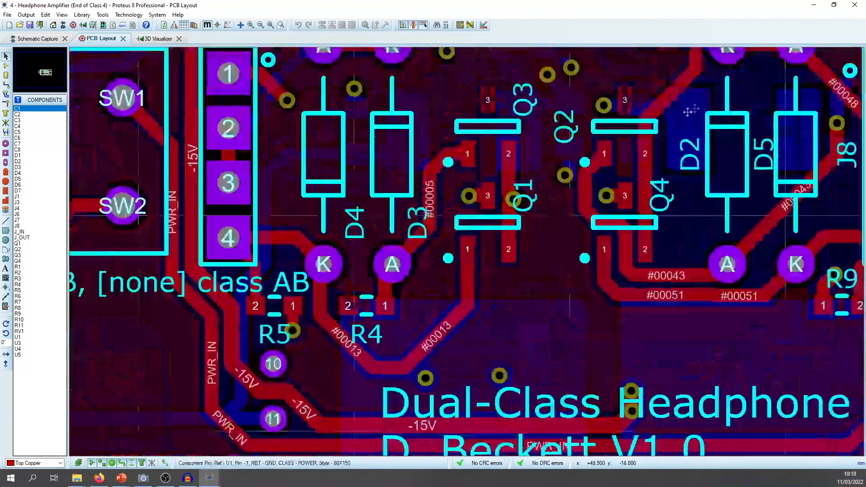
click(702, 104)
middle_click(325, 210)
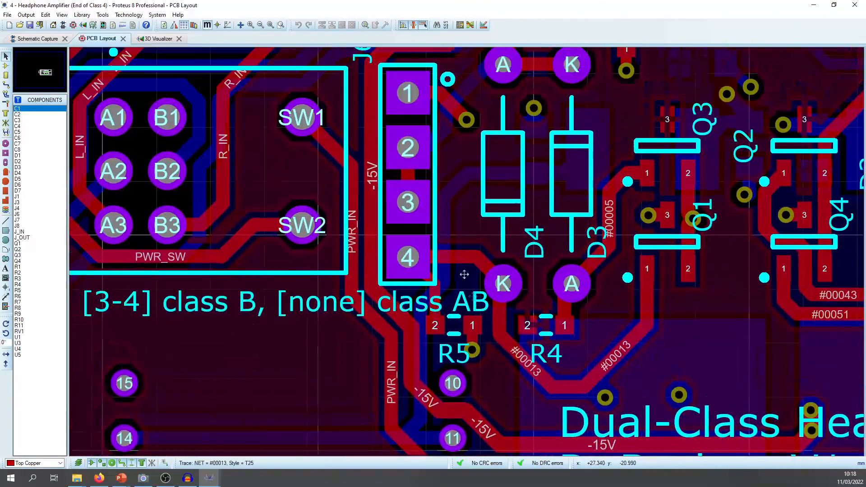
click(488, 321)
middle_click(362, 212)
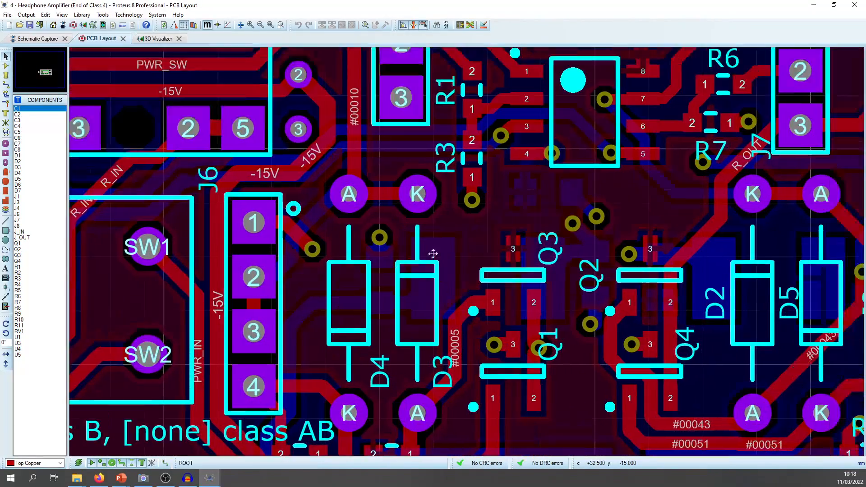
Step: Examine the vias between U4 and the transistors, then the J3 jumper label and the whole board
click(433, 256)
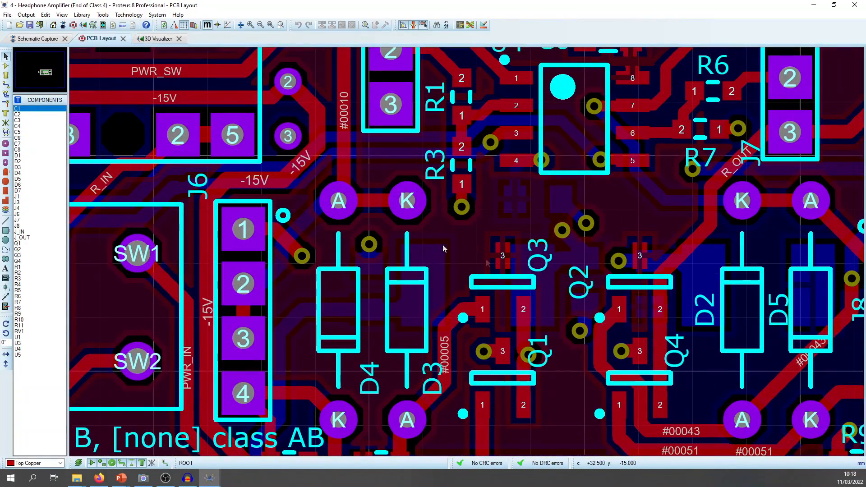
middle_click(598, 225)
click(559, 237)
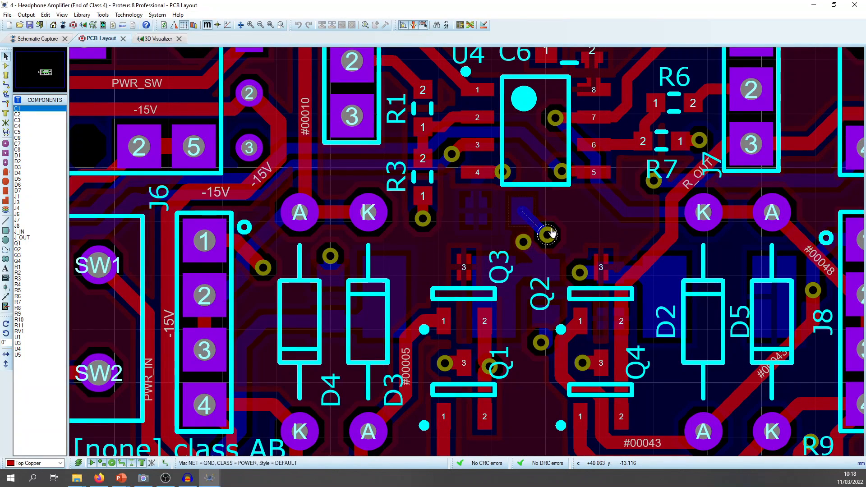
scroll(547, 235, down, 1)
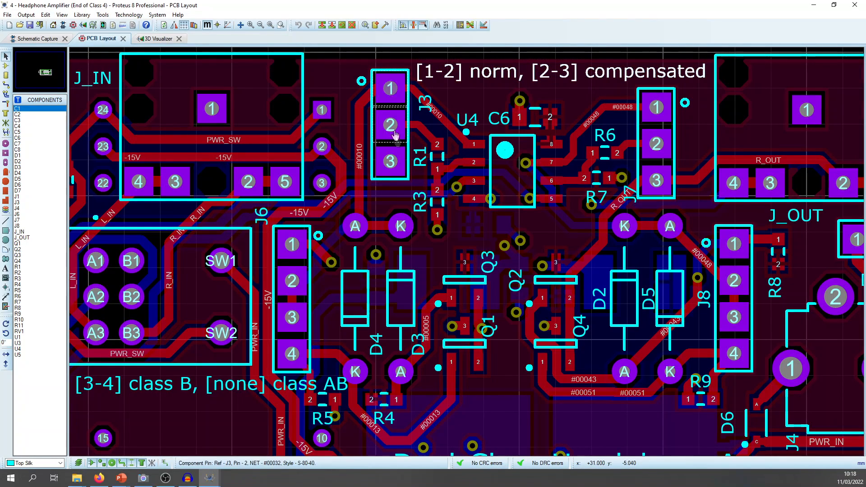
scroll(482, 73, down, 1)
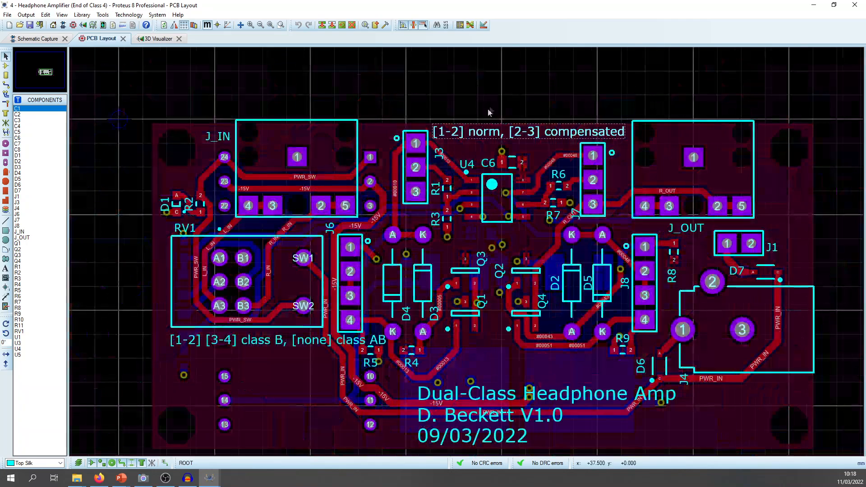
click(481, 116)
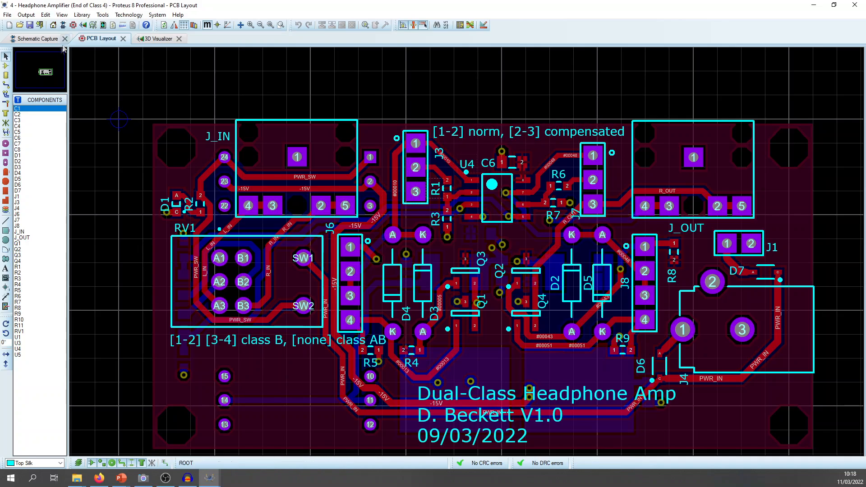
Step: Check the headers' connections in the schematic, then return to the PCB layout and examine the class B/AB jumper label
click(38, 40)
scroll(451, 229, up, 3)
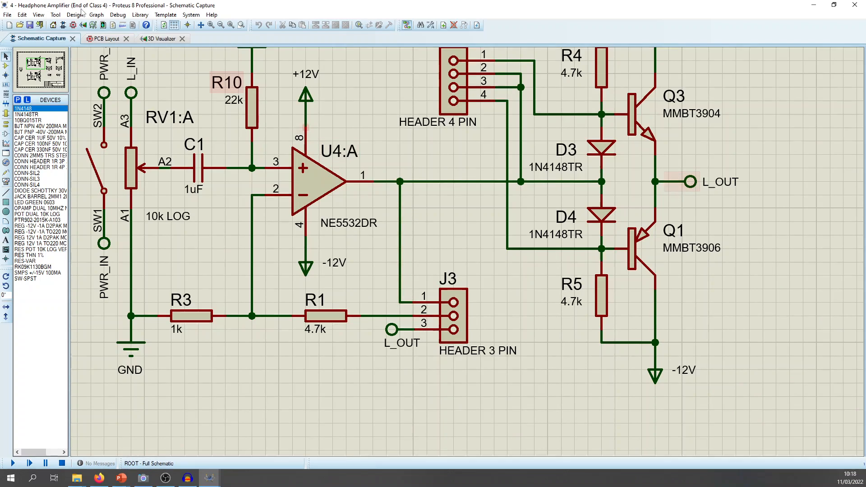
click(105, 40)
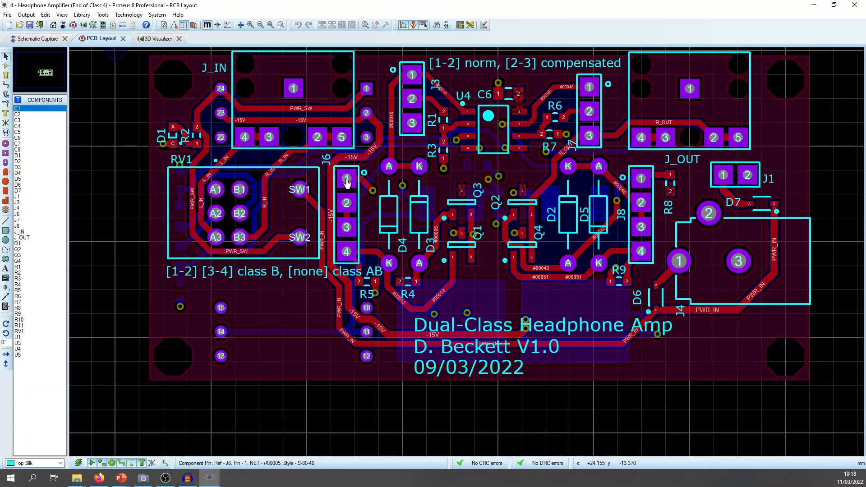
click(238, 276)
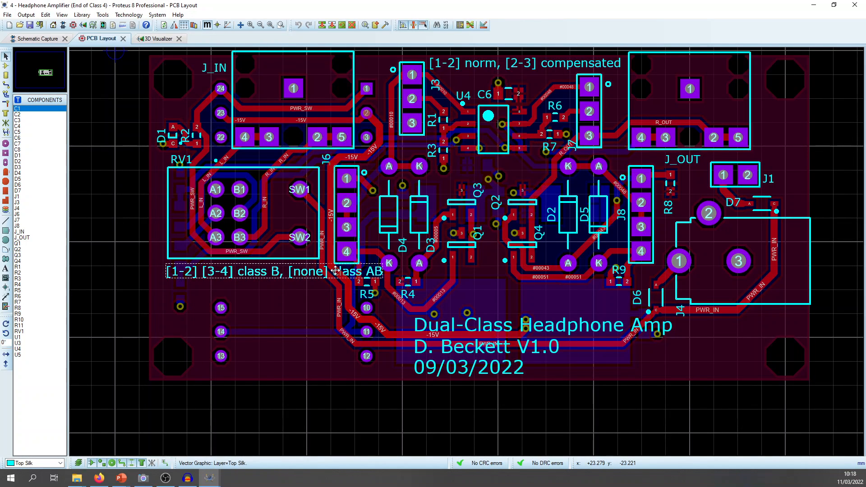
middle_click(570, 314)
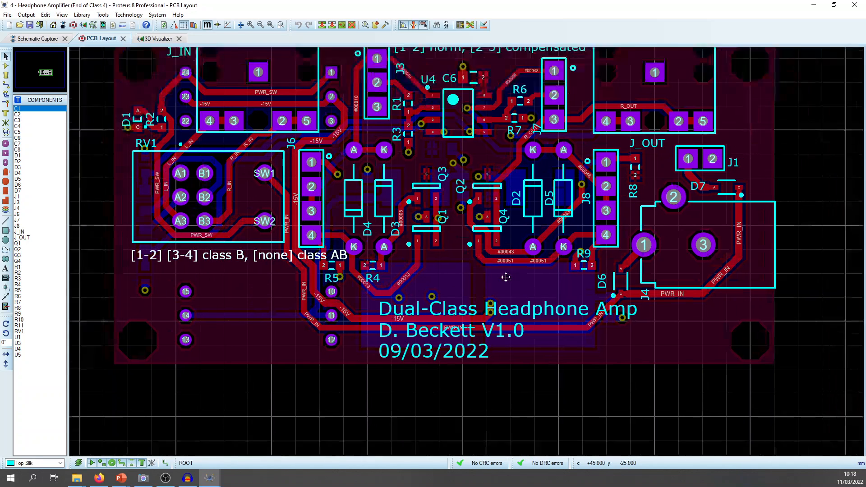
click(506, 280)
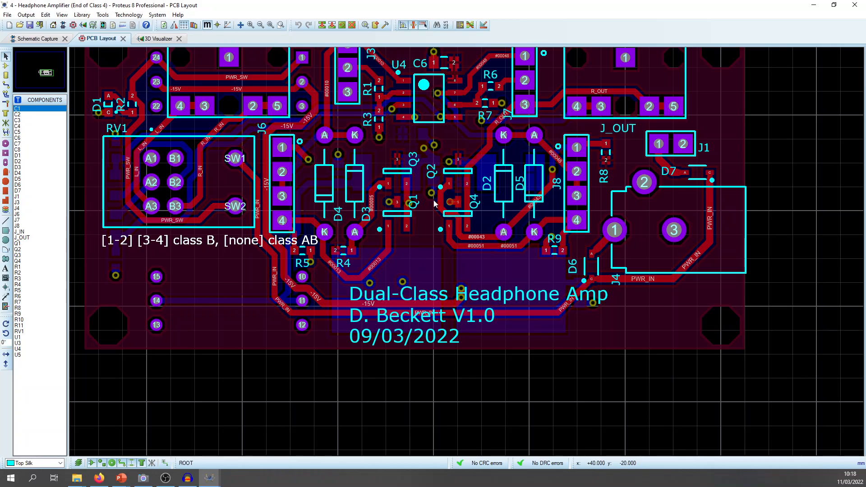
Step: Examine closely how the wide PWR_IN trace necks down where it enters D6's cathode pad
middle_click(450, 163)
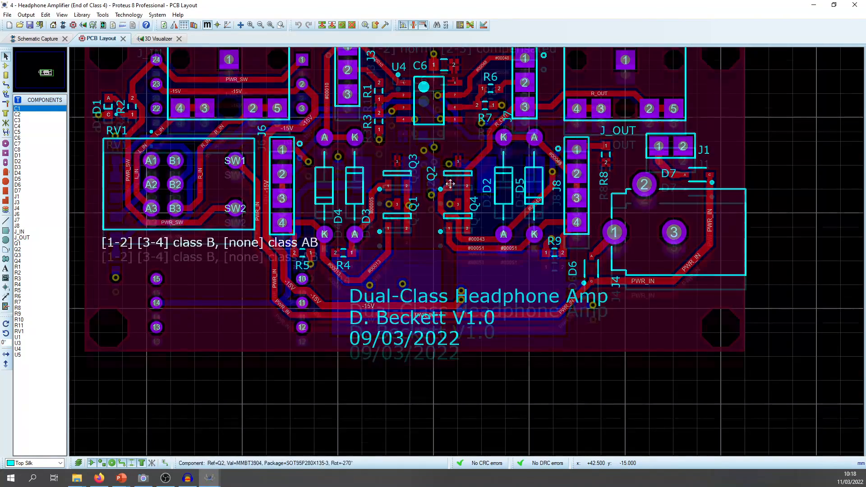
click(451, 202)
scroll(592, 317, up, 4)
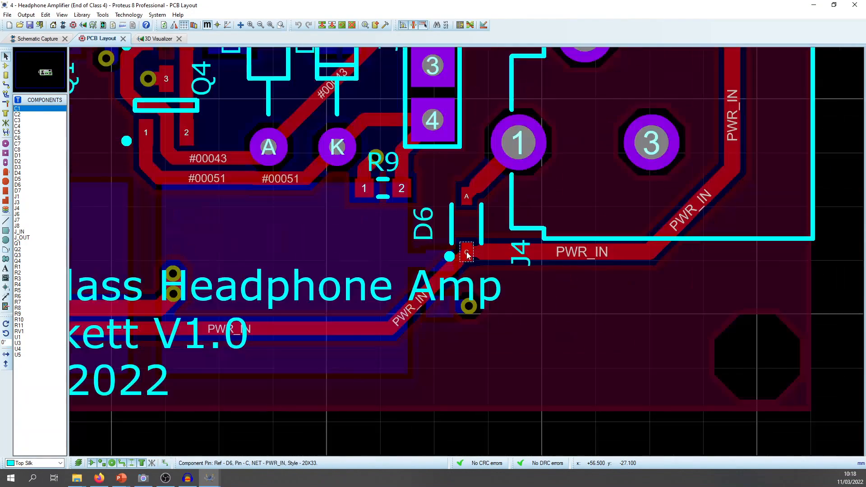
middle_click(499, 143)
click(411, 113)
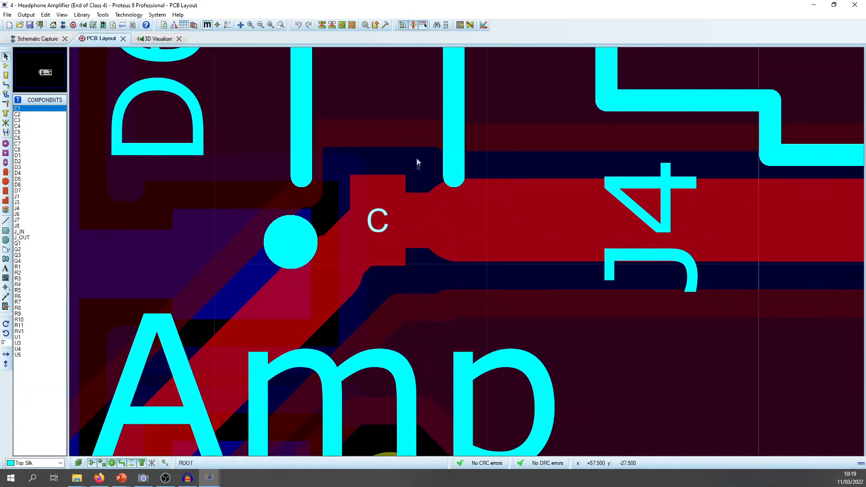
middle_click(428, 210)
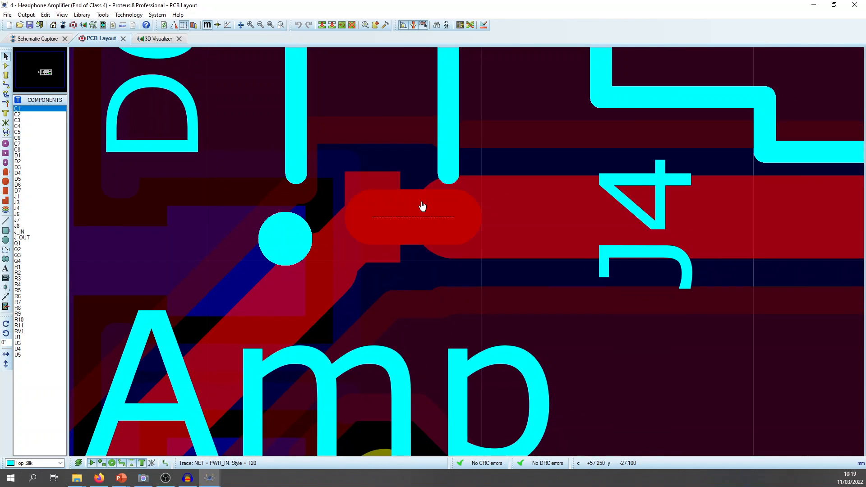
click(423, 208)
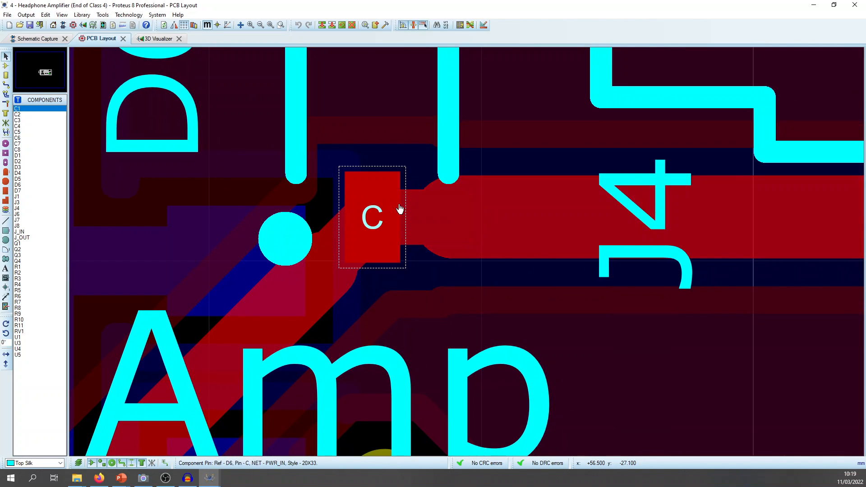
scroll(400, 208, down, 3)
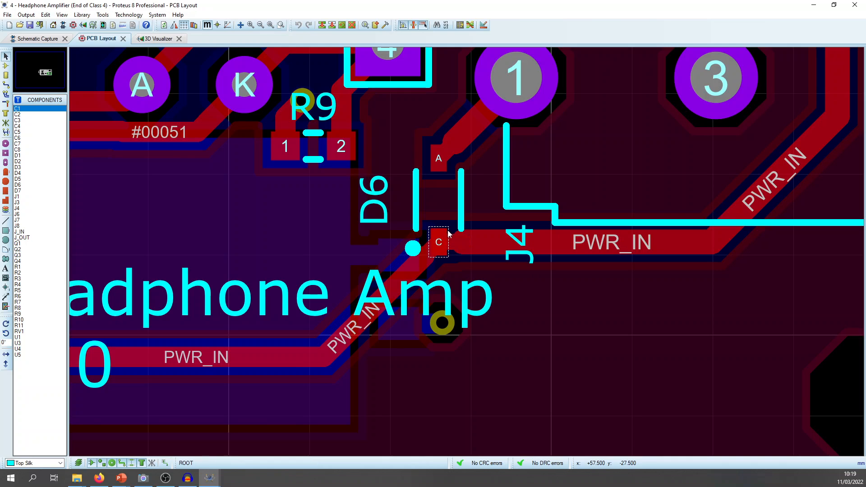
Step: Trim the selection of the PWR_IN route manually to a horizontal section about 3 mm long beside J4's label
drag(551, 188, 422, 171)
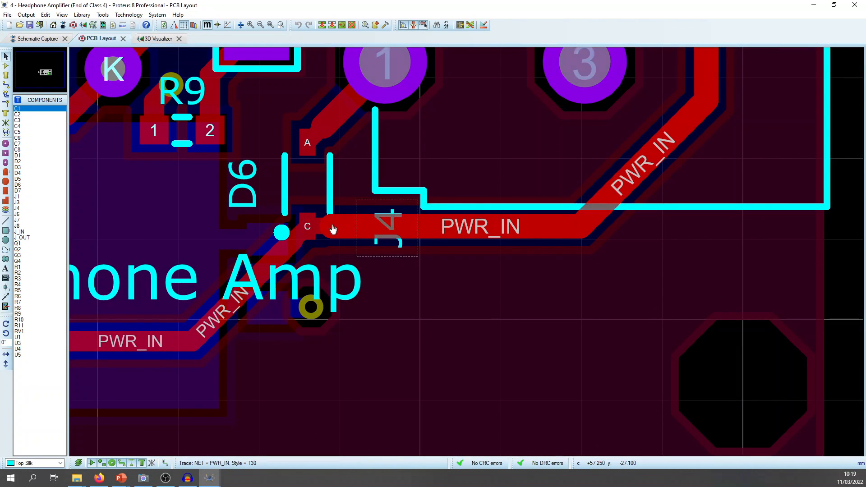
right_click(427, 226)
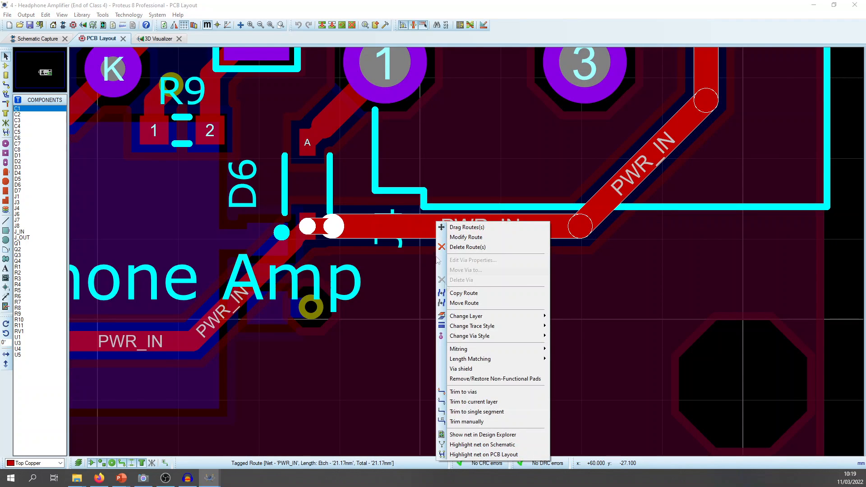
click(479, 422)
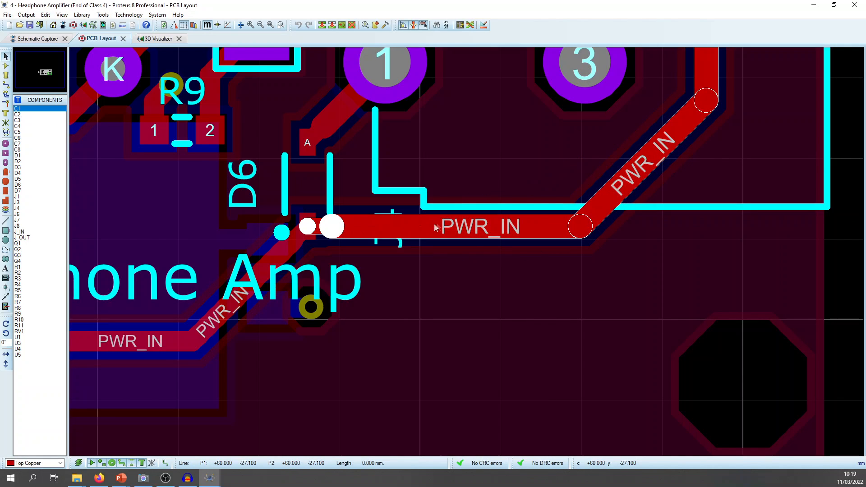
key(F2)
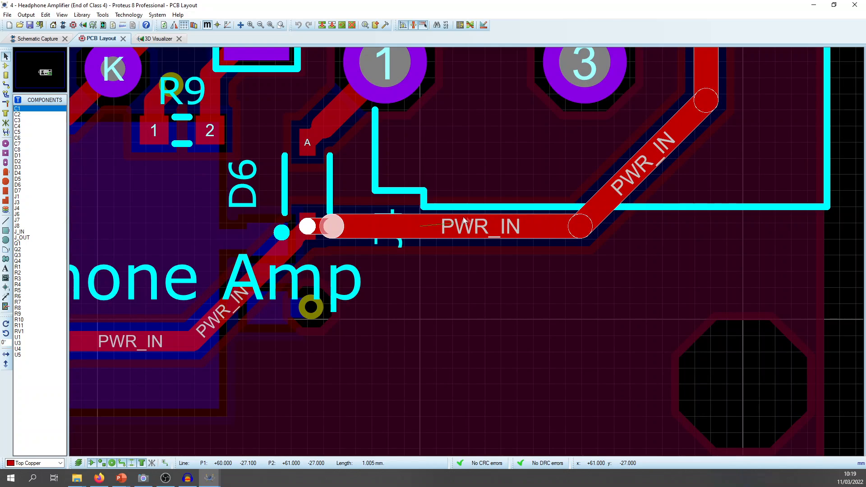
click(511, 231)
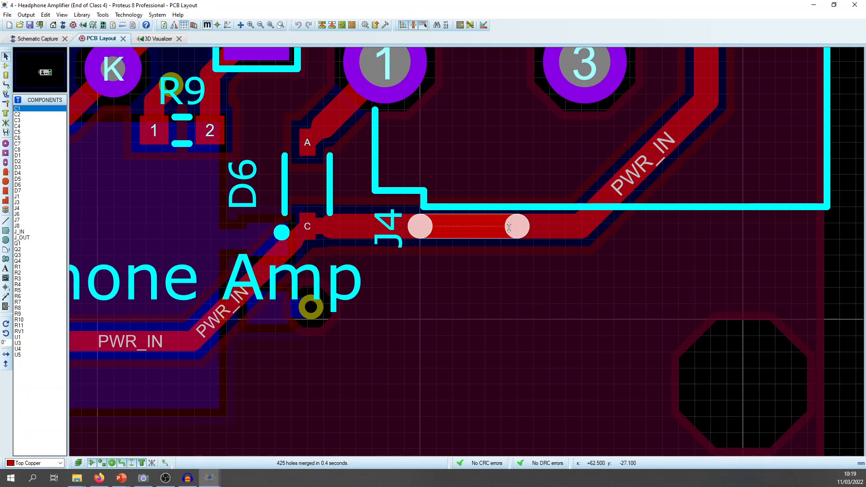
Step: Try a much thinner trace style on the trimmed PWR_IN section, then restore the full-width trace
right_click(469, 220)
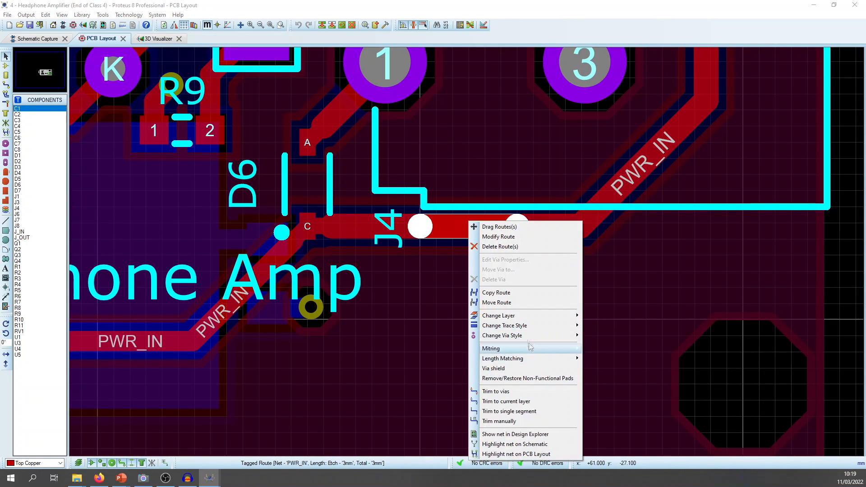
mouse_move(527, 326)
click(613, 127)
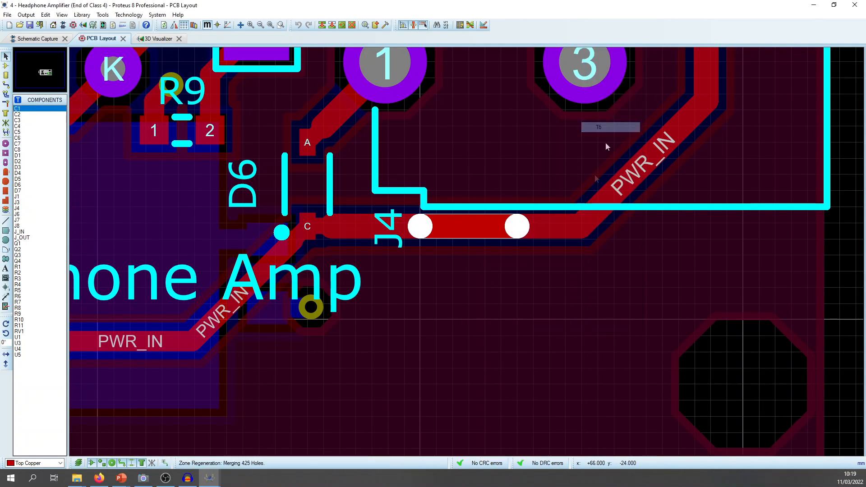
click(506, 283)
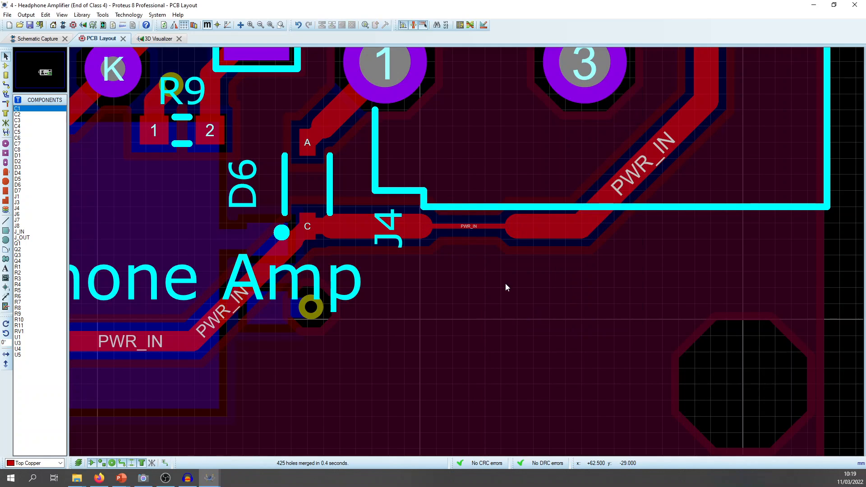
right_click(470, 234)
right_click(470, 234)
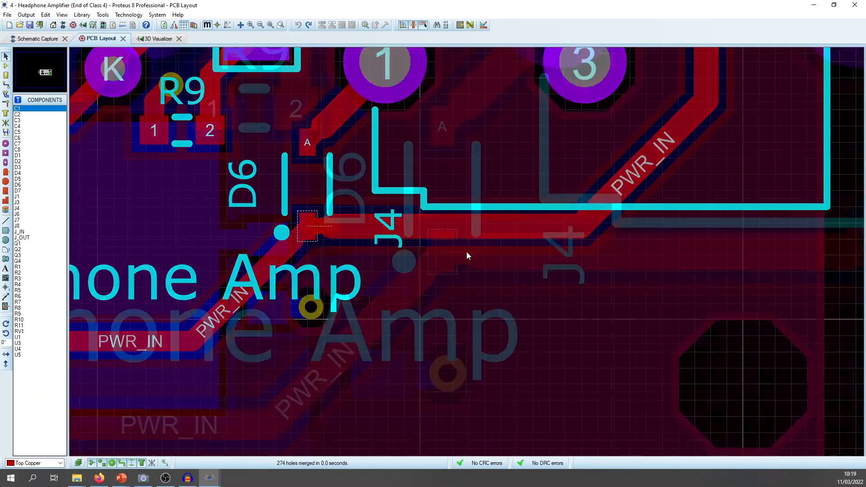
Step: Examine the PWR_IN and -15V traces and the vias near the board title, then the lower board as a whole
scroll(476, 252, up, 1)
scroll(467, 252, down, 2)
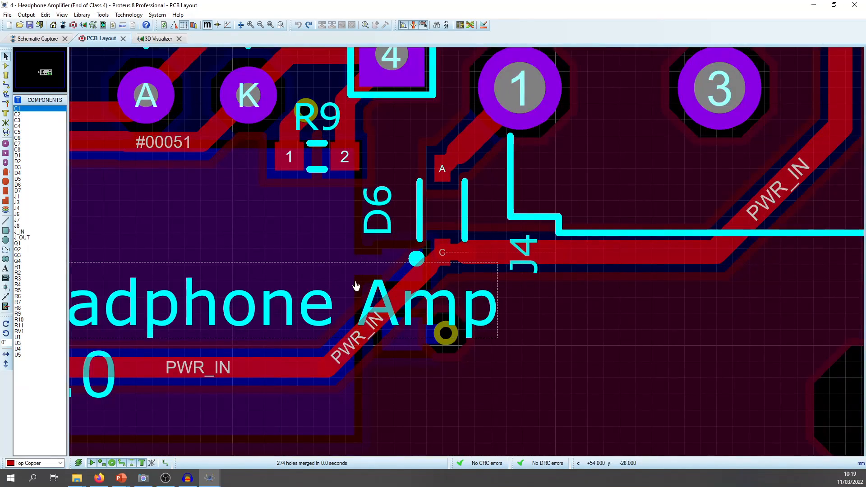
middle_click(365, 269)
middle_click(359, 240)
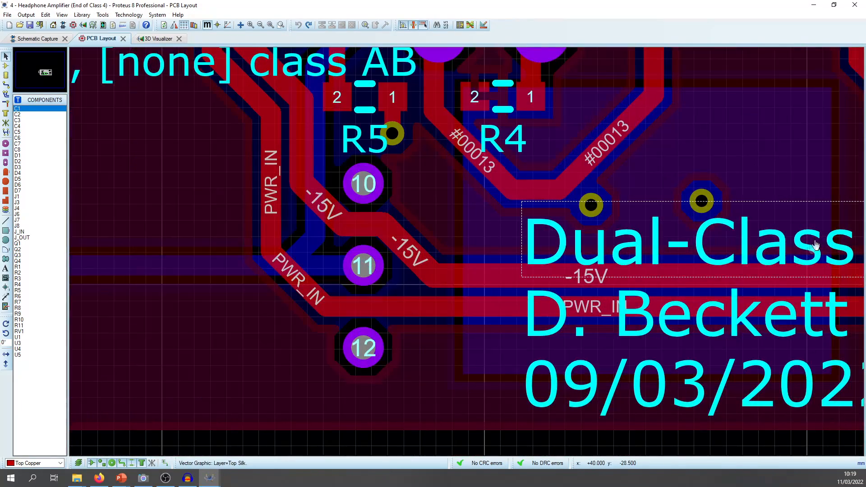
scroll(659, 232, down, 1)
middle_click(659, 232)
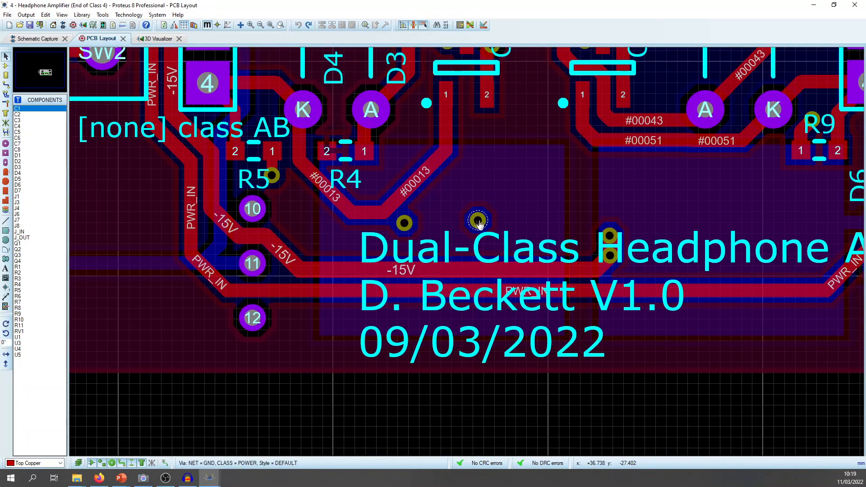
scroll(391, 229, down, 2)
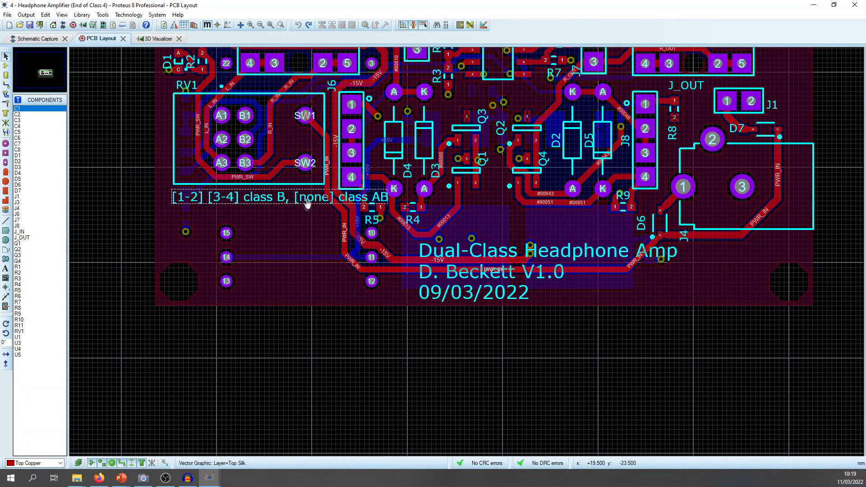
Step: Review the whole finished board and compare it with the partly routed layout in the Start of Class 4 project
drag(305, 154, 310, 188)
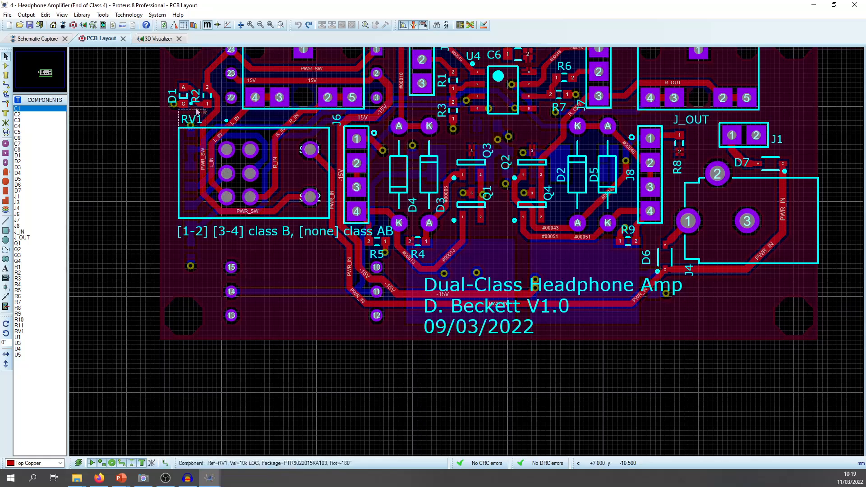
middle_click(275, 118)
drag(238, 139, 213, 156)
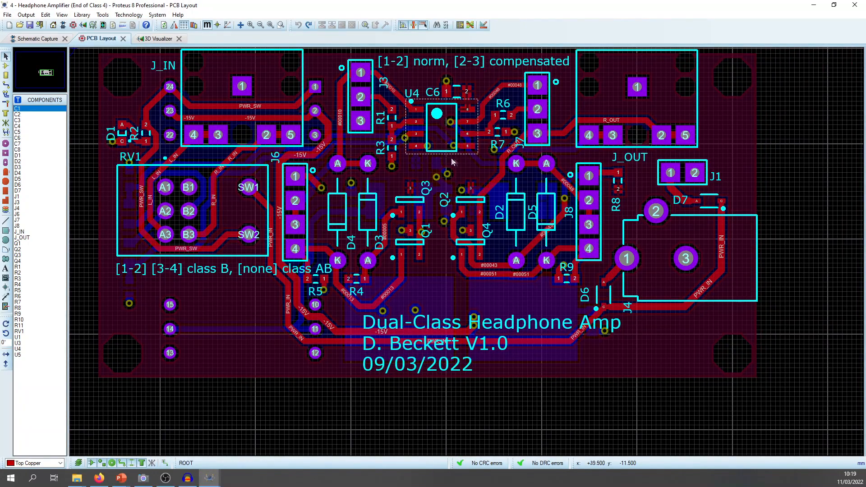
middle_click(487, 155)
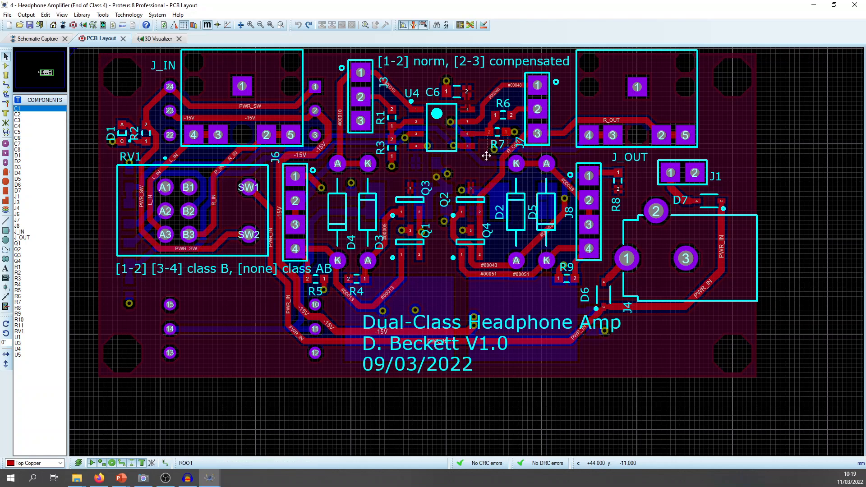
click(486, 169)
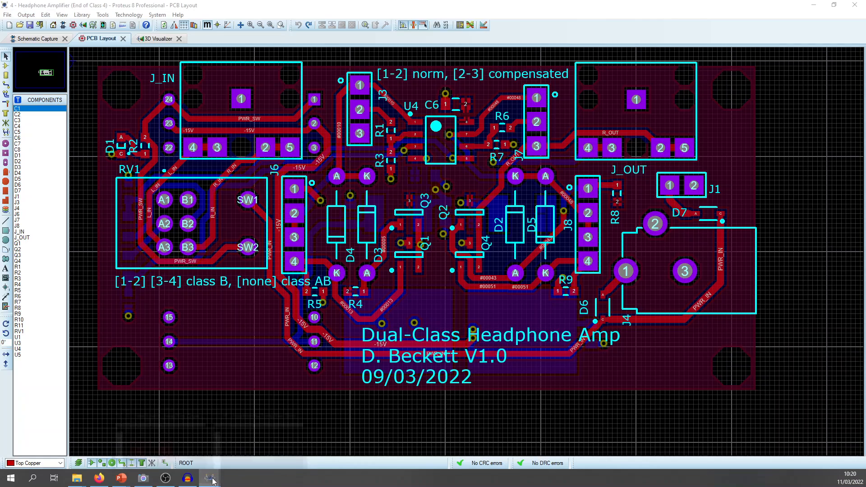
mouse_move(209, 479)
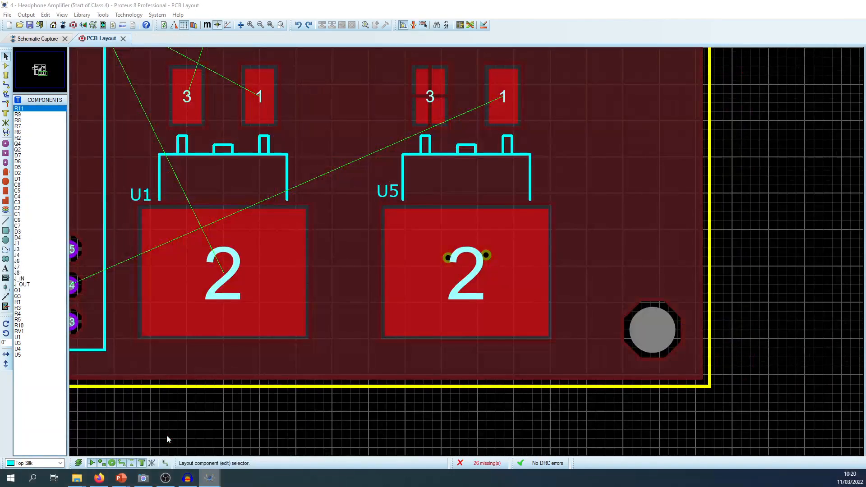
click(166, 435)
scroll(441, 254, down, 4)
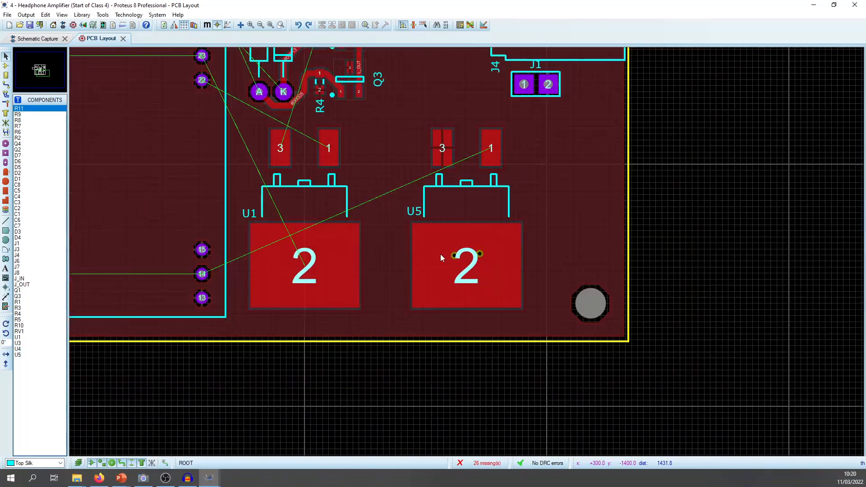
scroll(467, 256, up, 1)
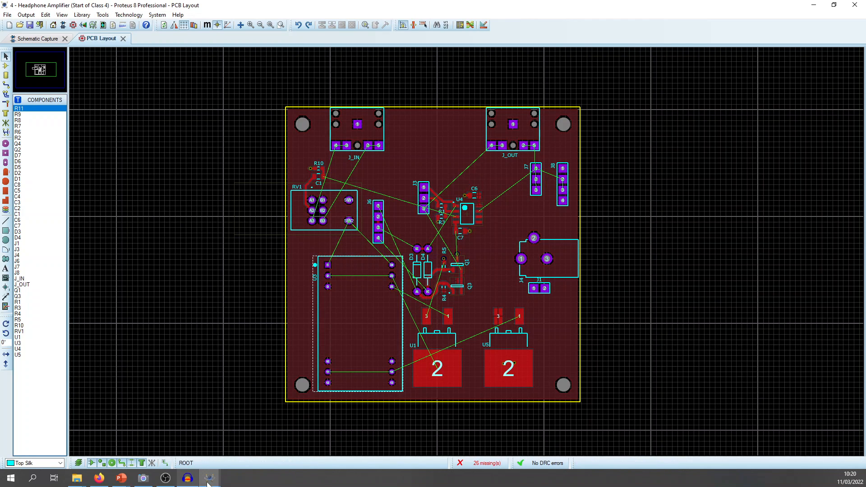
click(261, 440)
scroll(449, 218, down, 1)
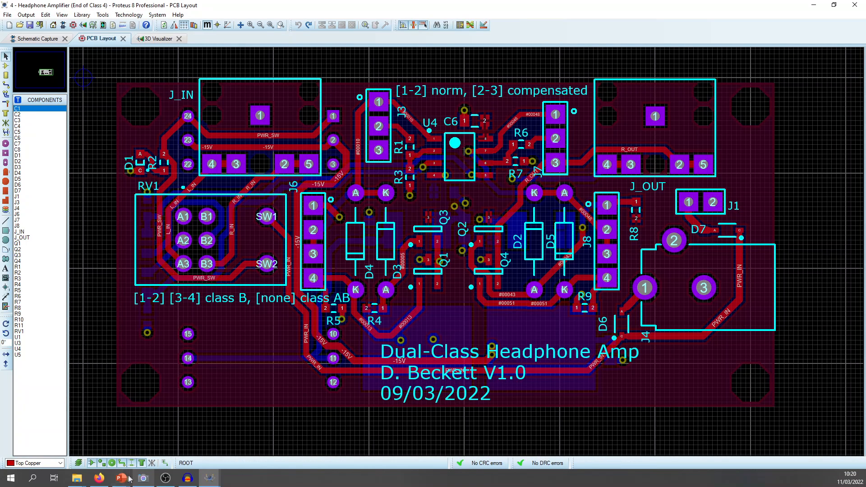
Step: Switch to the Class 4 presentation in PowerPoint and advance to the "Layout: Rules" slide
mouse_move(130, 480)
click(136, 444)
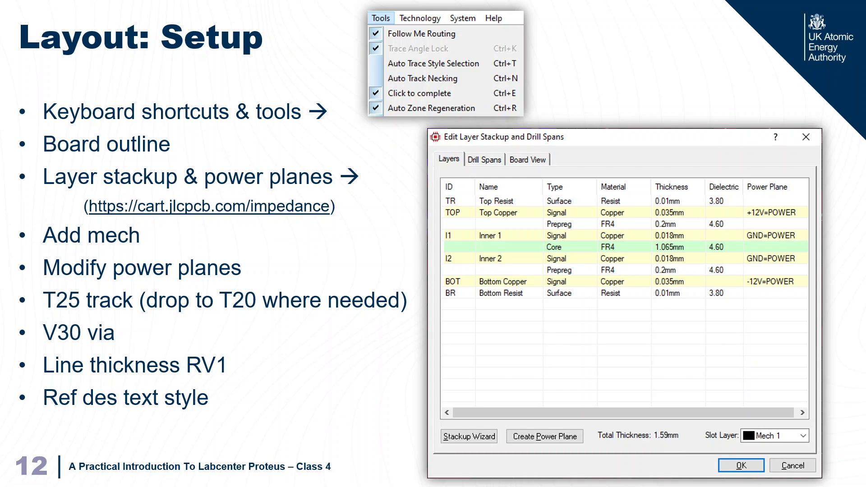
key(Right)
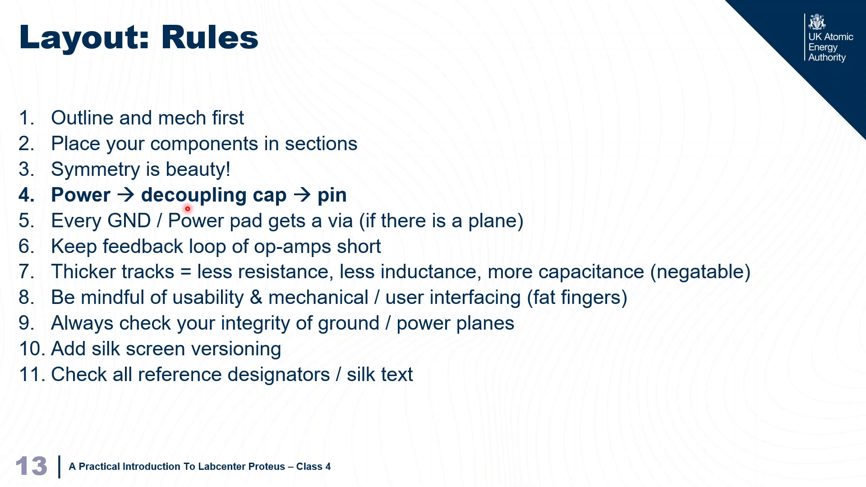
Step: Switch back to Proteus and examine U4's decoupling capacitors, C6 on the top side and C7 on the bottom side
key(alt+Tab)
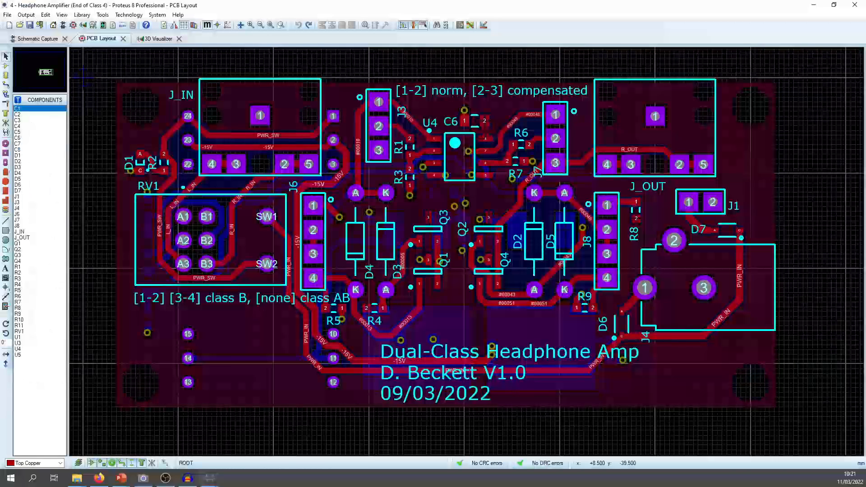
scroll(457, 148, up, 4)
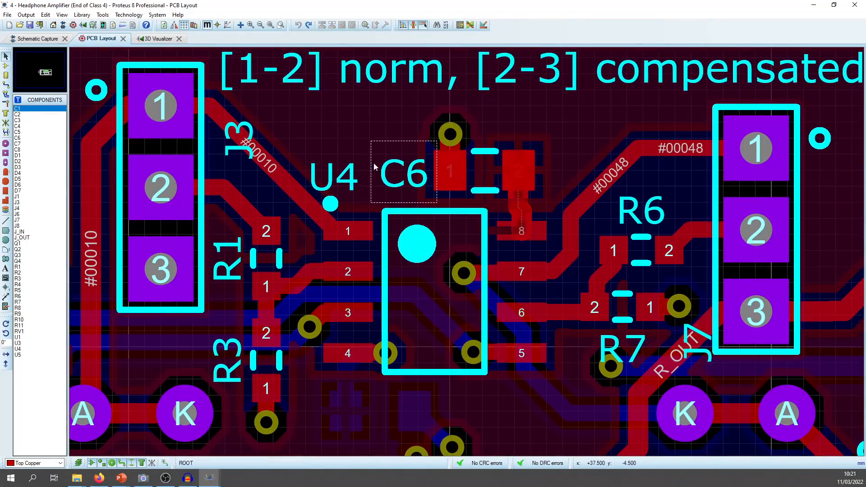
drag(380, 235, 402, 174)
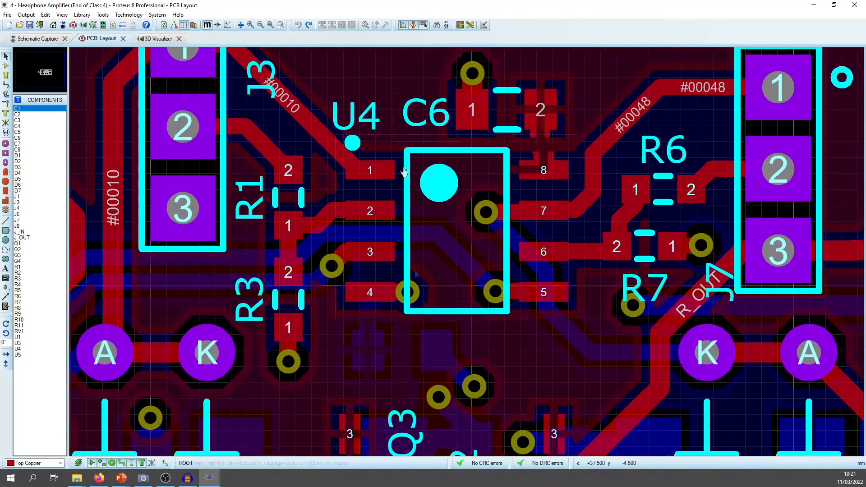
key(space)
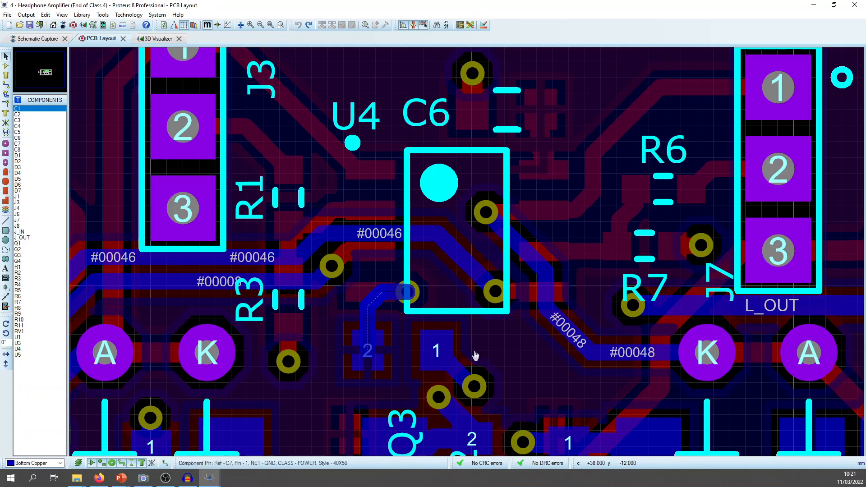
drag(497, 333, 503, 261)
click(350, 318)
click(493, 319)
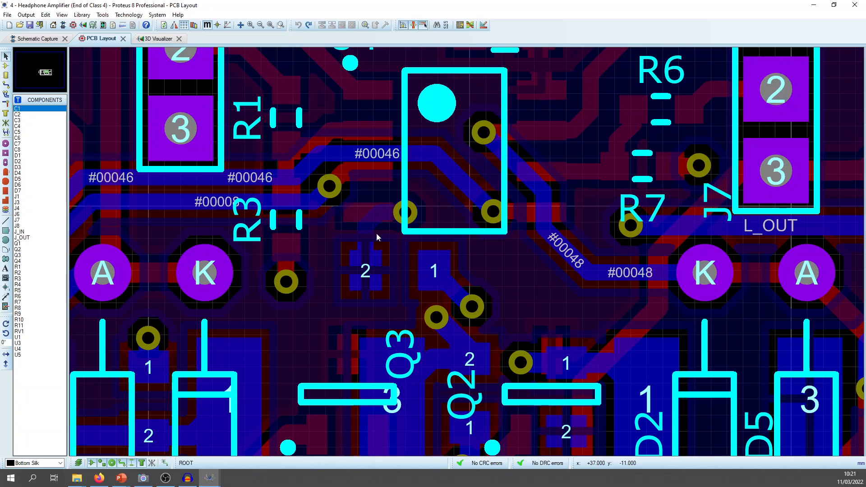
key(space)
scroll(489, 275, down, 2)
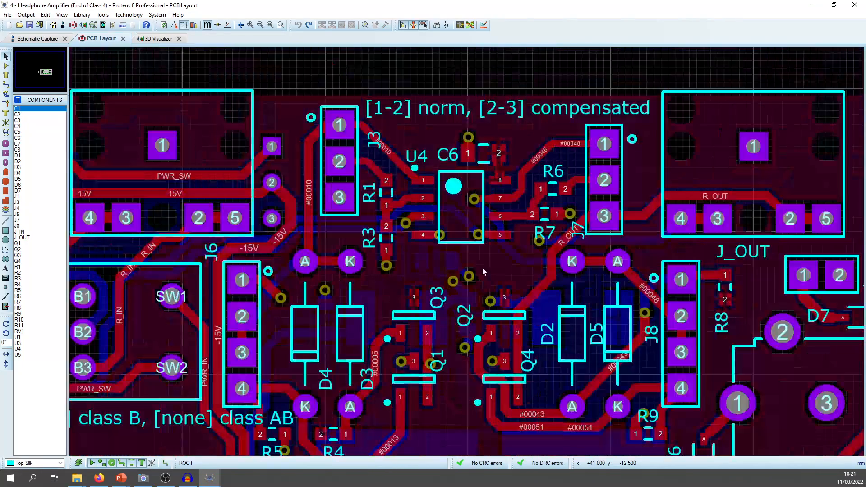
Step: Examine closely how C7 and C6 connect to U4's supply pins 4 and 8
middle_click(468, 277)
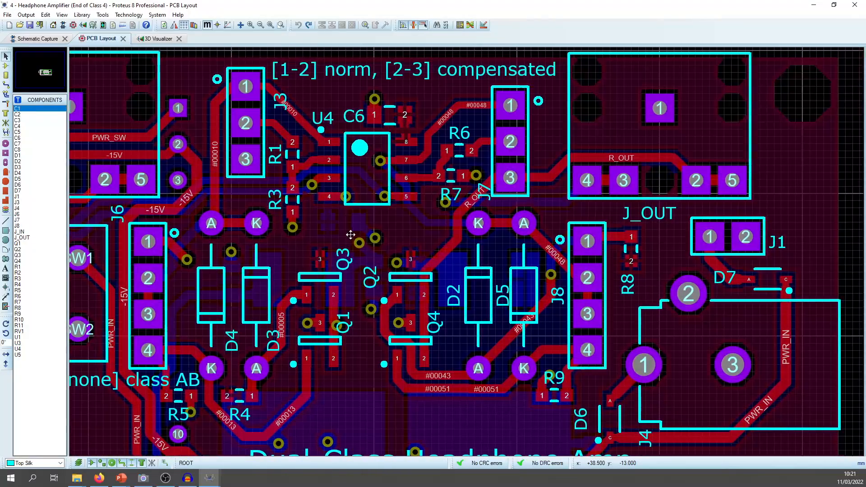
scroll(411, 151, up, 3)
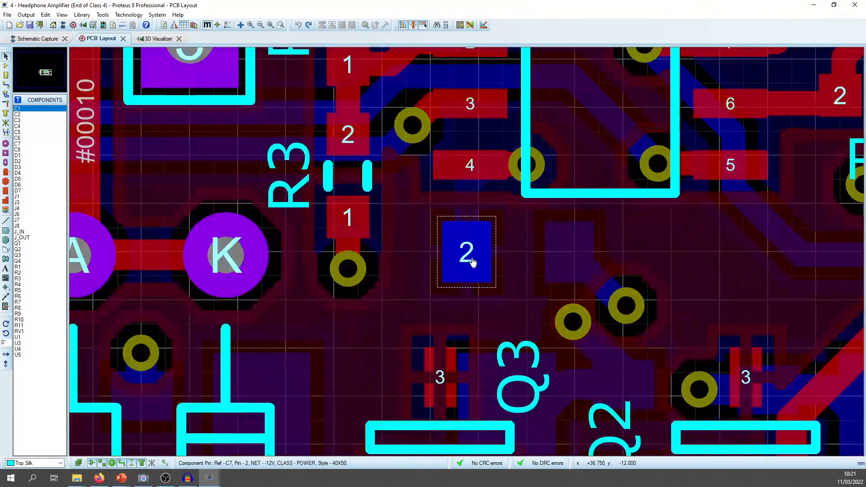
middle_click(637, 201)
click(365, 413)
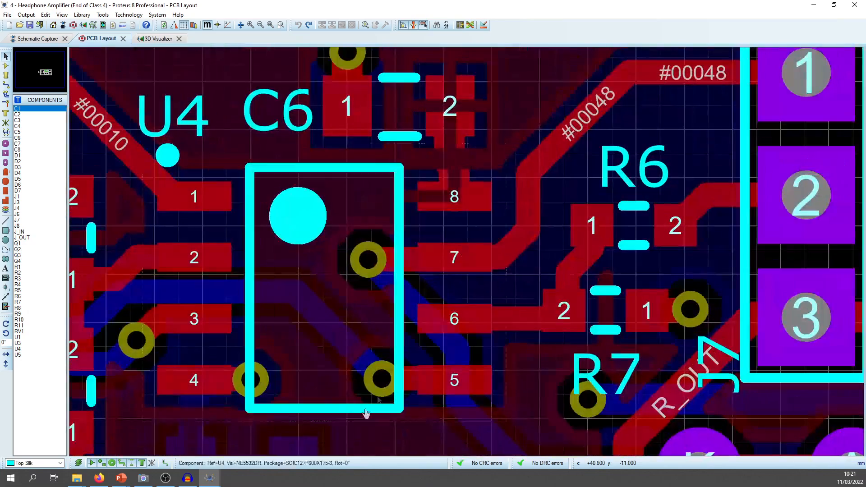
middle_click(507, 93)
click(492, 181)
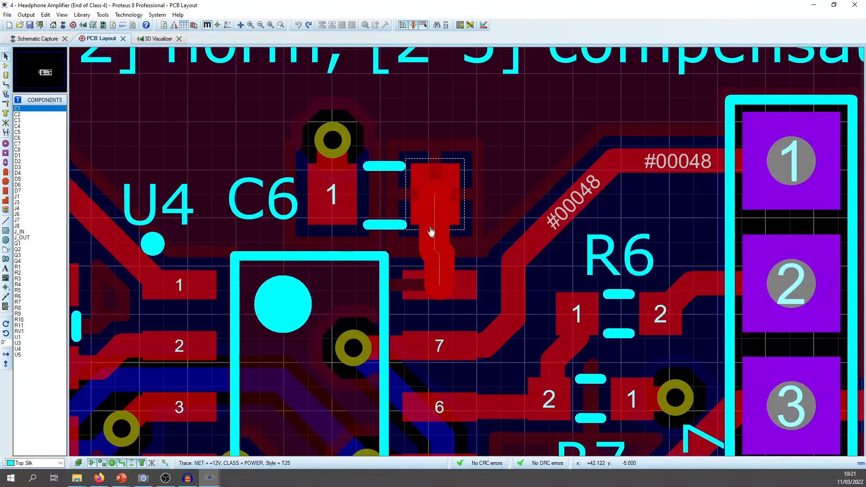
scroll(496, 155, down, 2)
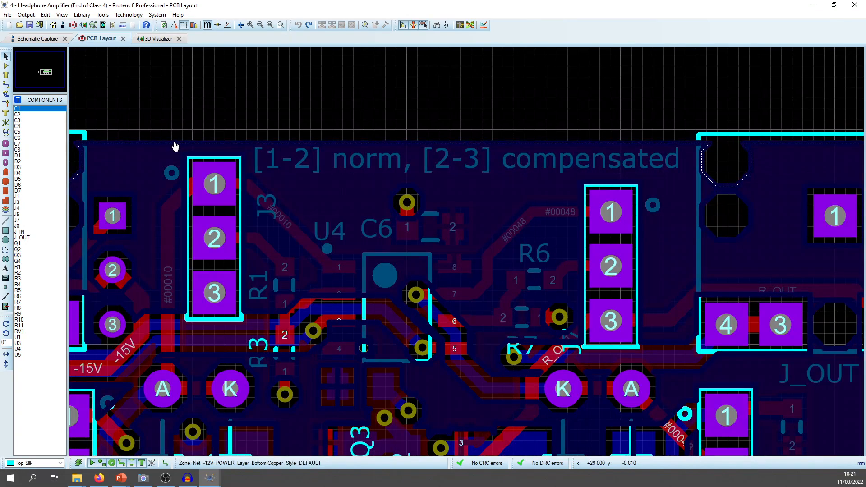
Step: Display only the Top Copper layer and delete its +12V power plane zone
key(ctrl+d)
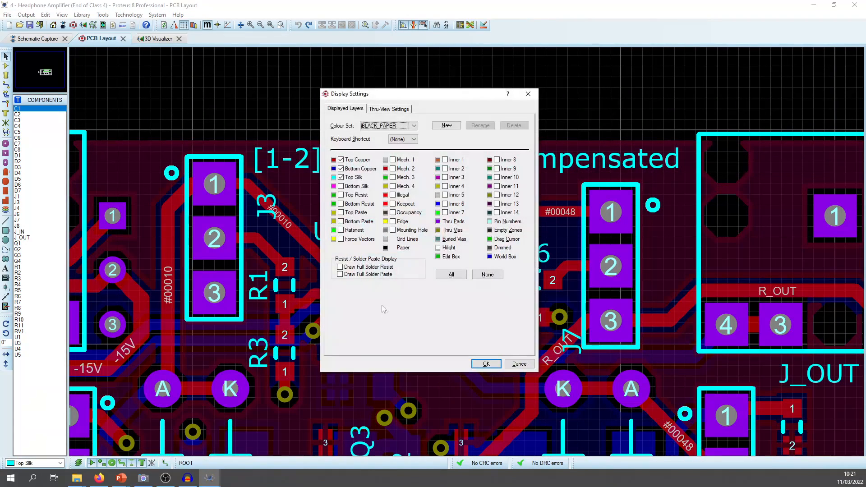
click(488, 275)
click(356, 159)
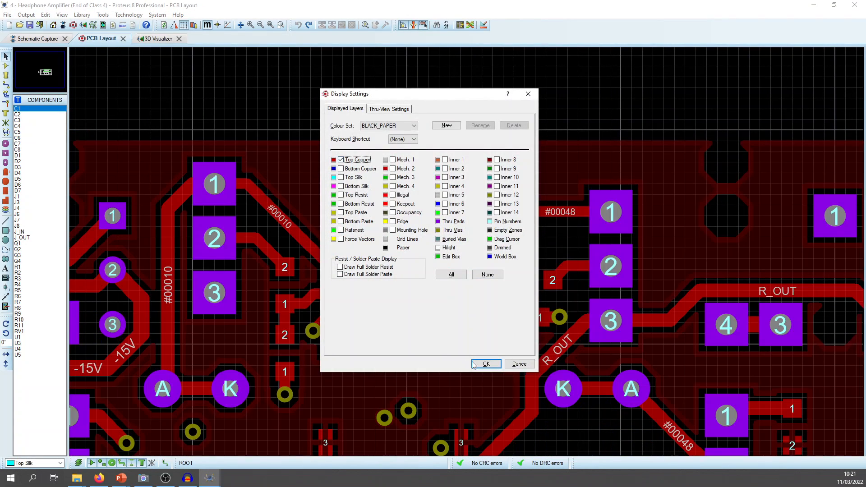
click(486, 364)
right_click(488, 143)
click(488, 145)
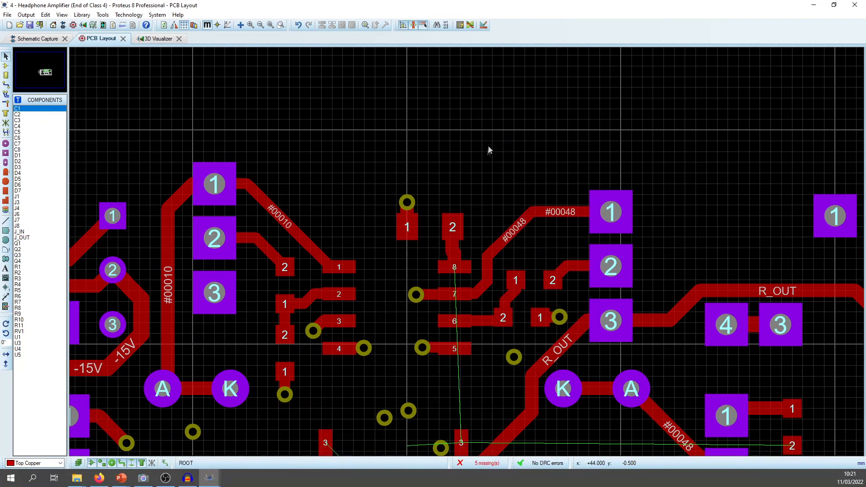
middle_click(488, 161)
click(473, 108)
scroll(469, 86, up, 2)
middle_click(467, 254)
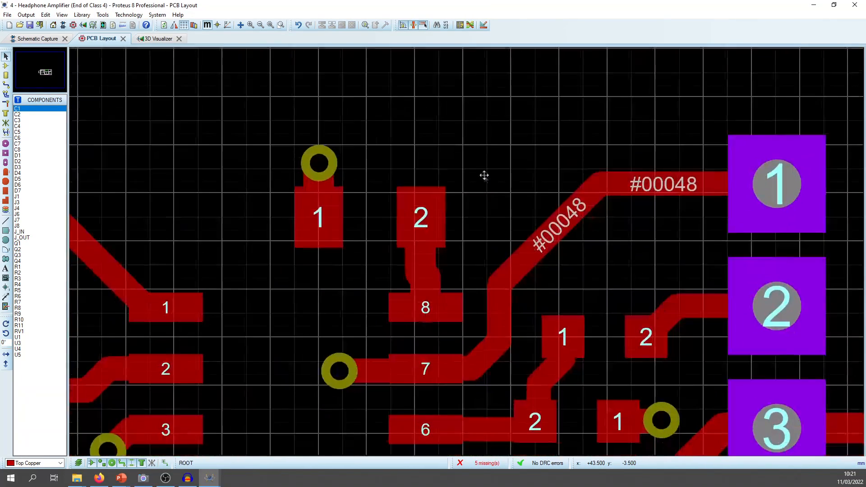
click(484, 174)
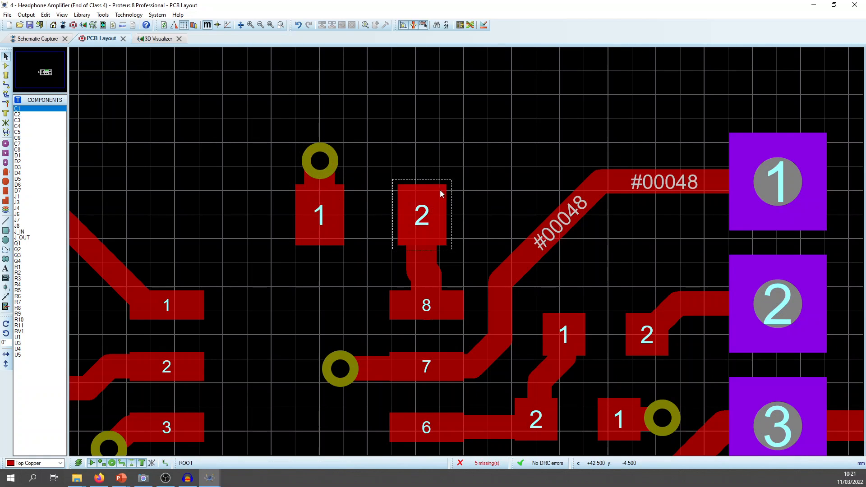
key(ctrl+e)
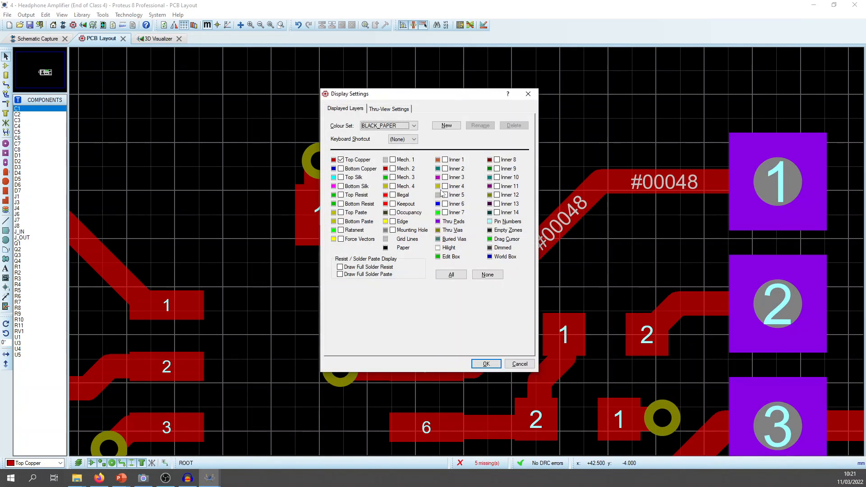
click(515, 362)
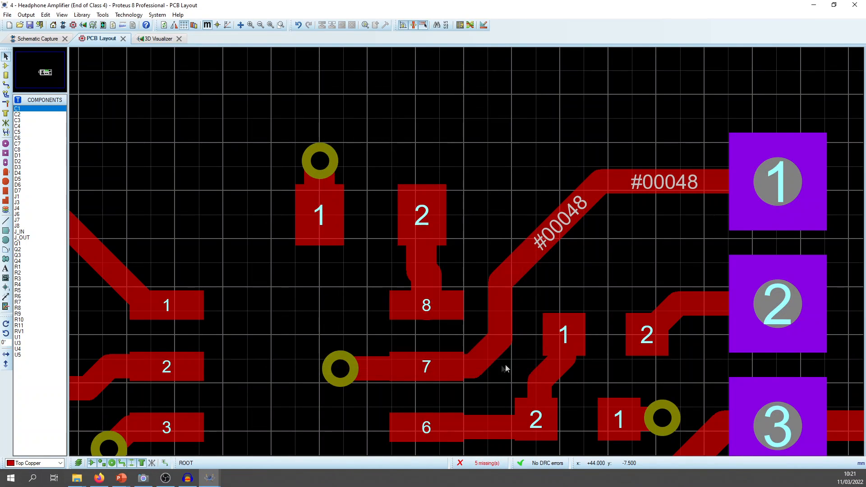
key(t)
click(503, 213)
key(t)
click(490, 215)
Step: Activate trace placement, make all layers visible and set Top Copper as the current routing layer
click(6, 84)
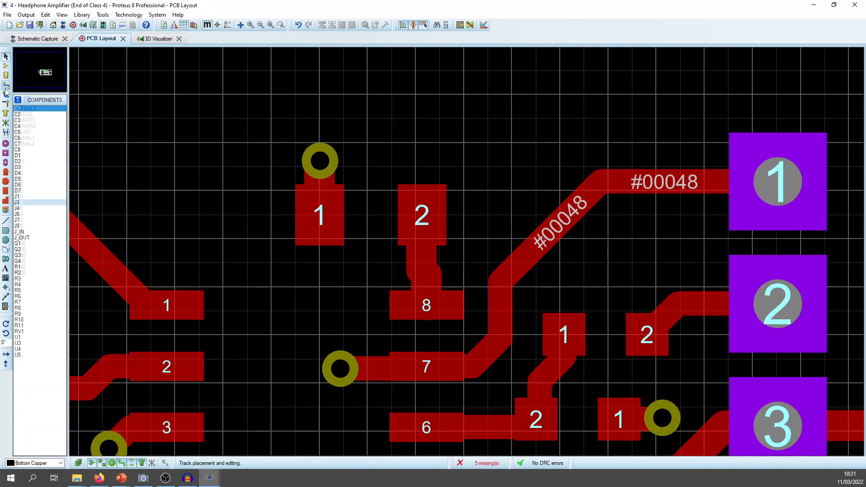
click(427, 210)
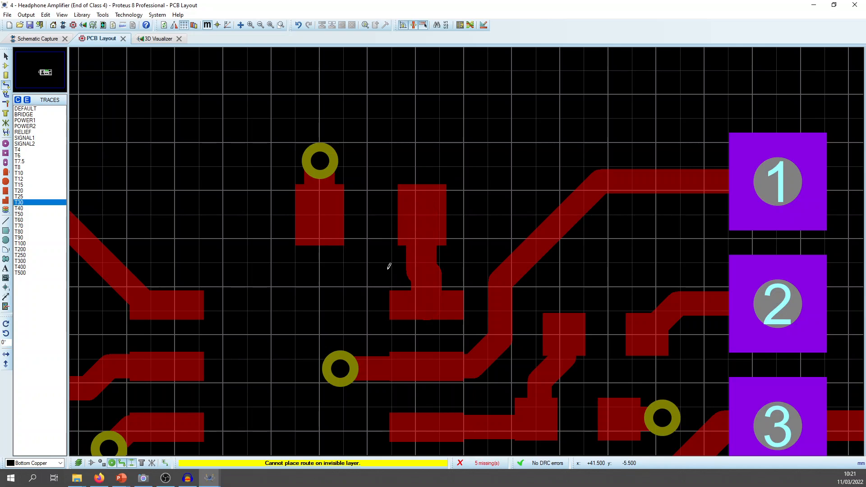
key(ctrl+l)
click(456, 276)
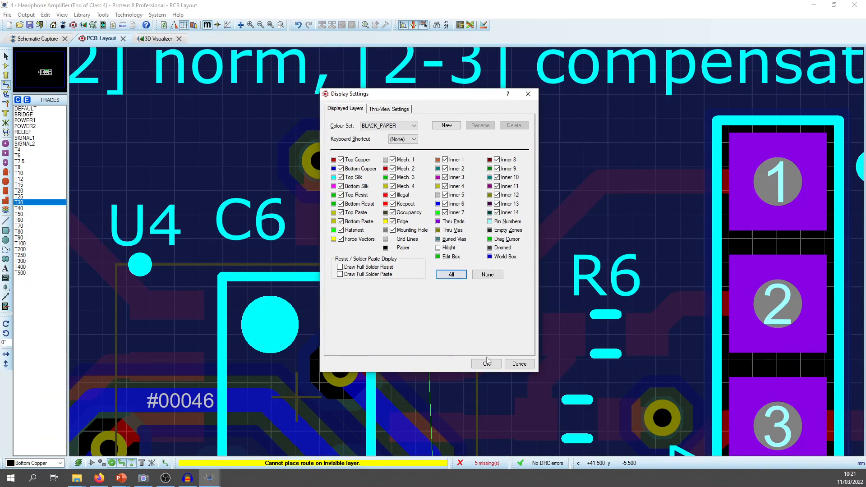
click(486, 364)
click(34, 463)
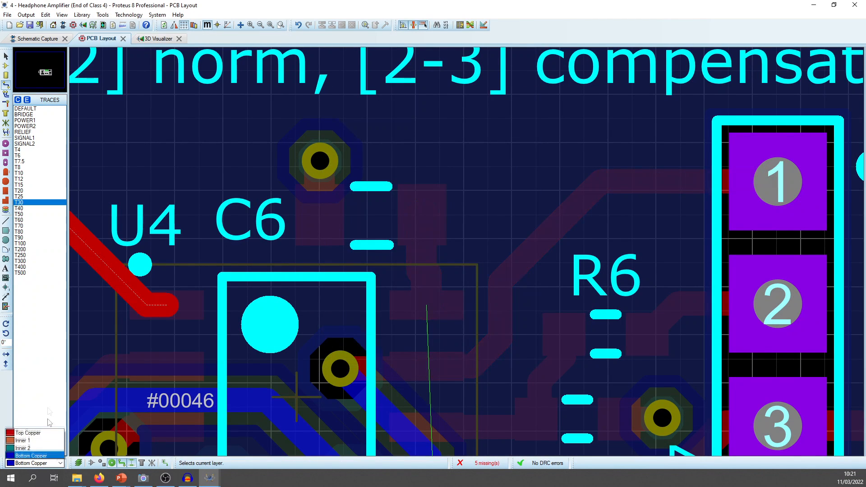
click(27, 432)
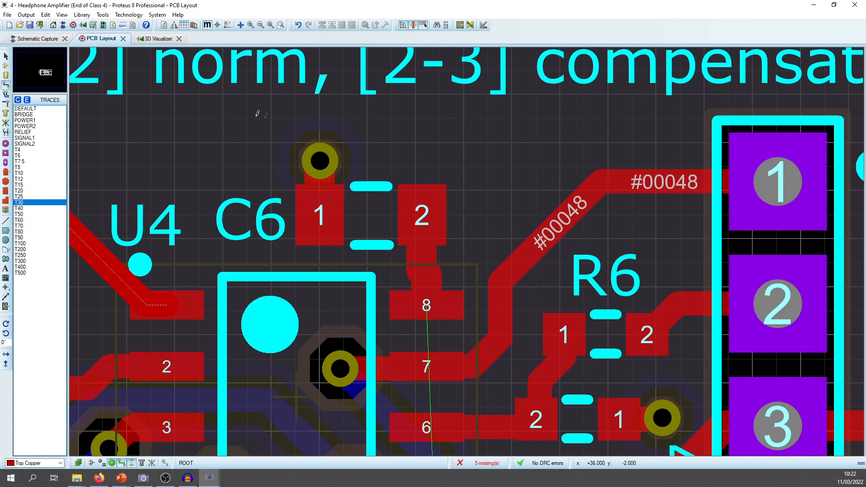
click(420, 203)
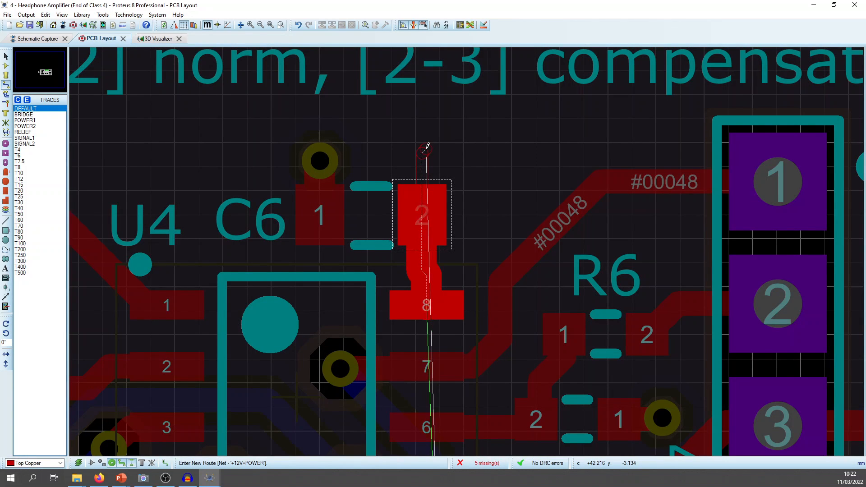
key(Escape)
key(t)
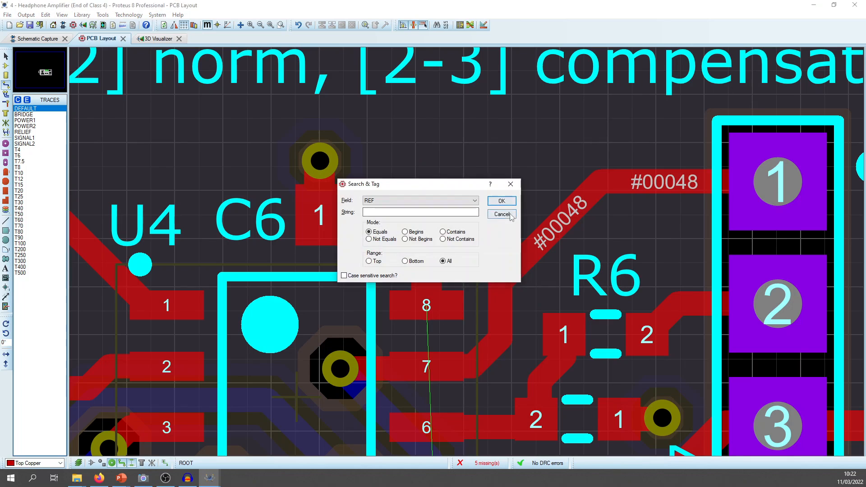
click(505, 214)
click(433, 216)
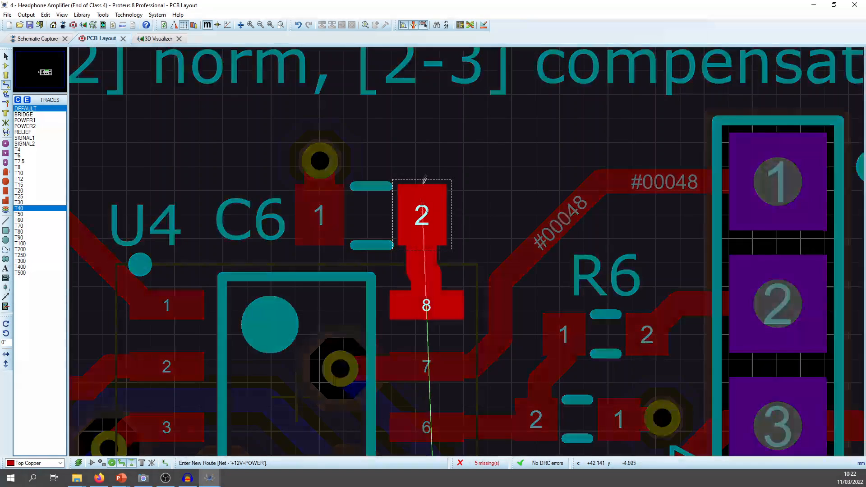
key(Escape)
click(133, 21)
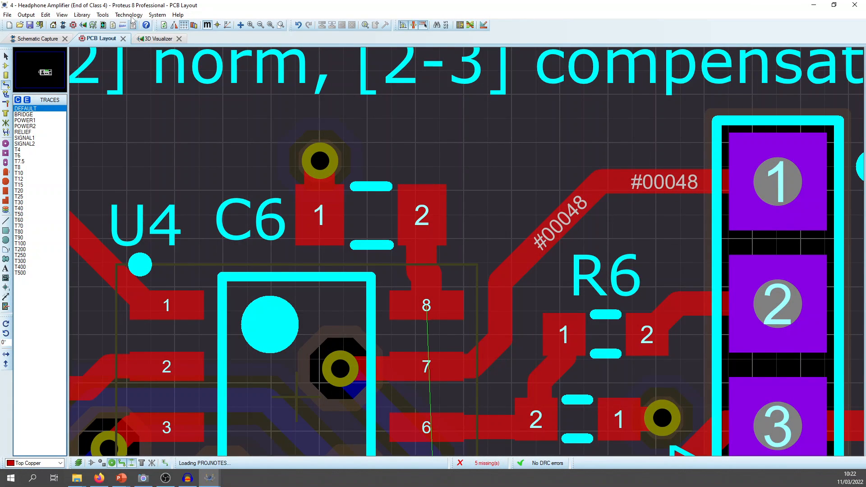
click(129, 15)
mouse_move(103, 14)
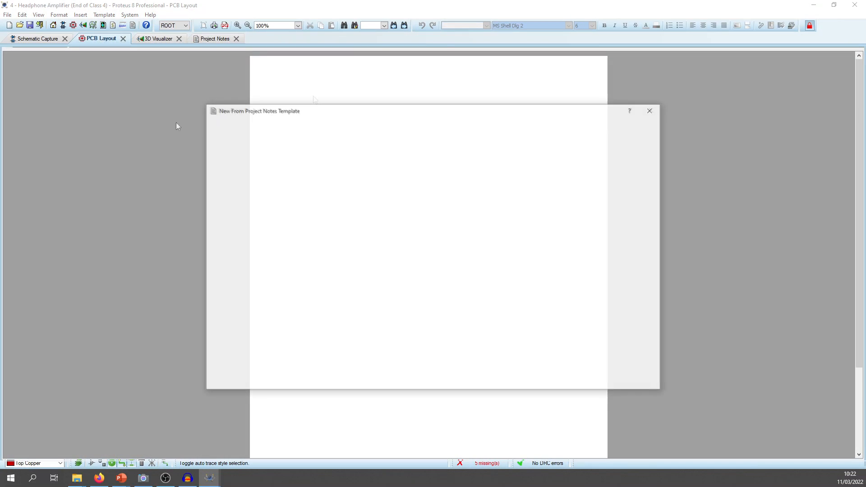
click(602, 380)
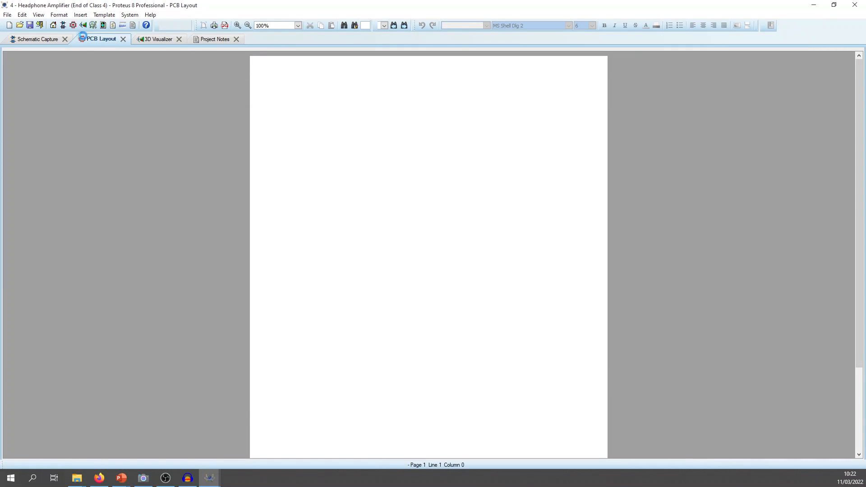
click(105, 39)
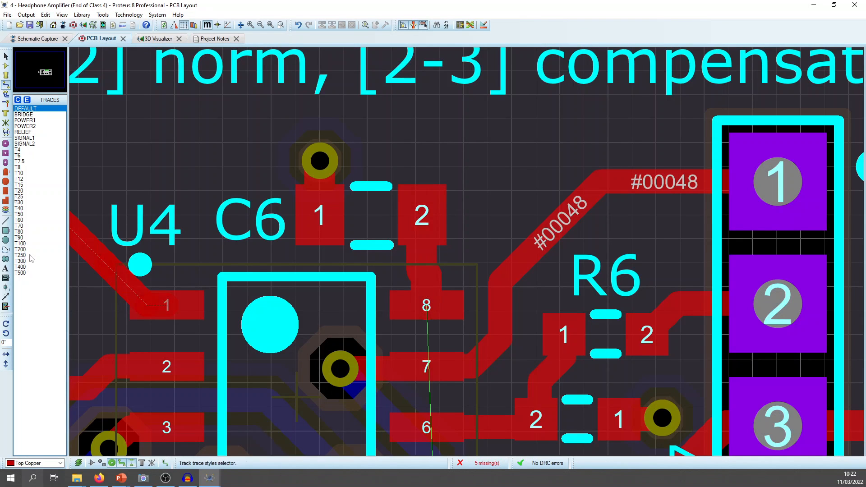
Step: Select the T25 trace style and try starting trial +12V routes from C6 pad 2 and from U4 pin 8, abandoning each one
click(19, 197)
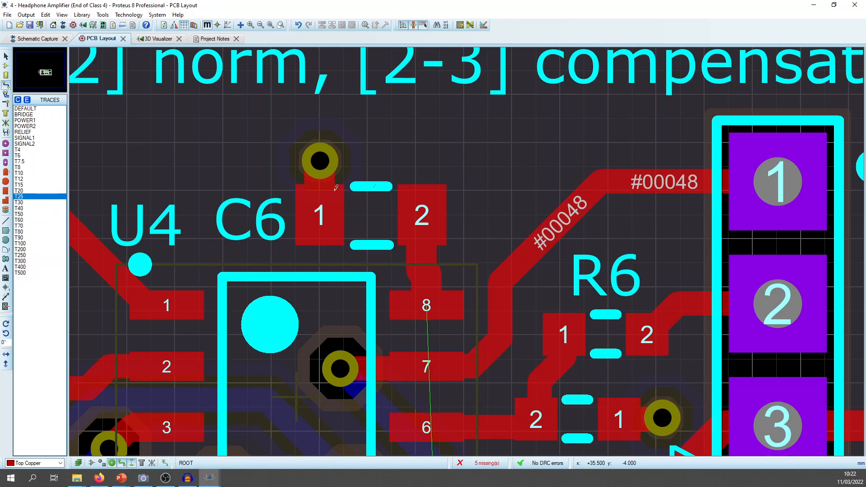
click(427, 195)
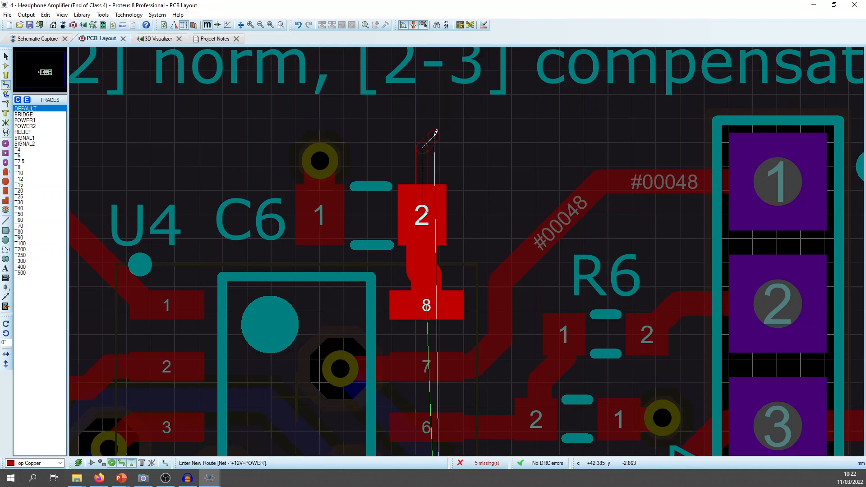
right_click(436, 133)
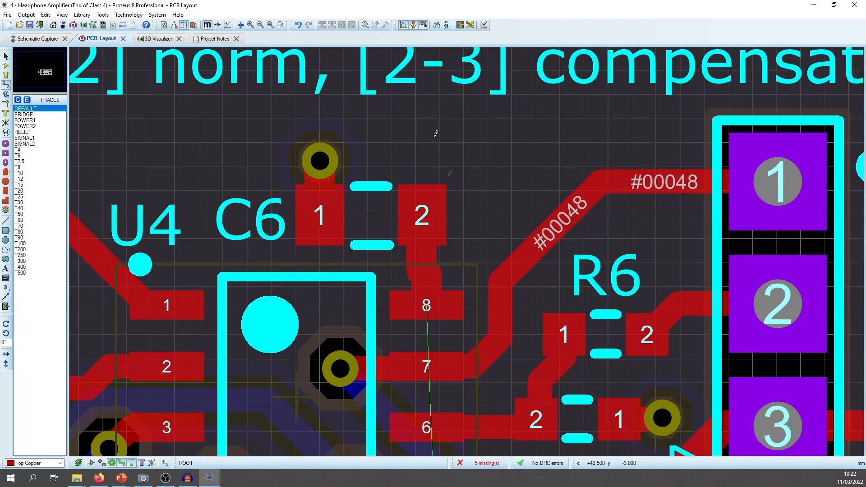
click(428, 307)
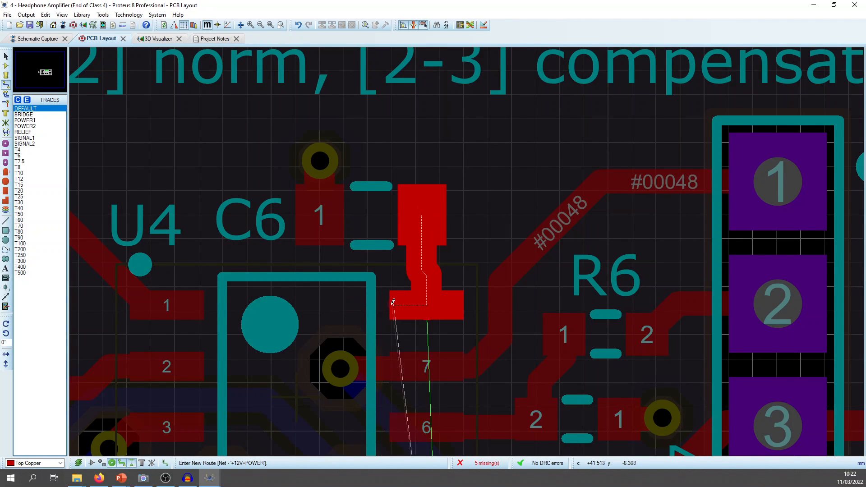
right_click(362, 302)
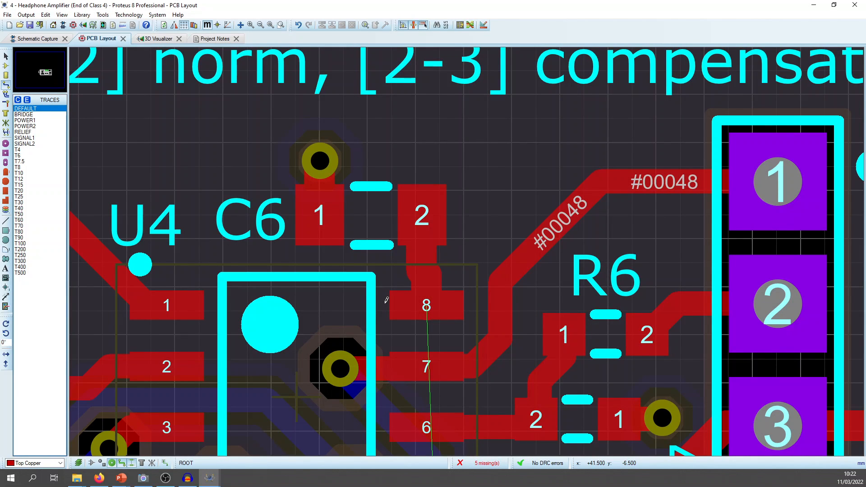
Step: Switch to the PowerPoint slideshow and review the Layout: Rules slide
click(121, 478)
click(225, 442)
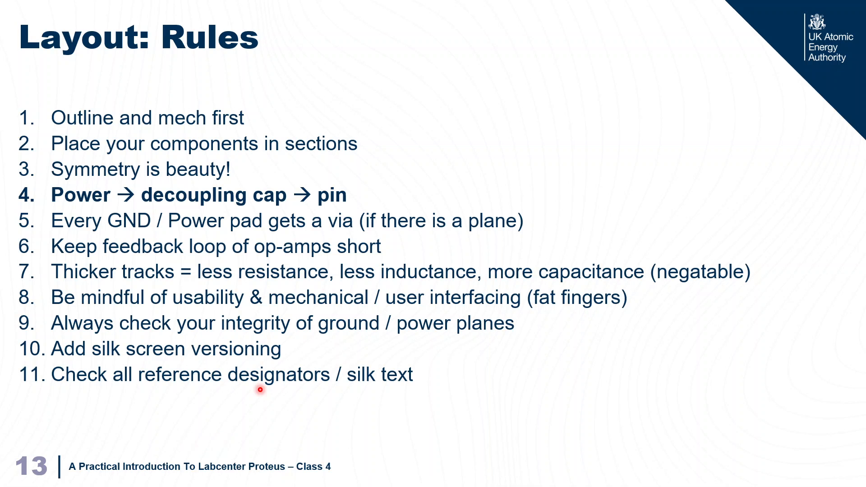